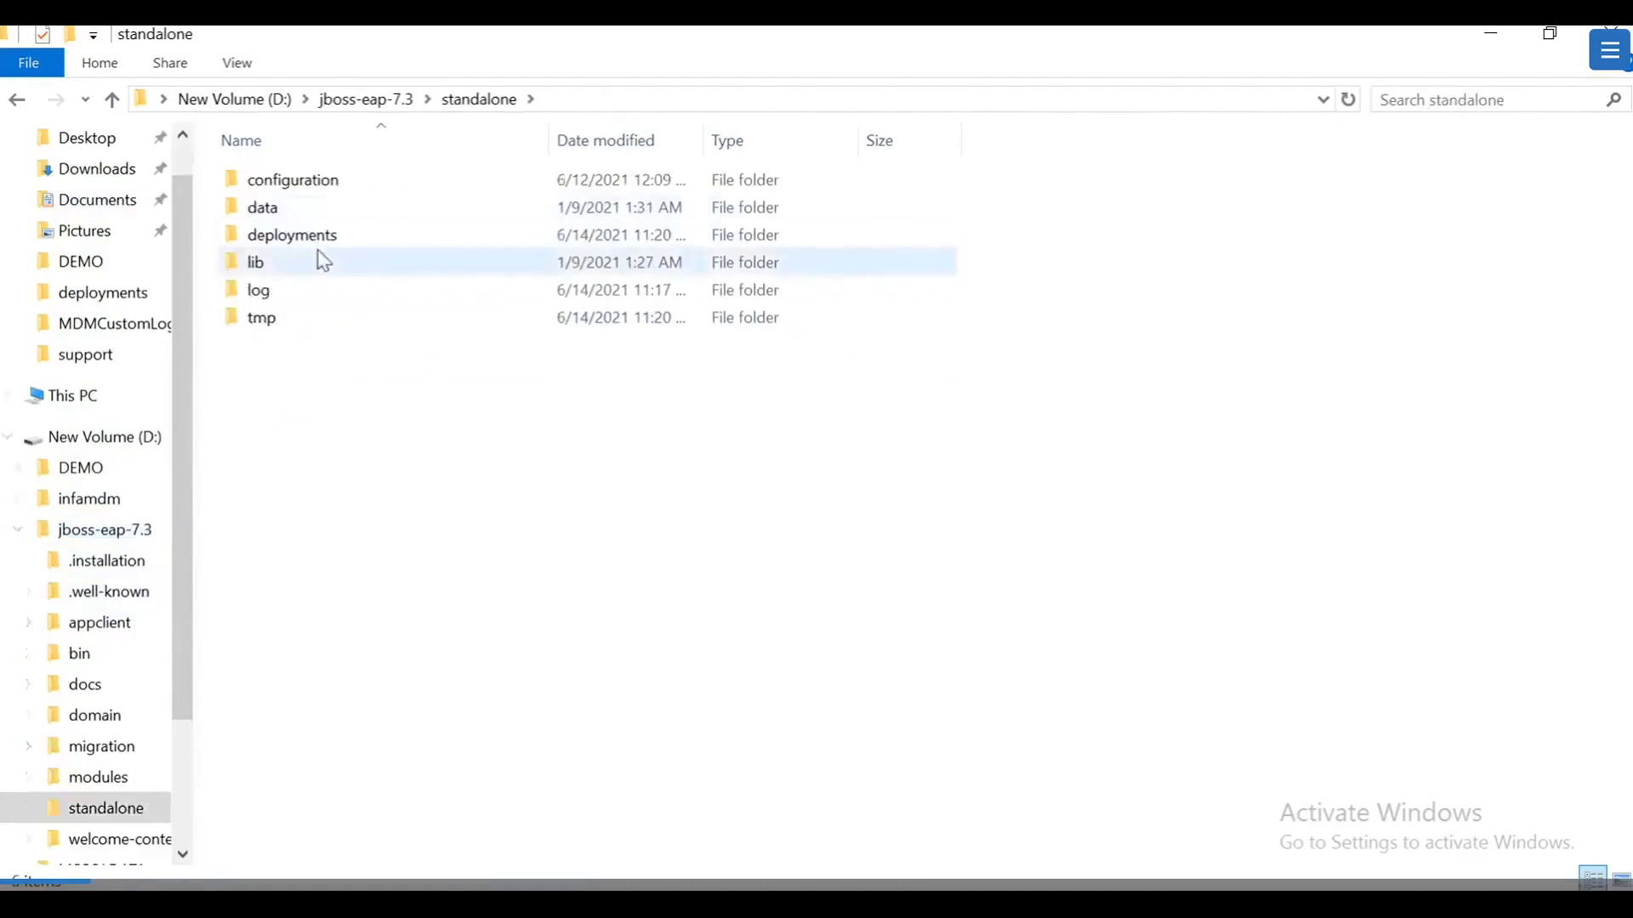
Step: Look in the JBoss deployments folder, then open D:\infamdm\hub\server\support\SAMLSSO
{"action": "double_click", "coordinate": [322, 239]}
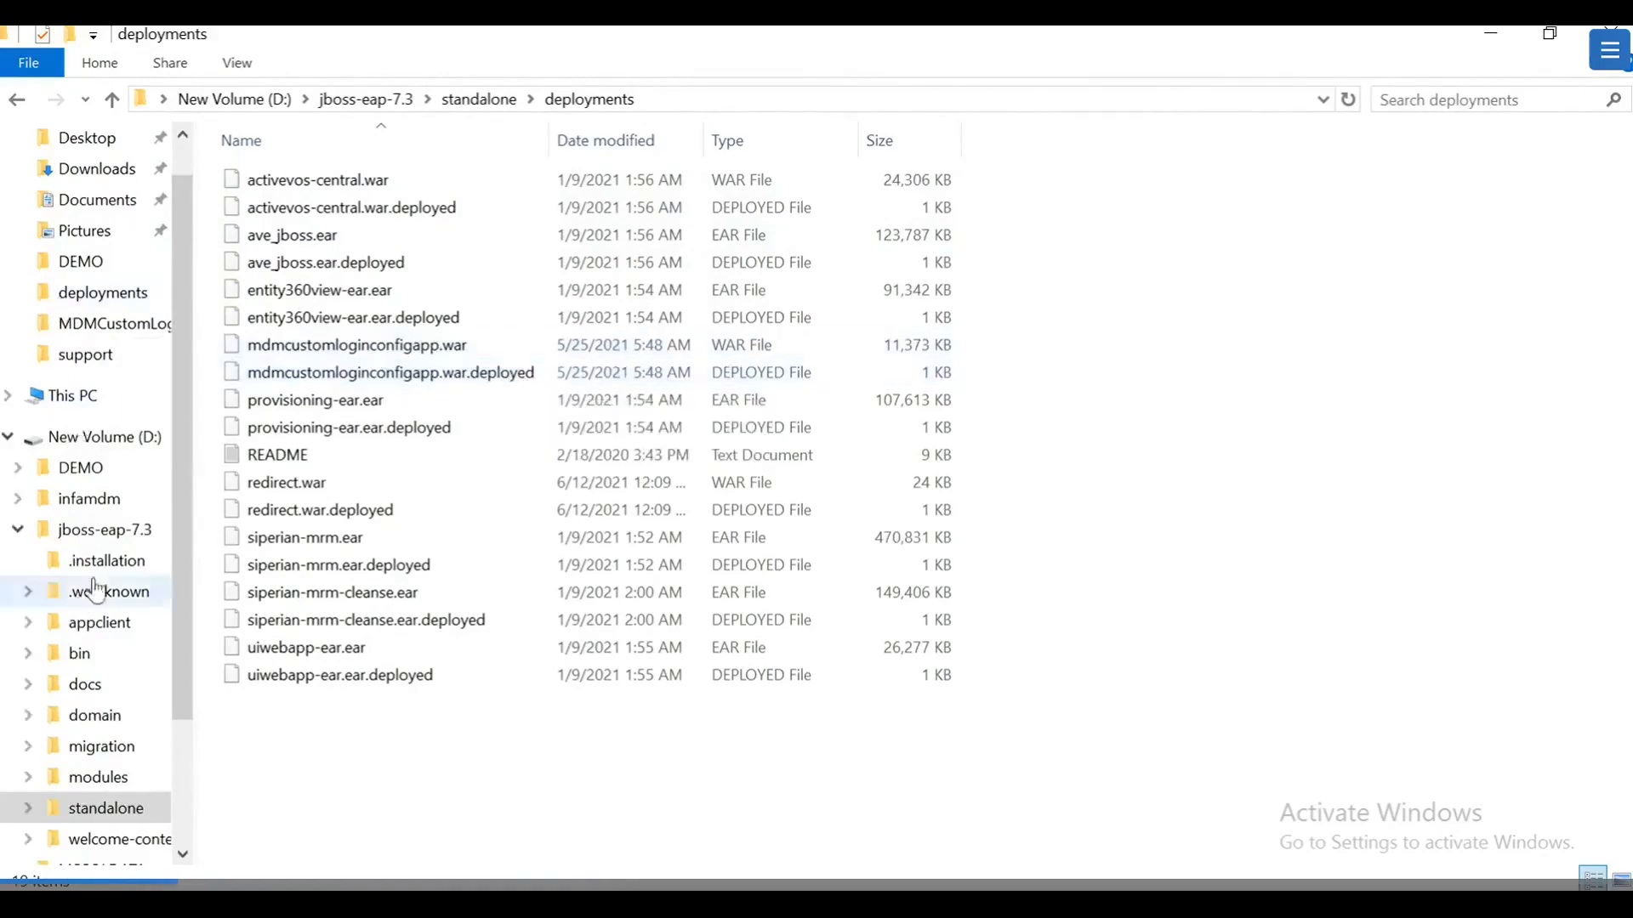
{"action": "left_click", "coordinate": [17, 530]}
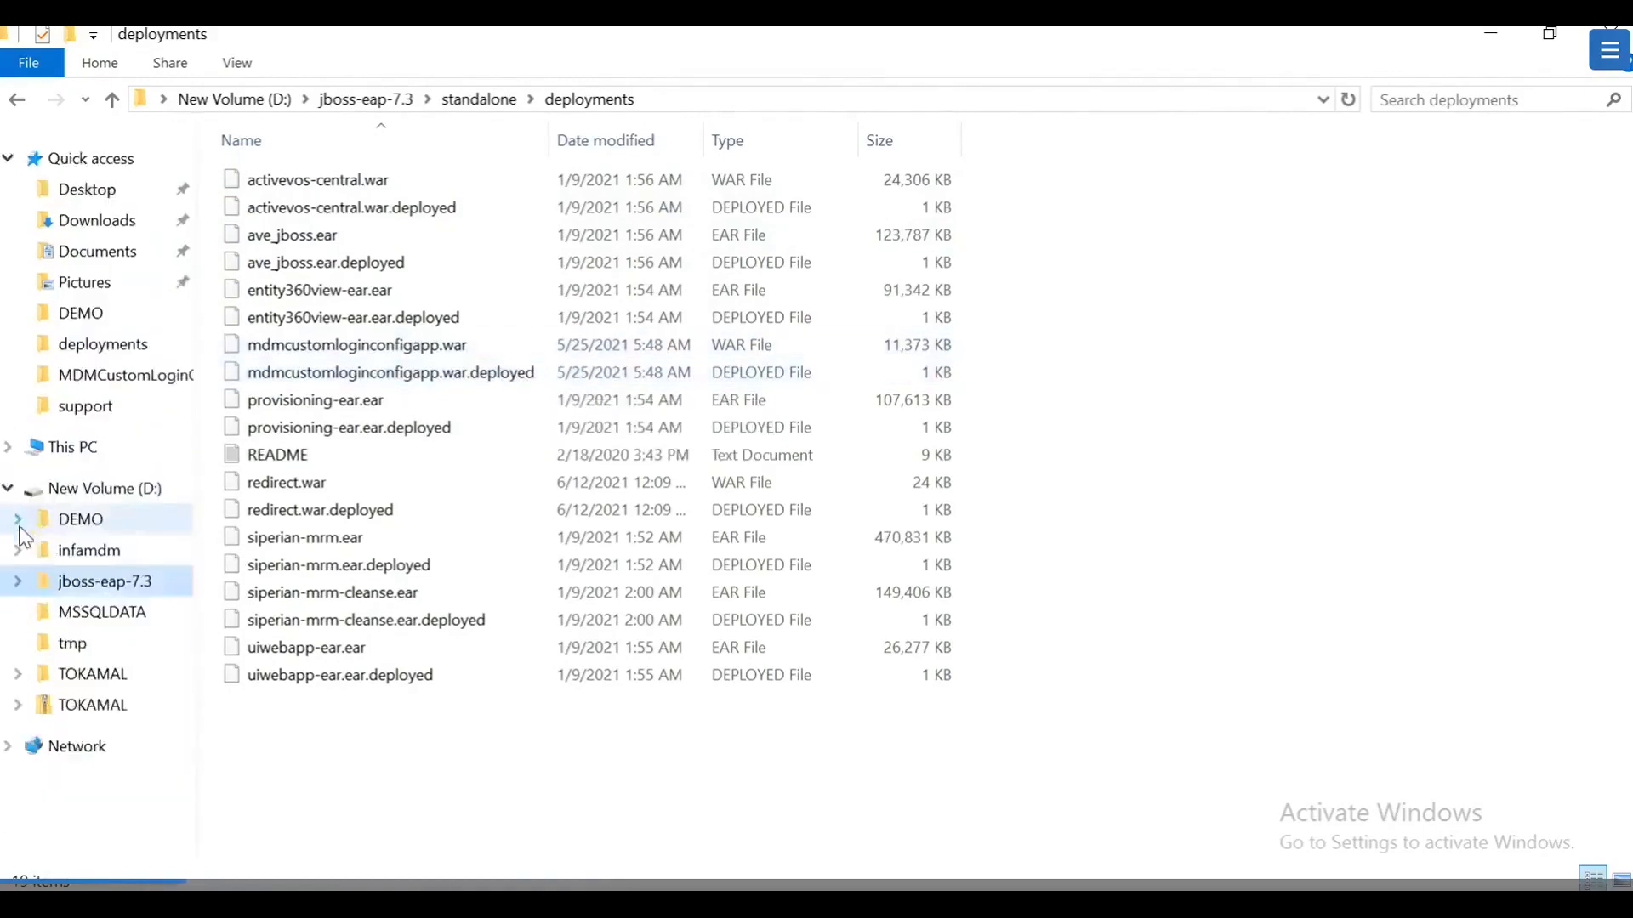
{"action": "left_click", "coordinate": [78, 552]}
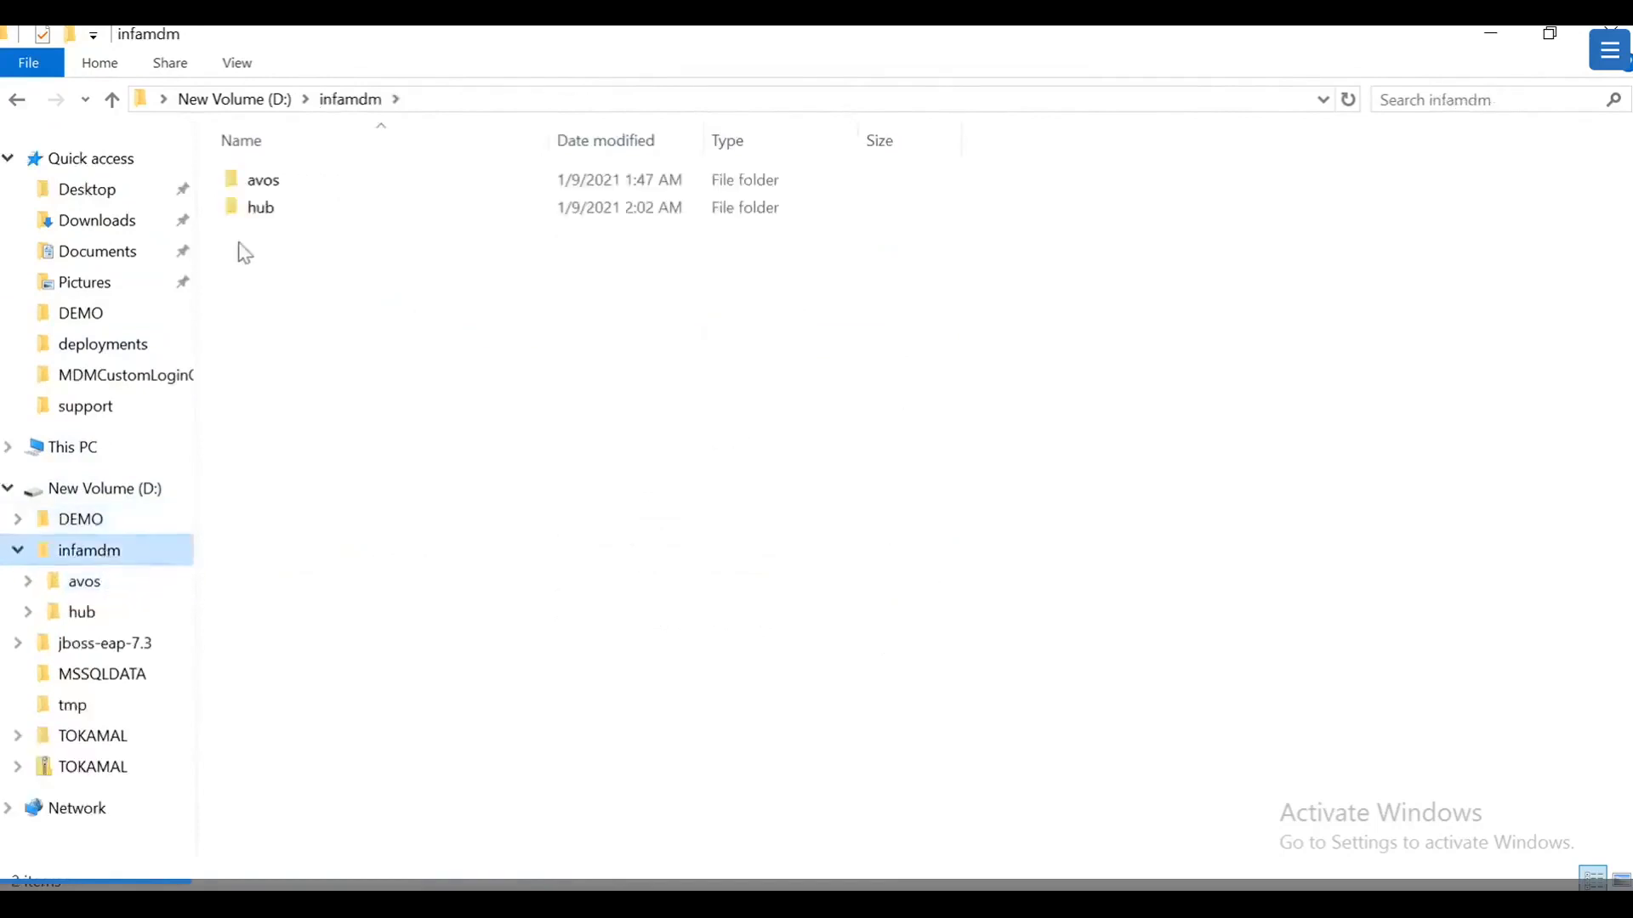
{"action": "double_click", "coordinate": [297, 214]}
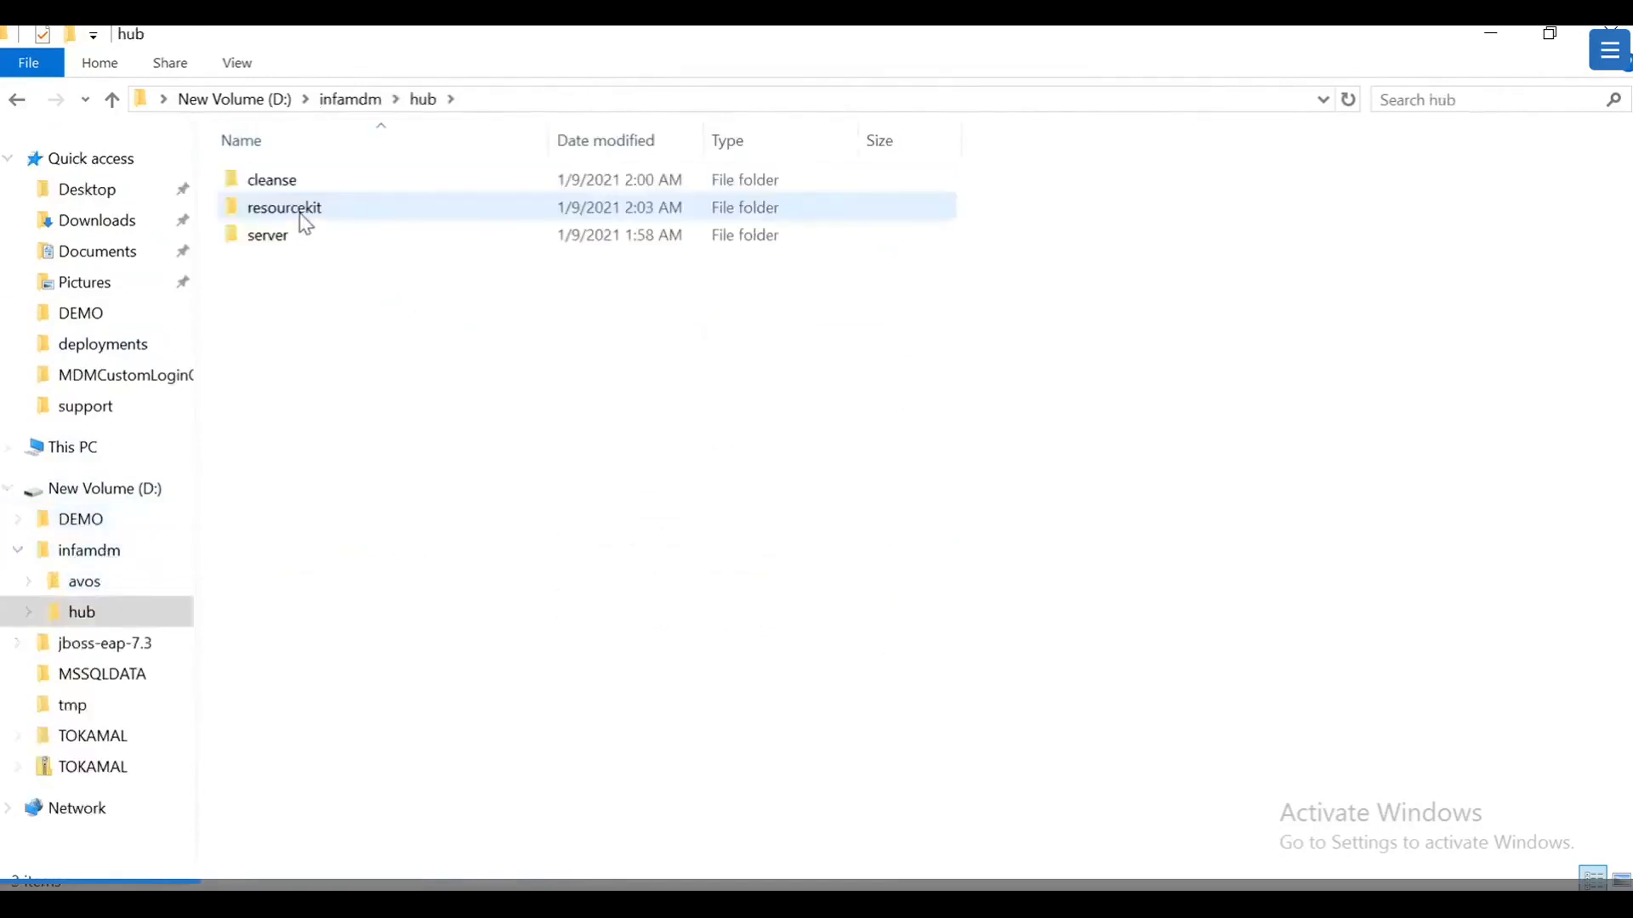
{"action": "double_click", "coordinate": [268, 239]}
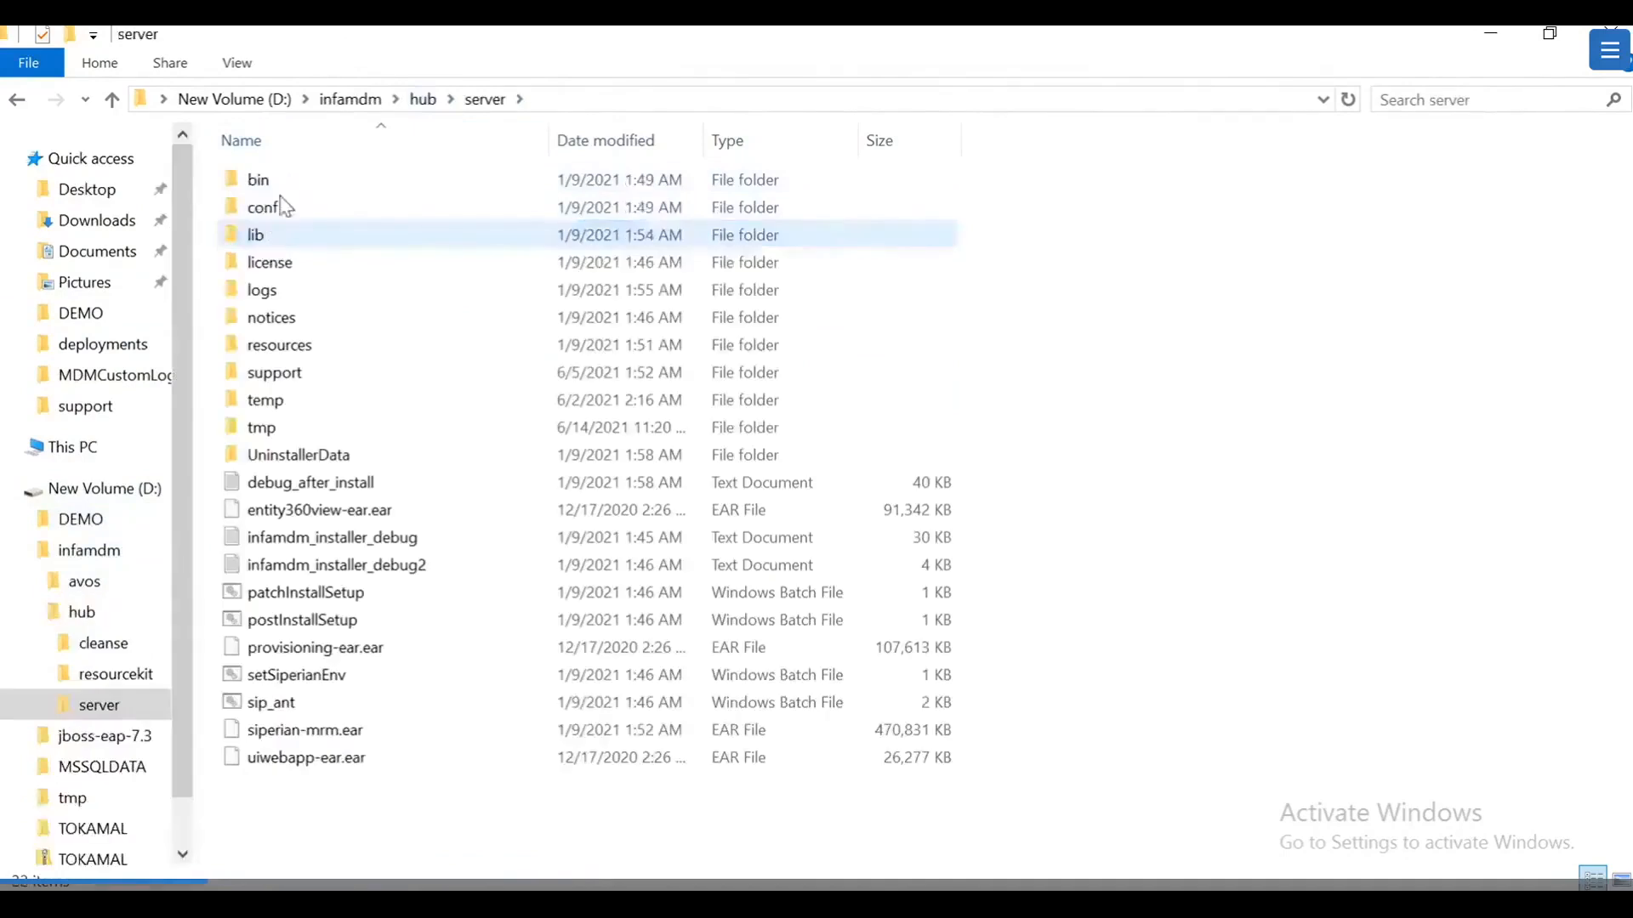
{"action": "double_click", "coordinate": [285, 373]}
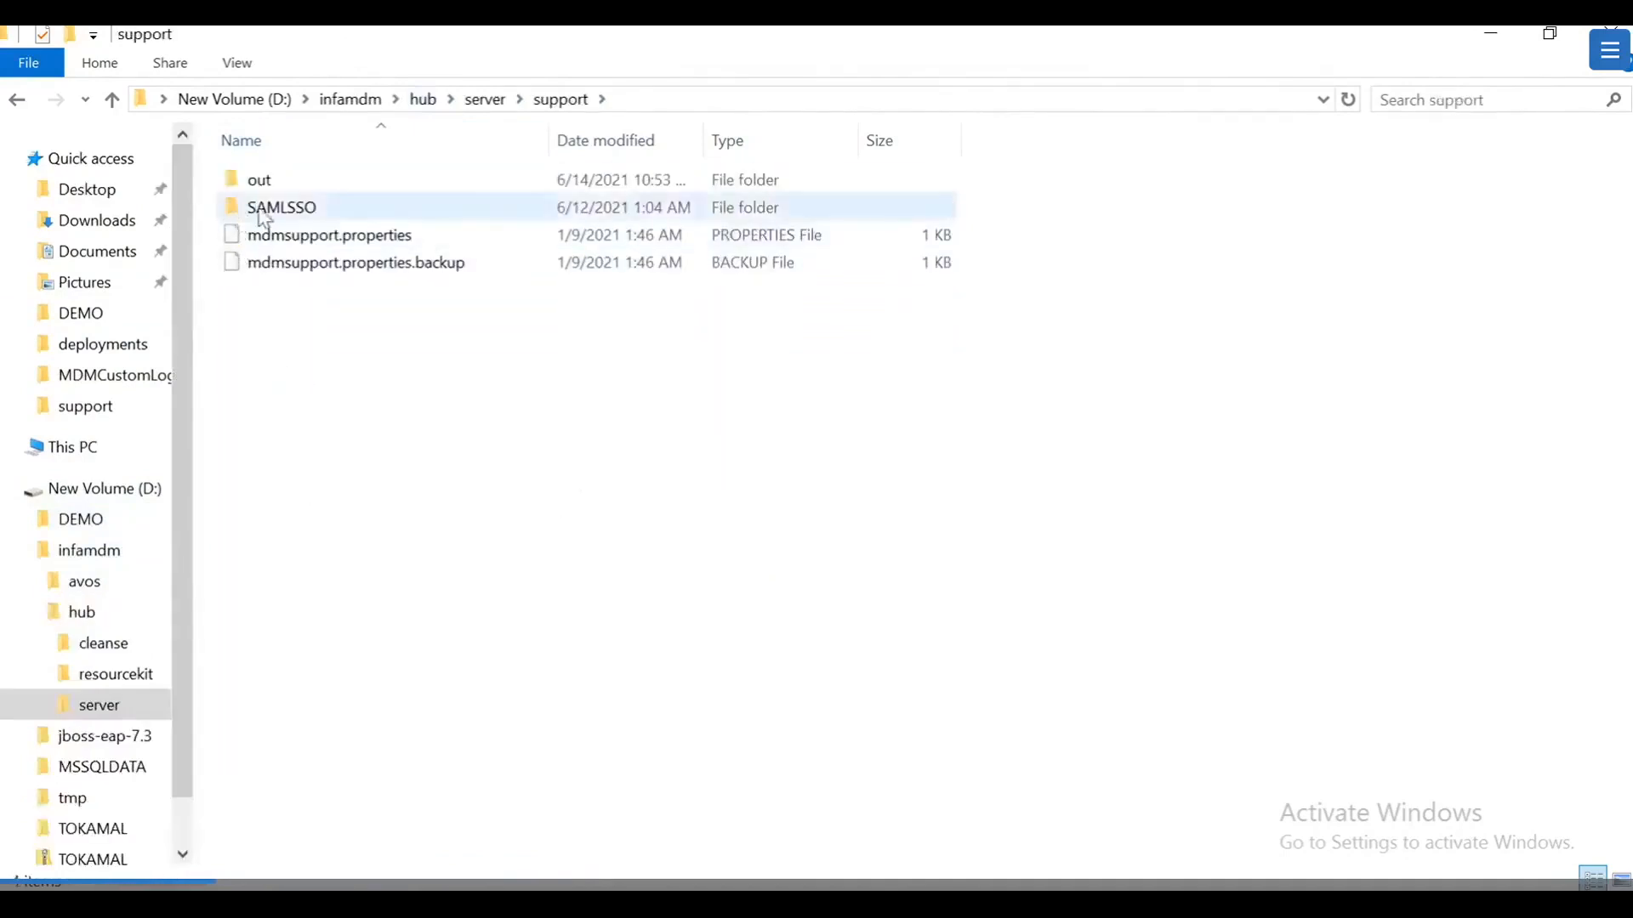
{"action": "double_click", "coordinate": [335, 212]}
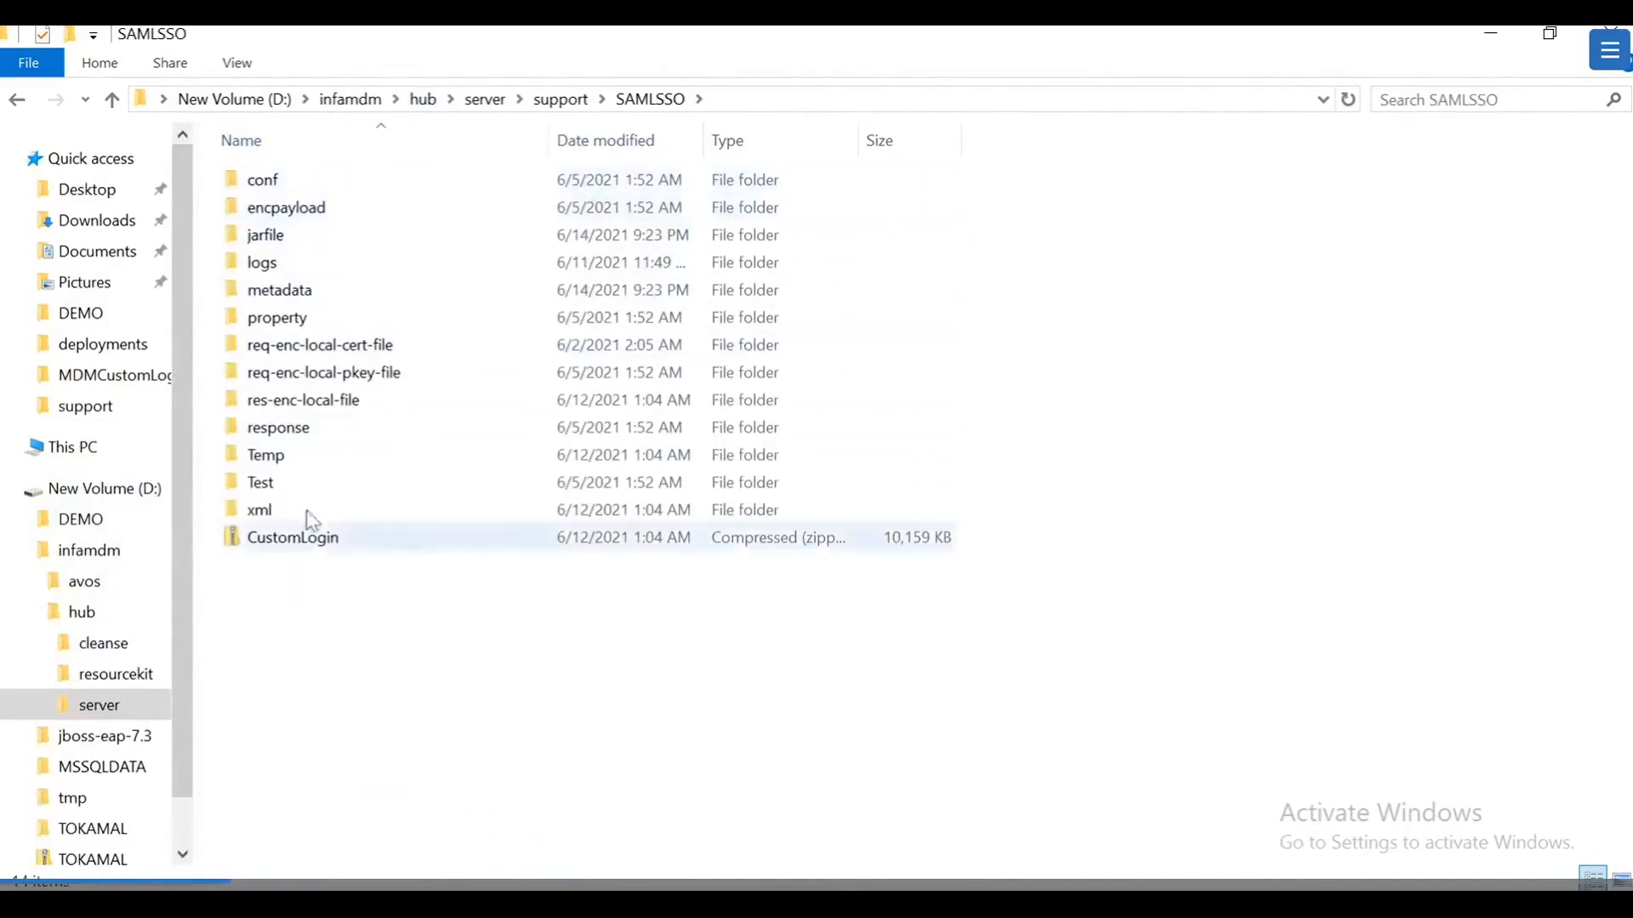
{"action": "left_click", "coordinate": [39, 705]}
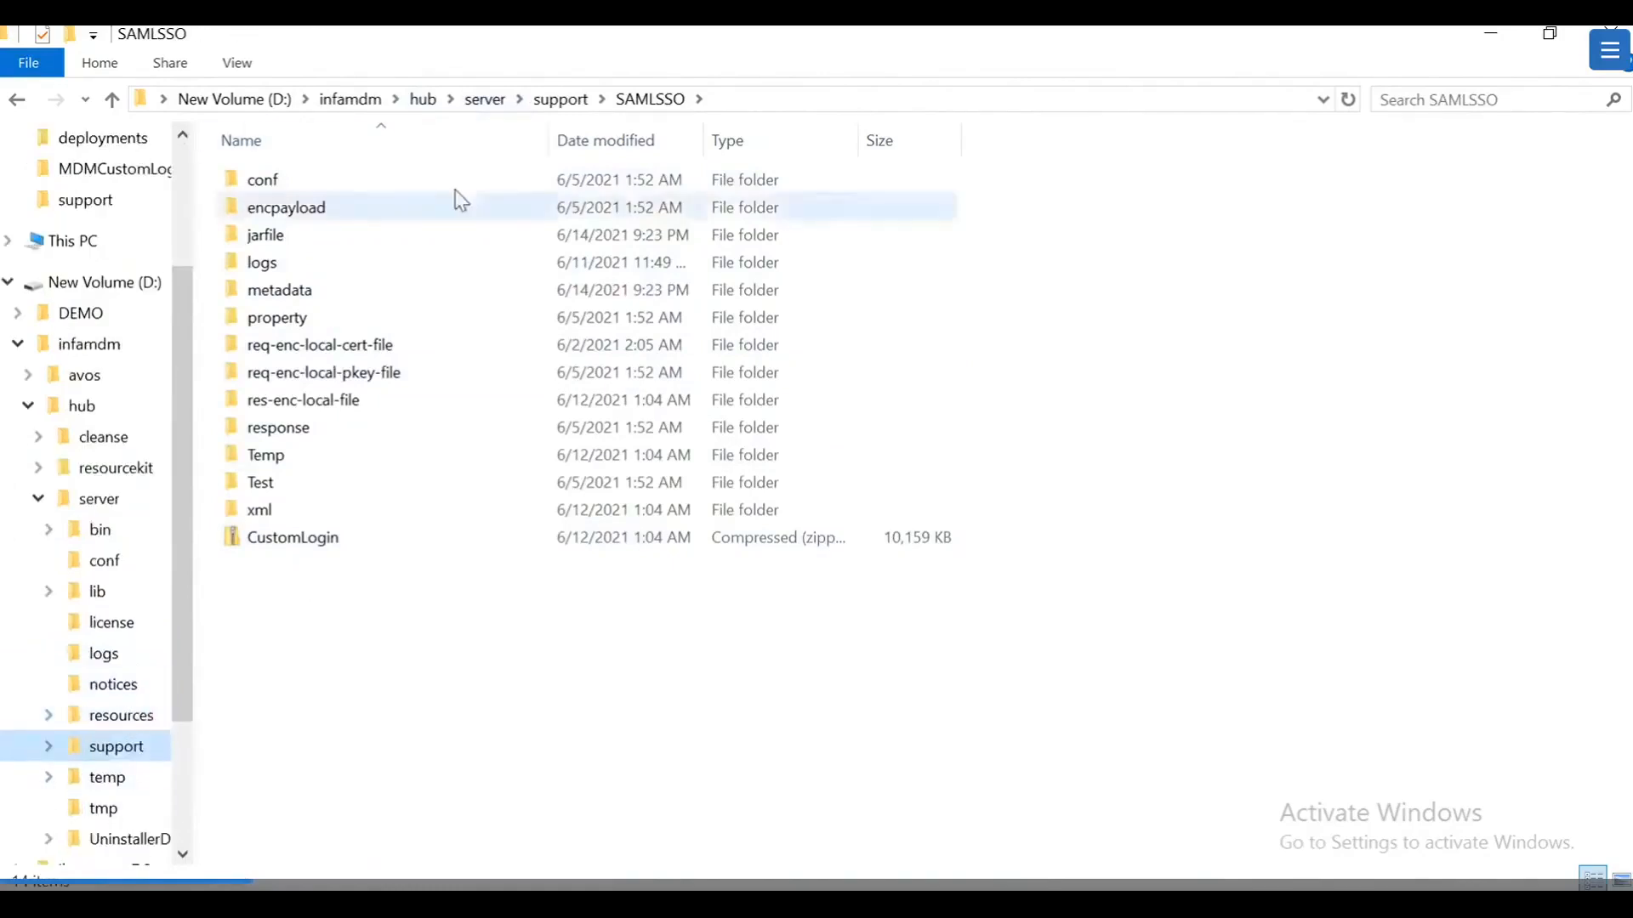
Step: Load debudemo:8080/mdmcustomloginconfigapp/ in a new Chrome tab
{"action": "key", "text": "alt+Tab"}
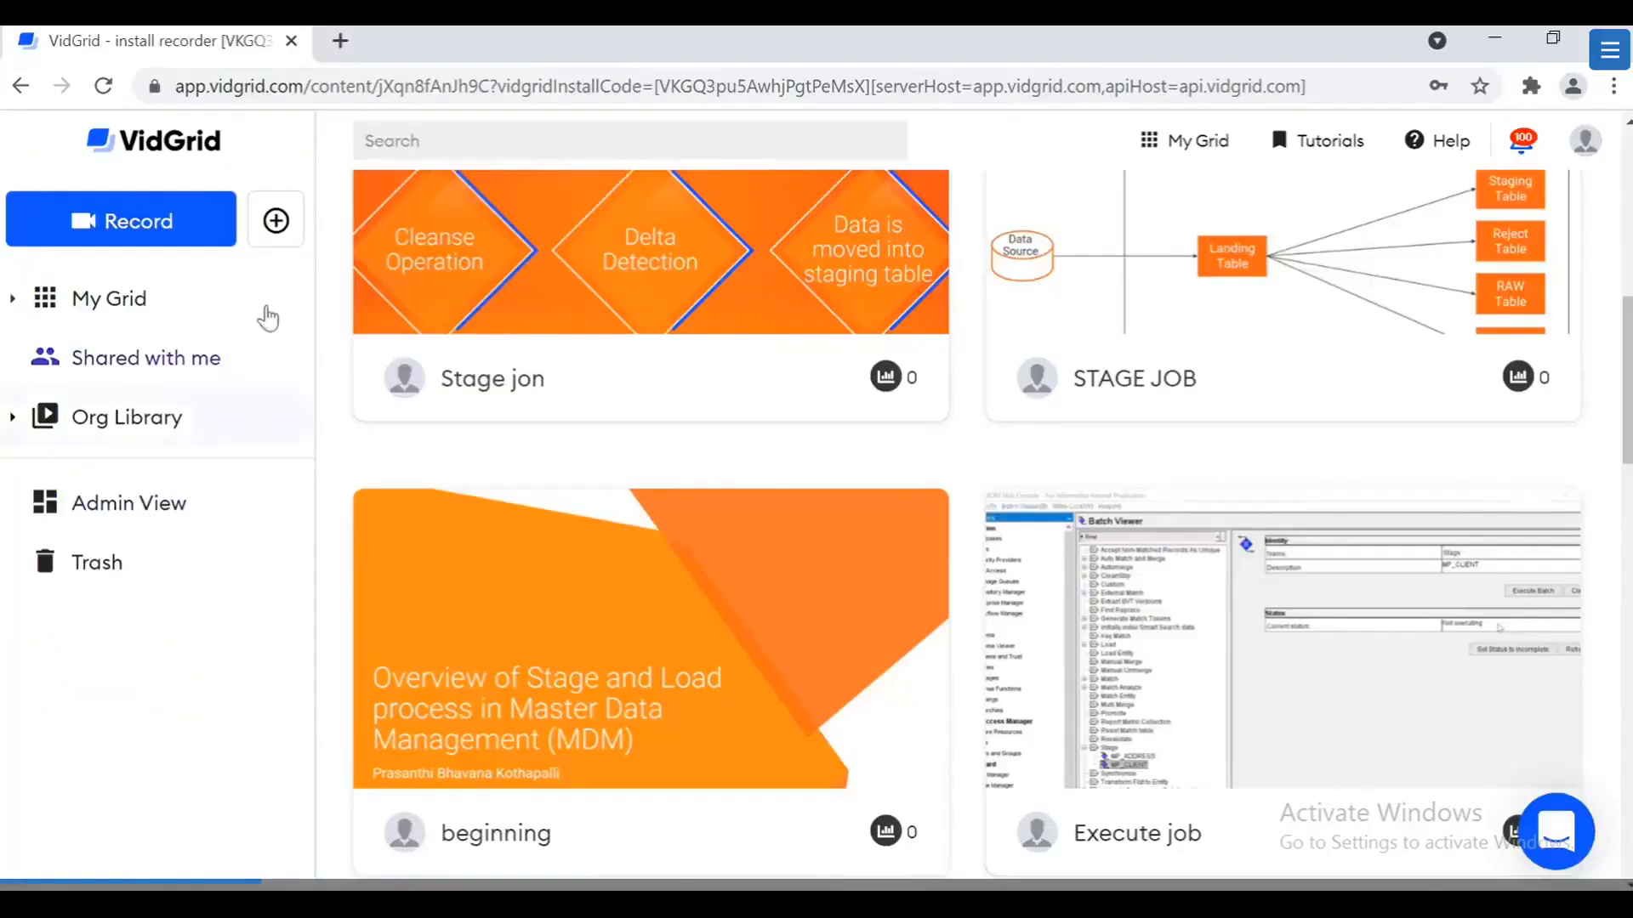
{"action": "left_click", "coordinate": [338, 41]}
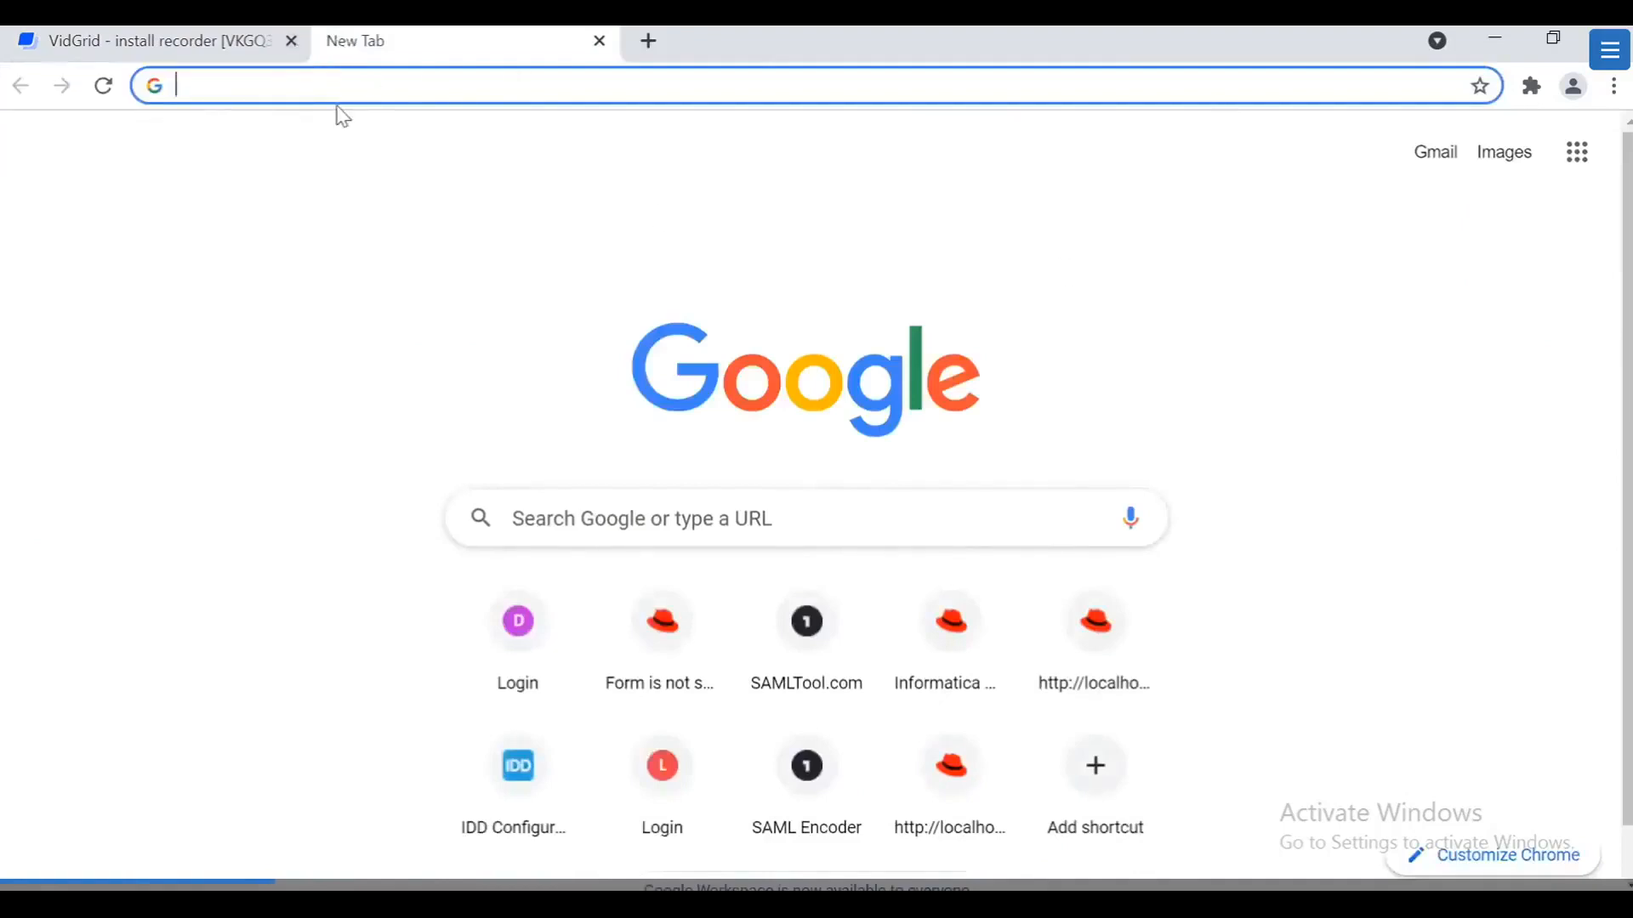
{"action": "type", "text": "md"}
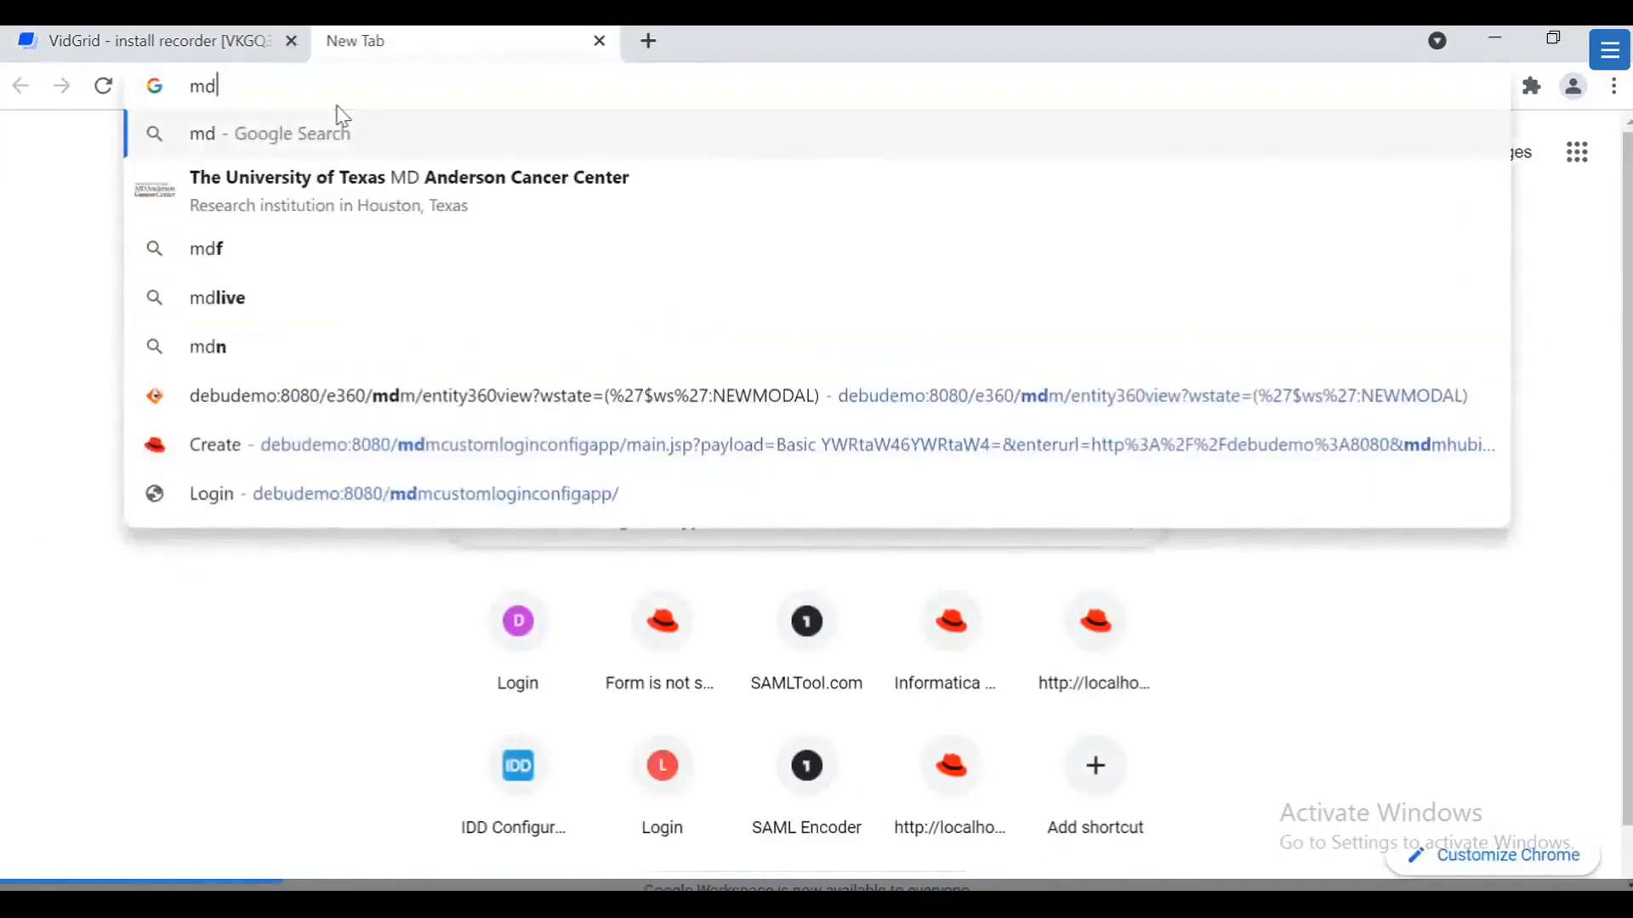
{"action": "key", "text": "BackSpace"}
{"action": "key", "text": "BackSpace"}
{"action": "type", "text": "db"}
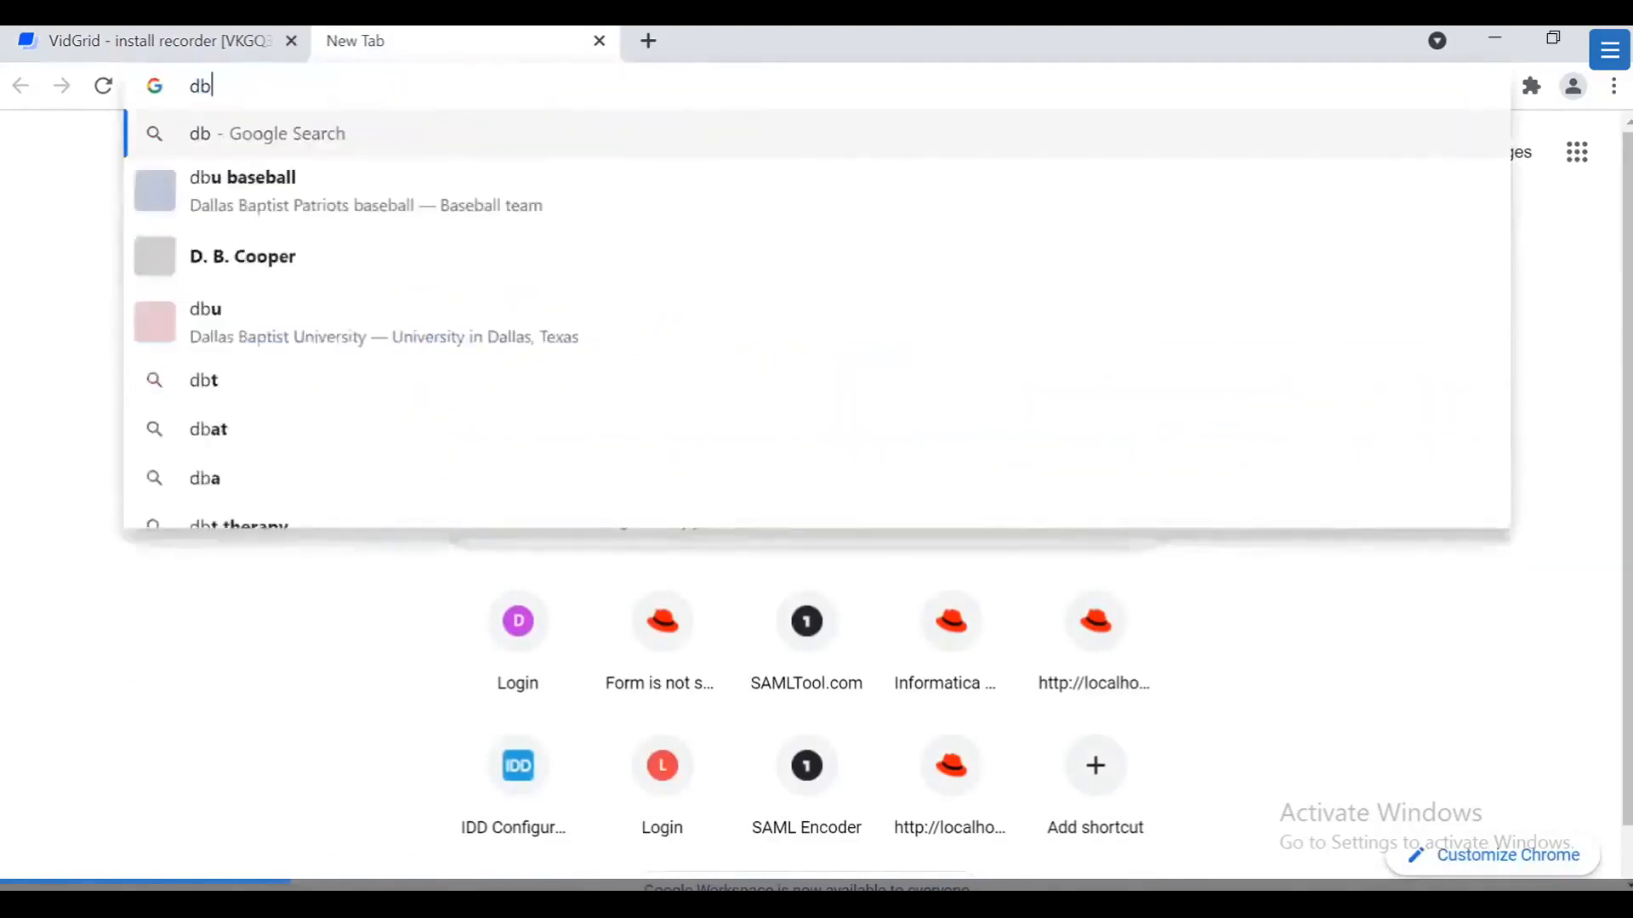
{"action": "key", "text": "BackSpace"}
{"action": "type", "text": "eb"}
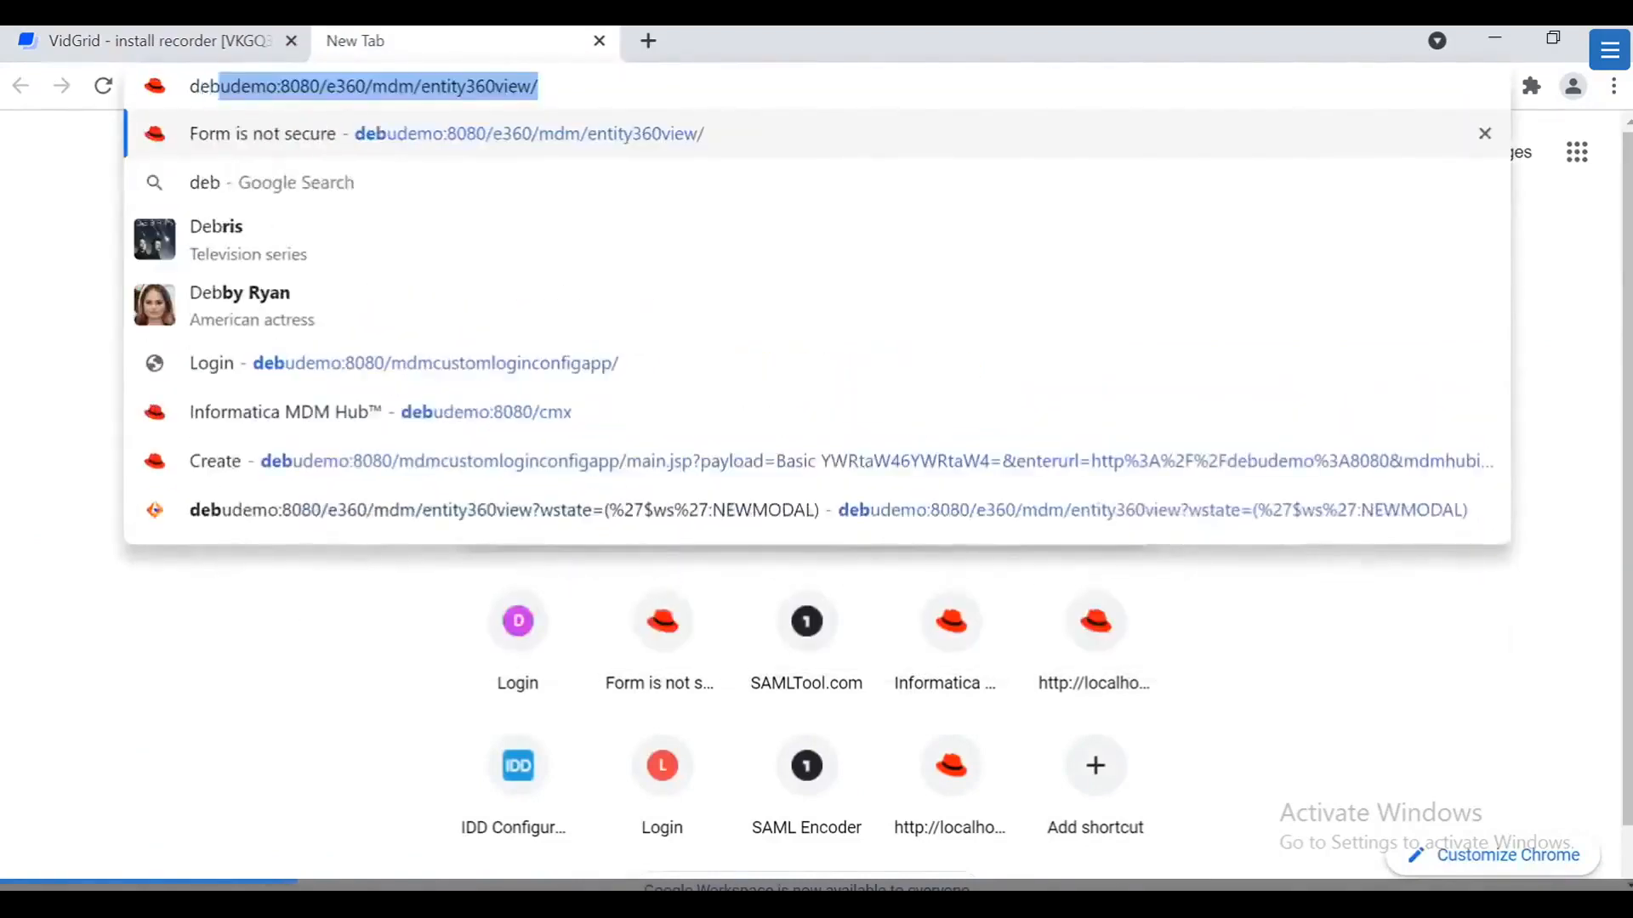
{"action": "left_click_drag", "start_coordinate": [539, 86], "coordinate": [335, 97]}
{"action": "key", "text": "BackSpace"}
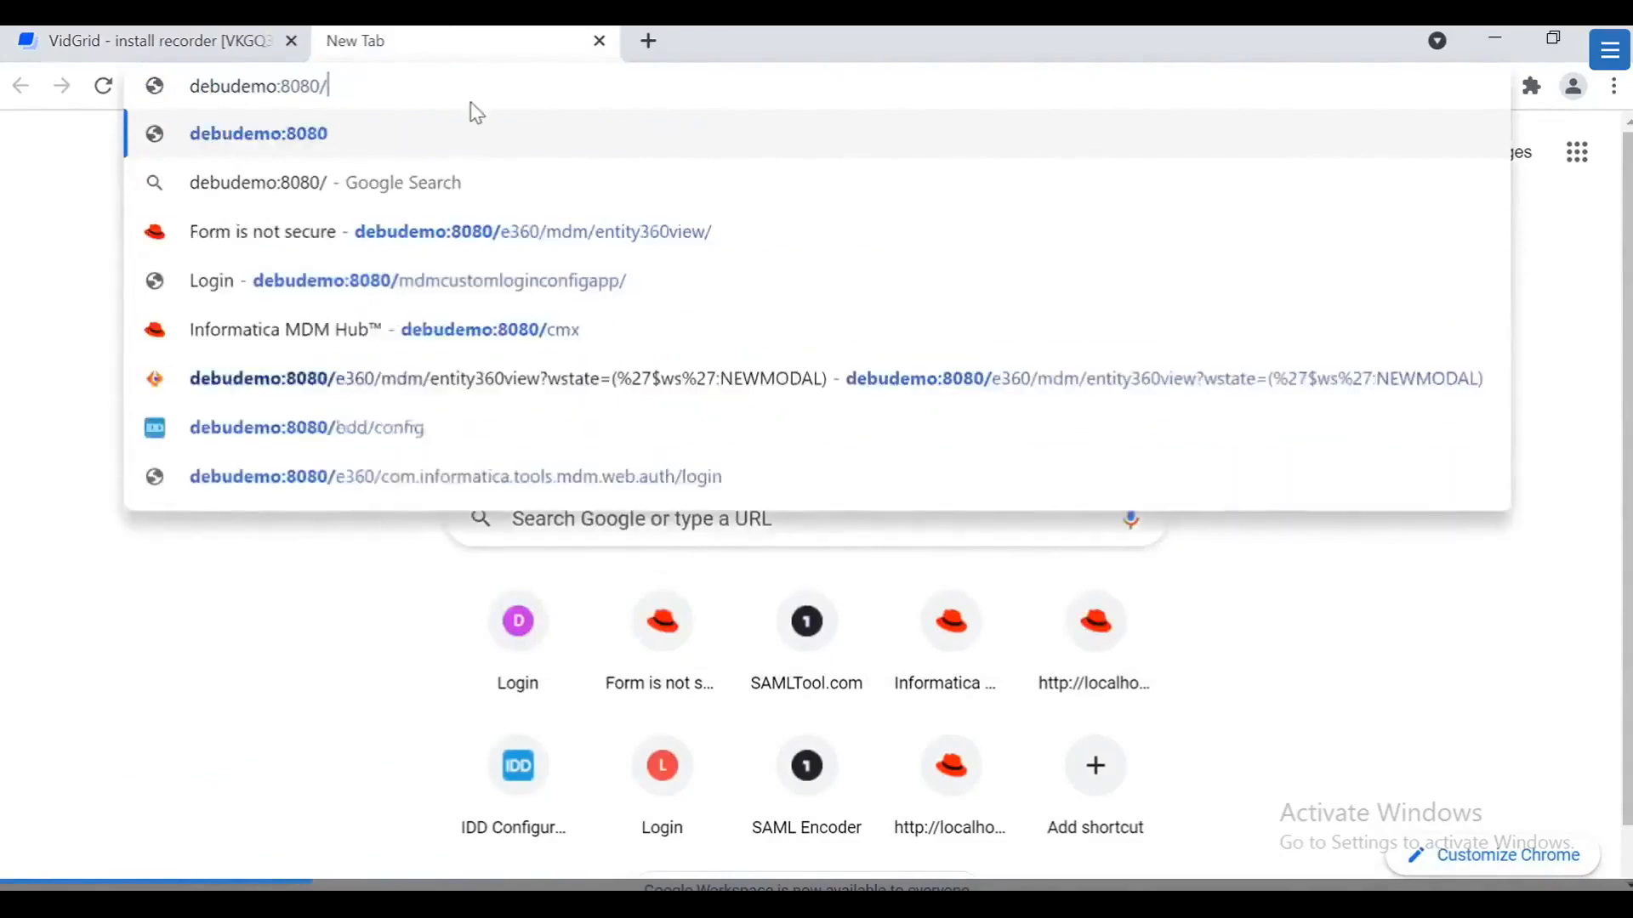
{"action": "type", "text": "mdm"}
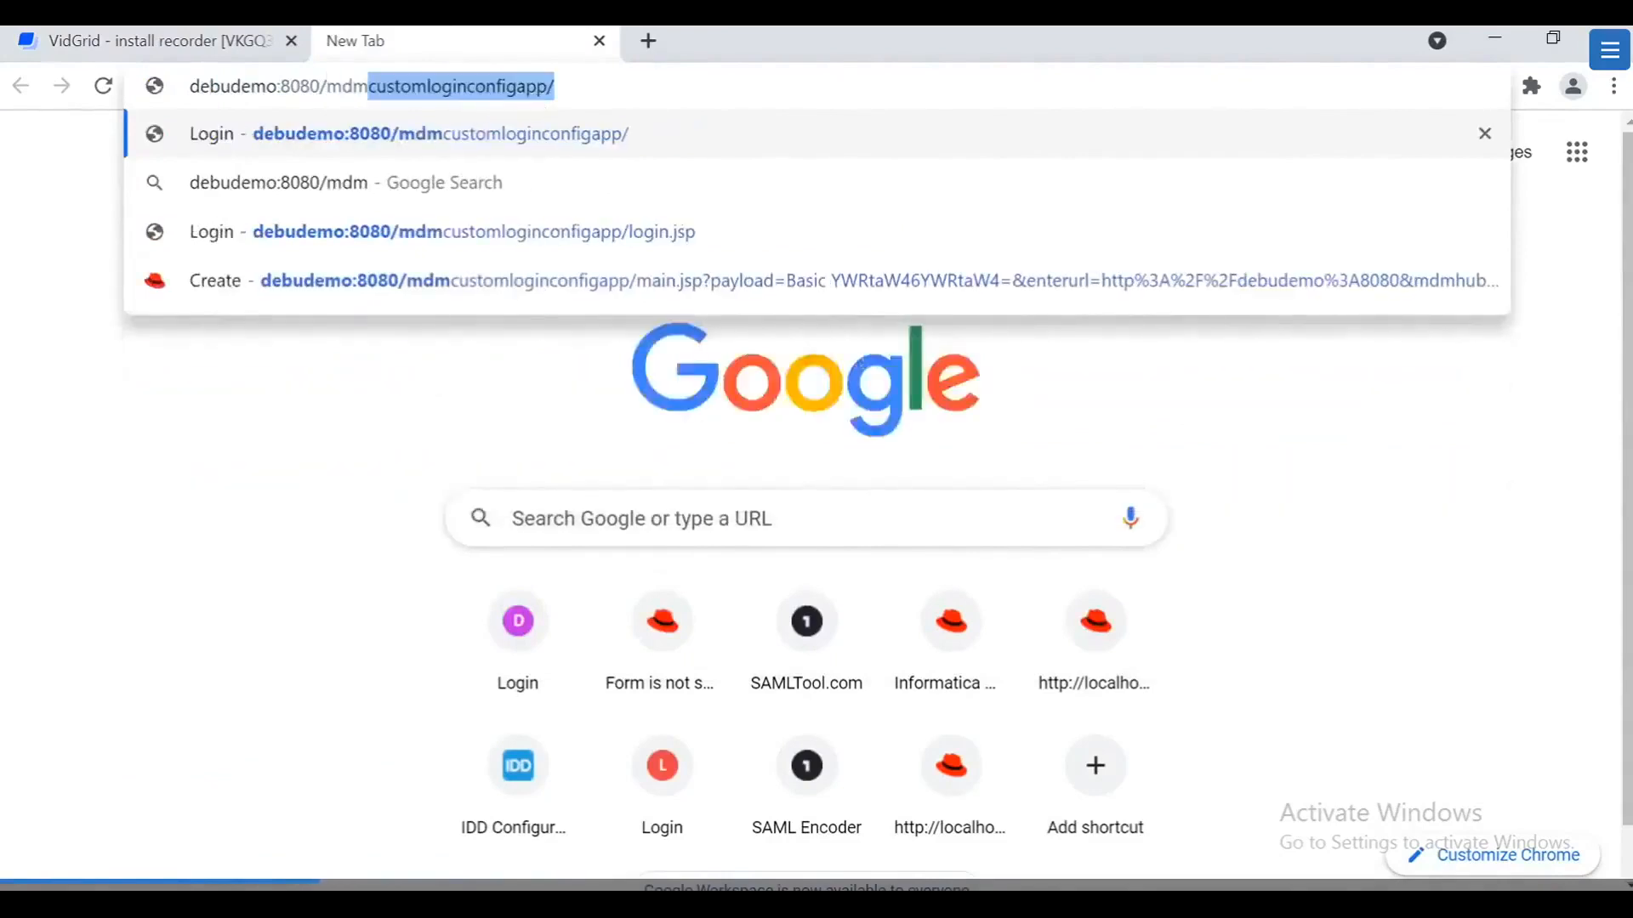
{"action": "key", "text": "End"}
{"action": "left_click_drag", "start_coordinate": [555, 86], "coordinate": [189, 86]}
{"action": "left_click", "coordinate": [556, 86]}
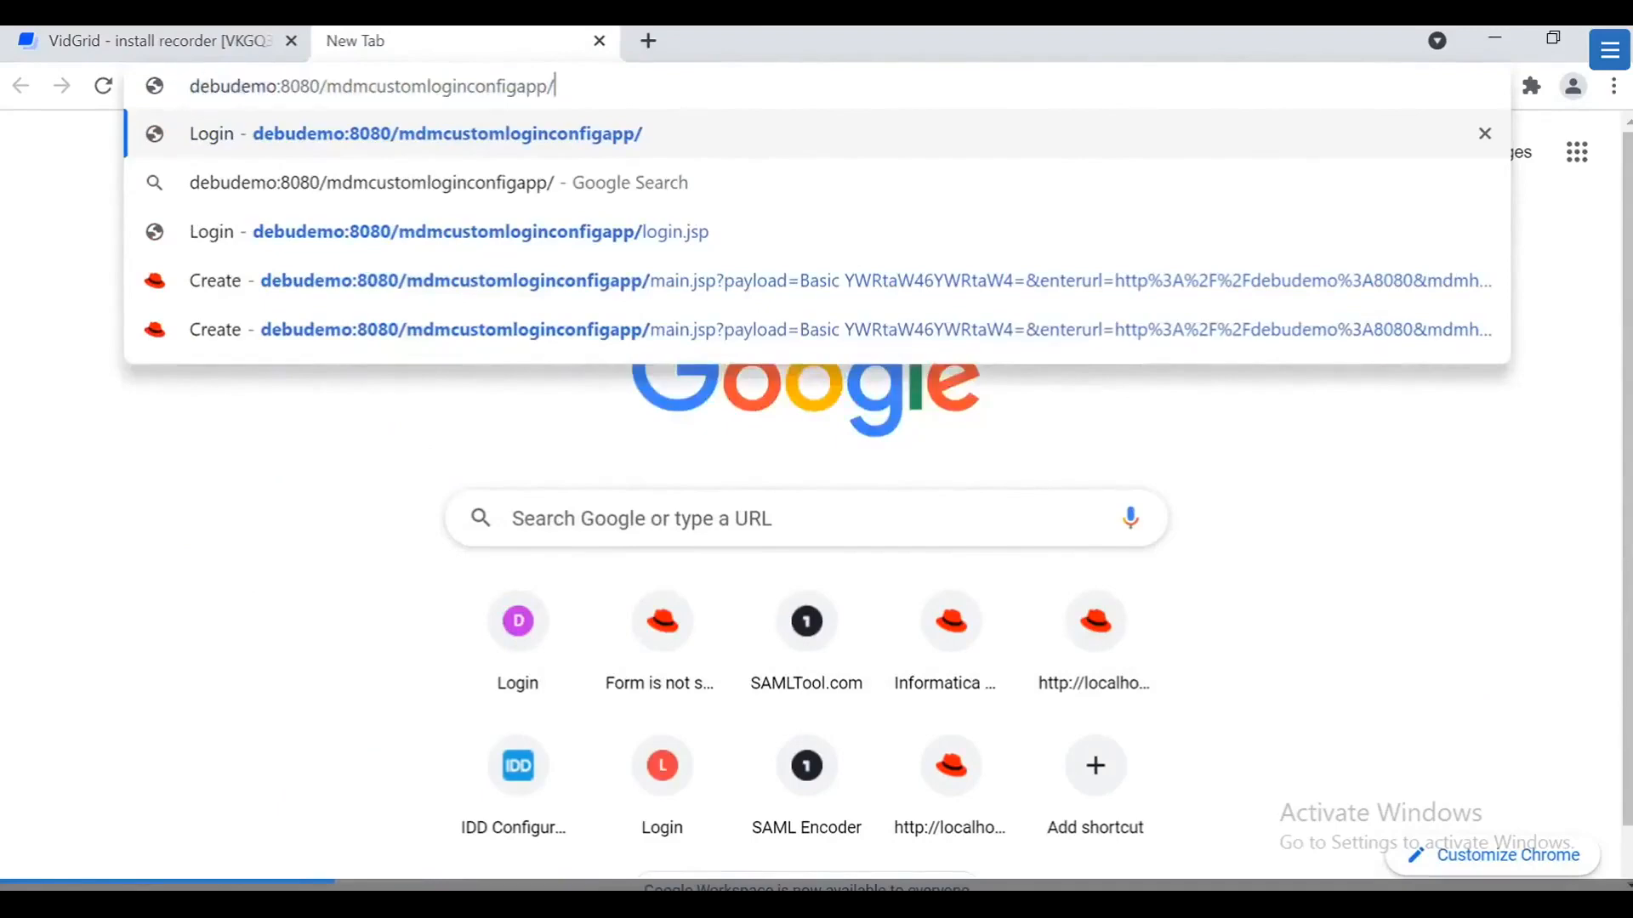
{"action": "key", "text": "Return"}
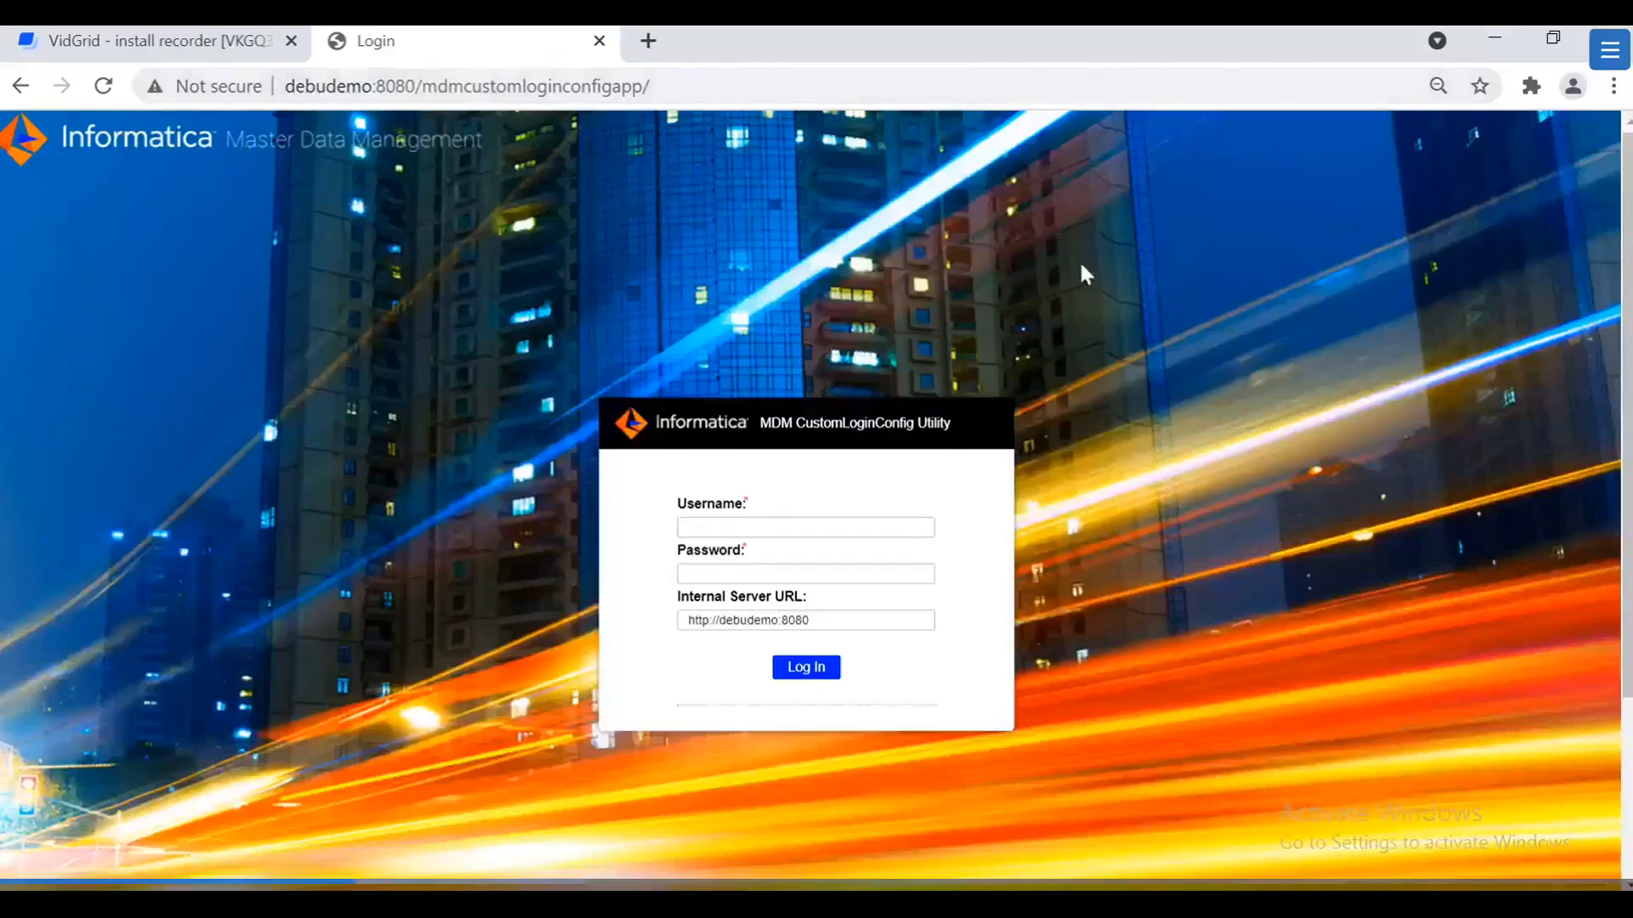
Step: Log in with the admin username and the administrator password
{"action": "left_click", "coordinate": [765, 528]}
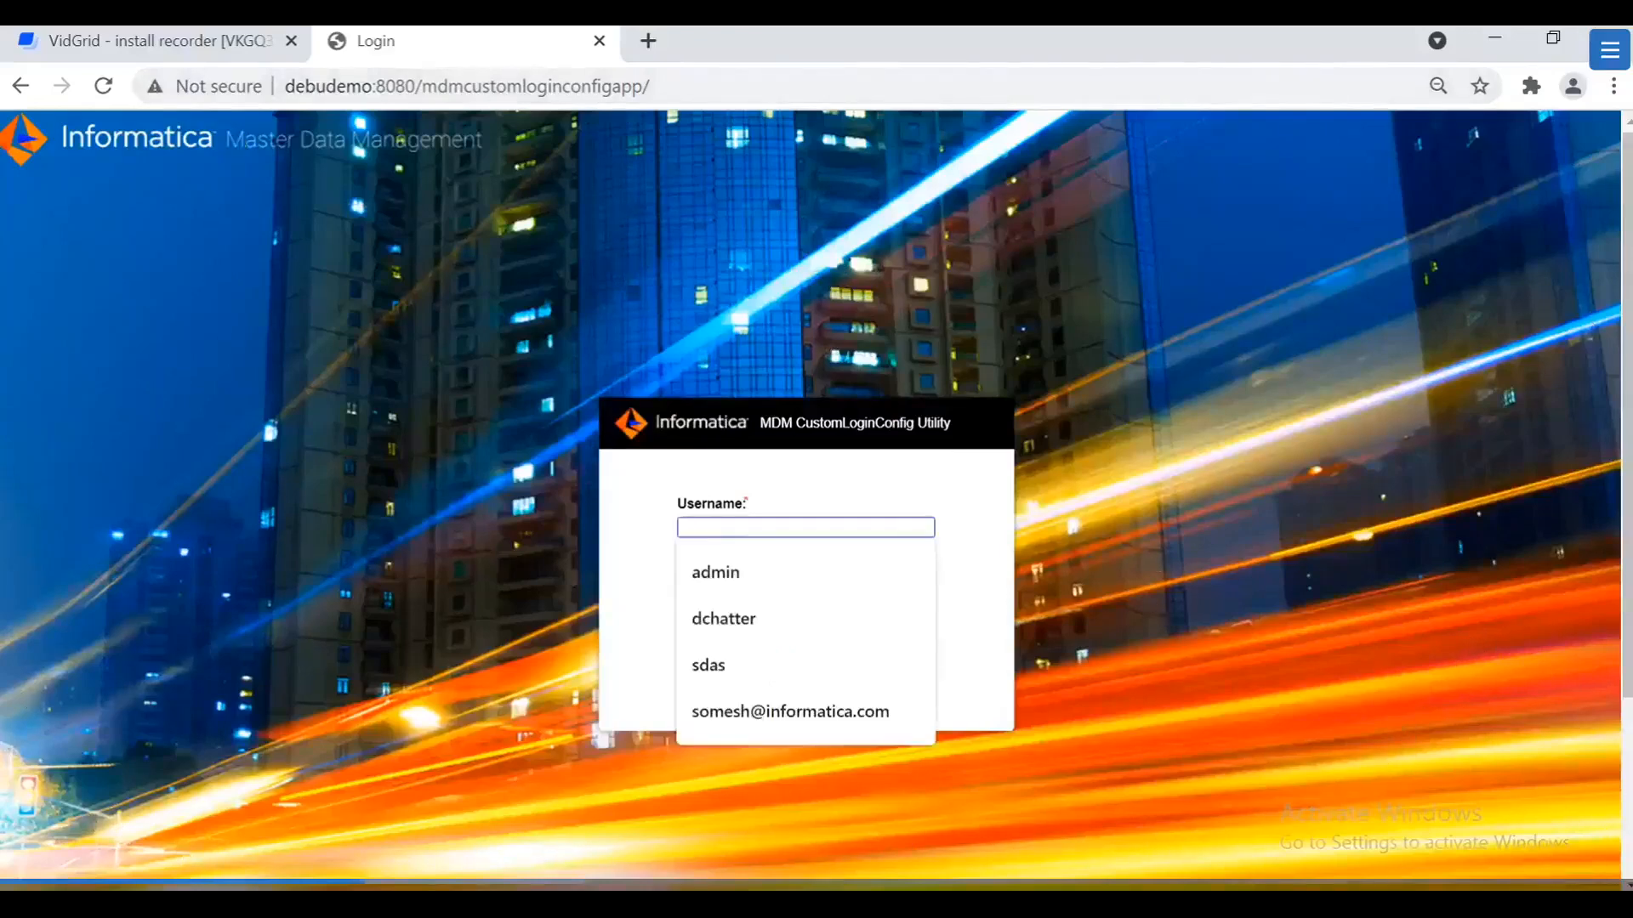
{"action": "type", "text": "admin"}
{"action": "key", "text": "Tab"}
{"action": "type", "text": "a"}
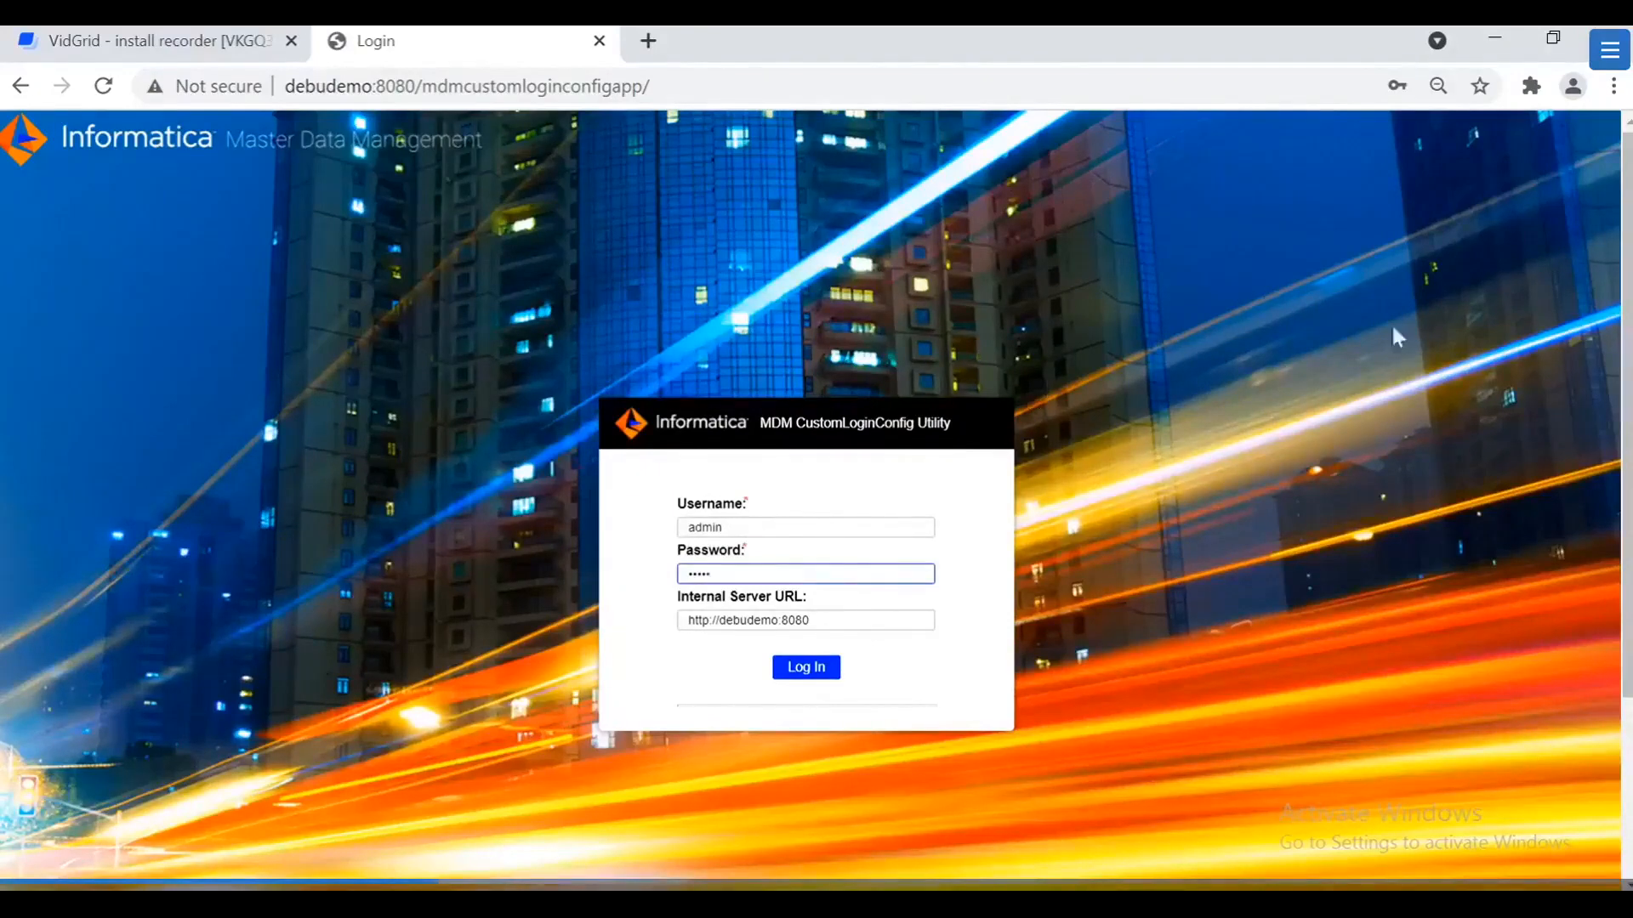
{"action": "left_click", "coordinate": [791, 683]}
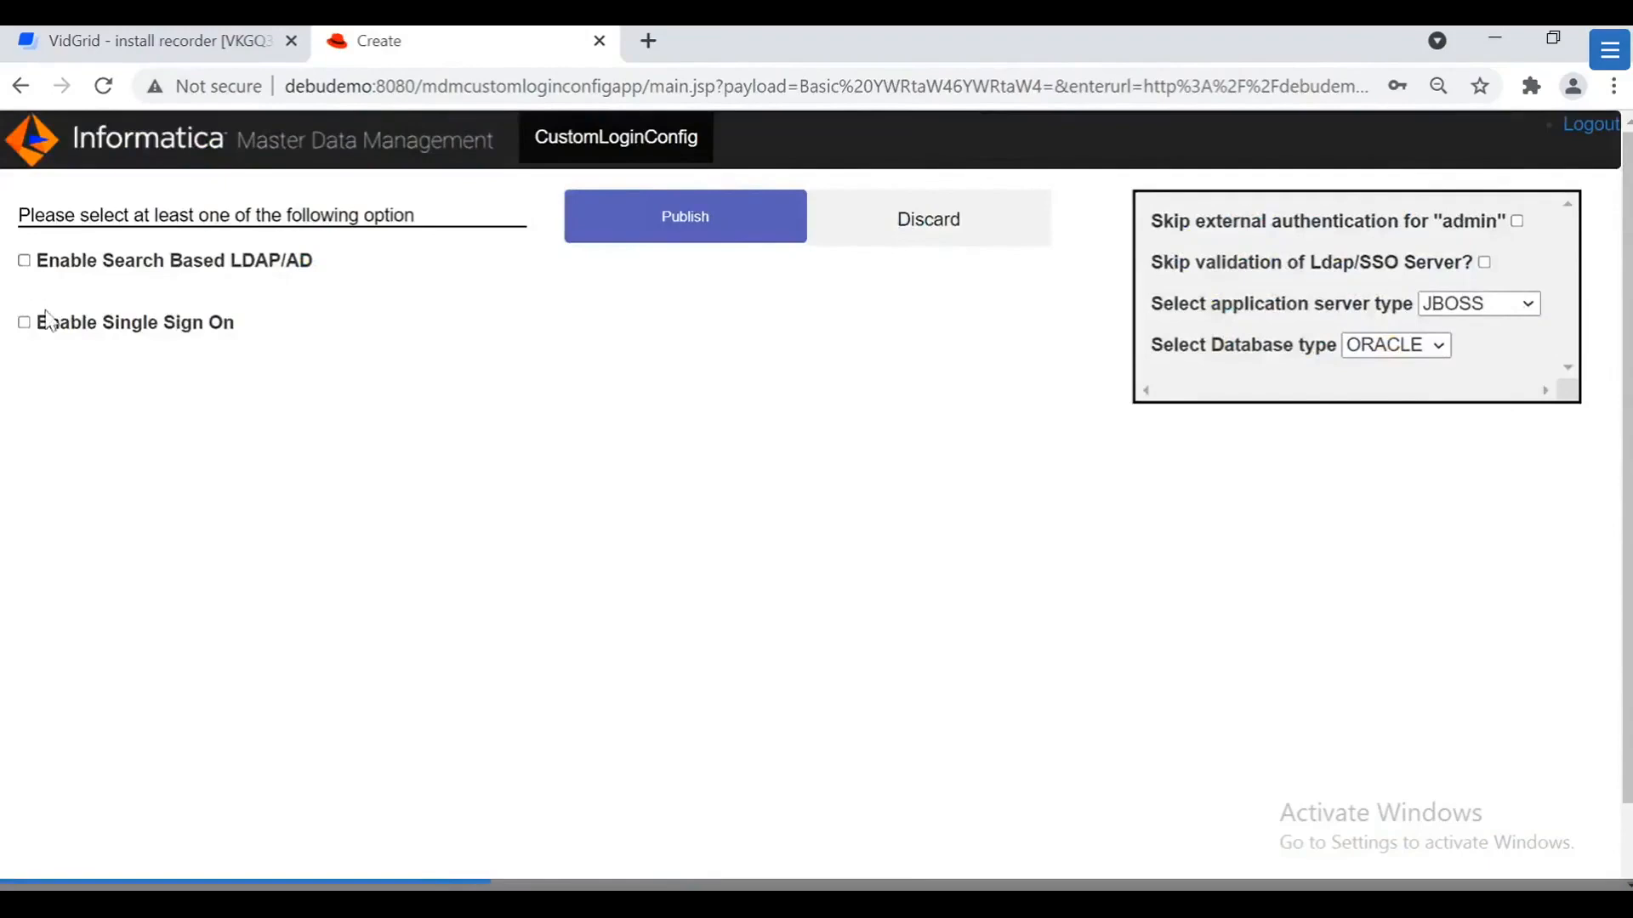
Step: Tick and then untick Enable Search Based LDAP/AD, leaving it disabled
{"action": "left_click", "coordinate": [24, 261]}
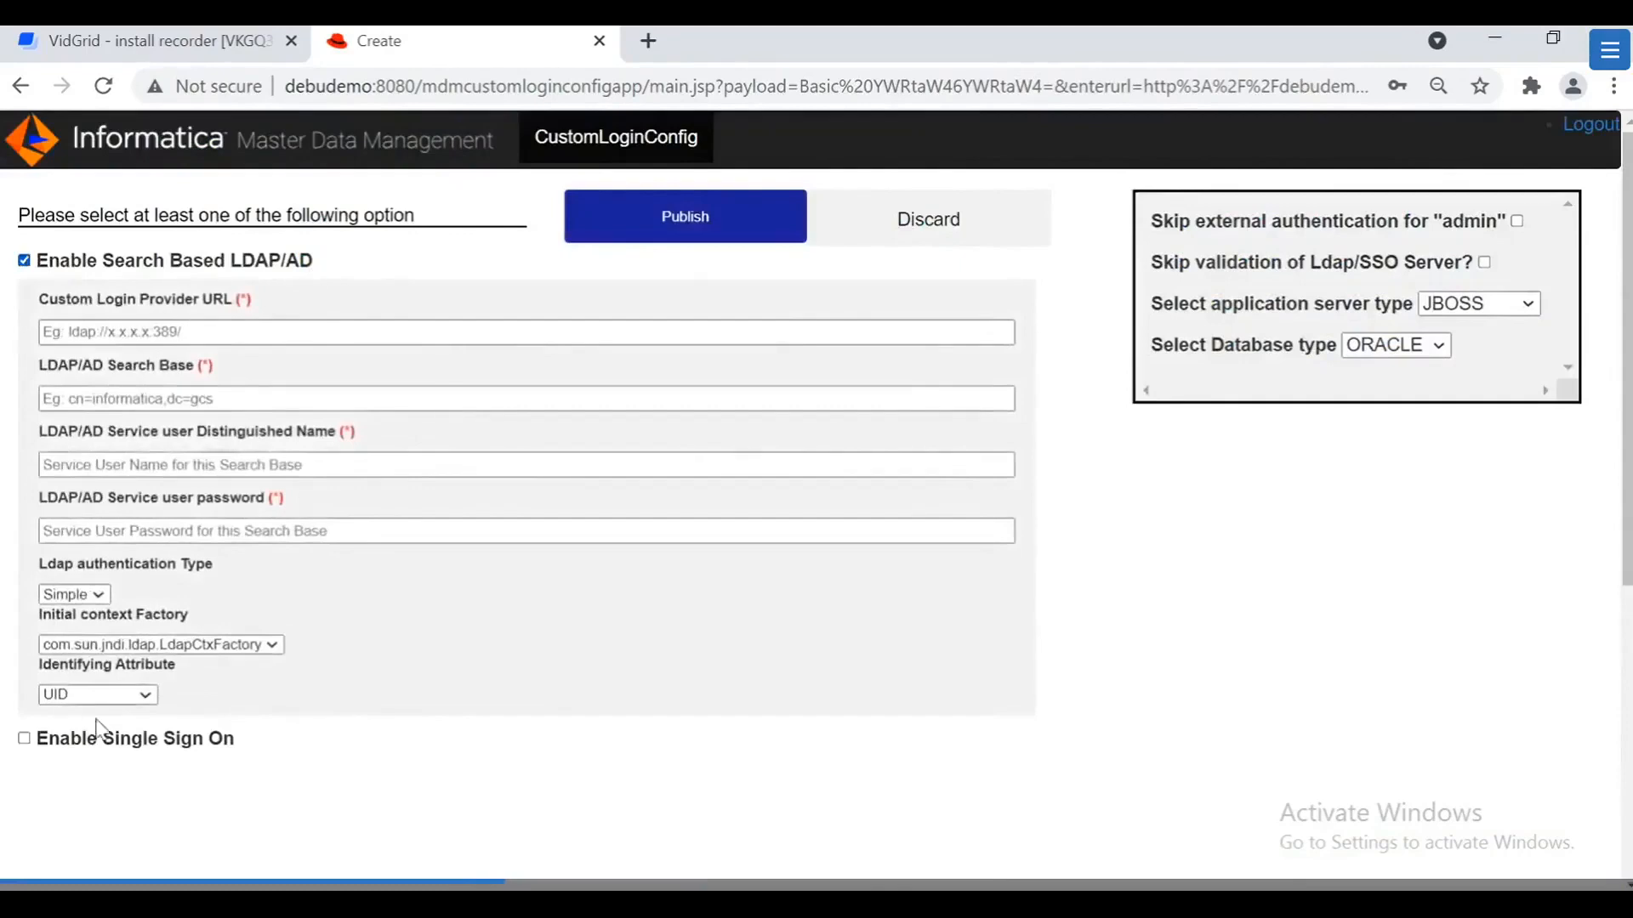
{"action": "left_click", "coordinate": [24, 261]}
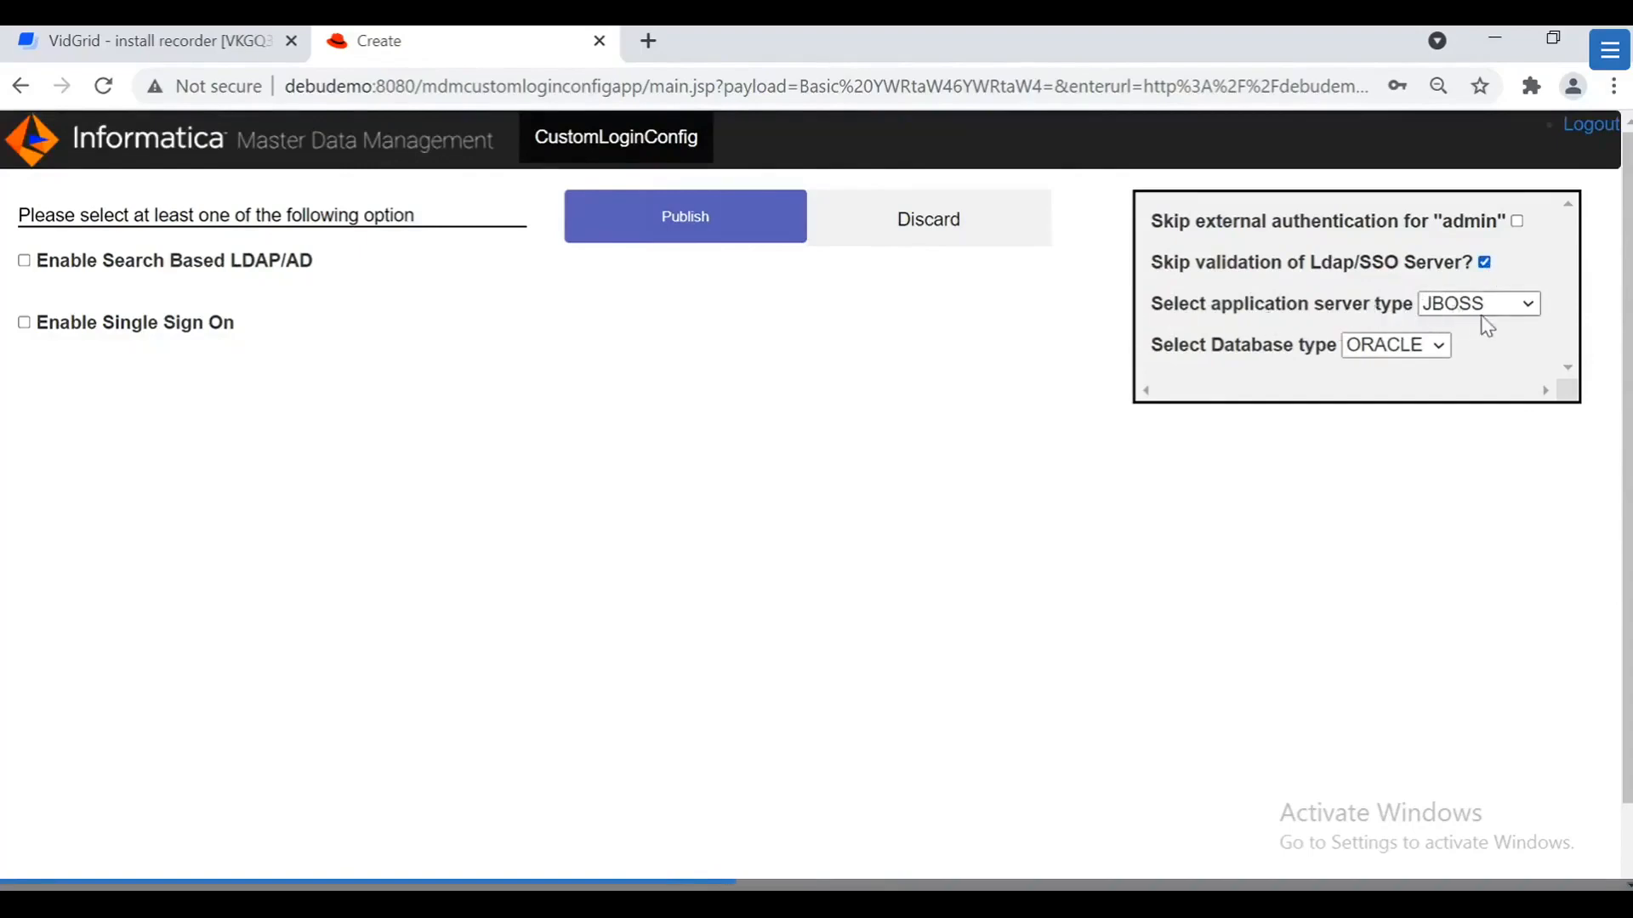
Step: Keep JBOSS as the application server and choose SqlServer as the database type
{"action": "left_click", "coordinate": [1517, 319]}
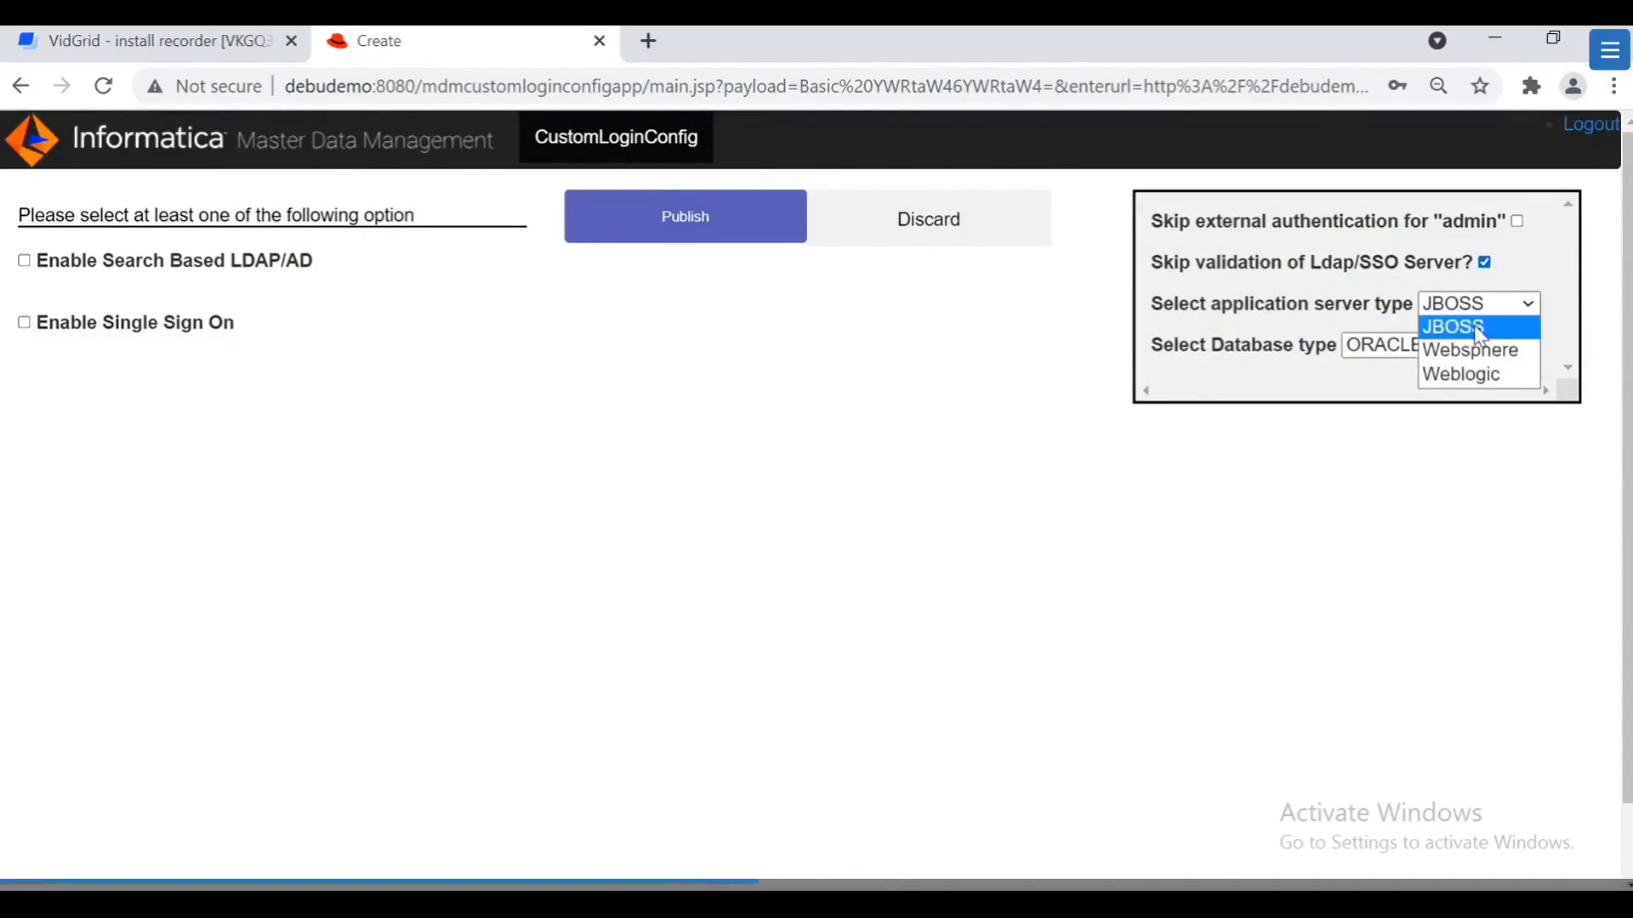
{"action": "left_click", "coordinate": [1478, 332]}
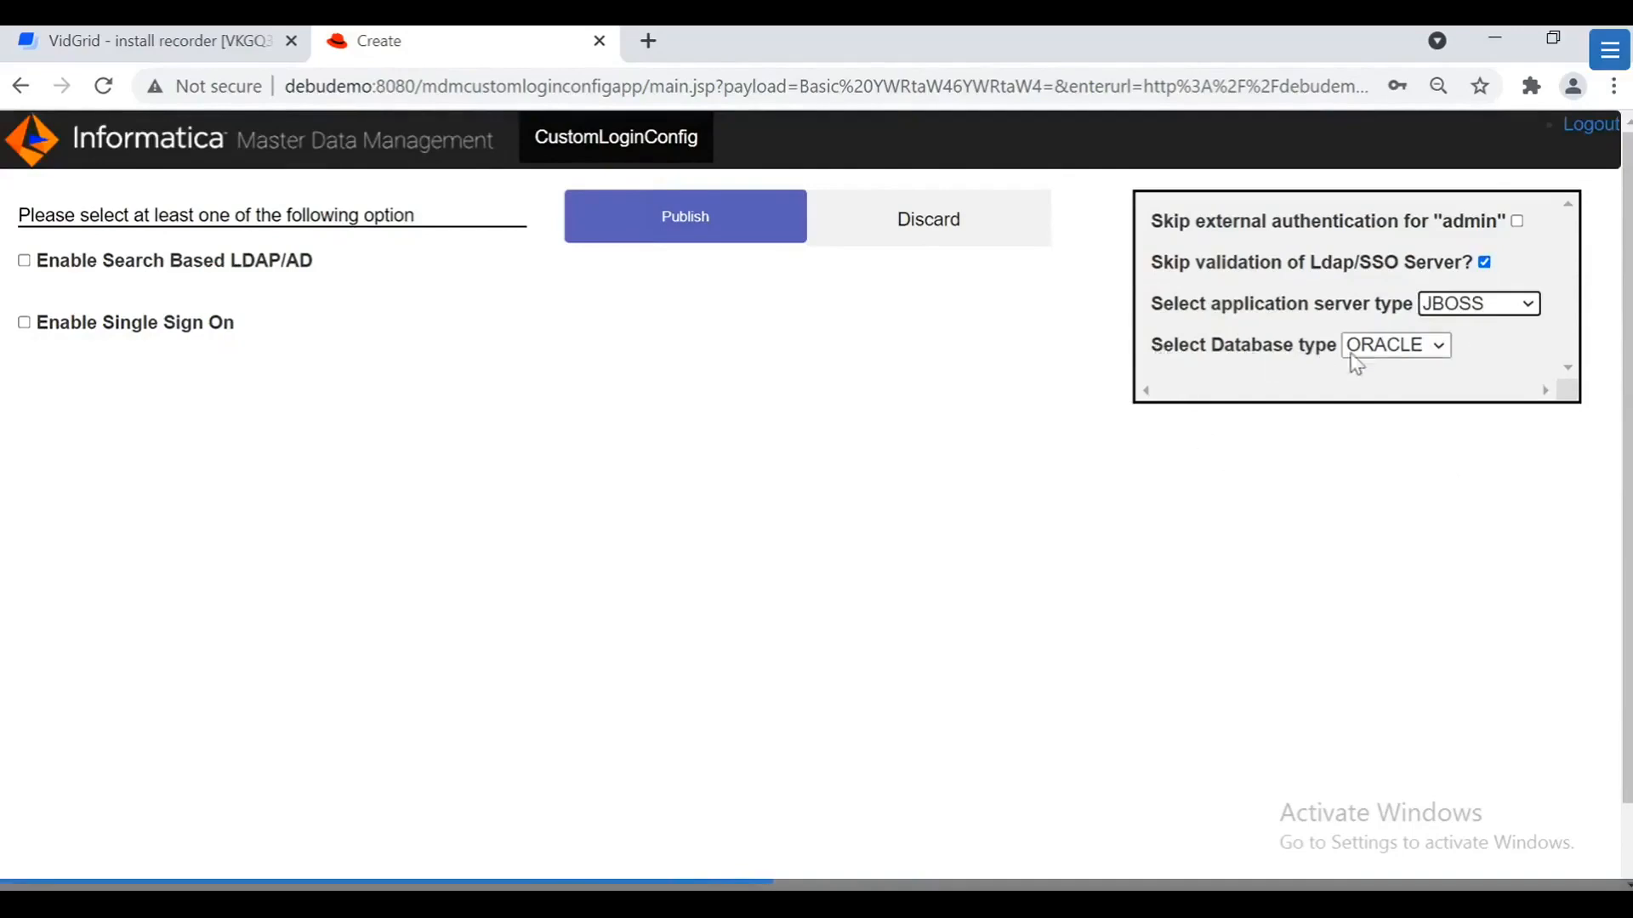
{"action": "left_click", "coordinate": [1426, 348]}
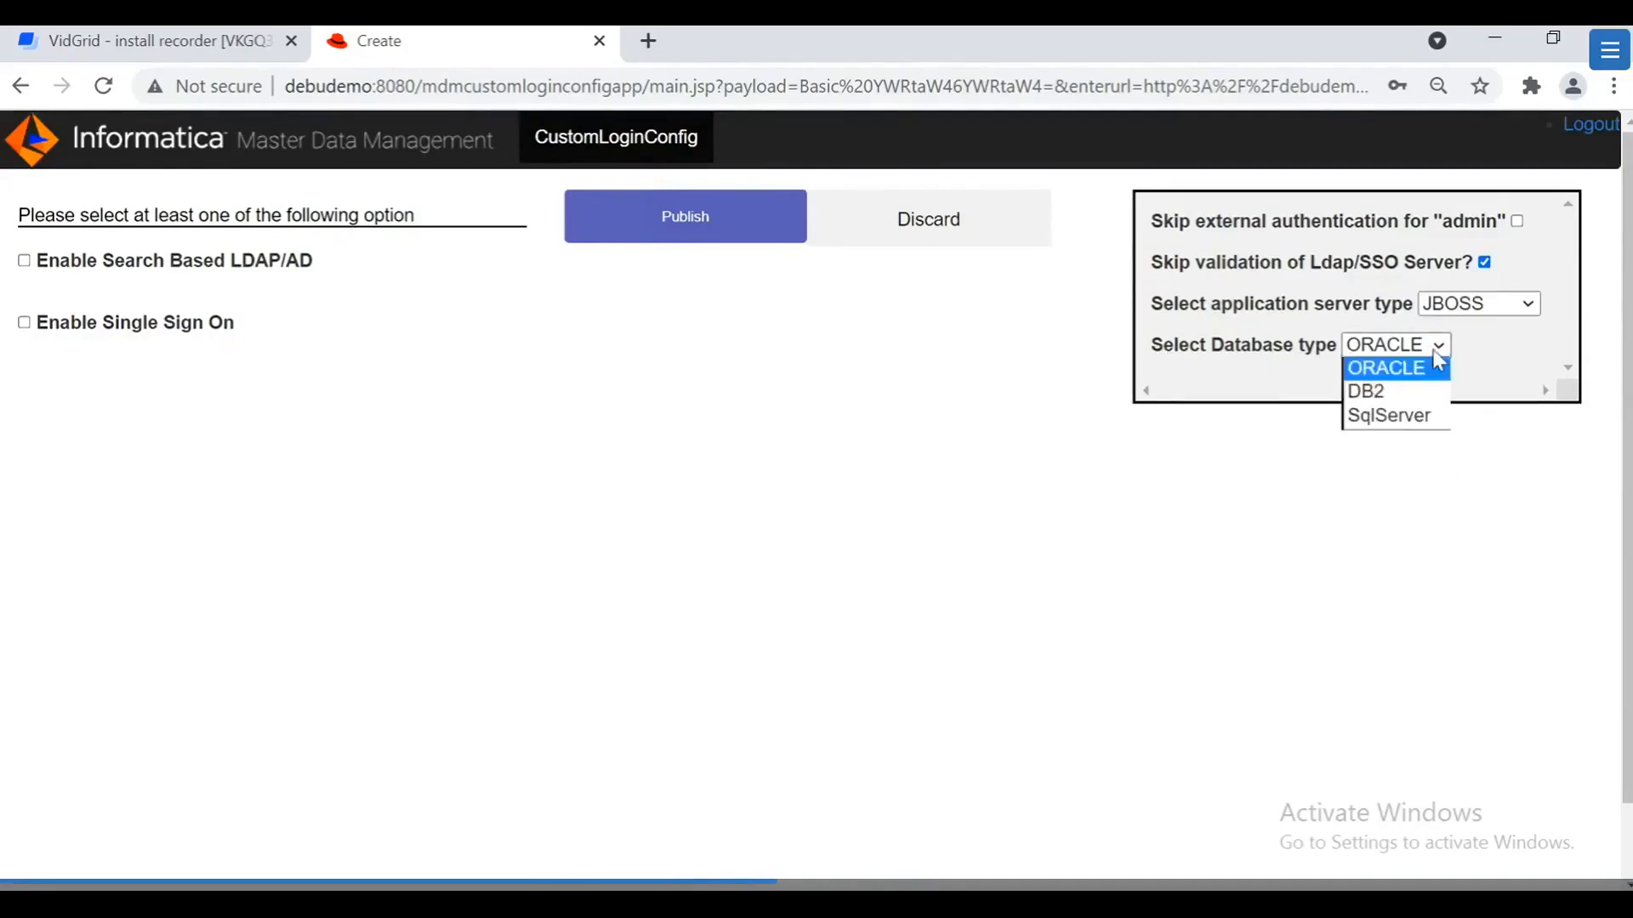
{"action": "left_click", "coordinate": [1380, 419]}
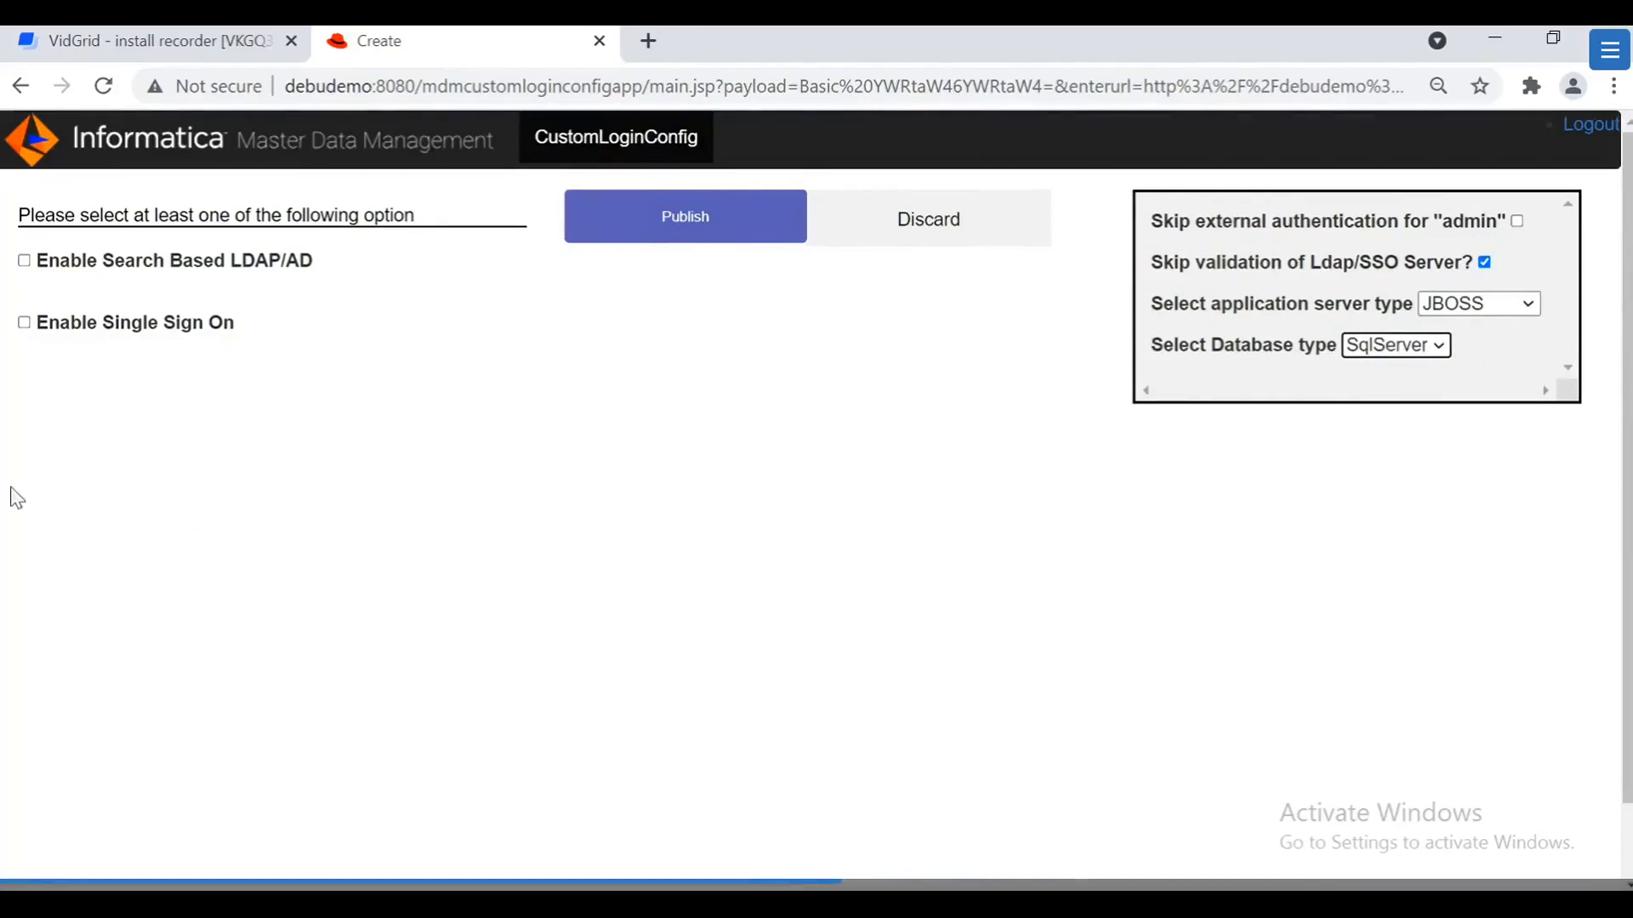
{"action": "left_click", "coordinate": [23, 323]}
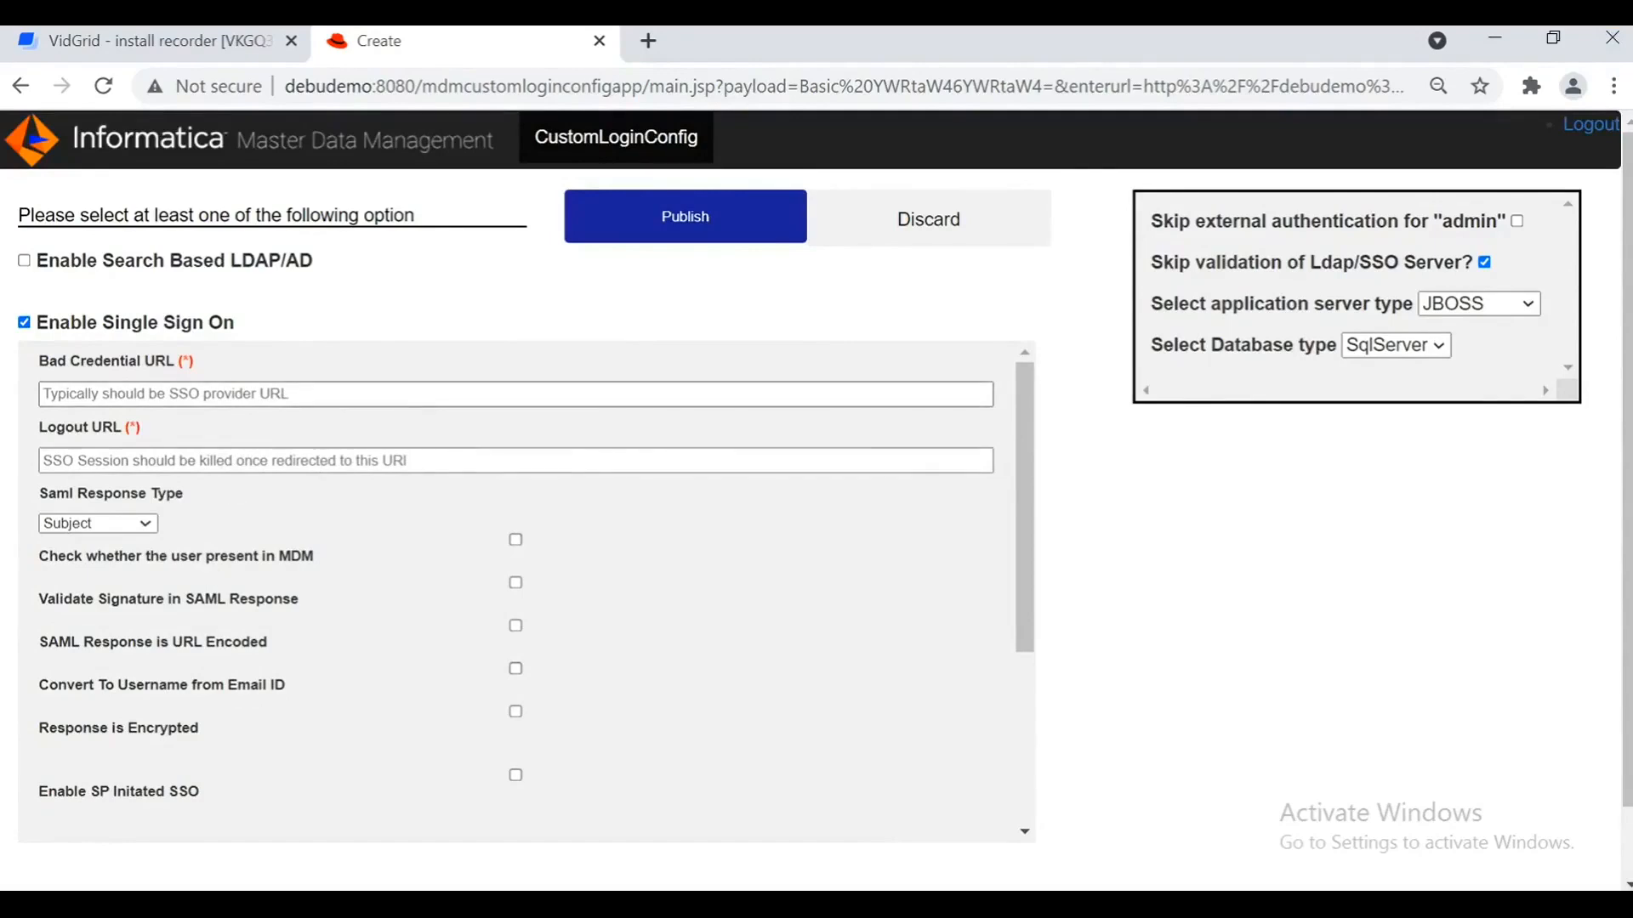
{"action": "left_click", "coordinate": [280, 394]}
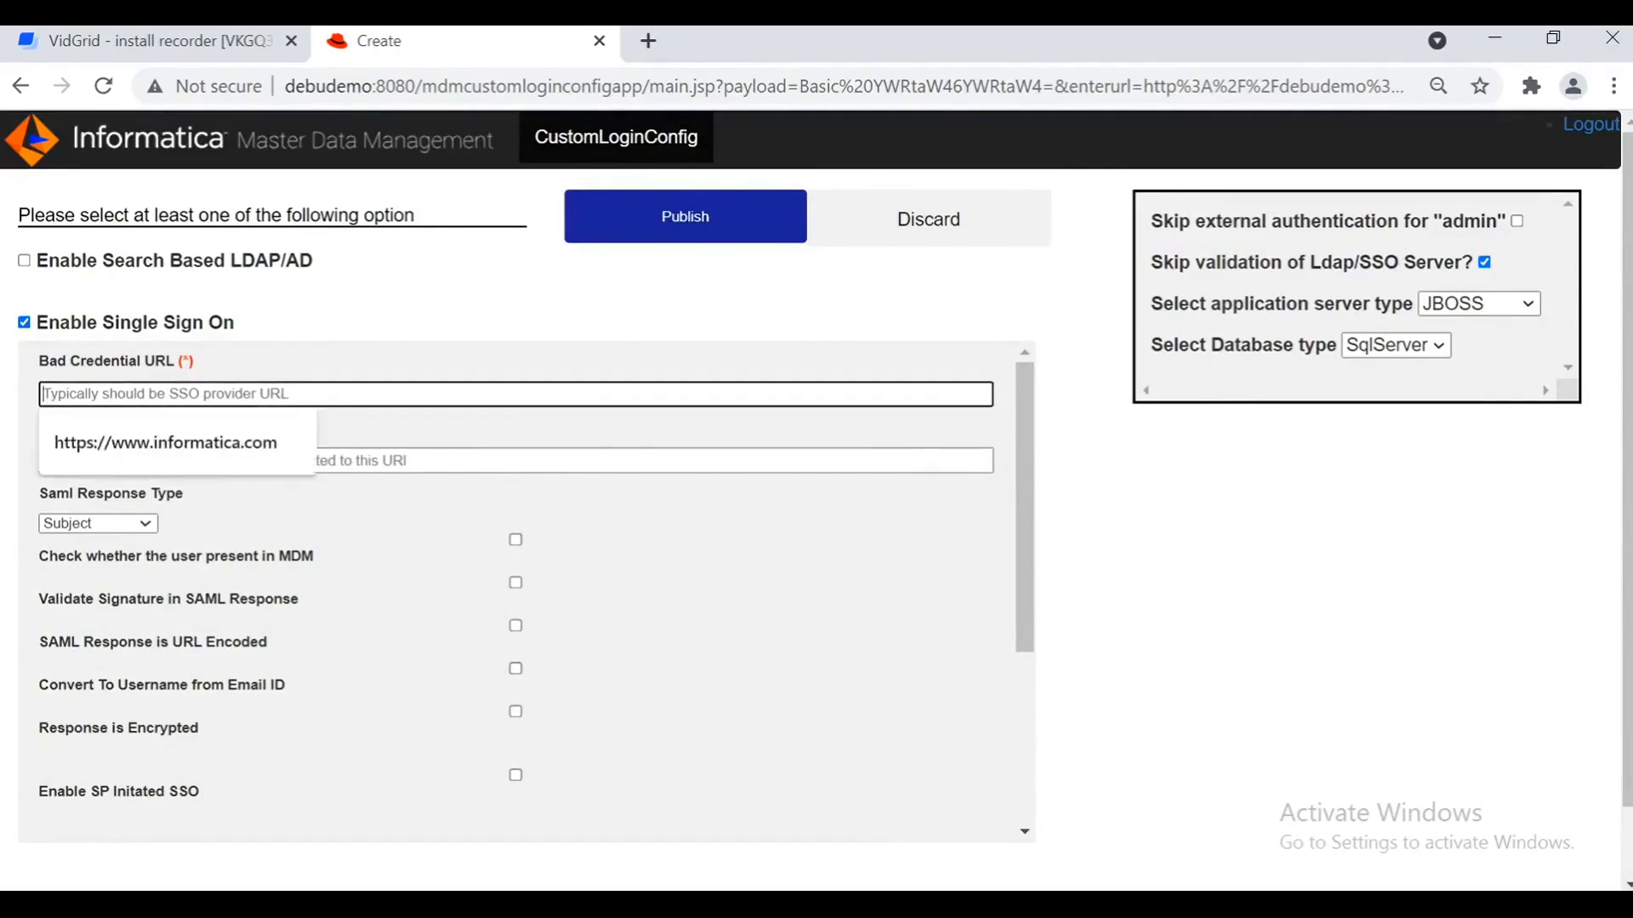
{"action": "left_click", "coordinate": [277, 442]}
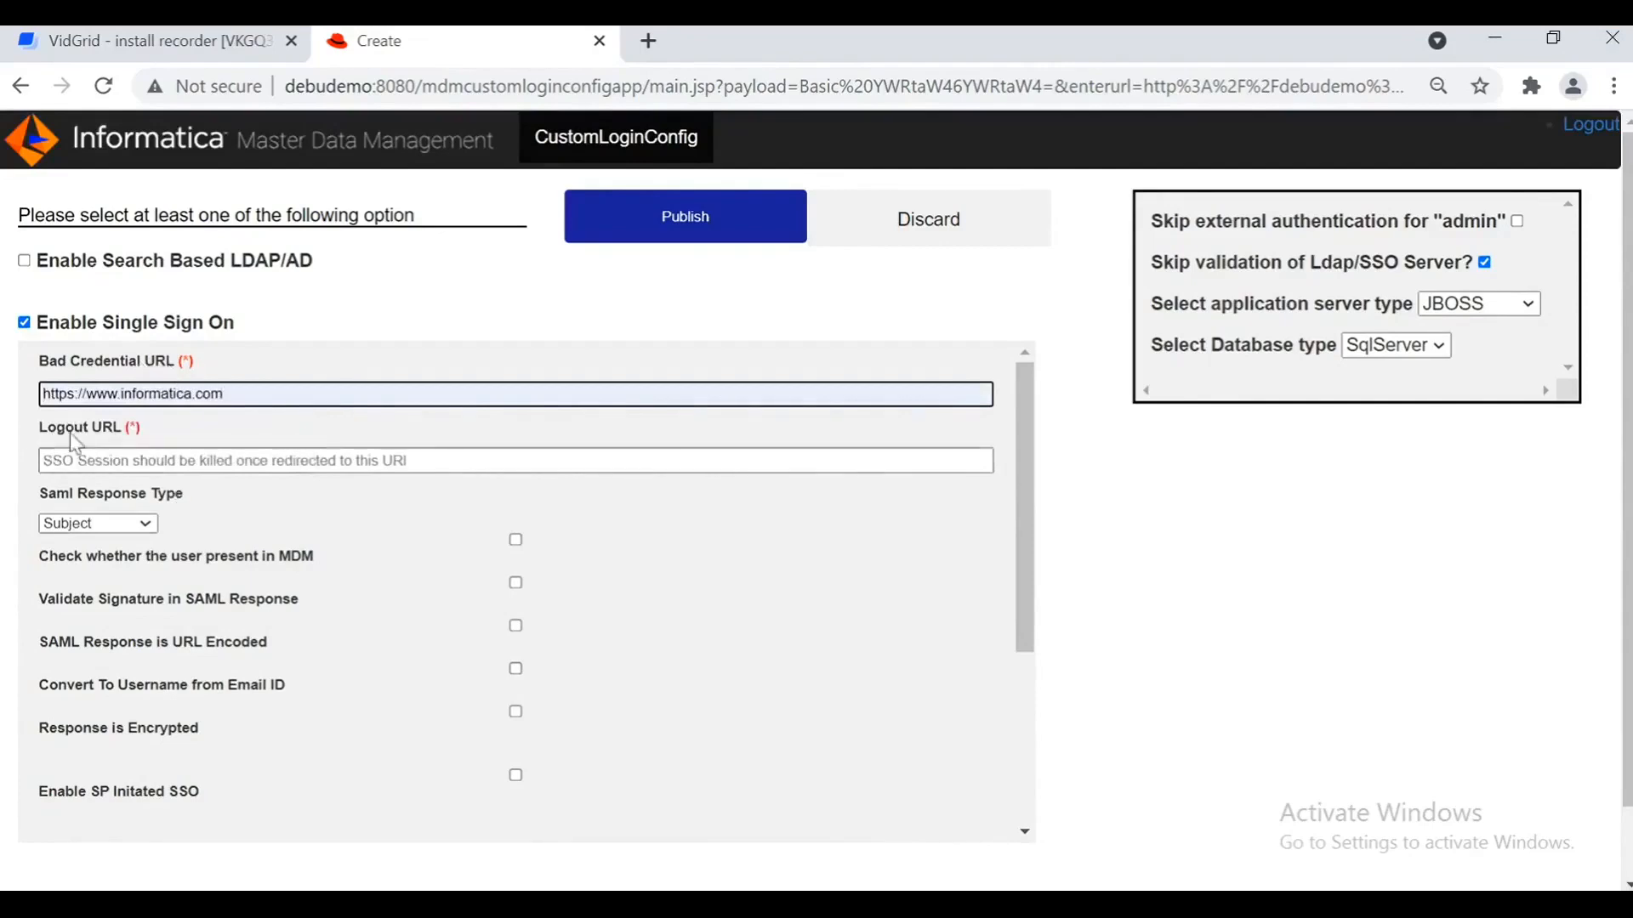
{"action": "left_click", "coordinate": [255, 461]}
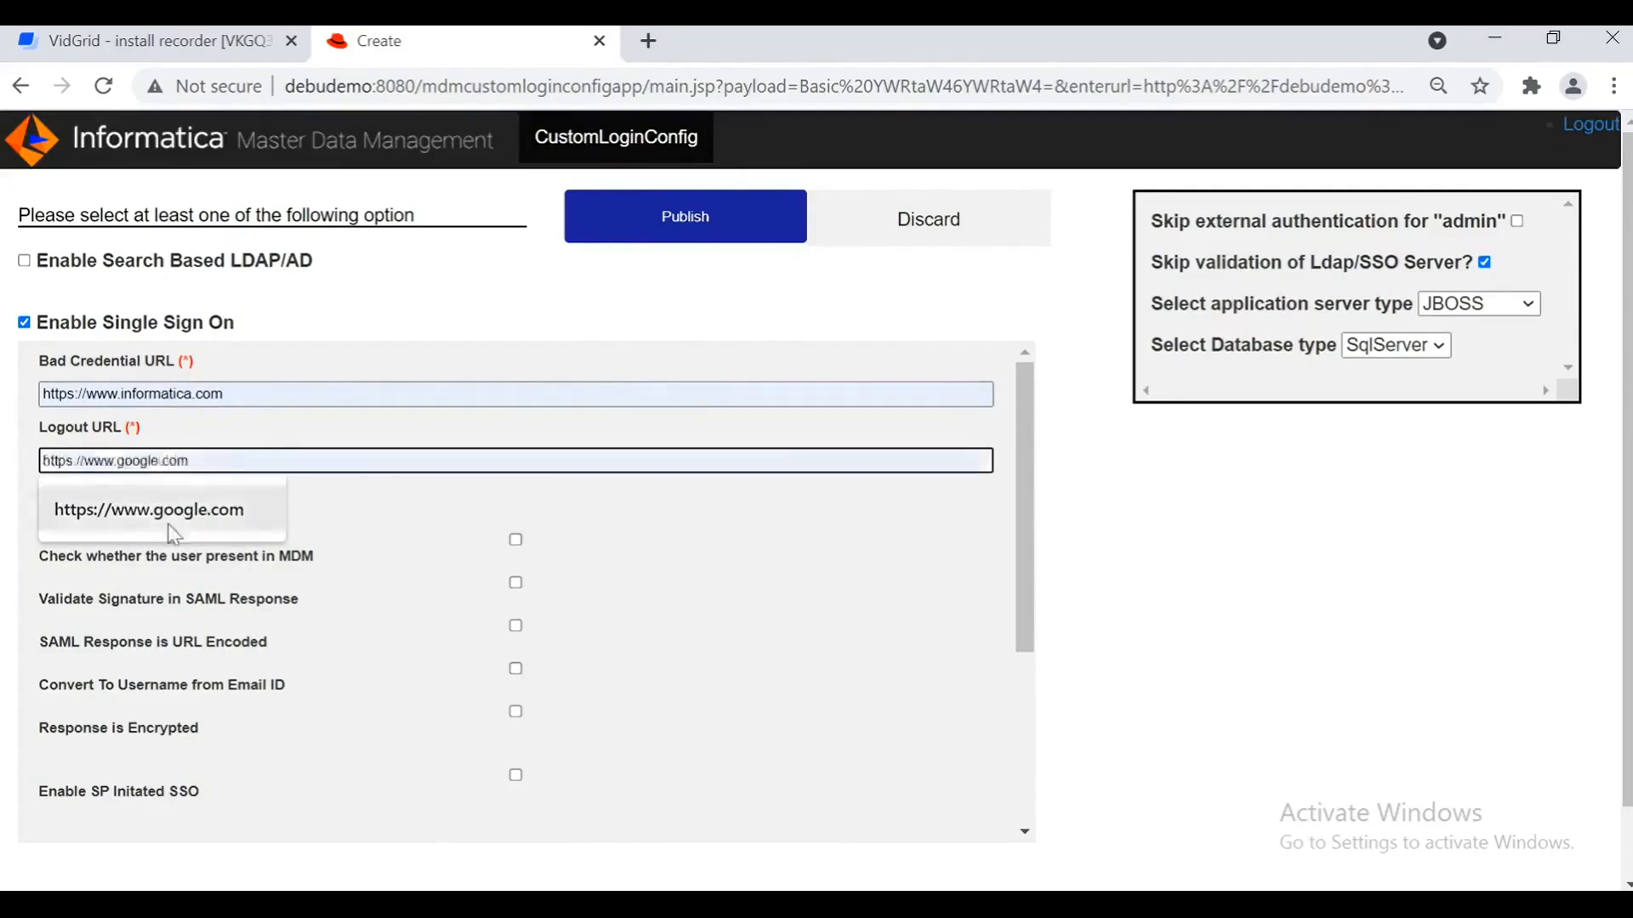
{"action": "left_click", "coordinate": [242, 517]}
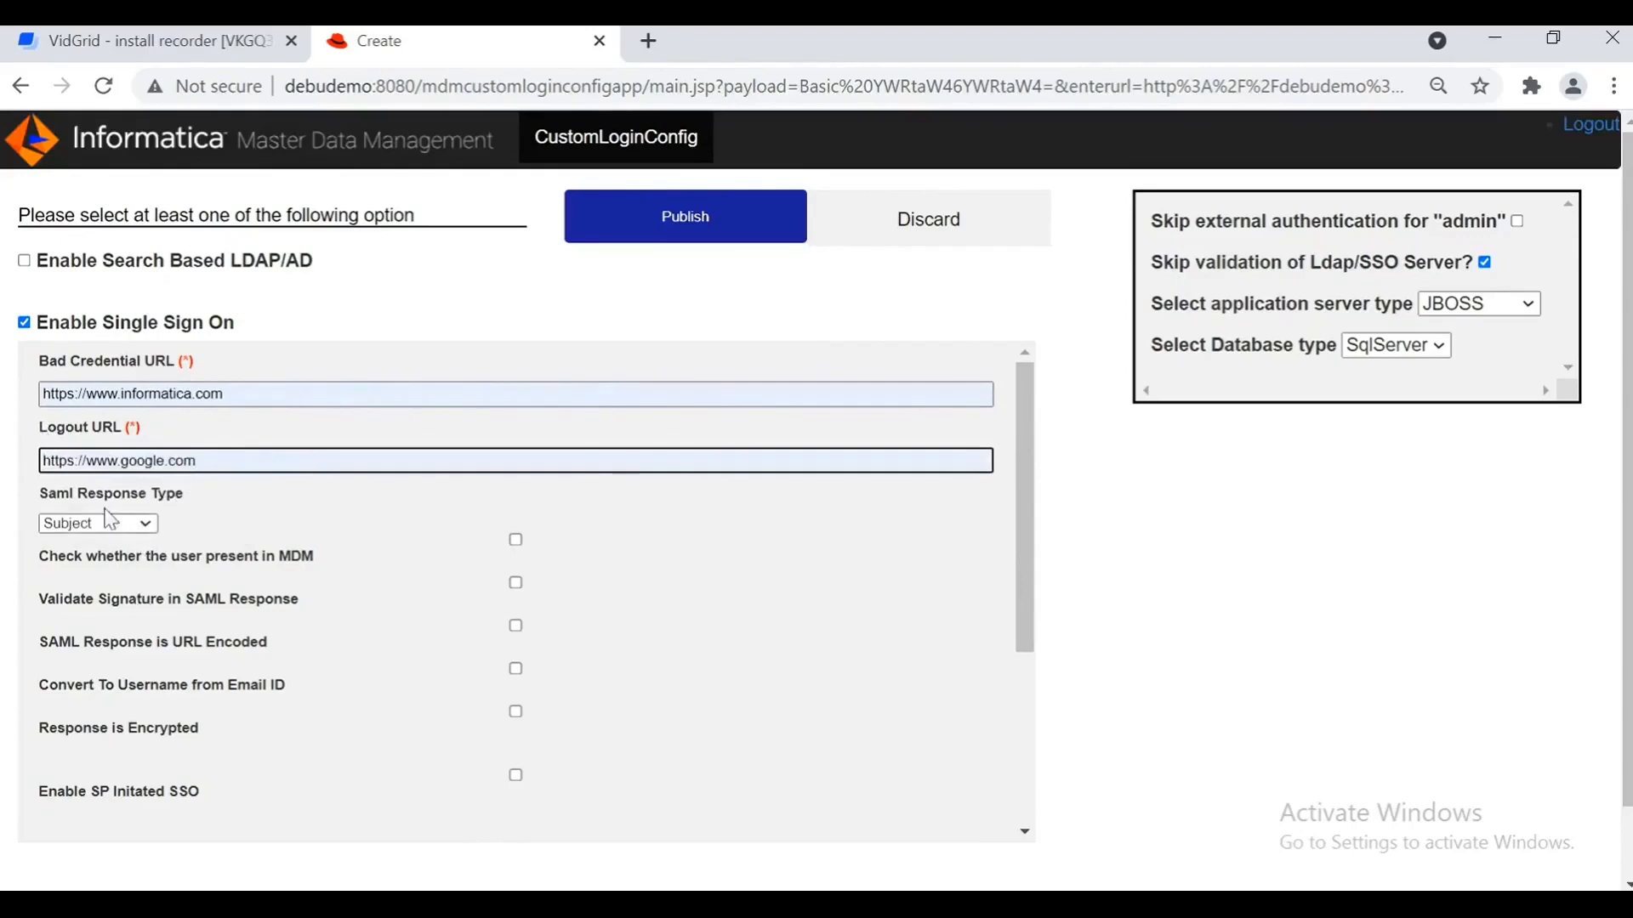
Step: Leave SAML Response Type as Subject and tick 'Check whether the user present in MDM'
{"action": "left_click", "coordinate": [151, 523]}
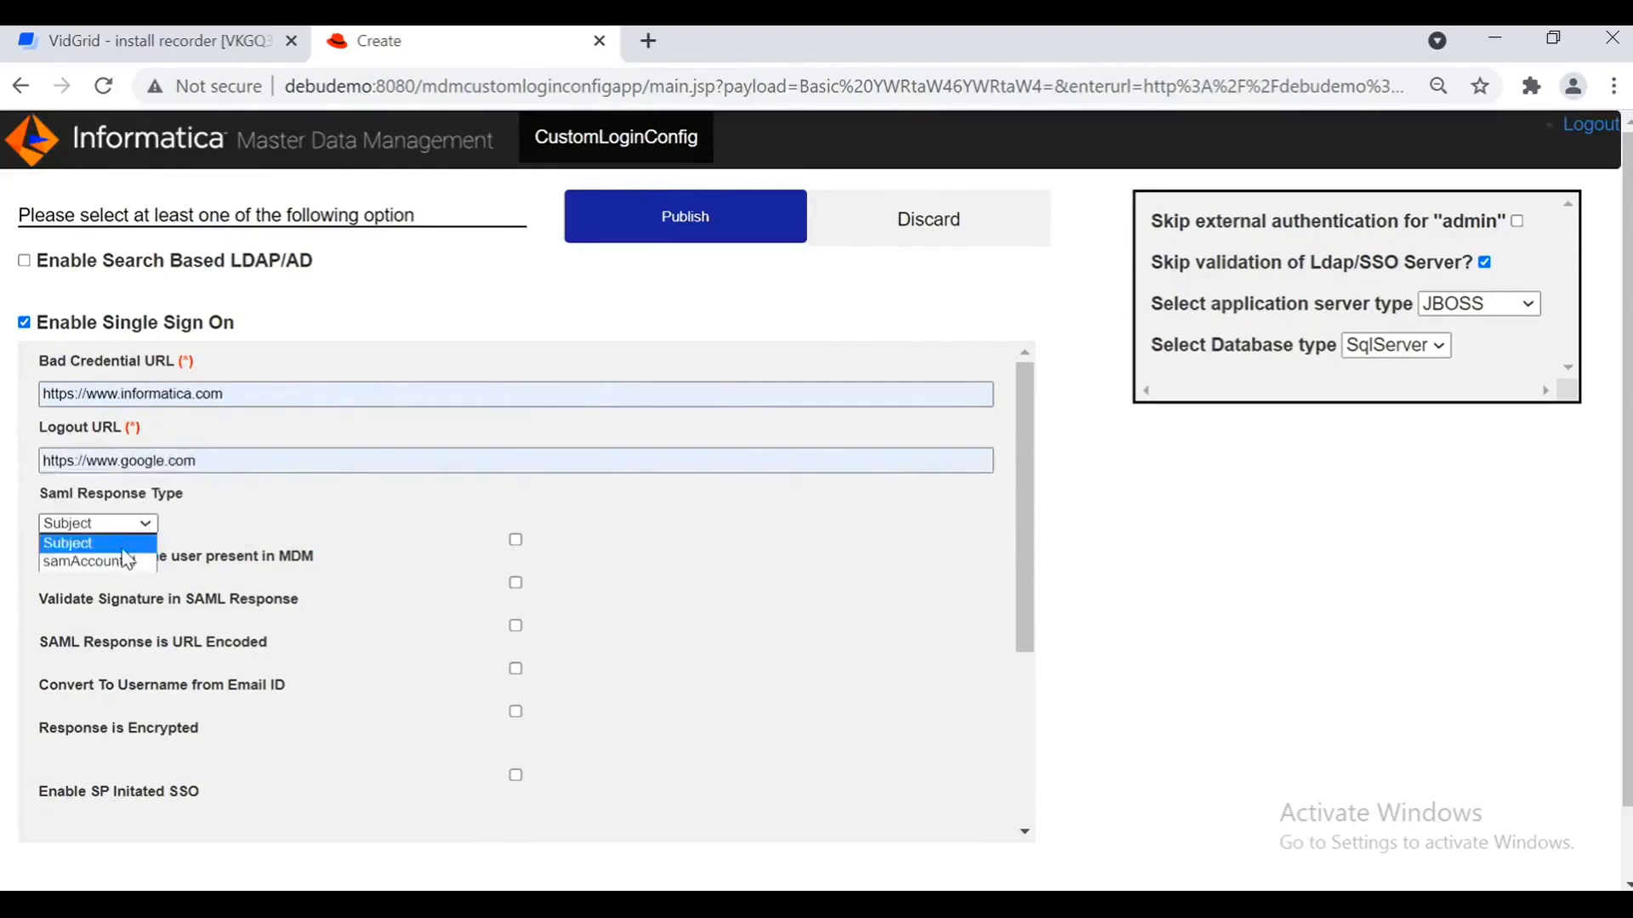
{"action": "left_click", "coordinate": [251, 540]}
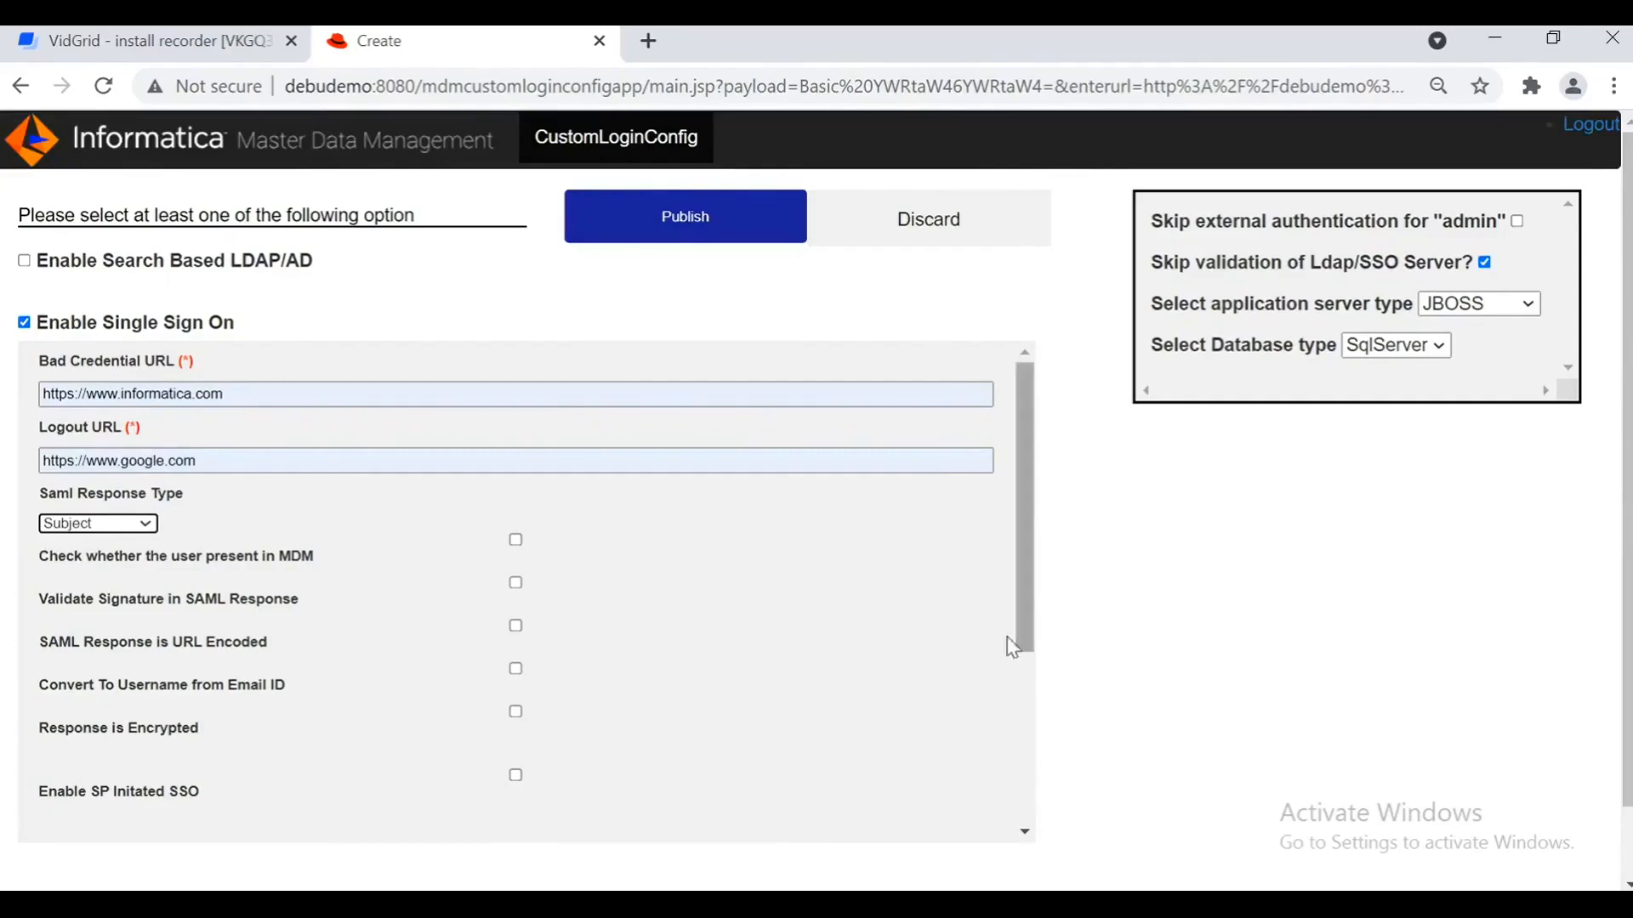
{"action": "left_click", "coordinate": [516, 548]}
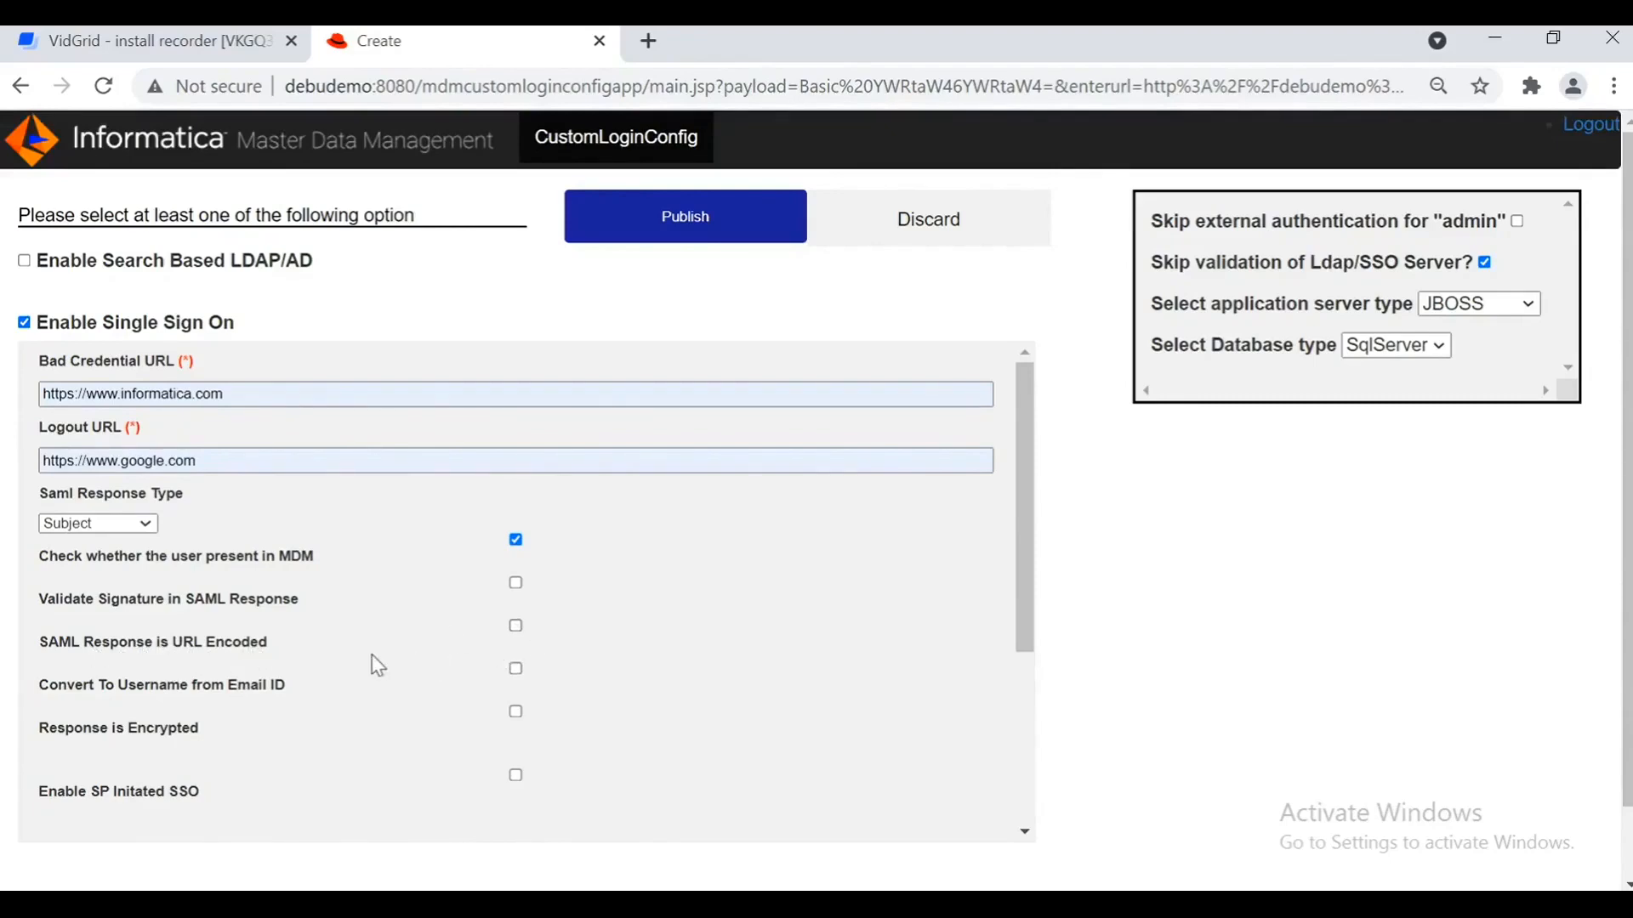
Step: Tick 'Convert To Username from Email ID' in the SSO settings
{"action": "scroll", "coordinate": [367, 657], "scroll_direction": "down", "scroll_amount": 3}
{"action": "scroll", "coordinate": [364, 654], "scroll_direction": "up", "scroll_amount": 3}
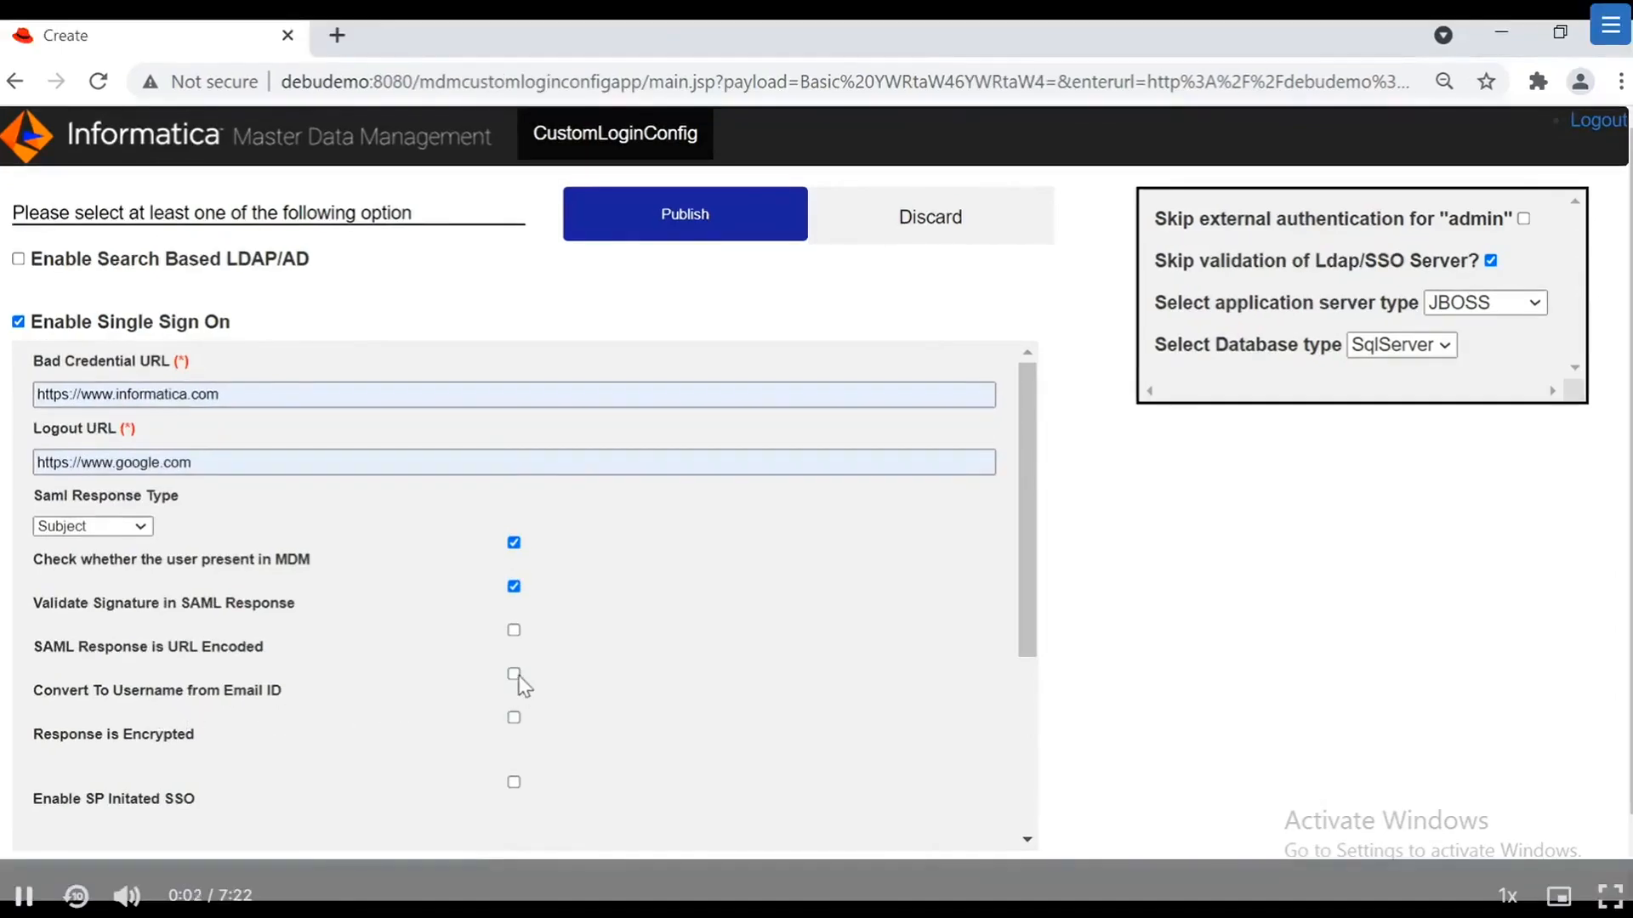
{"action": "left_click", "coordinate": [514, 674]}
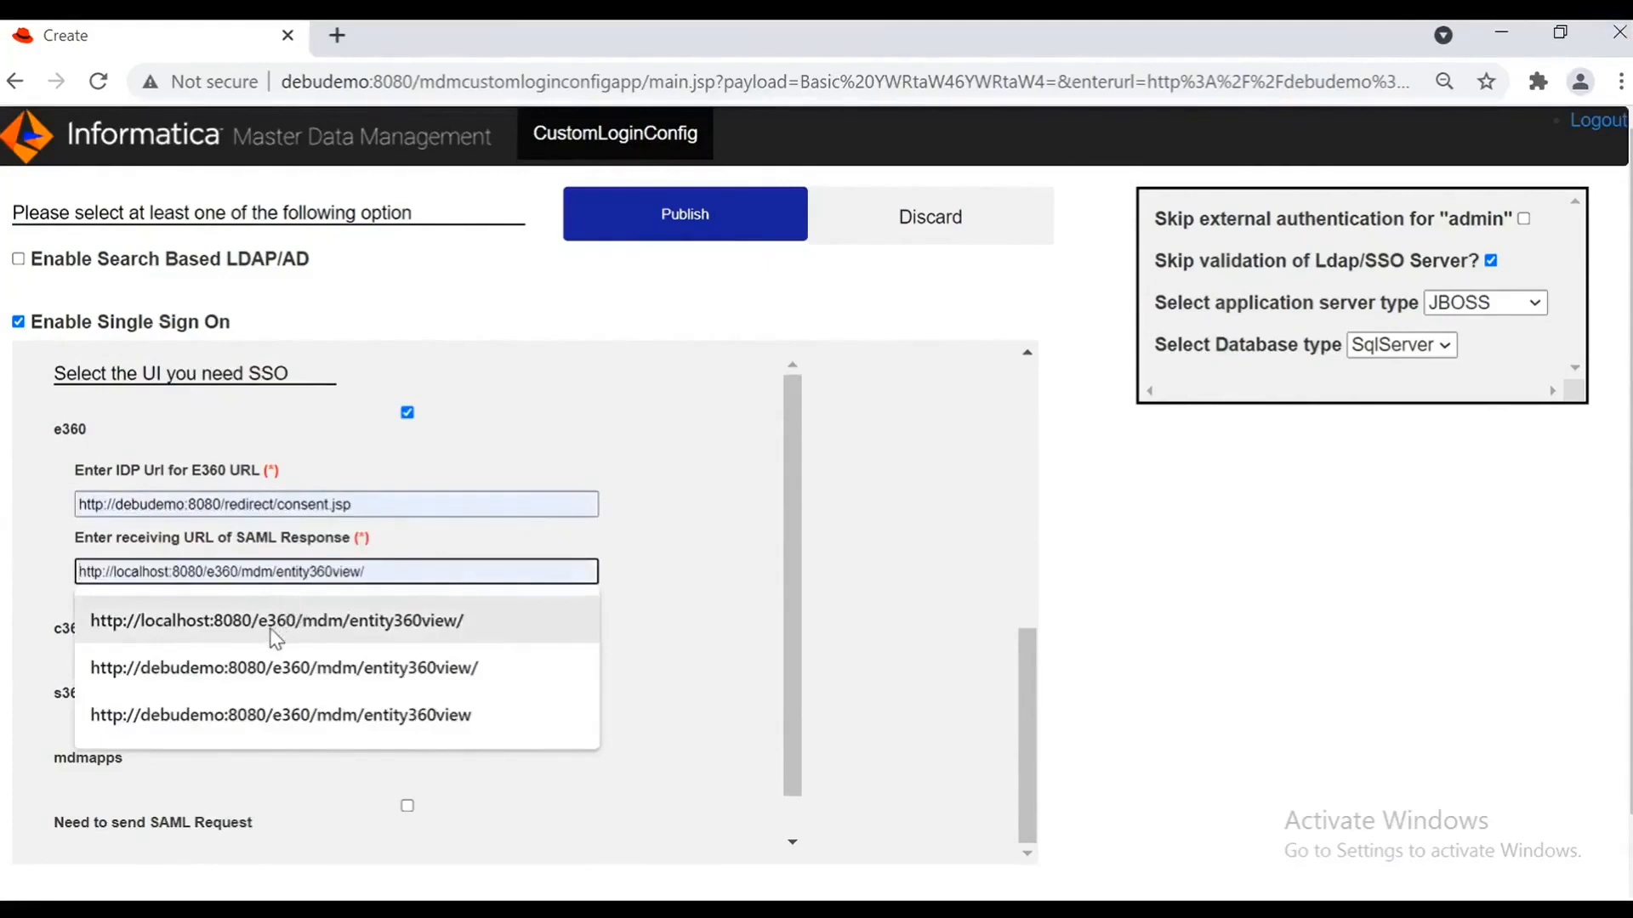
{"action": "left_click", "coordinate": [380, 676]}
{"action": "left_click", "coordinate": [580, 673]}
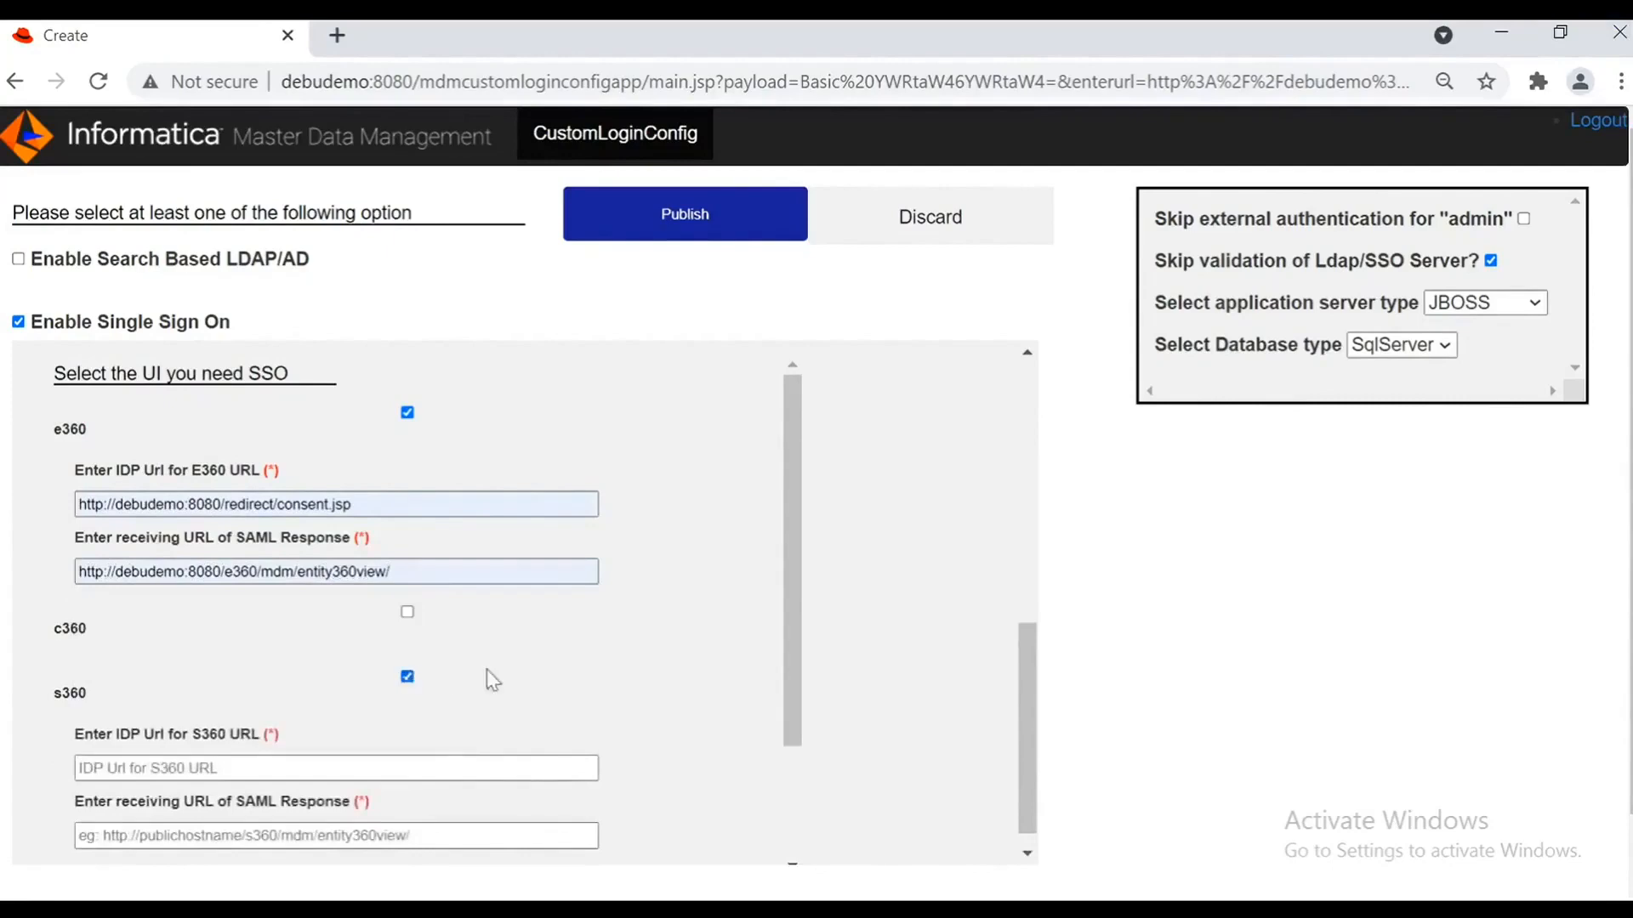
{"action": "left_click", "coordinate": [408, 678]}
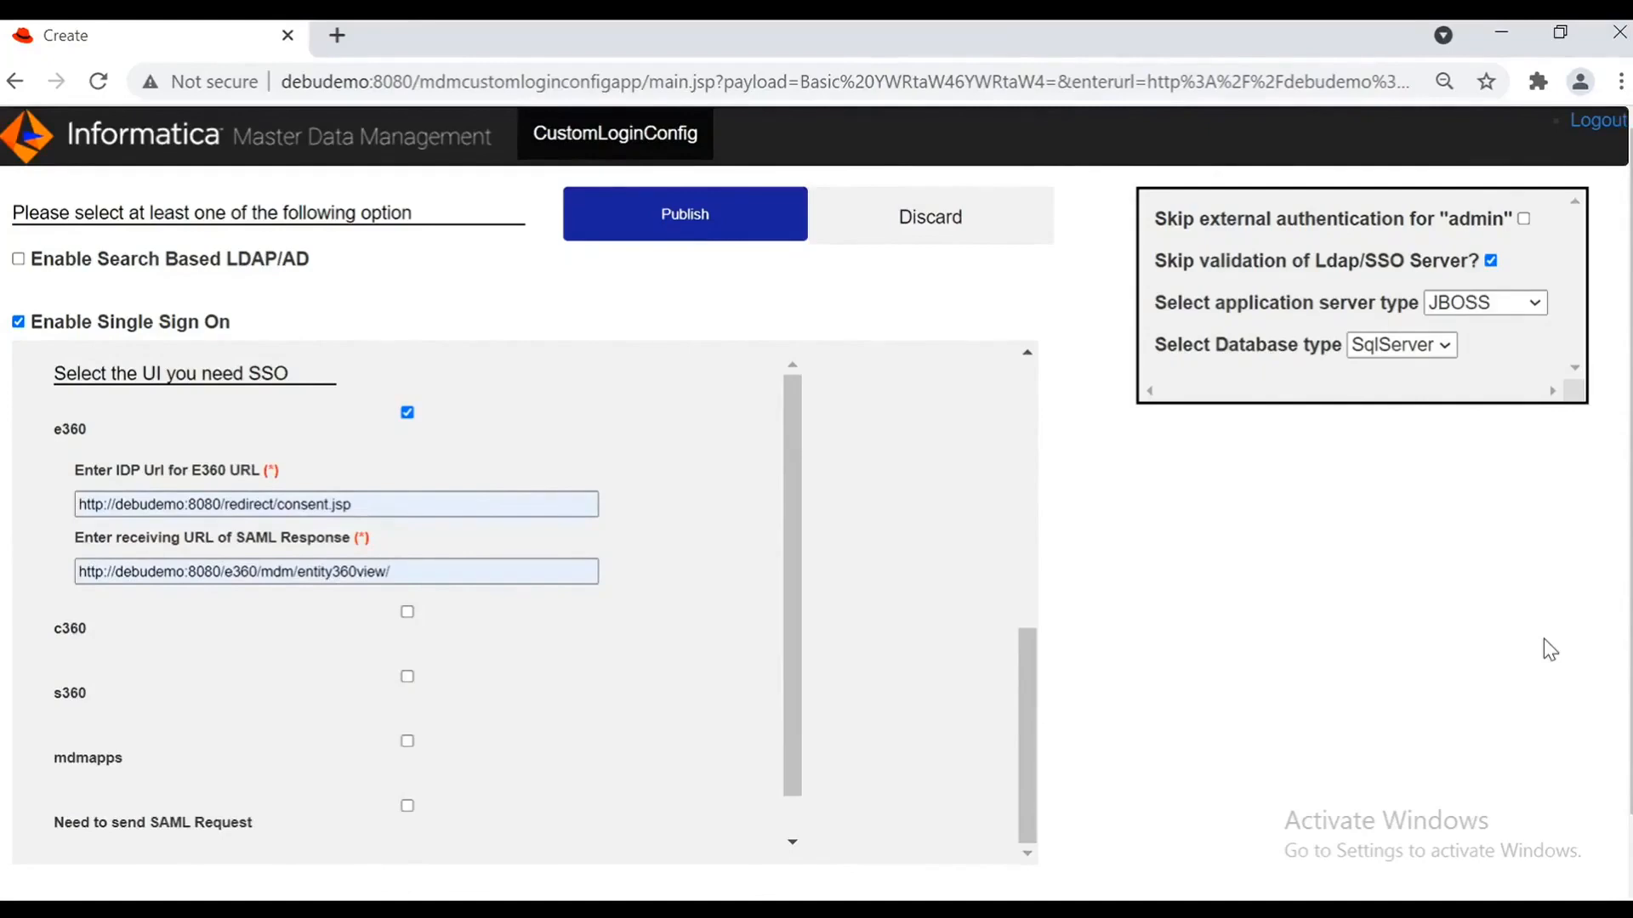
{"action": "scroll", "coordinate": [562, 754], "scroll_direction": "down", "scroll_amount": 1}
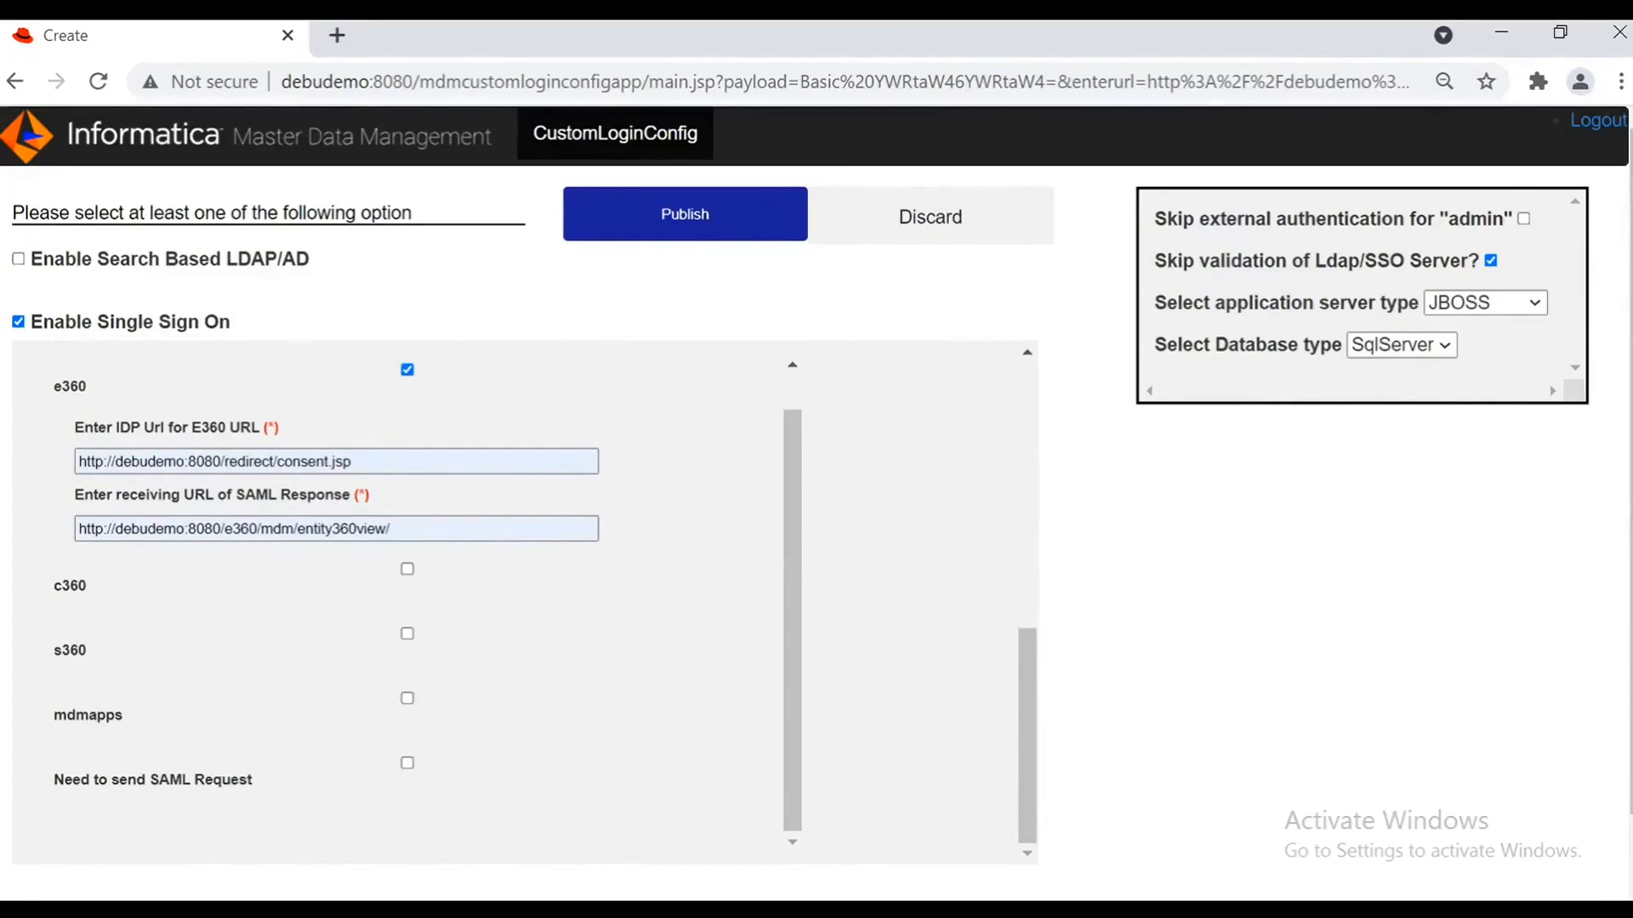
Step: Tick Need to send SAML Request and list the Authentication Type options
{"action": "left_click", "coordinate": [408, 762]}
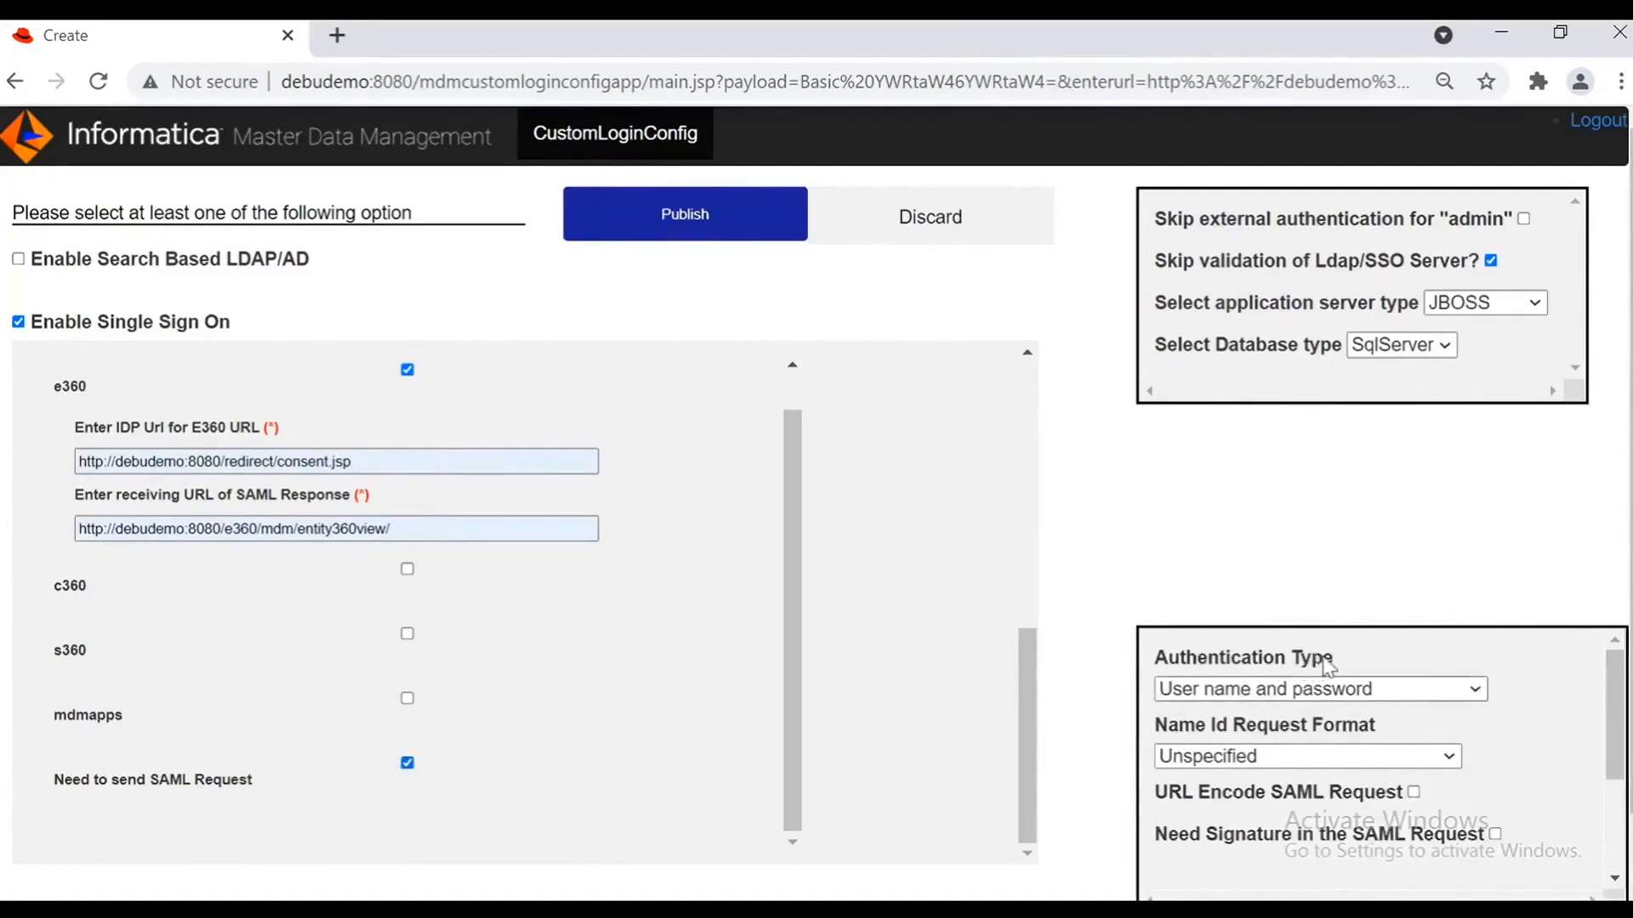
{"action": "left_click", "coordinate": [1392, 698]}
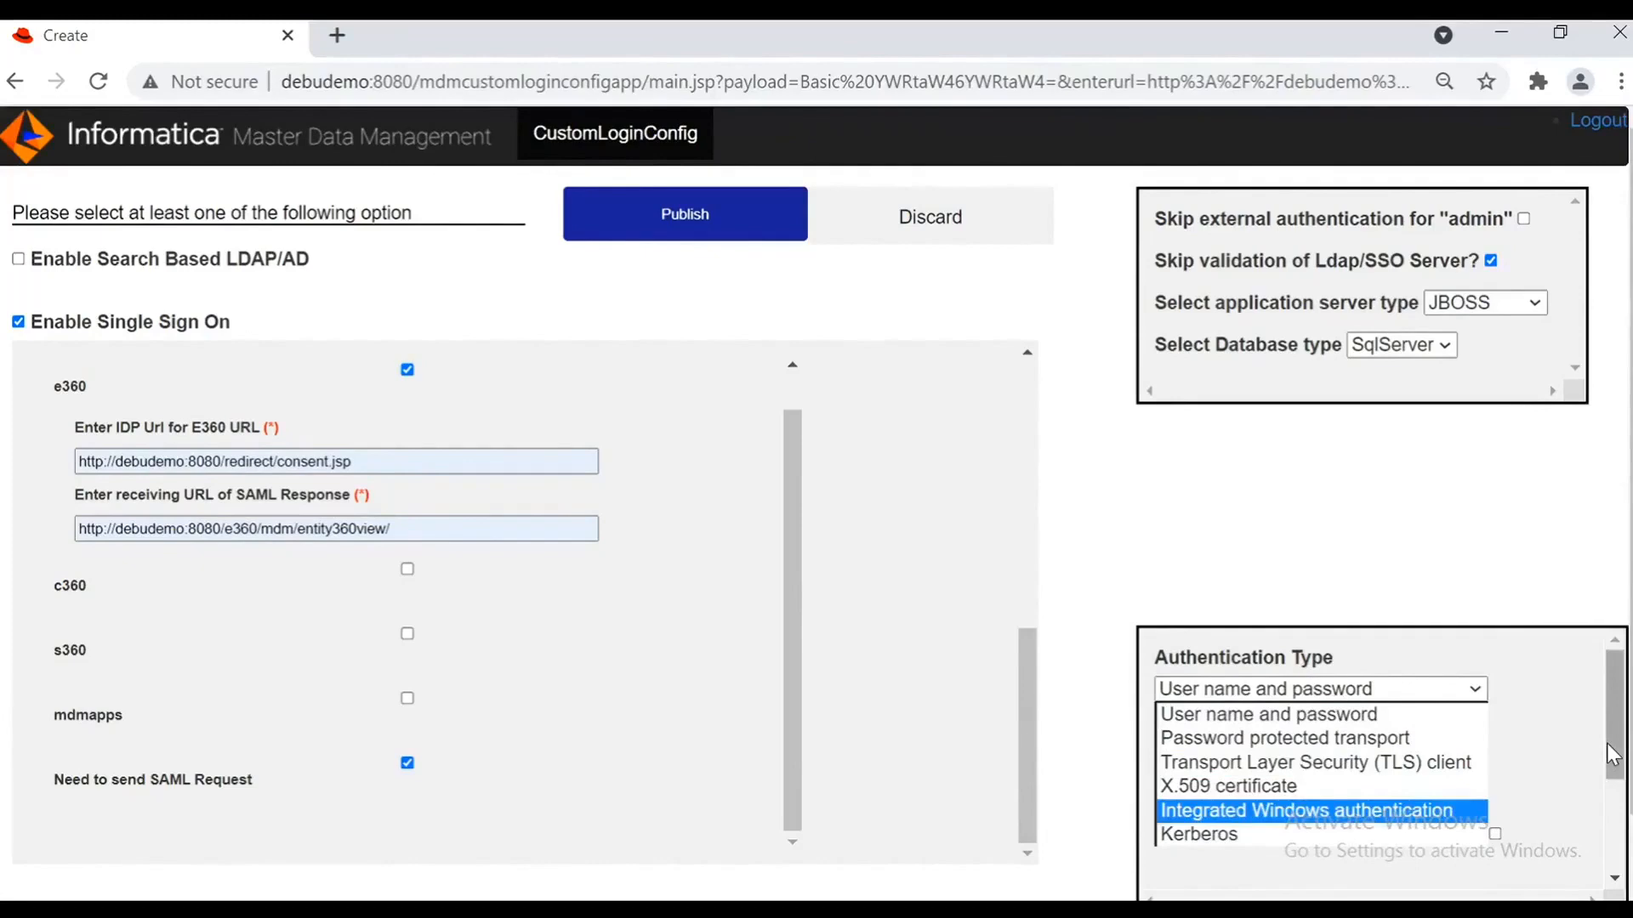
Step: Review the Name Id Request Format options twice, leaving the format at Unspecified
{"action": "left_click", "coordinate": [1333, 757]}
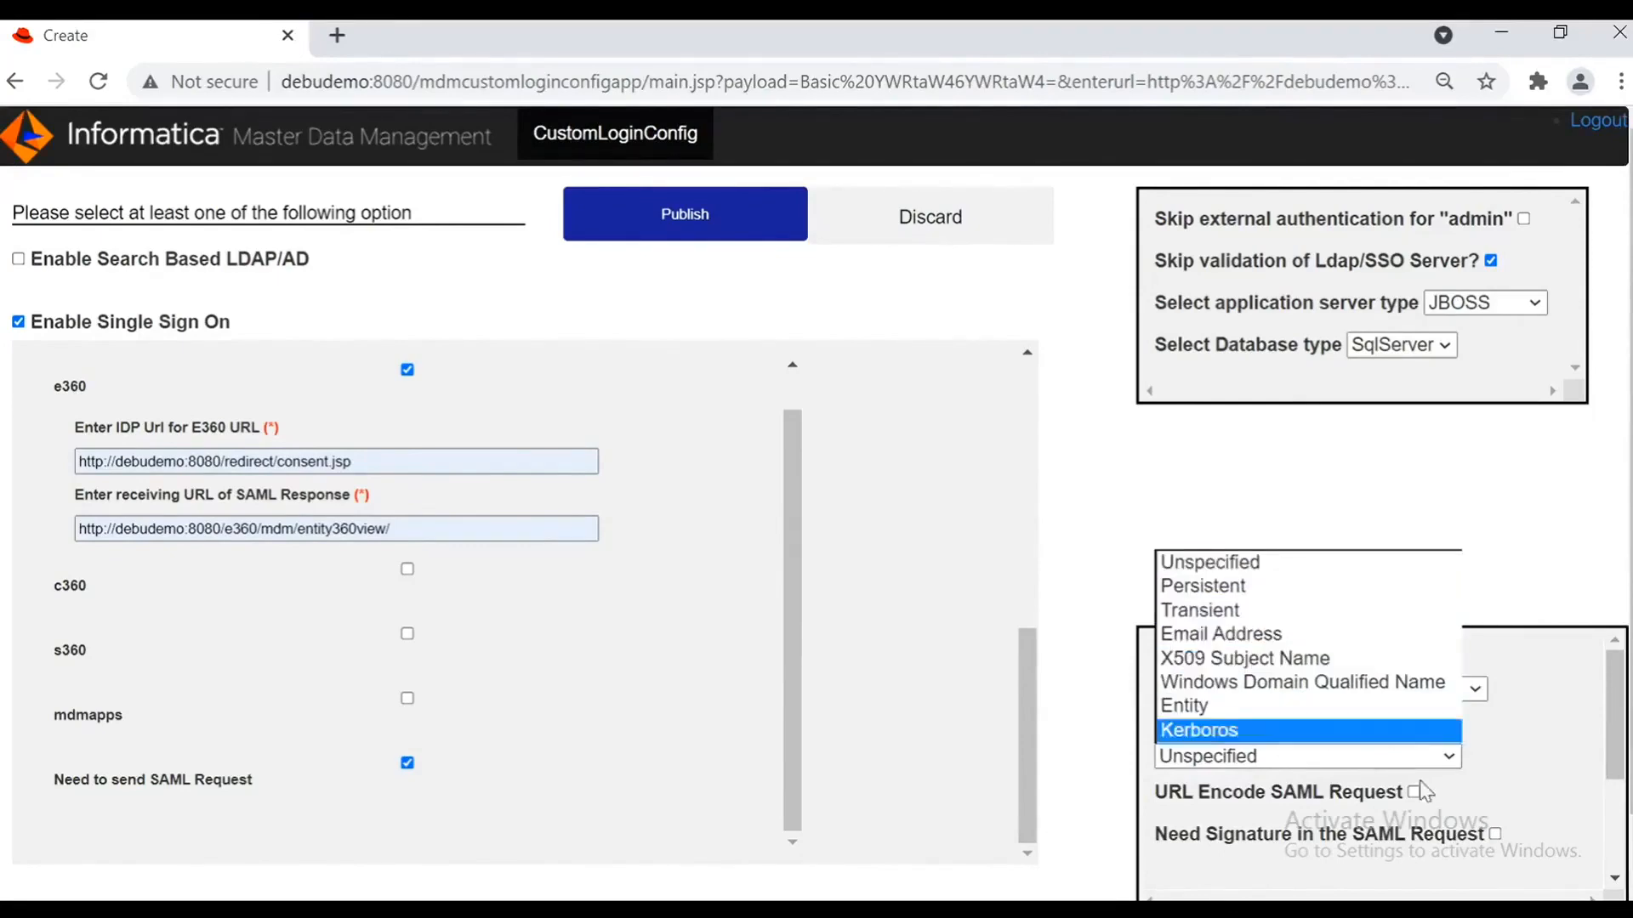
{"action": "left_click", "coordinate": [1535, 762]}
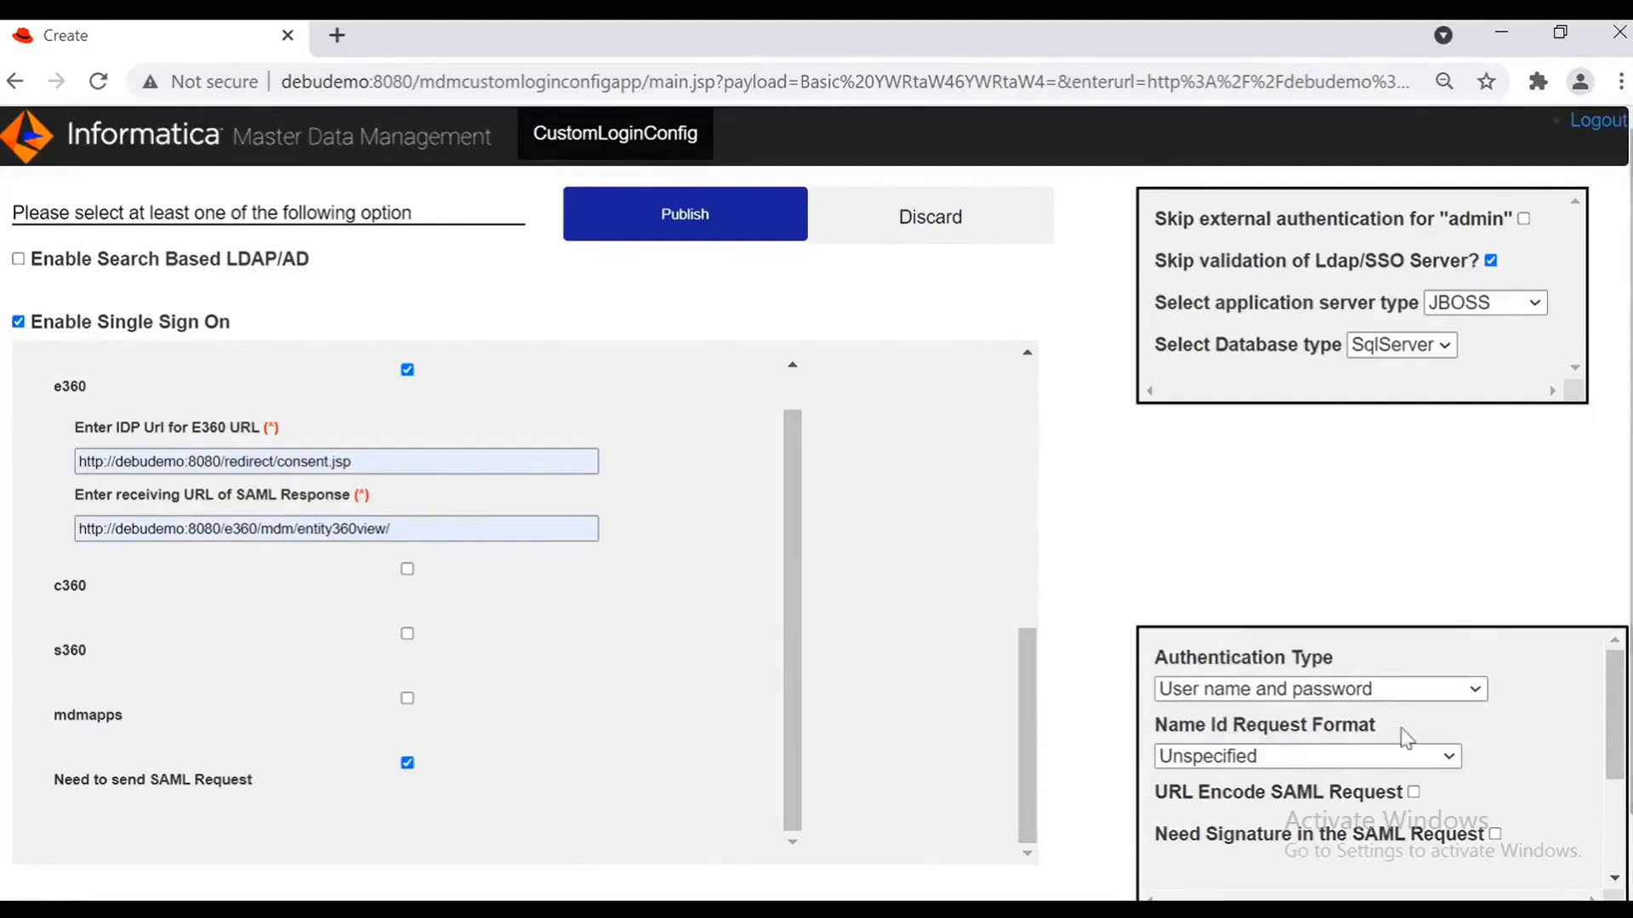
{"action": "left_click", "coordinate": [1395, 757]}
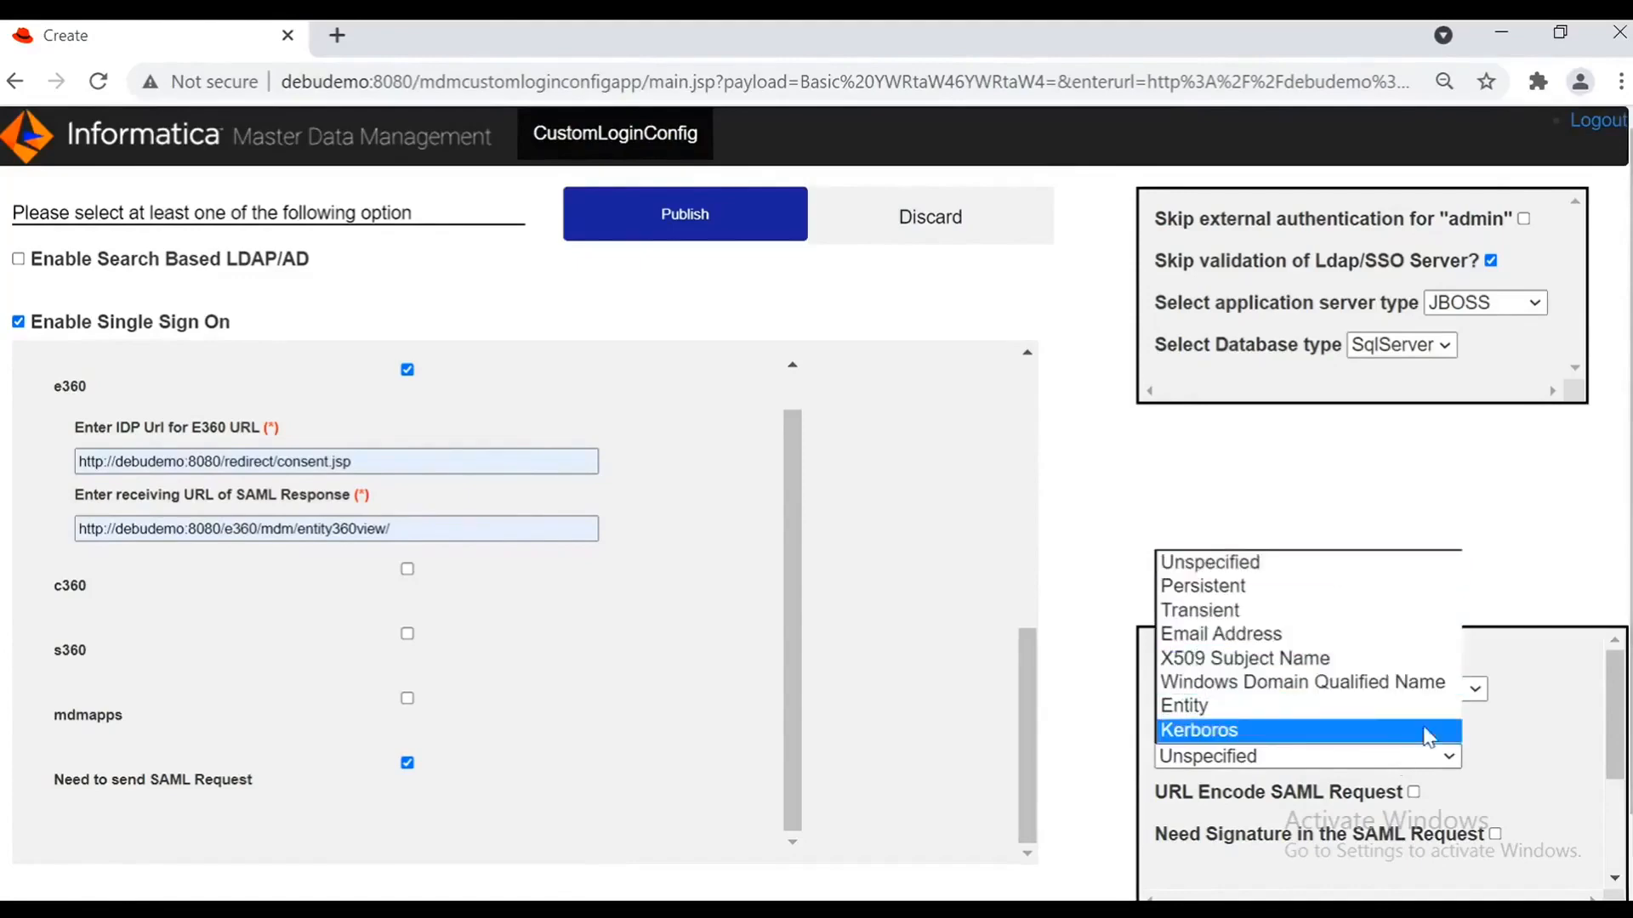
{"action": "left_click", "coordinate": [1433, 754]}
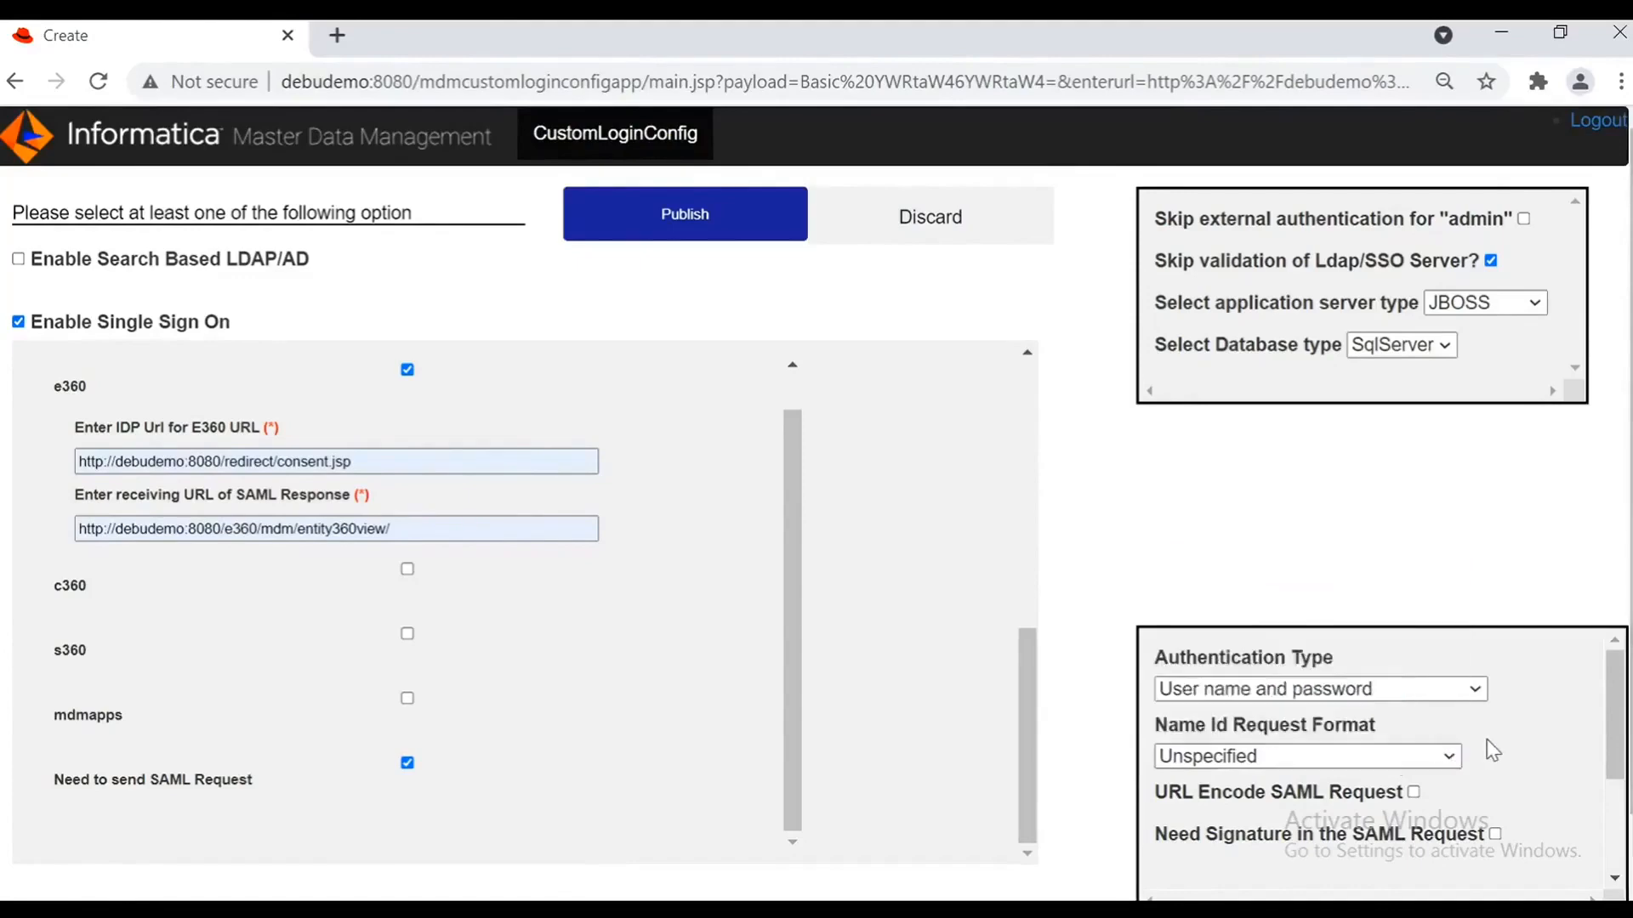
Step: Toggle the SAML request checkbox so Need Signature is checked and URL encoding stays off
{"action": "scroll", "coordinate": [1490, 747], "scroll_direction": "down", "scroll_amount": 2}
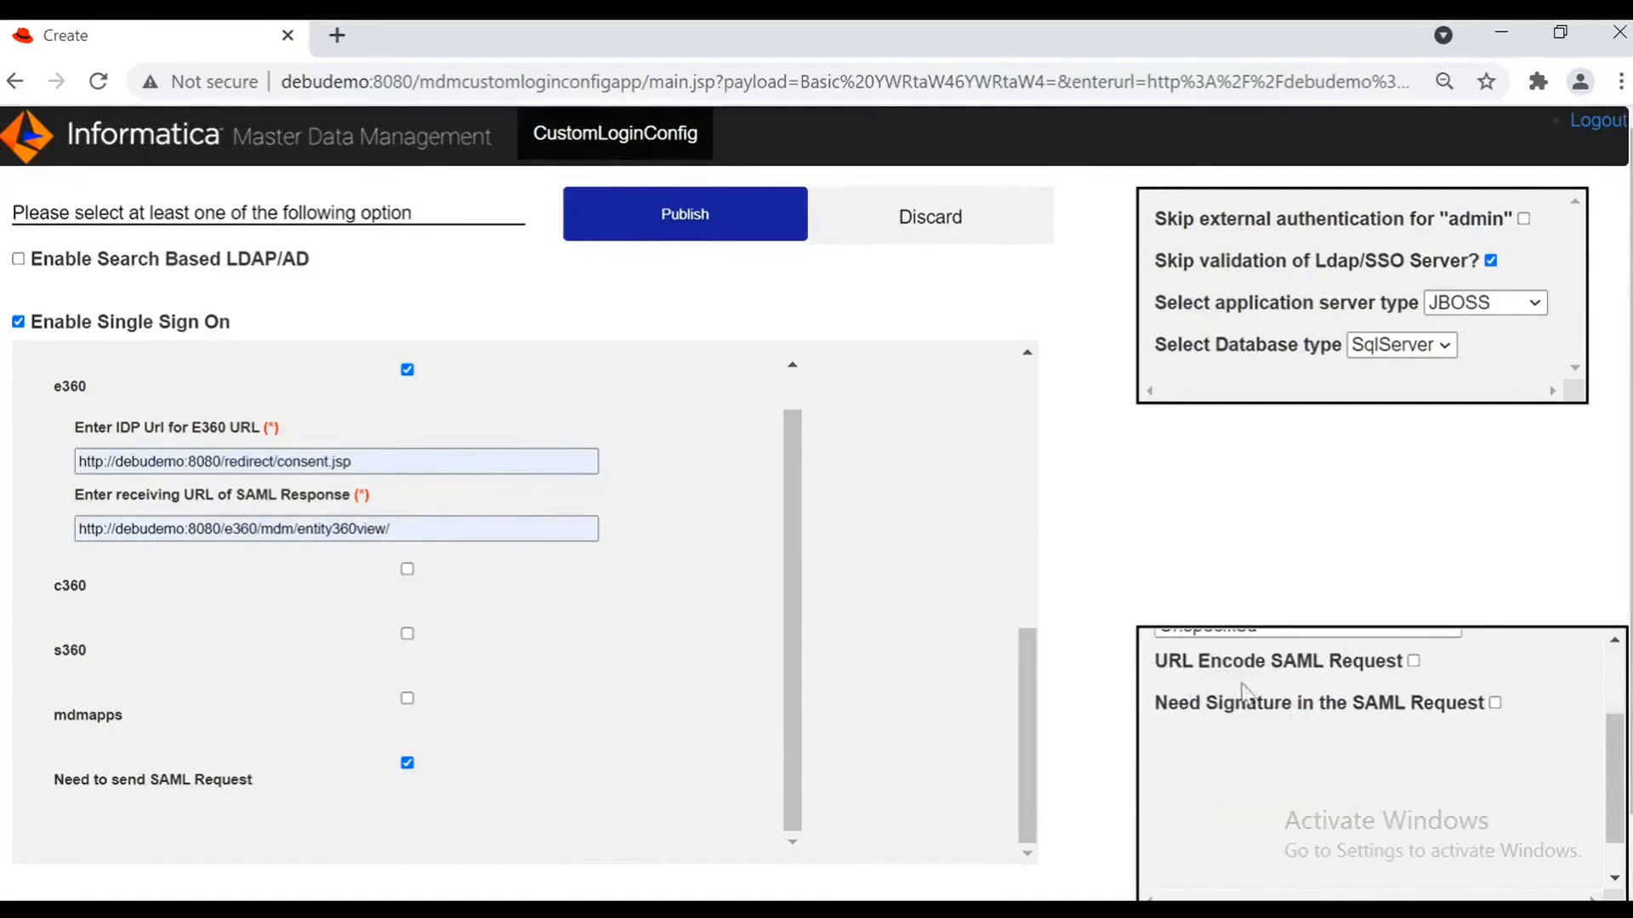
{"action": "left_click_drag", "start_coordinate": [1613, 819], "coordinate": [1615, 761]}
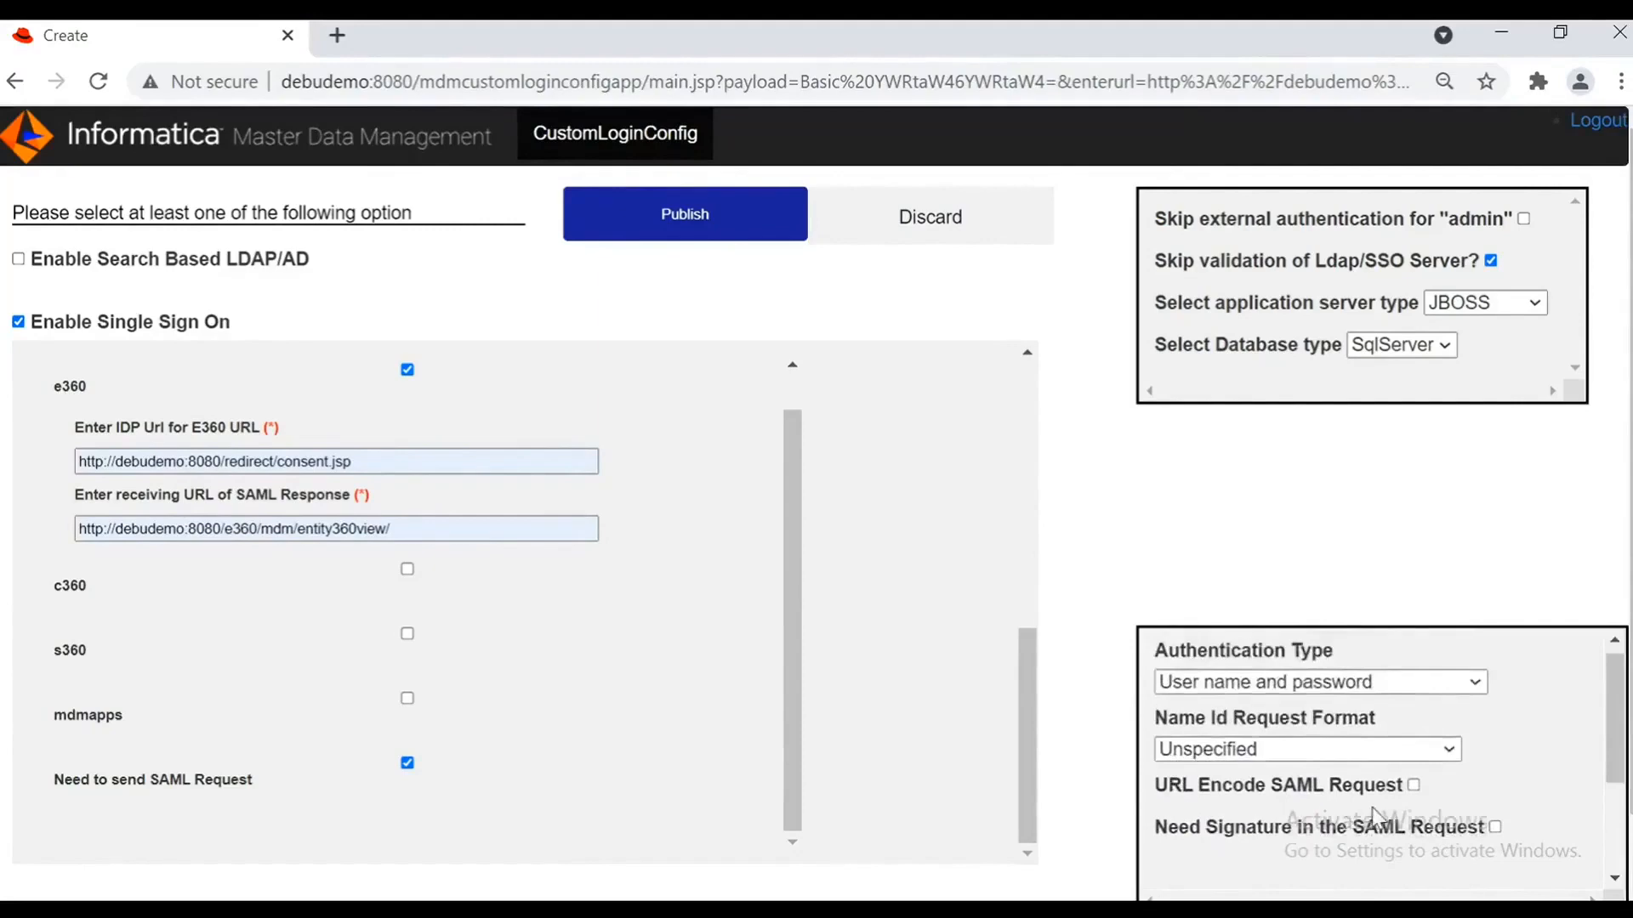
{"action": "left_click", "coordinate": [1416, 787]}
{"action": "left_click", "coordinate": [1495, 826]}
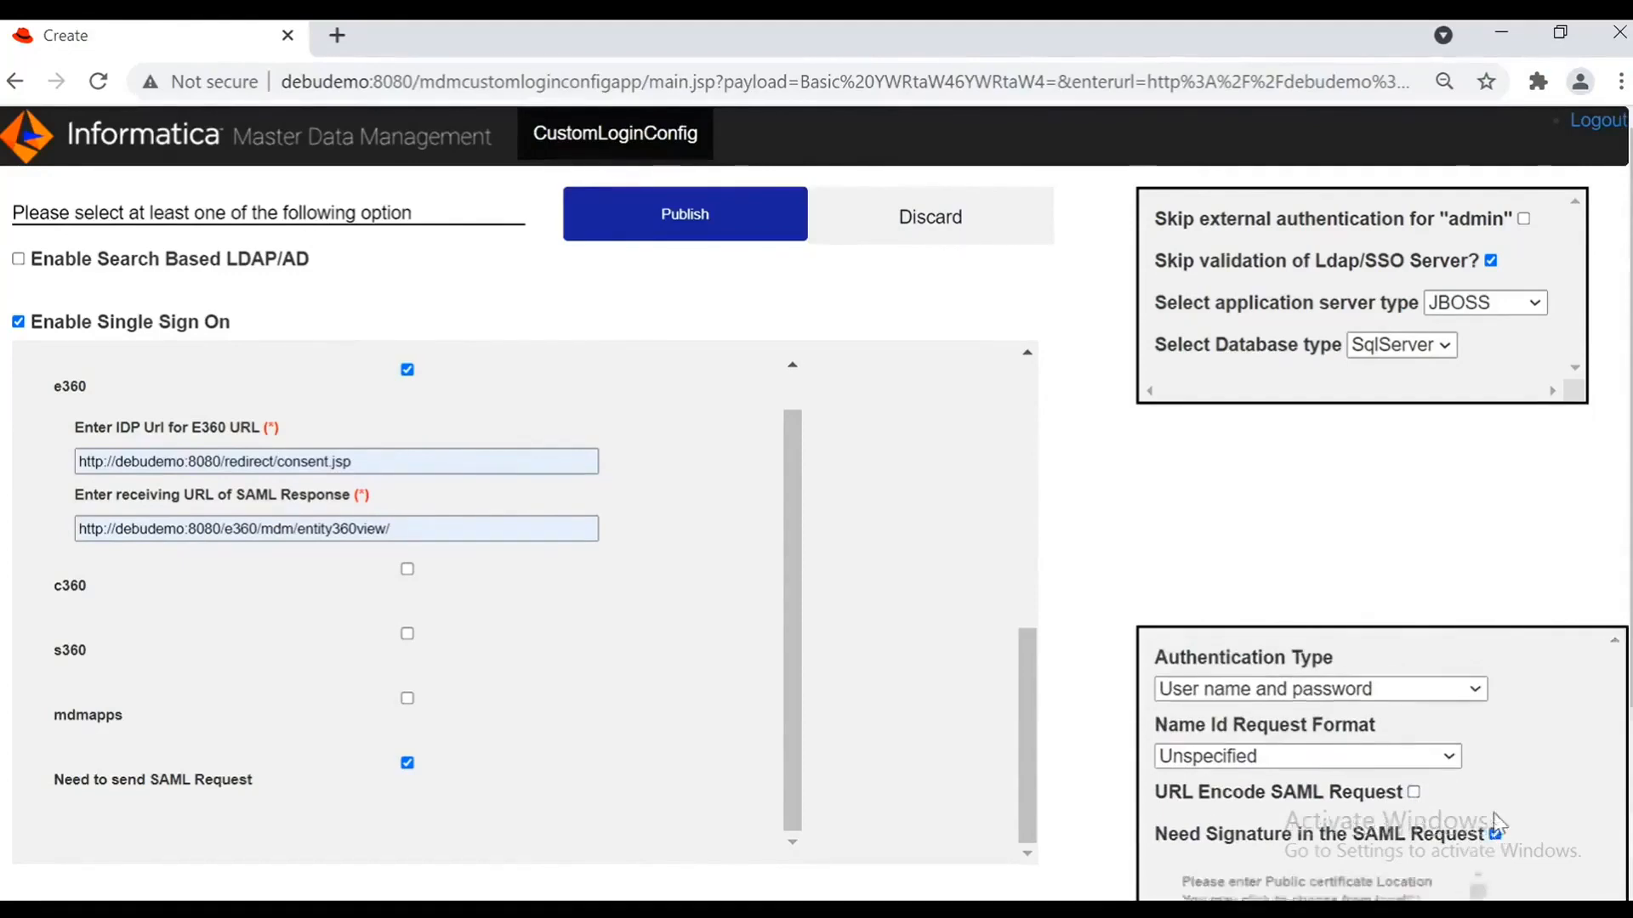
{"action": "scroll", "coordinate": [1495, 787], "scroll_direction": "down", "scroll_amount": 3}
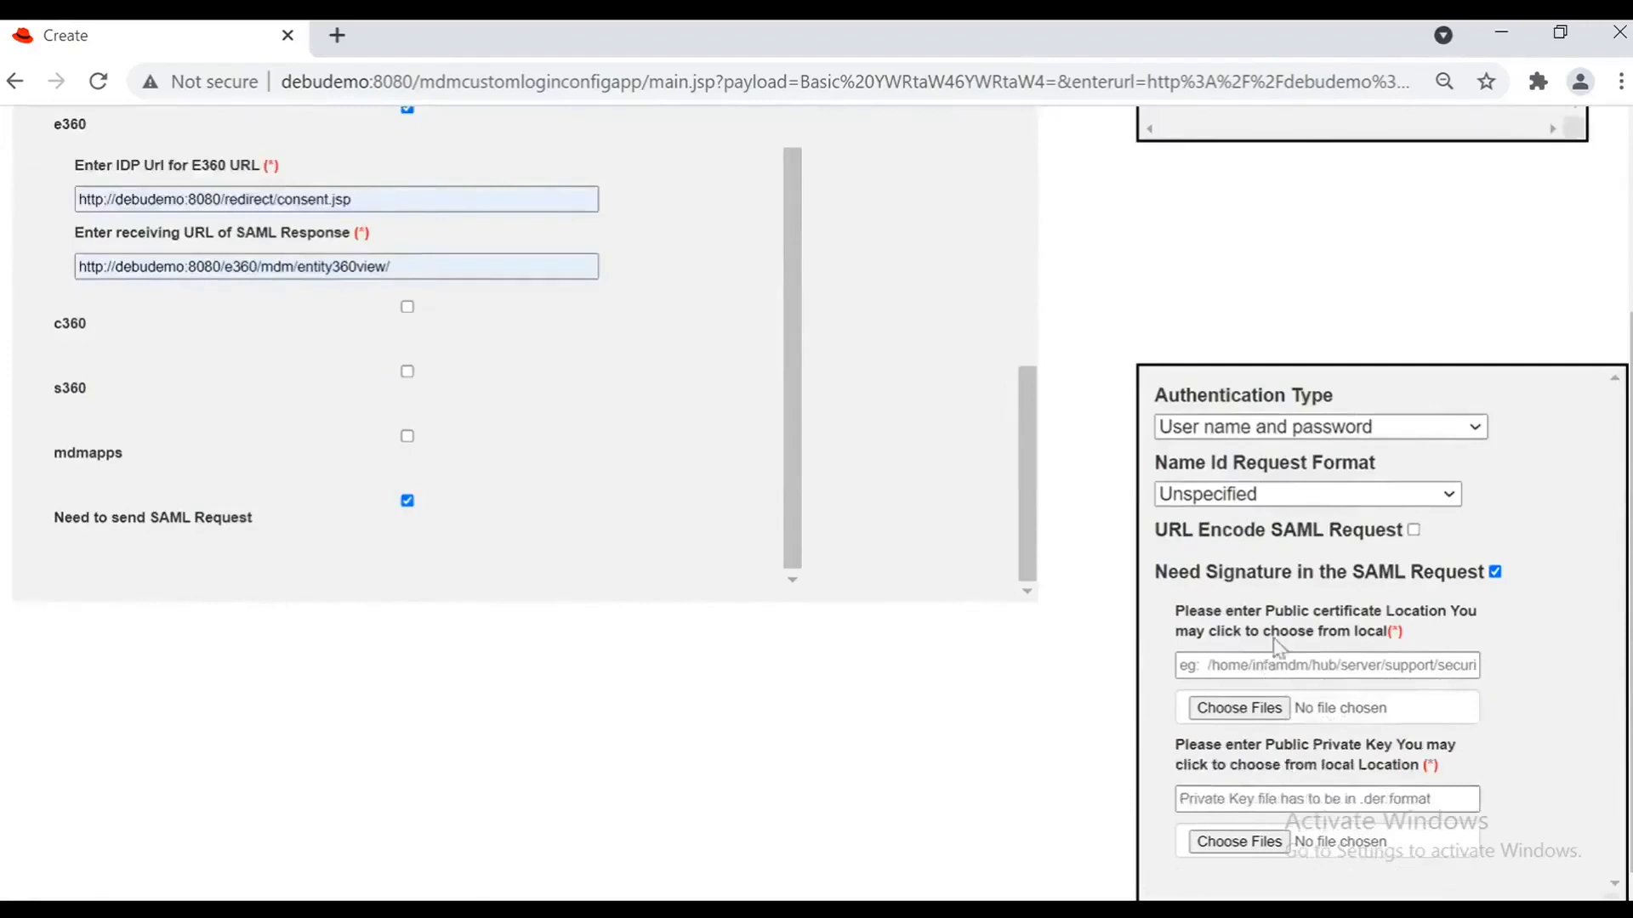
{"action": "left_click", "coordinate": [1326, 666]}
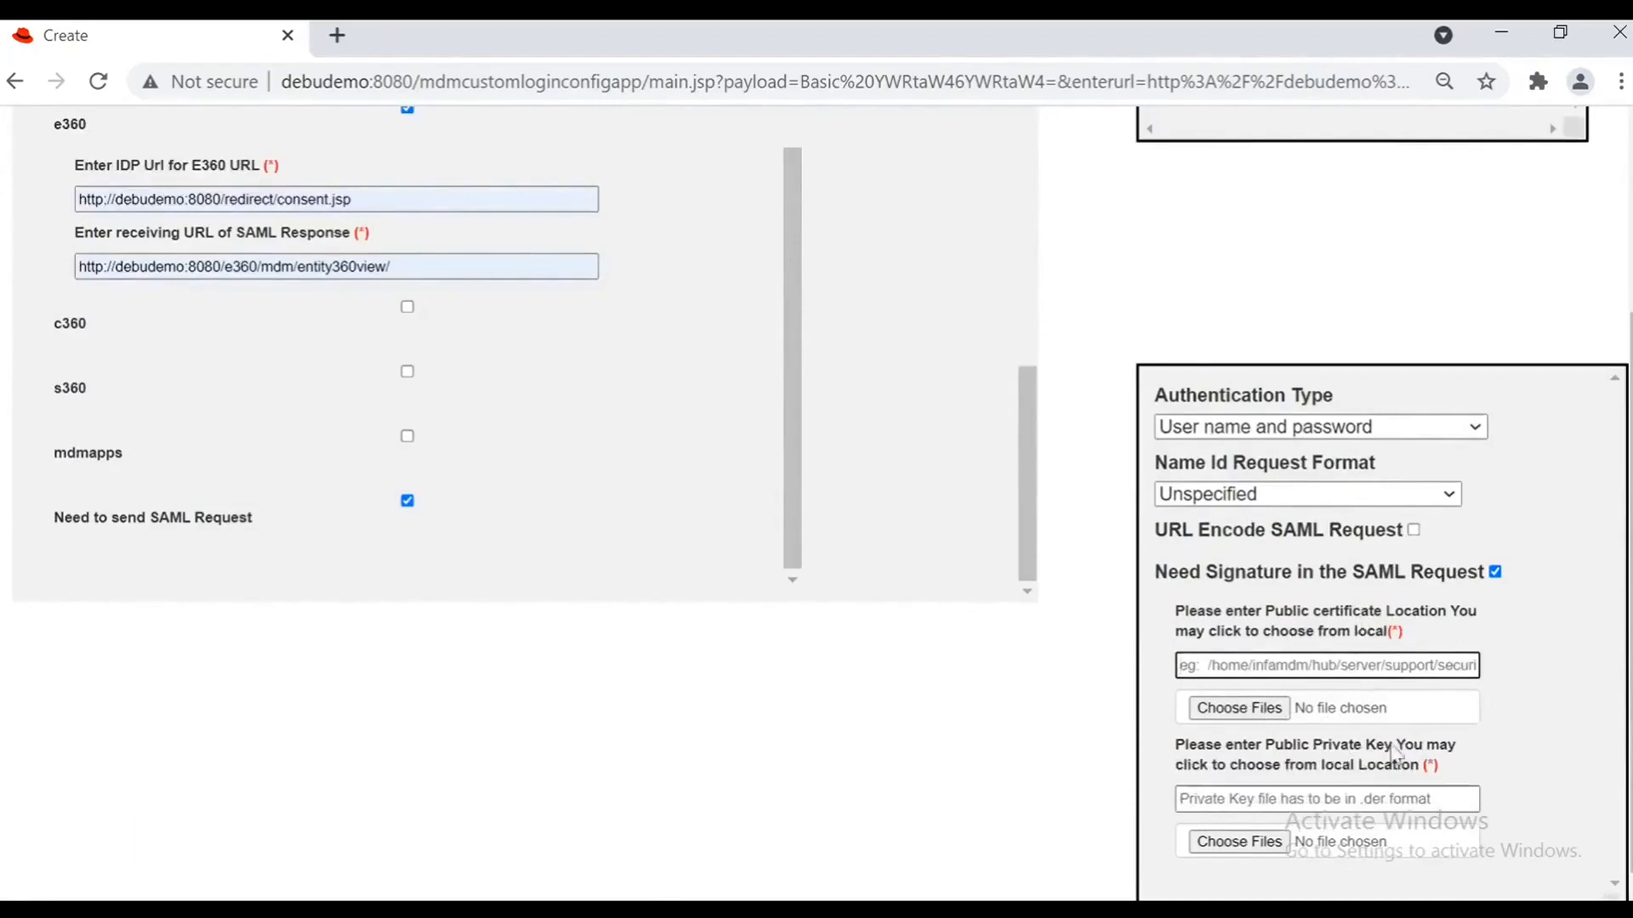
{"action": "scroll", "coordinate": [1553, 657], "scroll_direction": "down", "scroll_amount": 1}
{"action": "left_click", "coordinate": [1248, 690]}
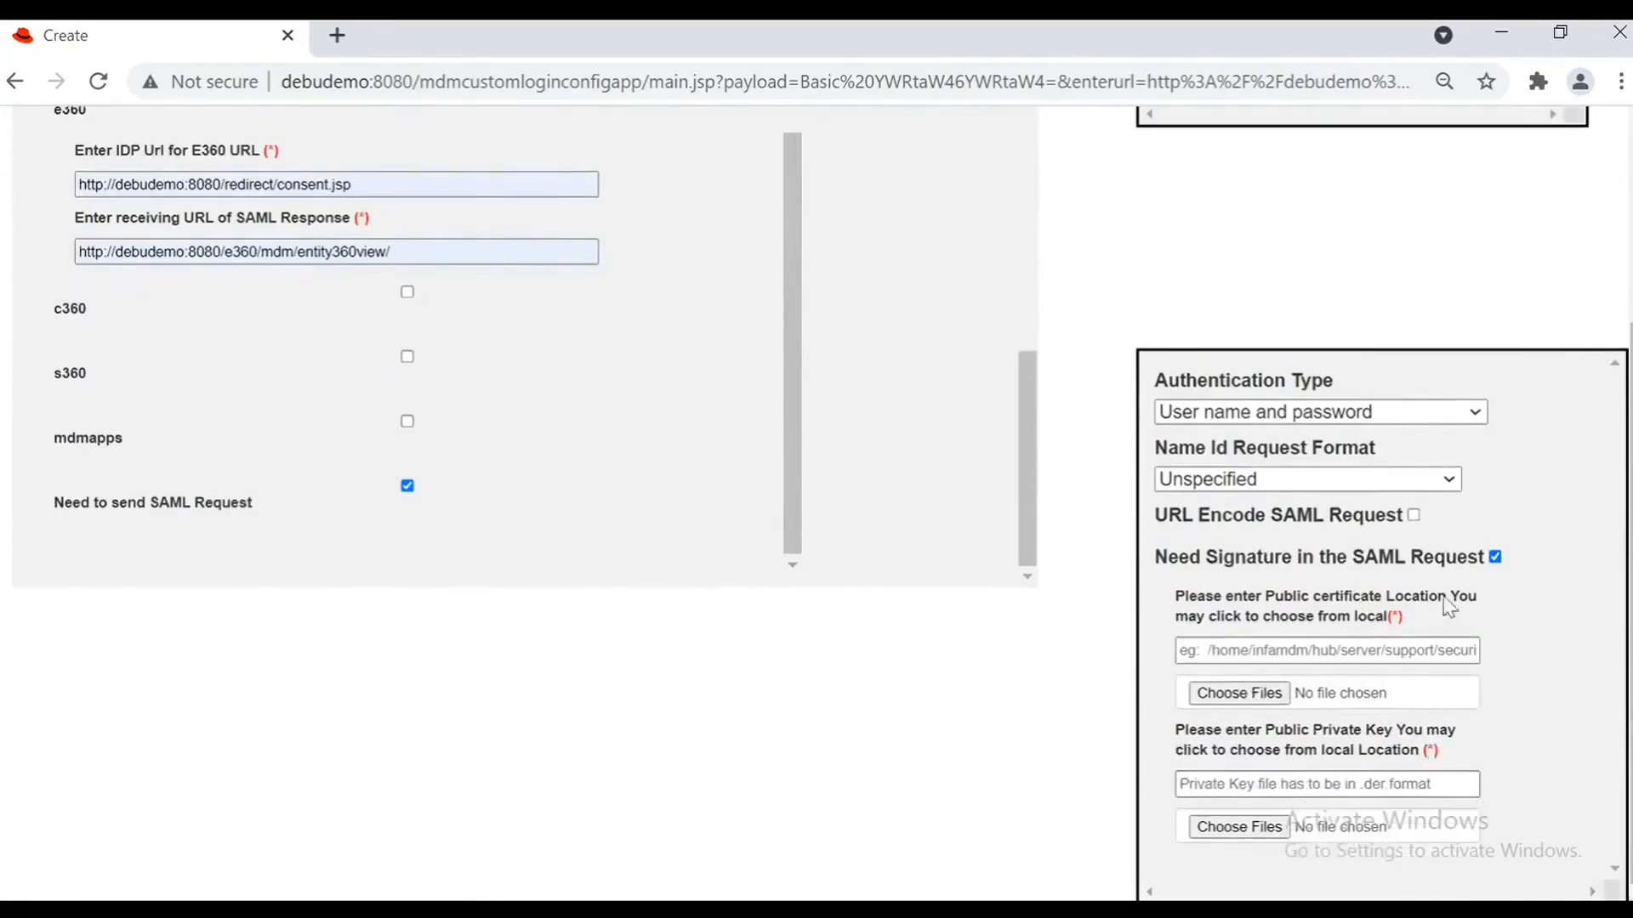
{"action": "left_click", "coordinate": [1495, 558]}
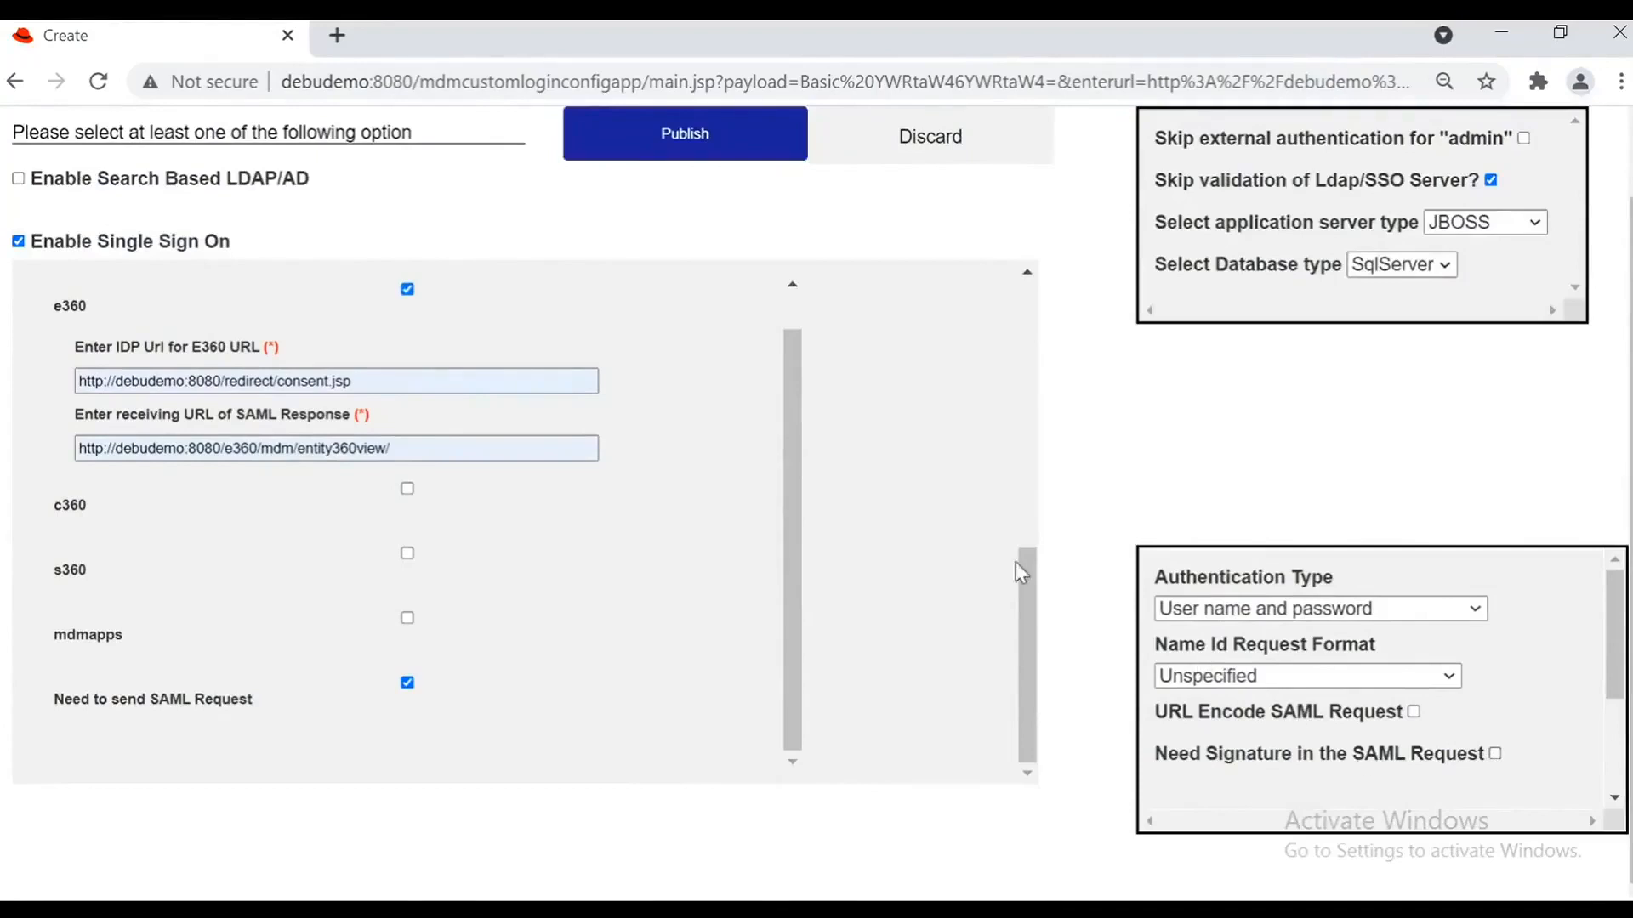
Step: Change Name Id Request Format from Unspecified to Email Address, then scroll the SSO panel back up
{"action": "scroll", "coordinate": [1183, 411], "scroll_direction": "up", "scroll_amount": 1}
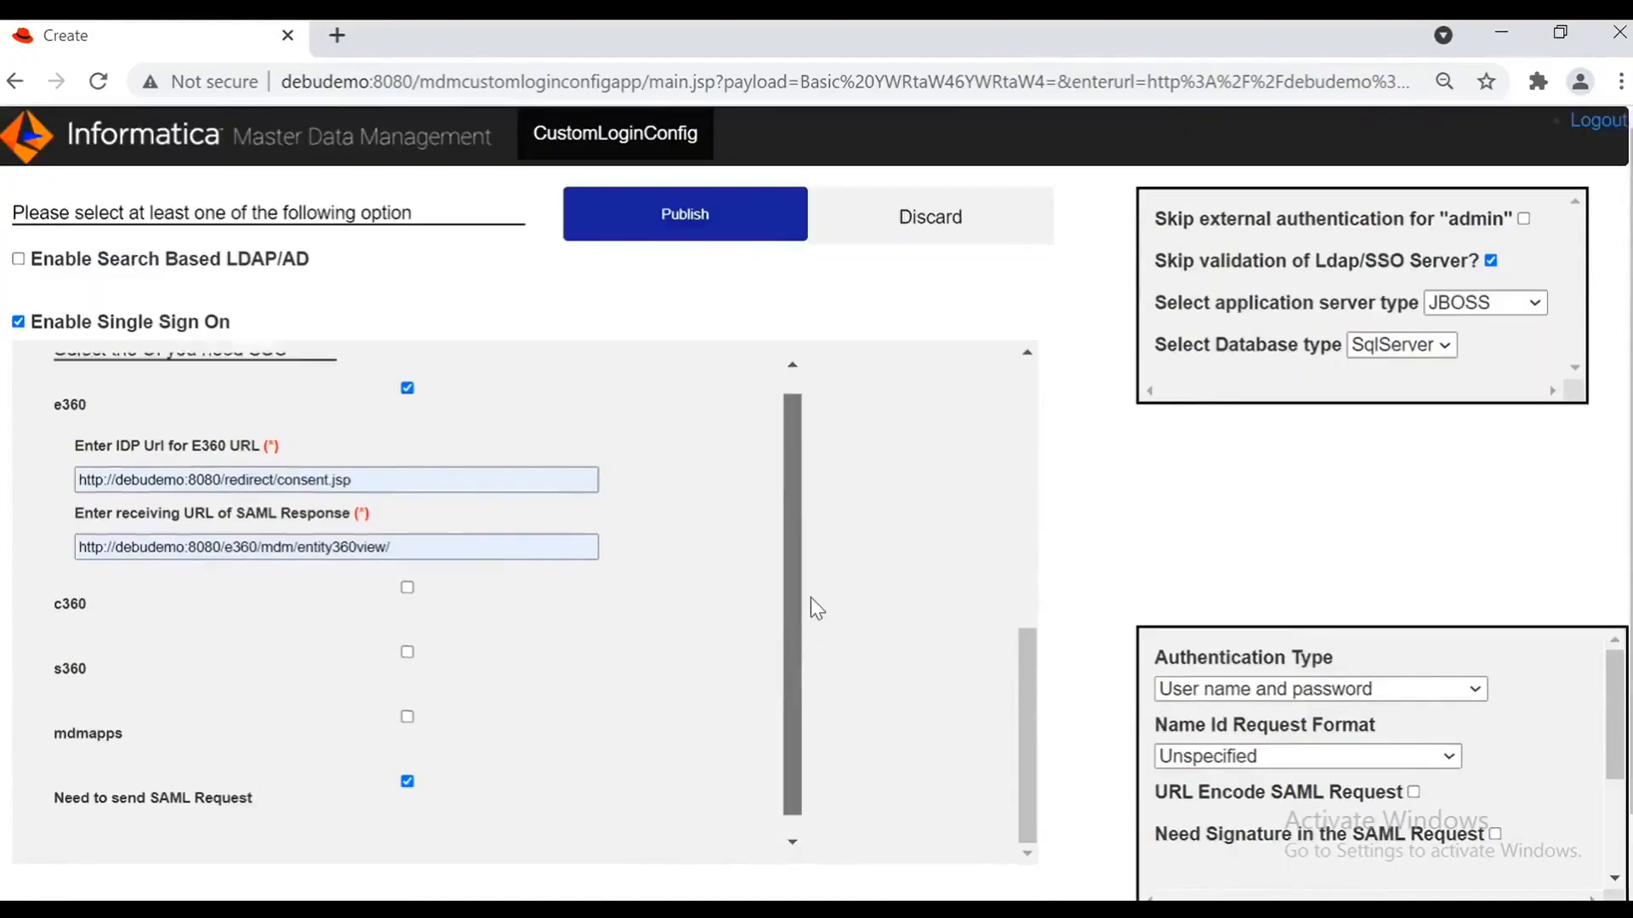
{"action": "scroll", "coordinate": [812, 595], "scroll_direction": "up", "scroll_amount": 1}
{"action": "scroll", "coordinate": [474, 492], "scroll_direction": "up", "scroll_amount": 1}
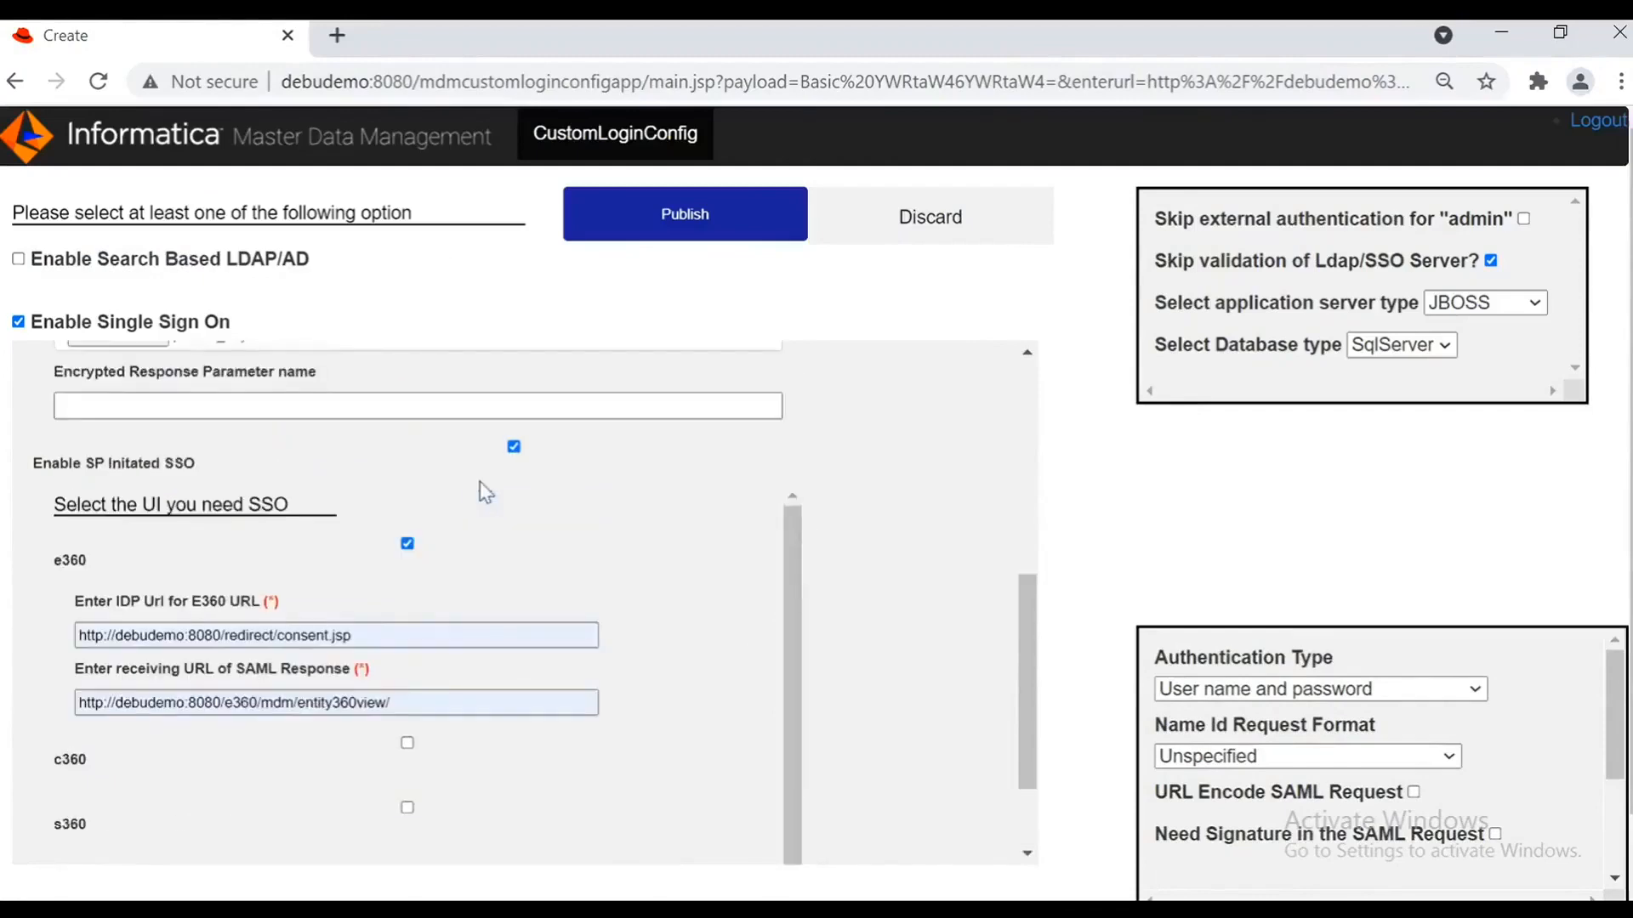
{"action": "scroll", "coordinate": [510, 494], "scroll_direction": "up", "scroll_amount": 3}
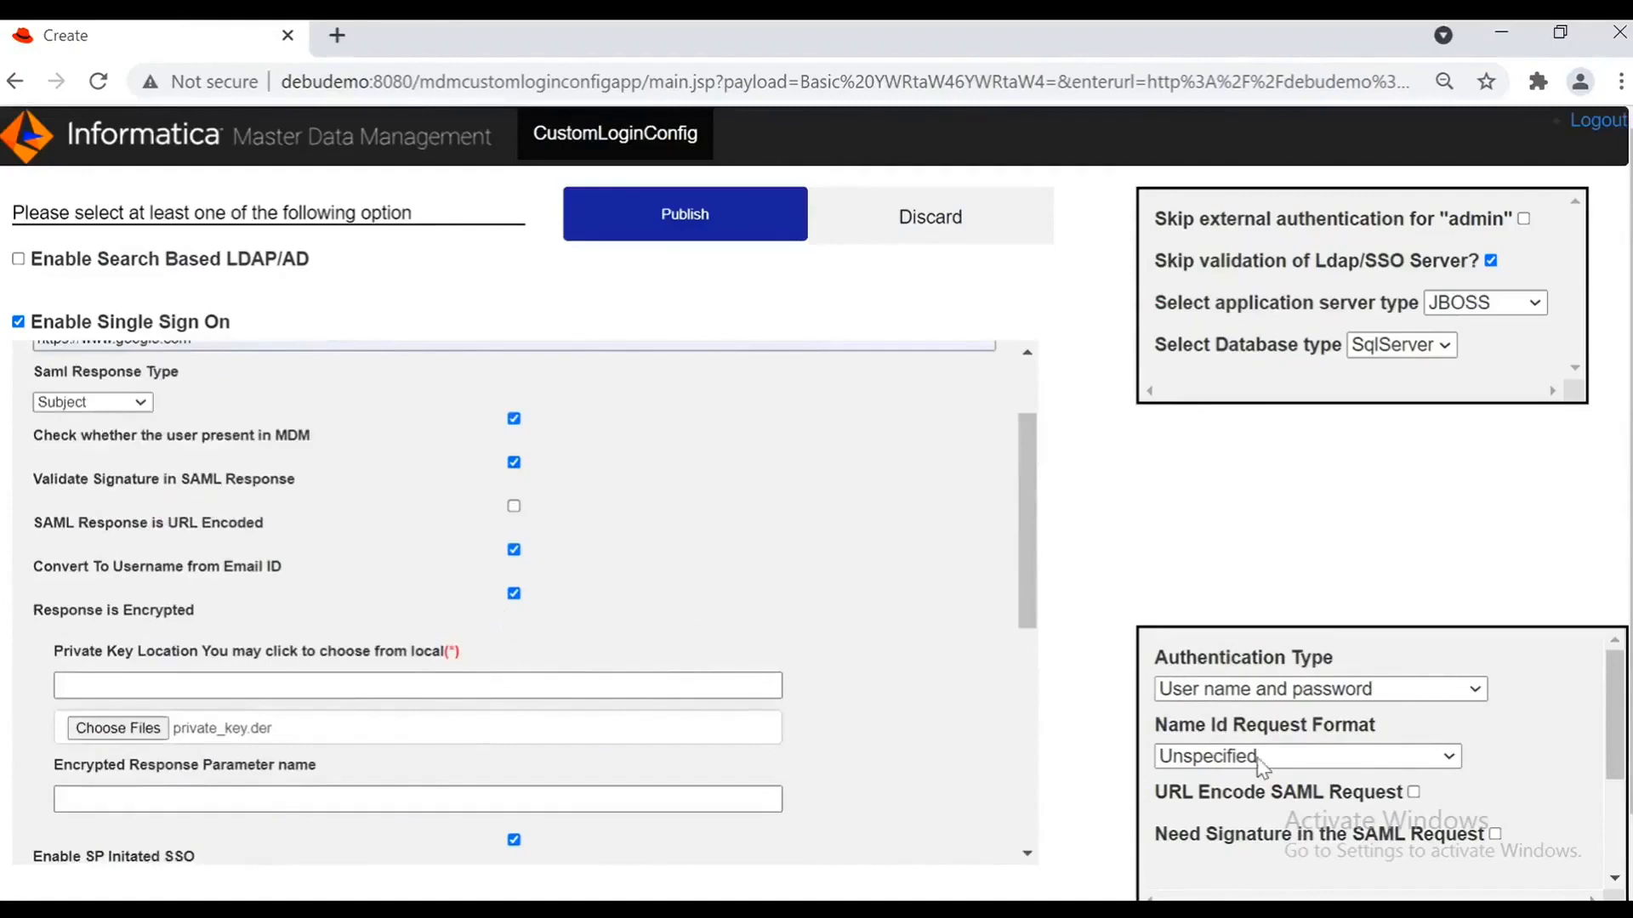
{"action": "left_click", "coordinate": [1446, 759]}
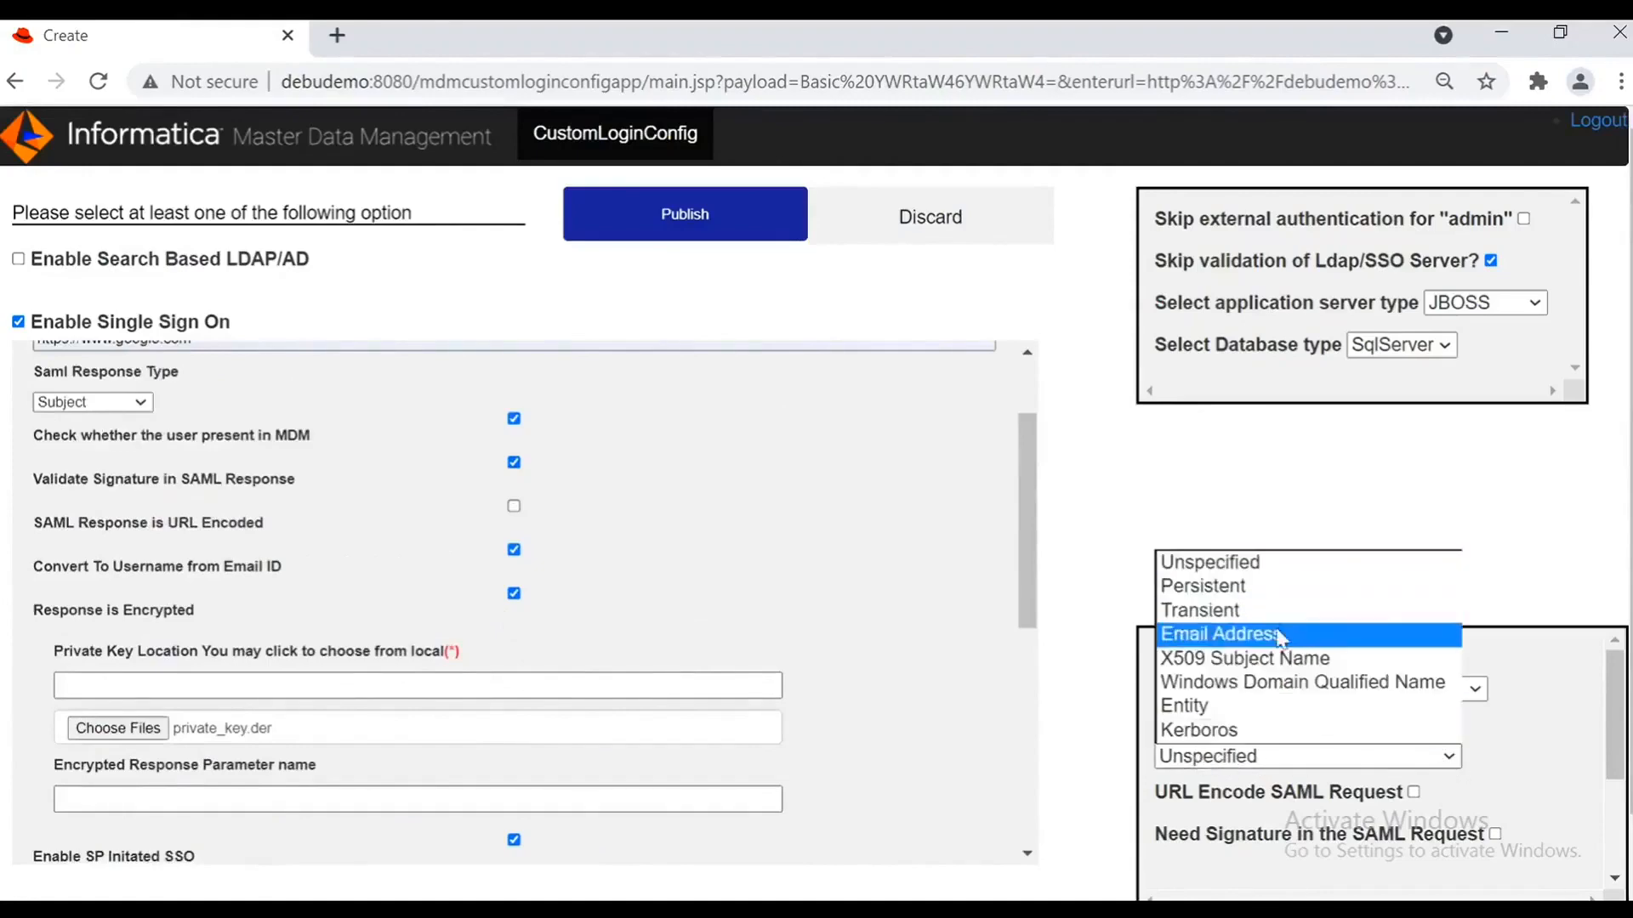
{"action": "left_click", "coordinate": [1284, 634]}
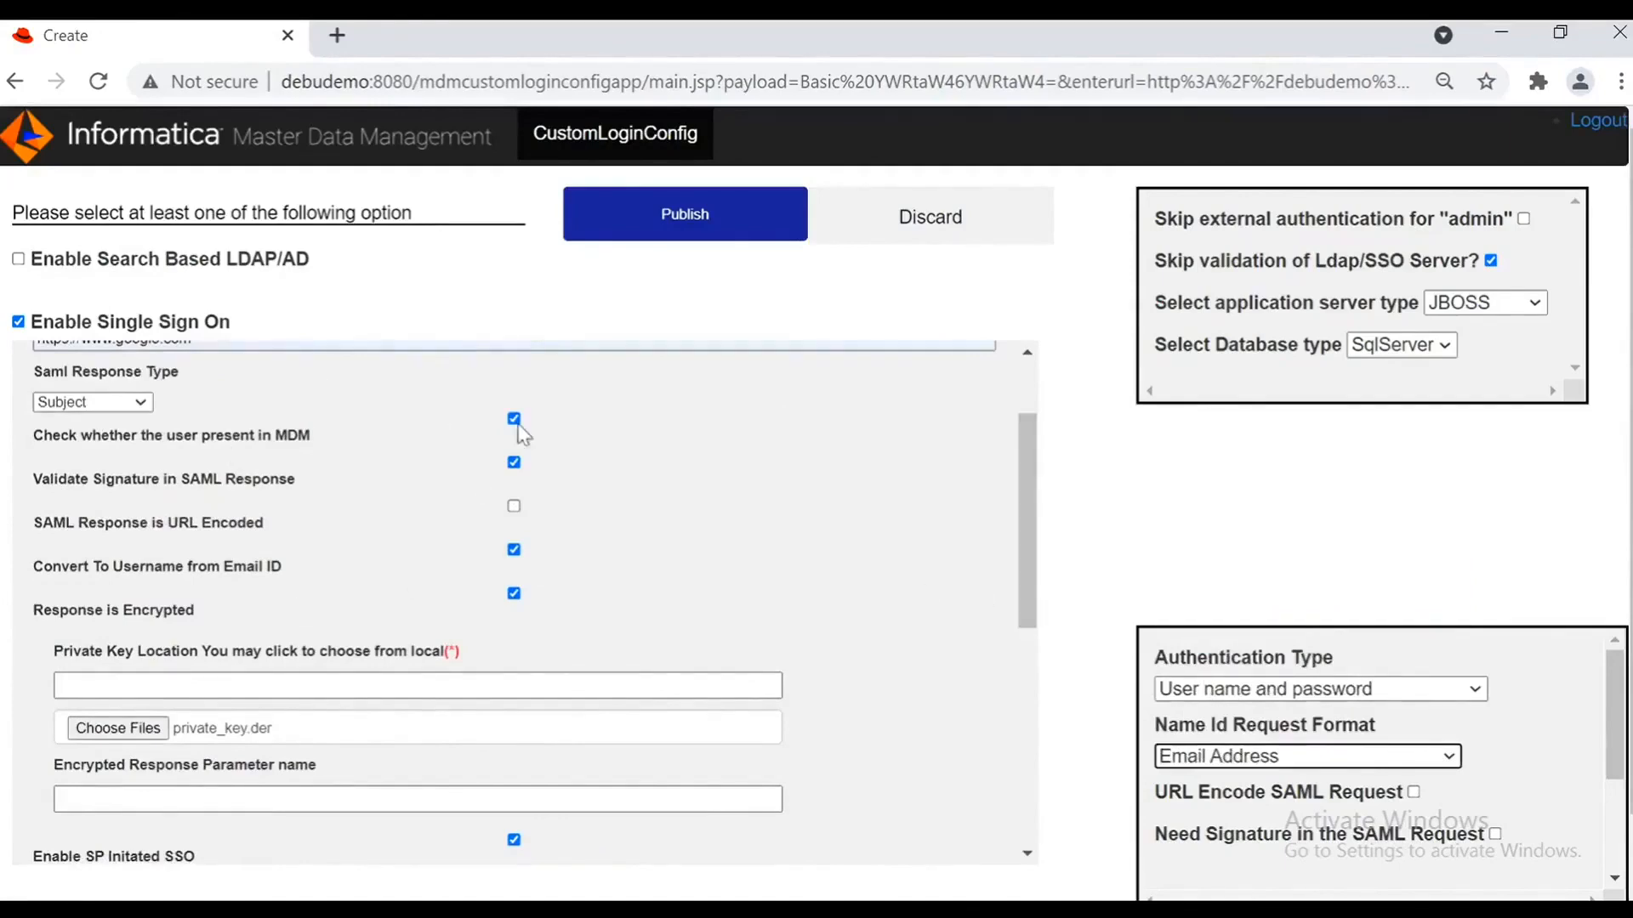
{"action": "scroll", "coordinate": [924, 523], "scroll_direction": "up", "scroll_amount": 2}
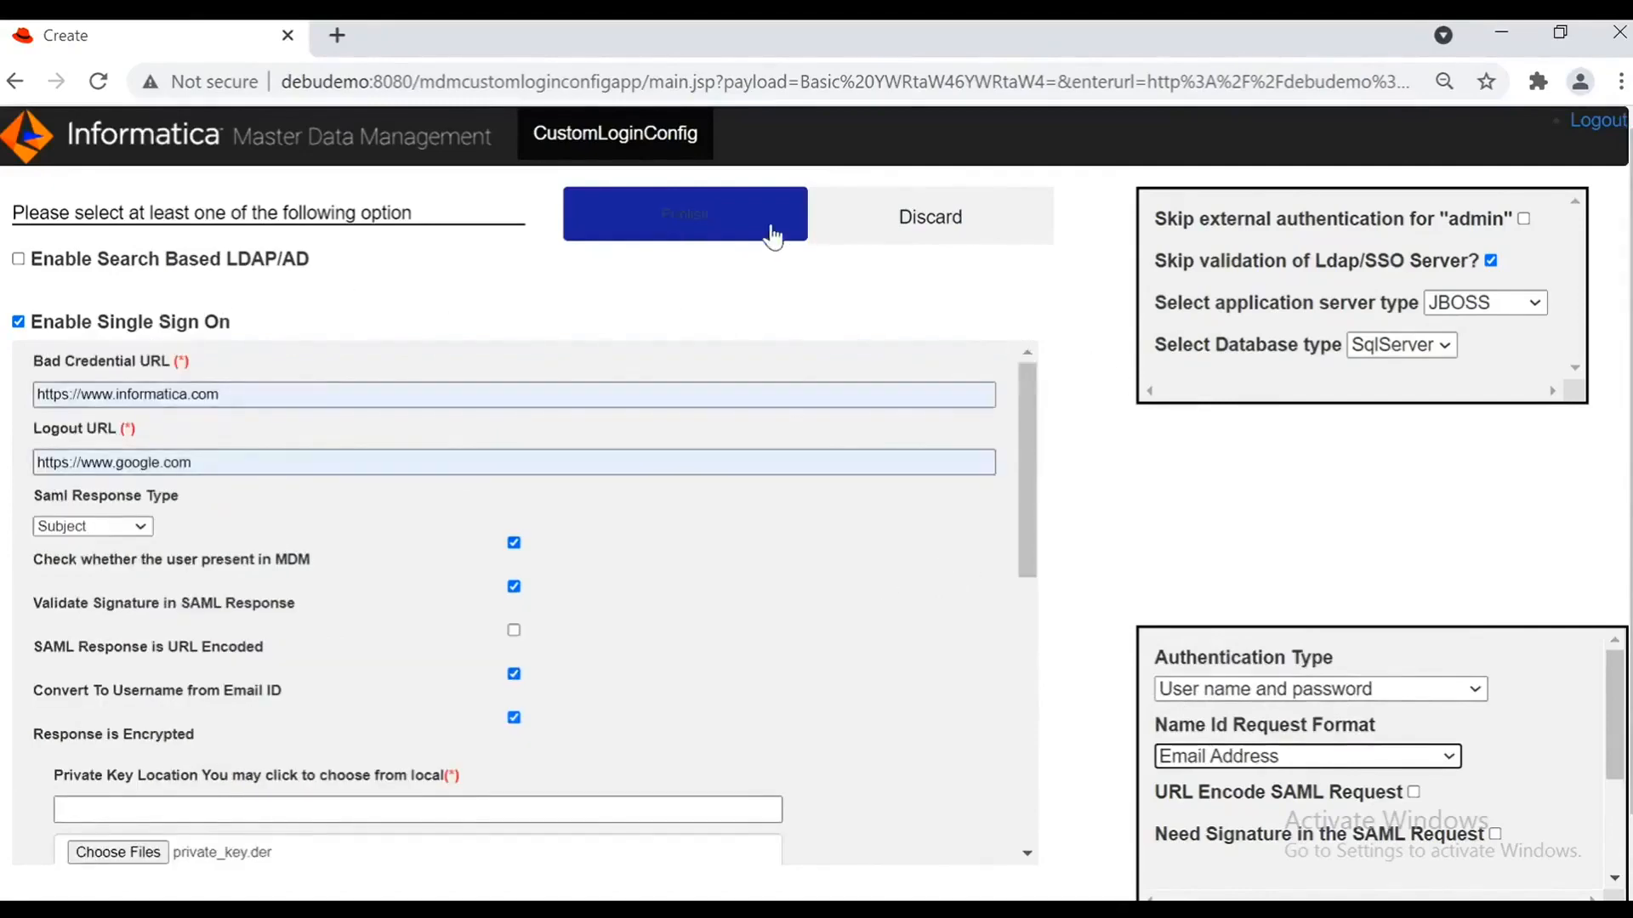
Step: Publish the SSO settings and dismiss the 'SSO or Custom Login Module Enabled Successfully' alert
{"action": "left_click", "coordinate": [767, 228]}
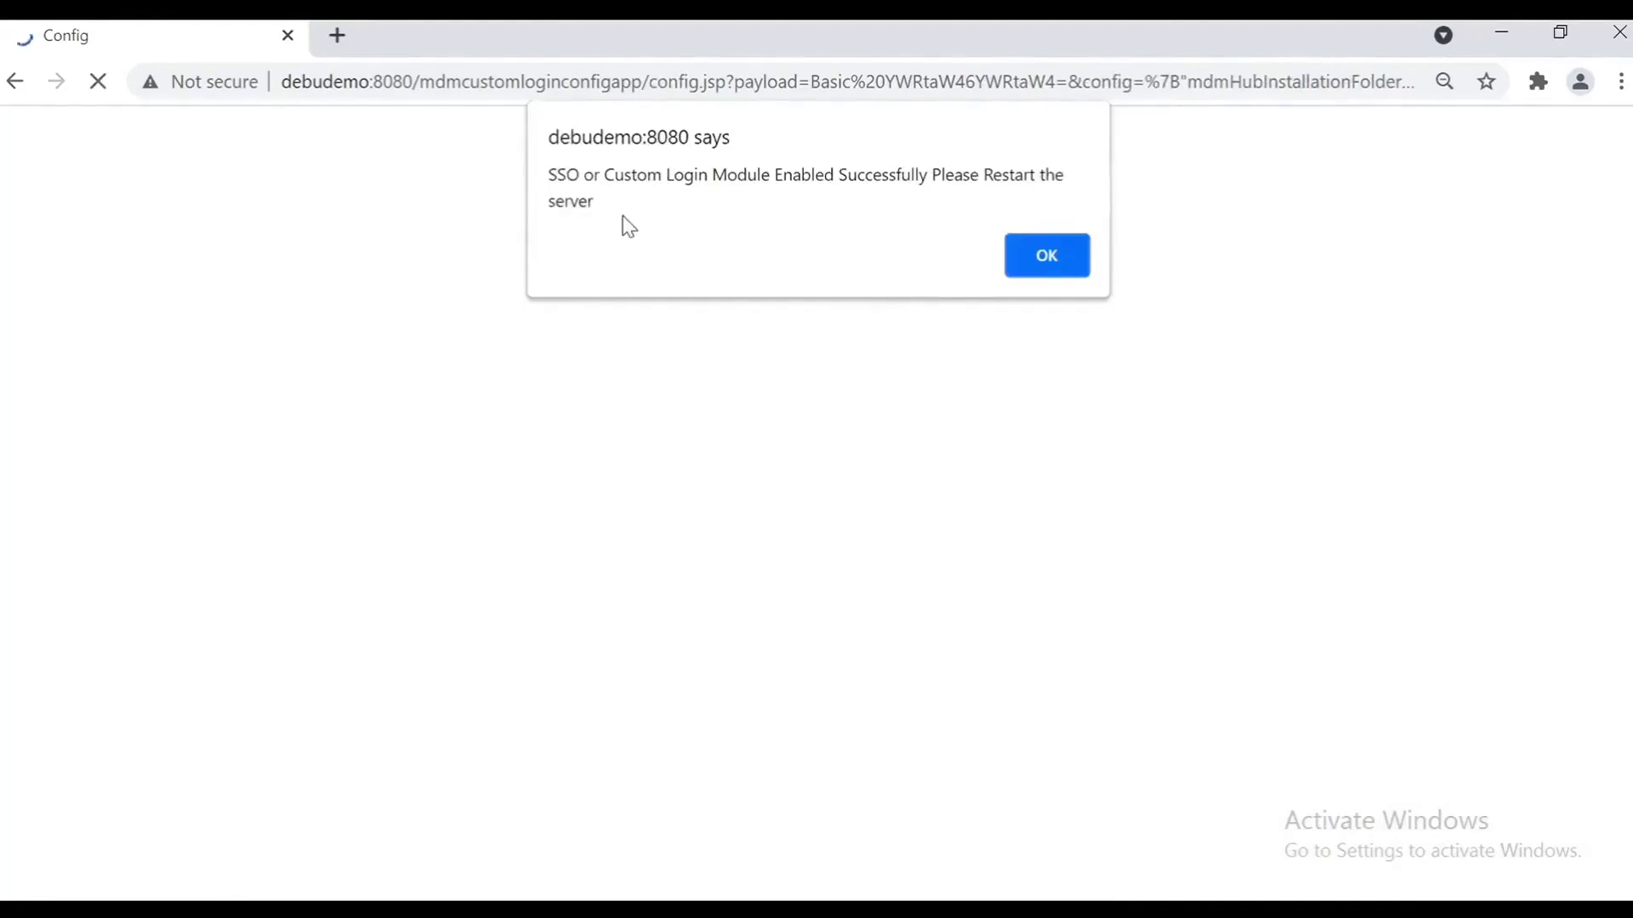
{"action": "left_click", "coordinate": [1038, 271]}
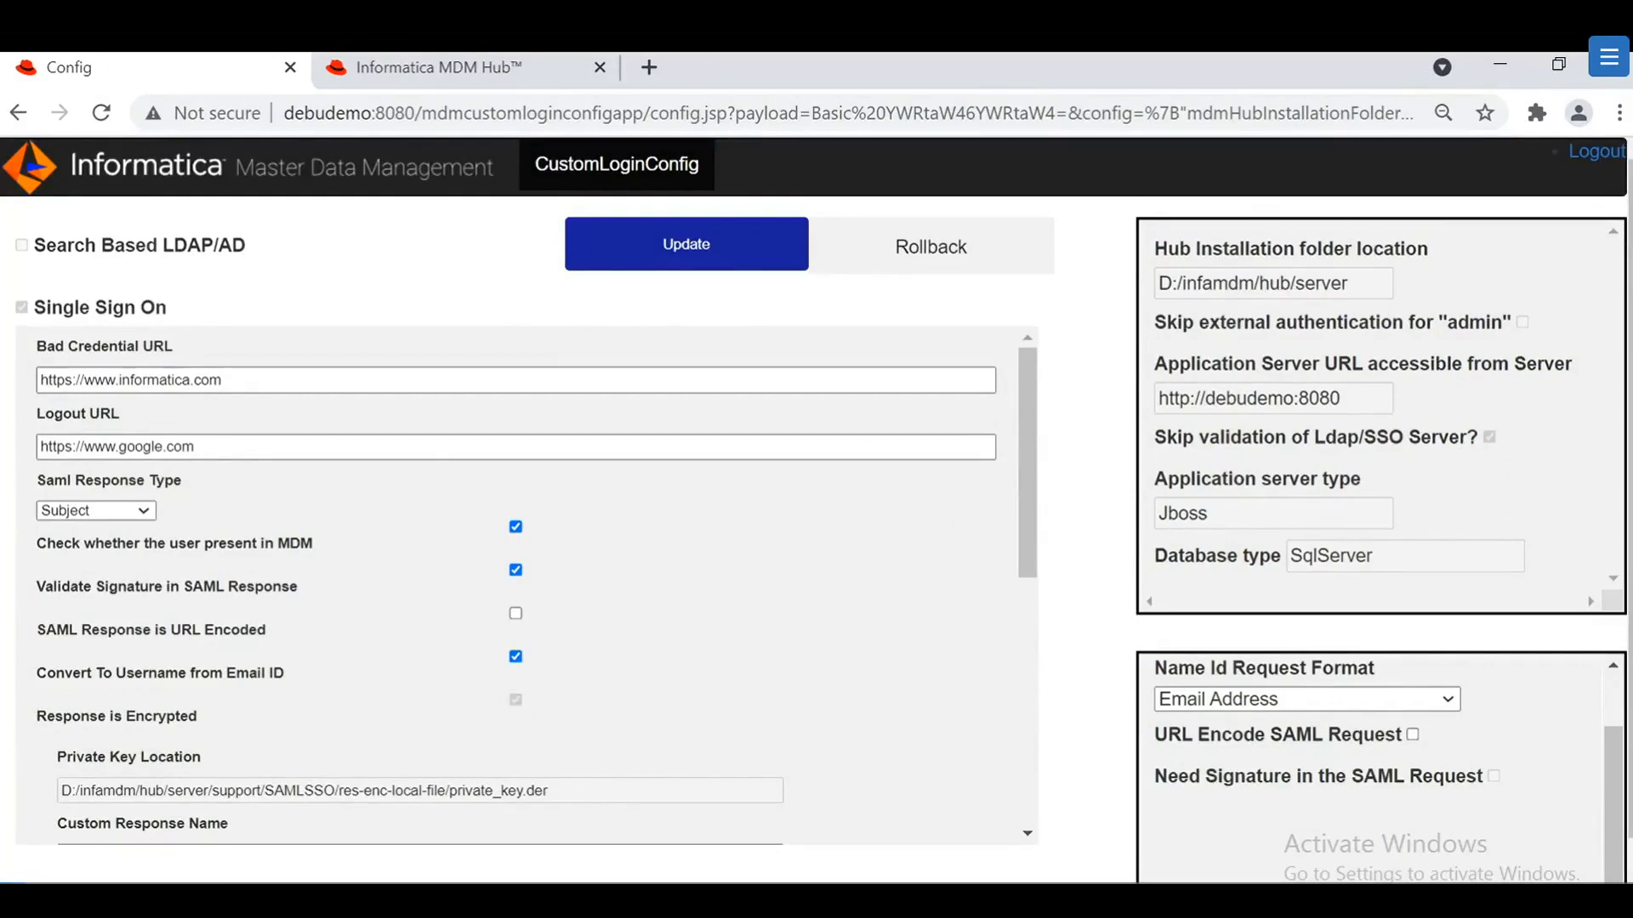
{"action": "key", "text": "ctrl+a"}
{"action": "left_click", "coordinate": [1456, 636]}
{"action": "scroll", "coordinate": [1459, 681], "scroll_direction": "down", "scroll_amount": 1}
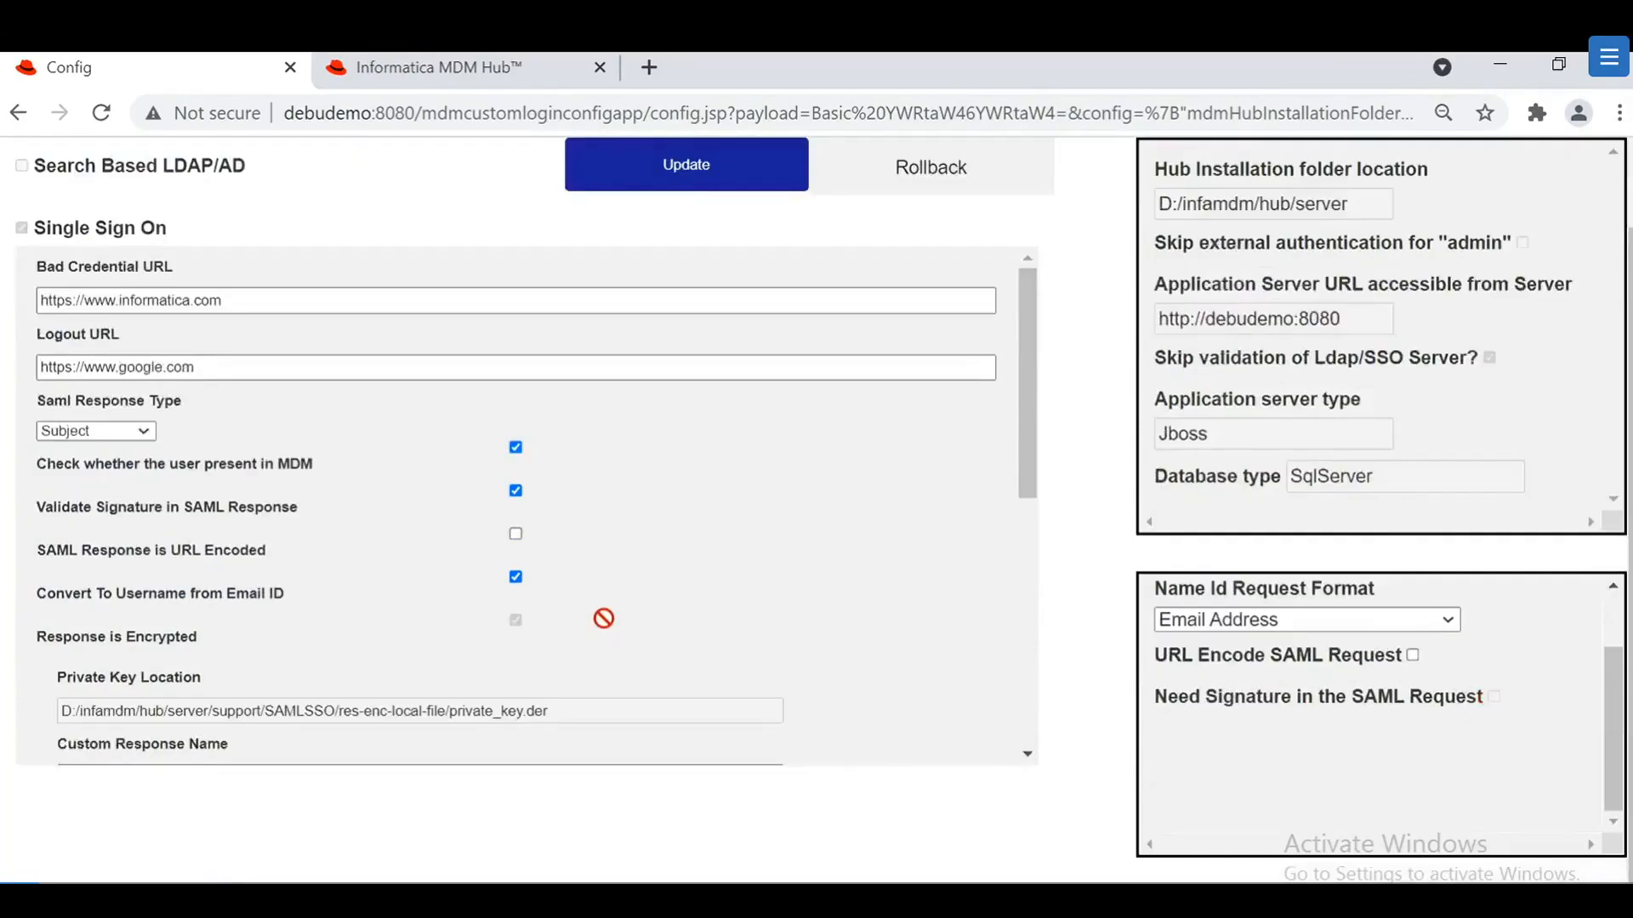
{"action": "scroll", "coordinate": [602, 616], "scroll_direction": "down", "scroll_amount": 2}
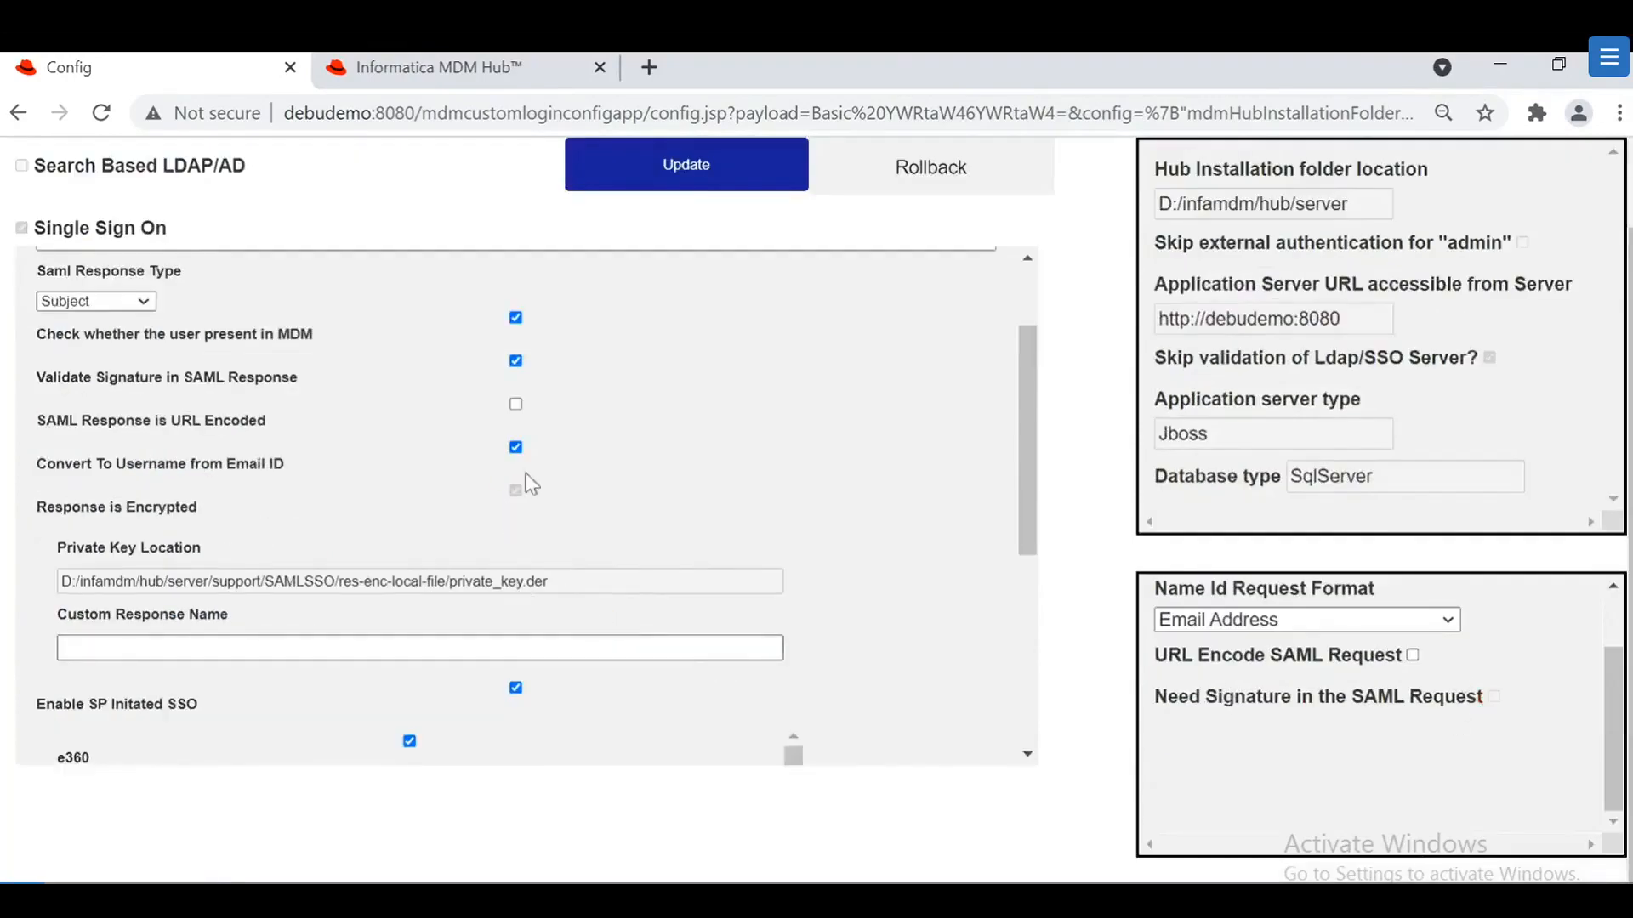
{"action": "scroll", "coordinate": [744, 551], "scroll_direction": "up", "scroll_amount": 2}
{"action": "scroll", "coordinate": [824, 473], "scroll_direction": "up", "scroll_amount": 1}
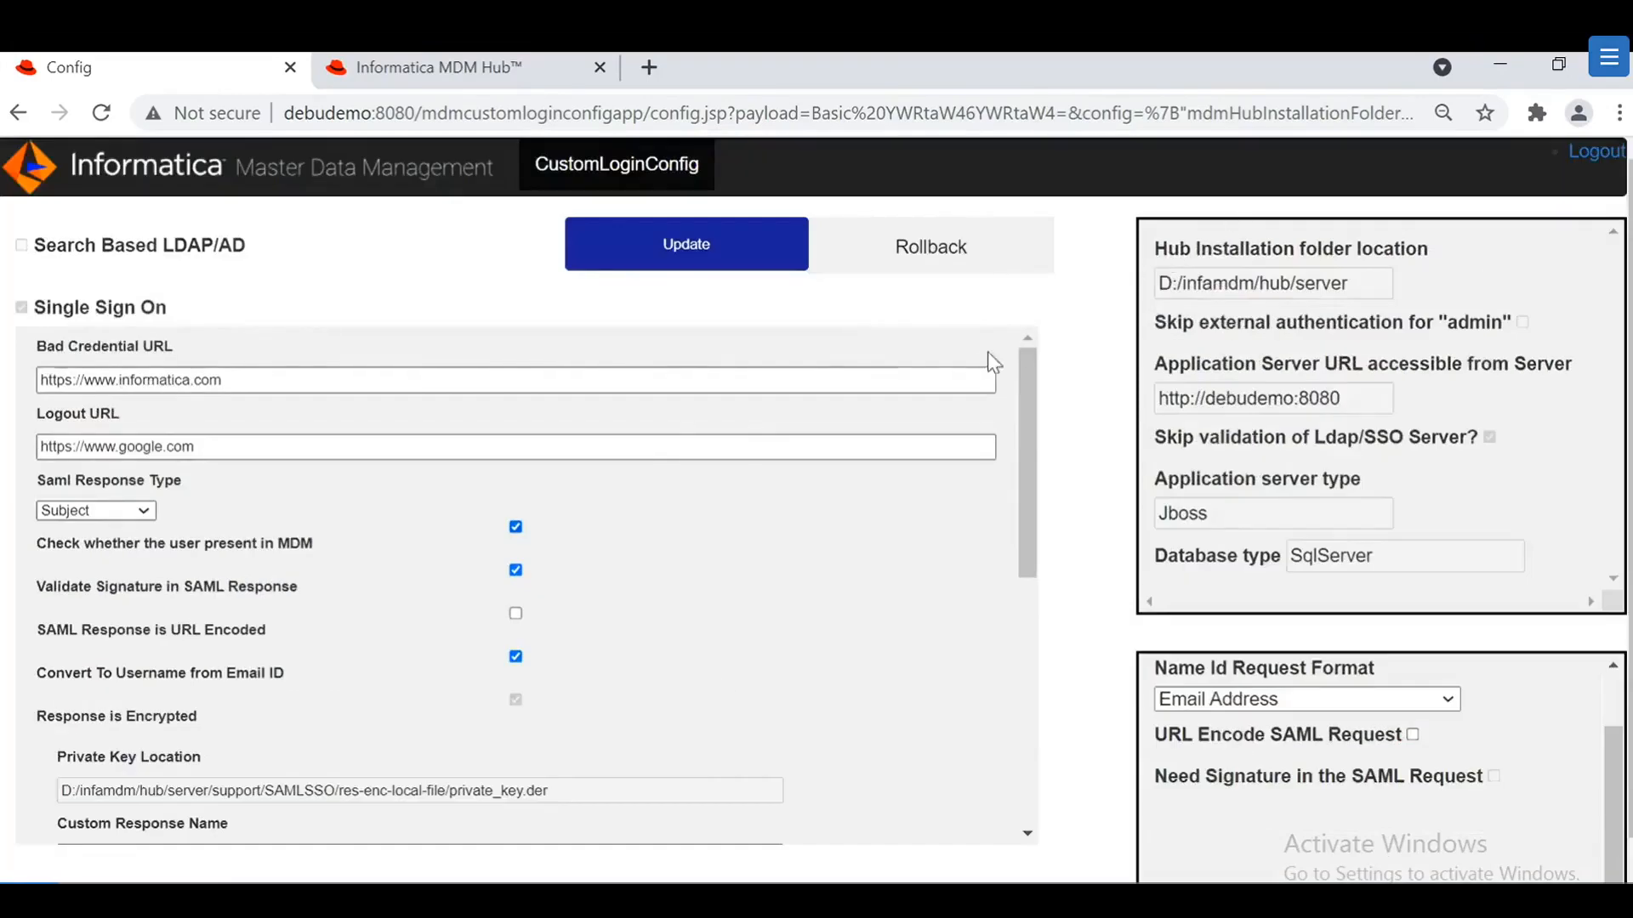
{"action": "scroll", "coordinate": [492, 553], "scroll_direction": "down", "scroll_amount": 6}
{"action": "left_click_drag", "start_coordinate": [395, 590], "coordinate": [81, 590]}
{"action": "key", "text": "ctrl+c"}
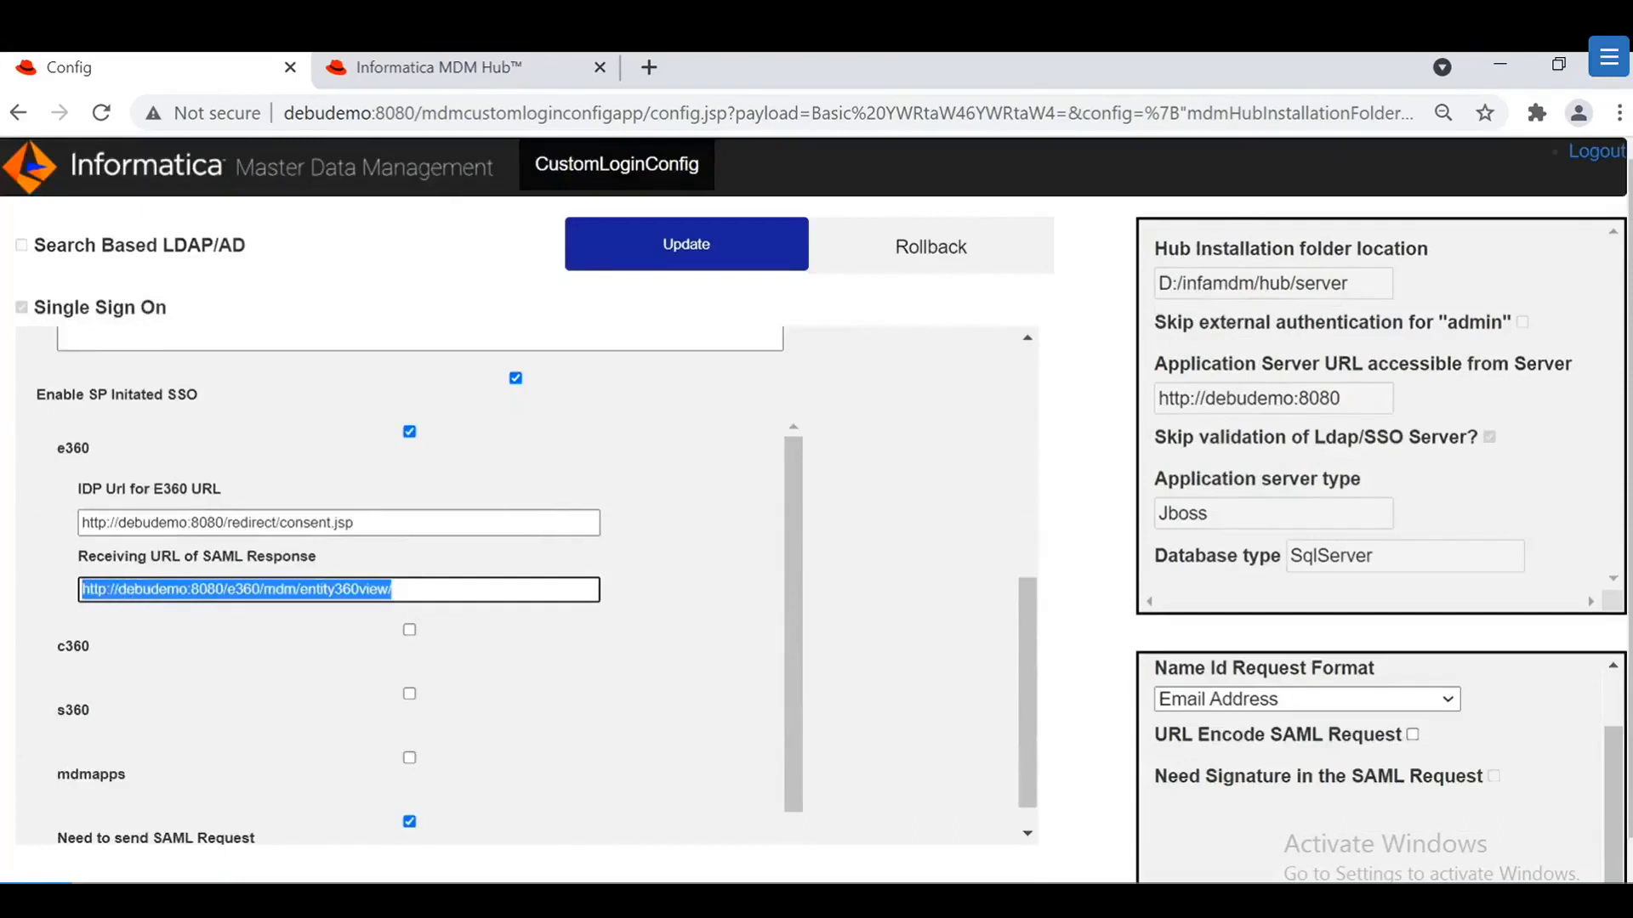
{"action": "left_click", "coordinate": [648, 82]}
Step: Load the e360 URL and enter the saved AD user name and password on the IDP login page
{"action": "key", "text": "ctrl+v"}
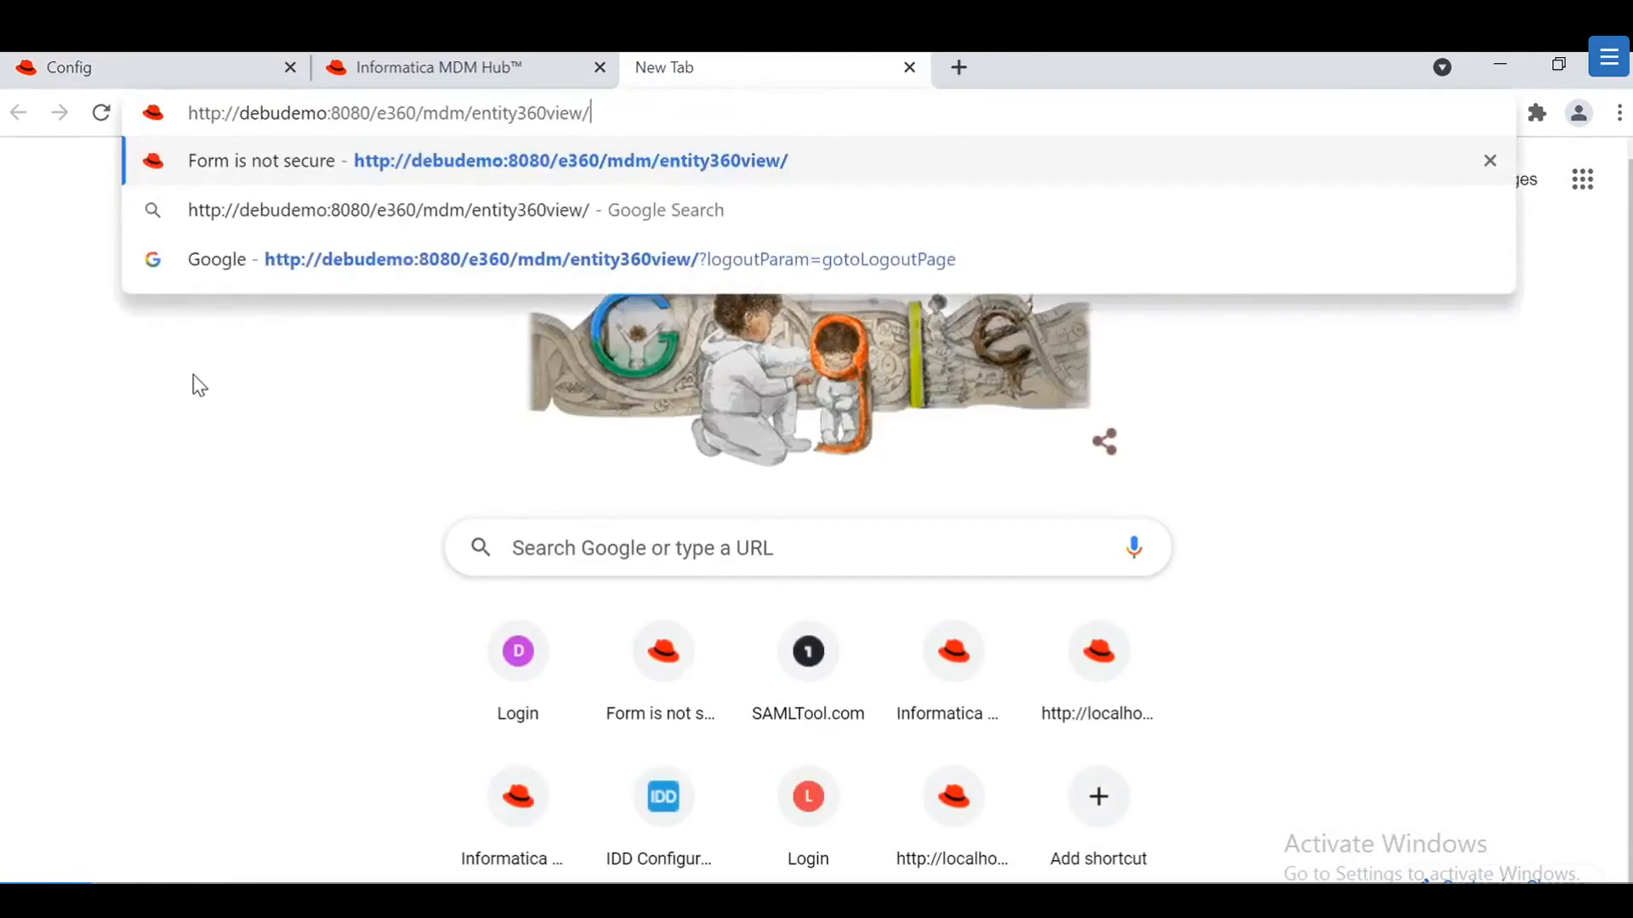
{"action": "key", "text": "Return"}
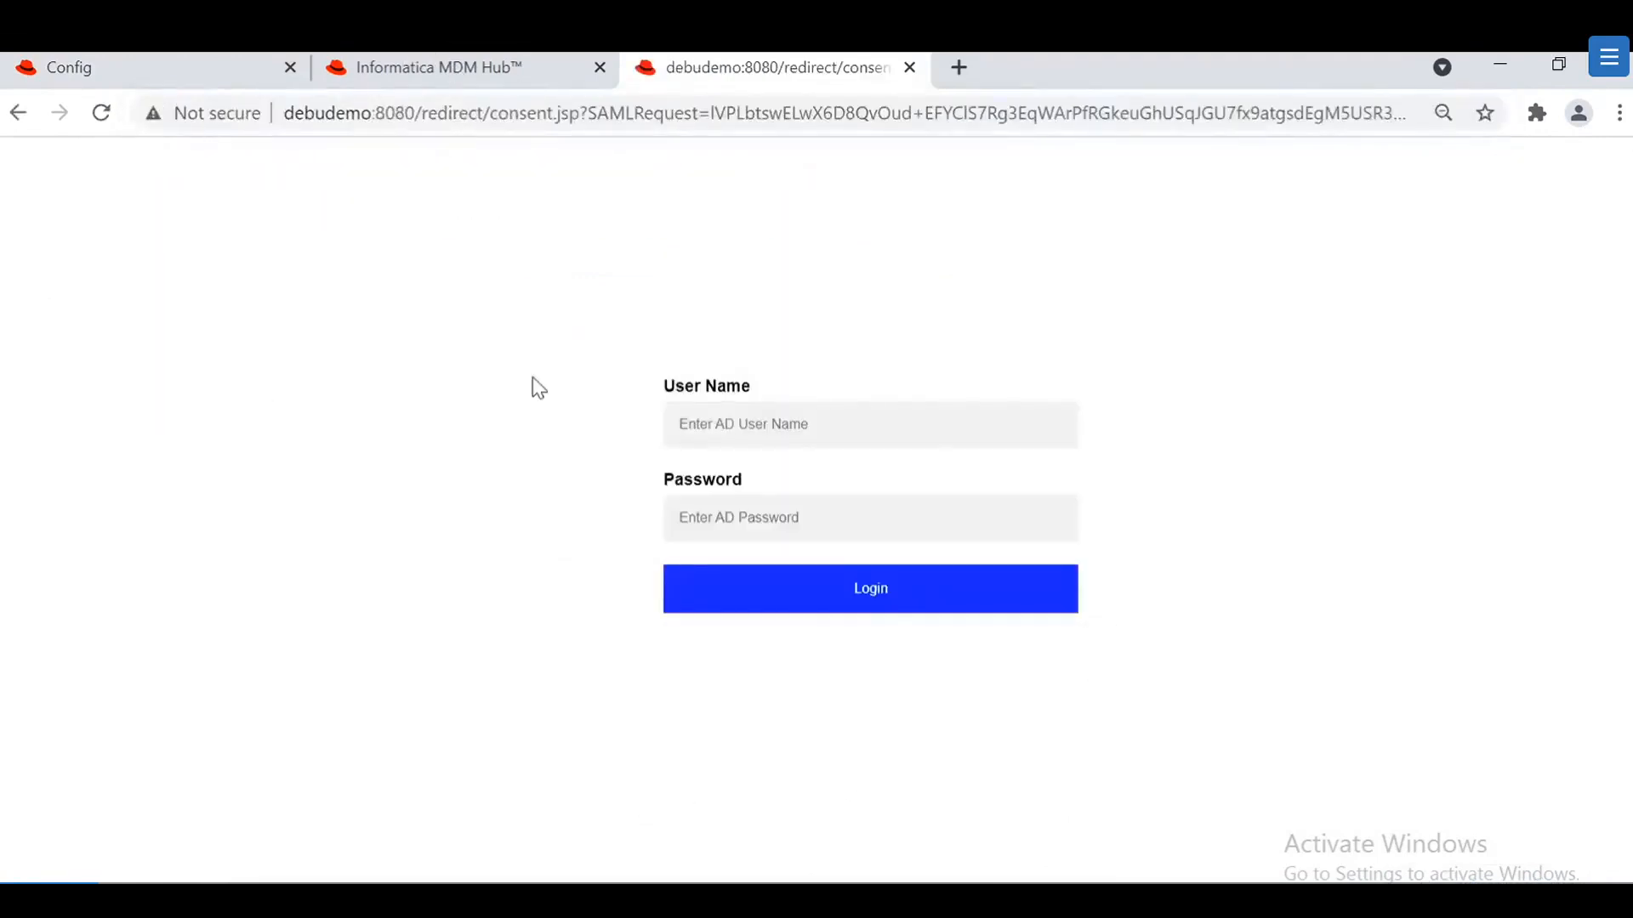
{"action": "left_click", "coordinate": [851, 424]}
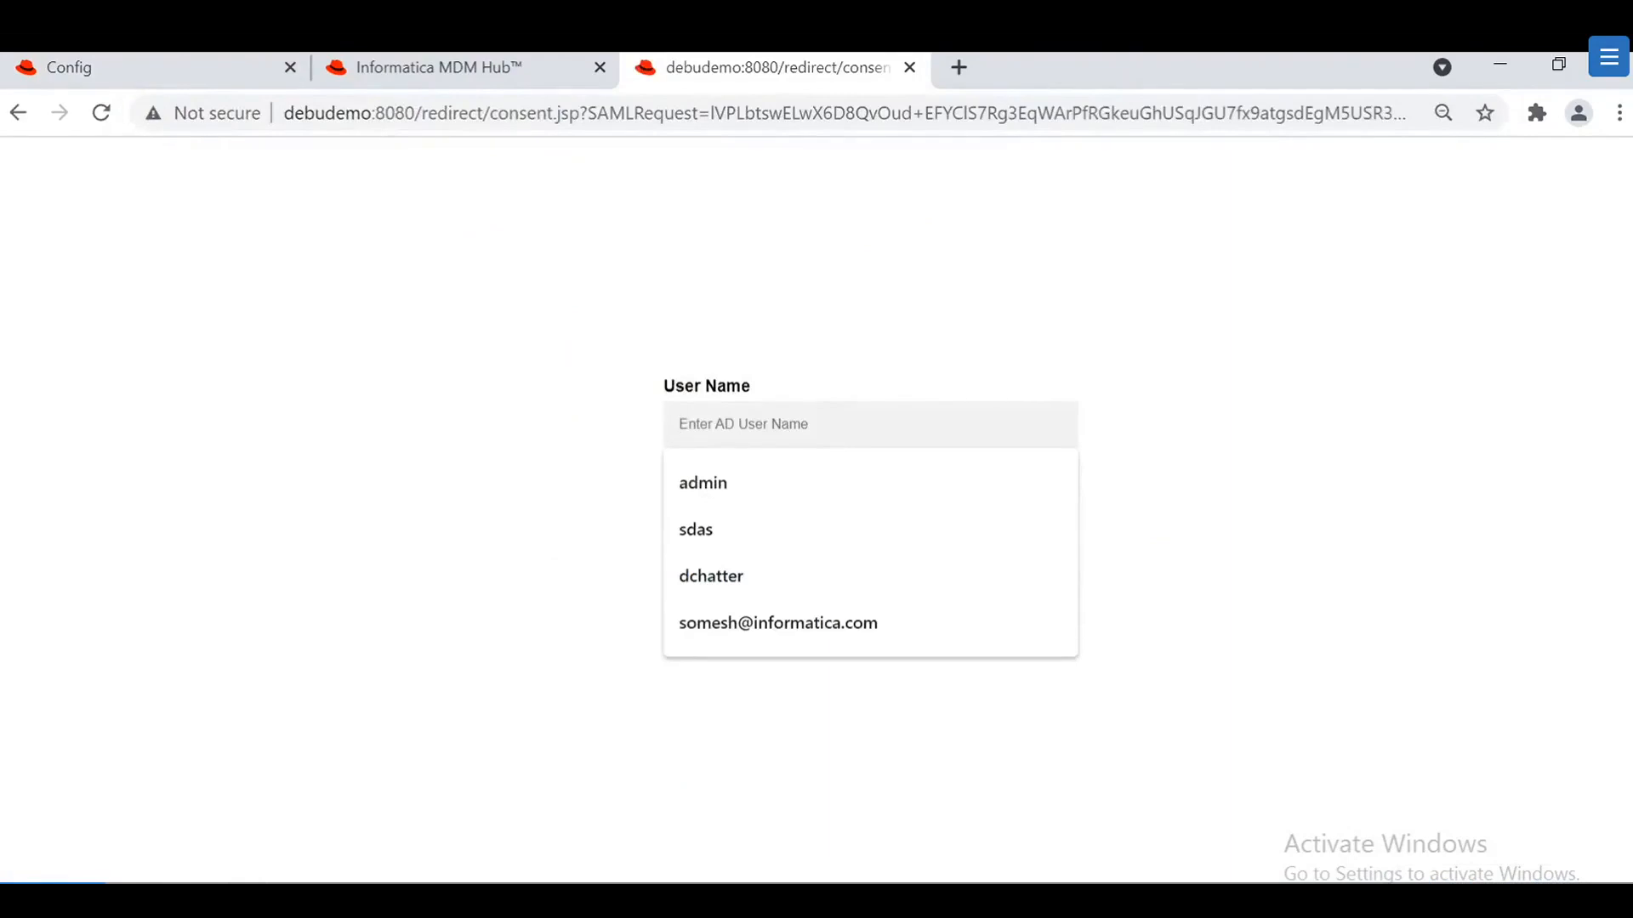
{"action": "type", "text": "sdas"}
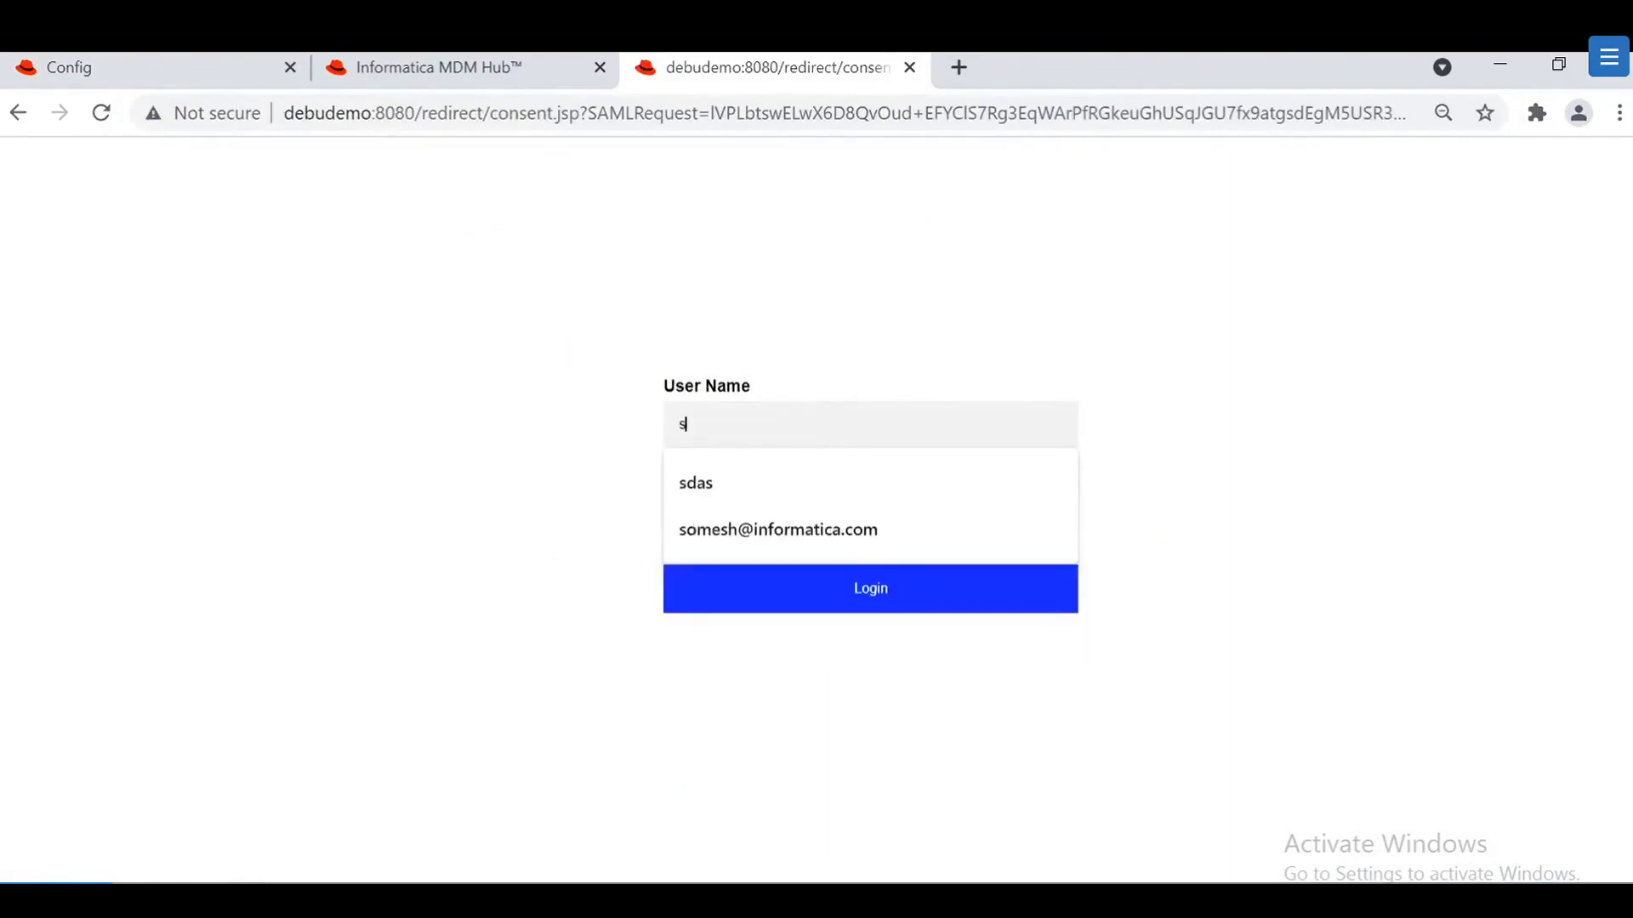
{"action": "left_click", "coordinate": [962, 482]}
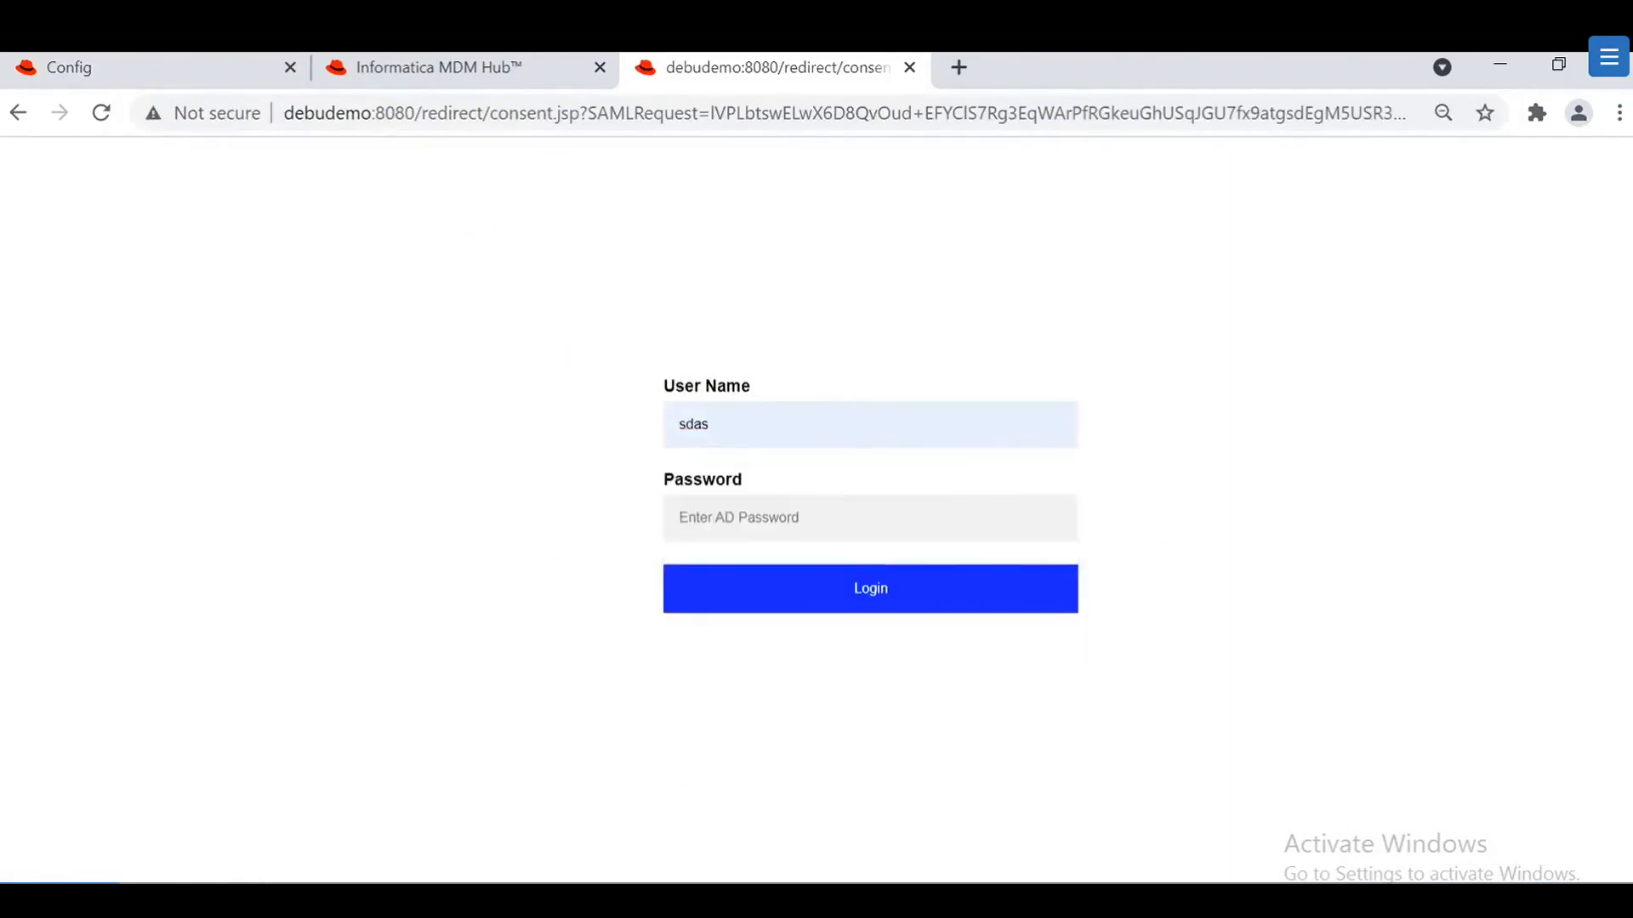
{"action": "key", "text": "Tab"}
{"action": "type", "text": "••"}
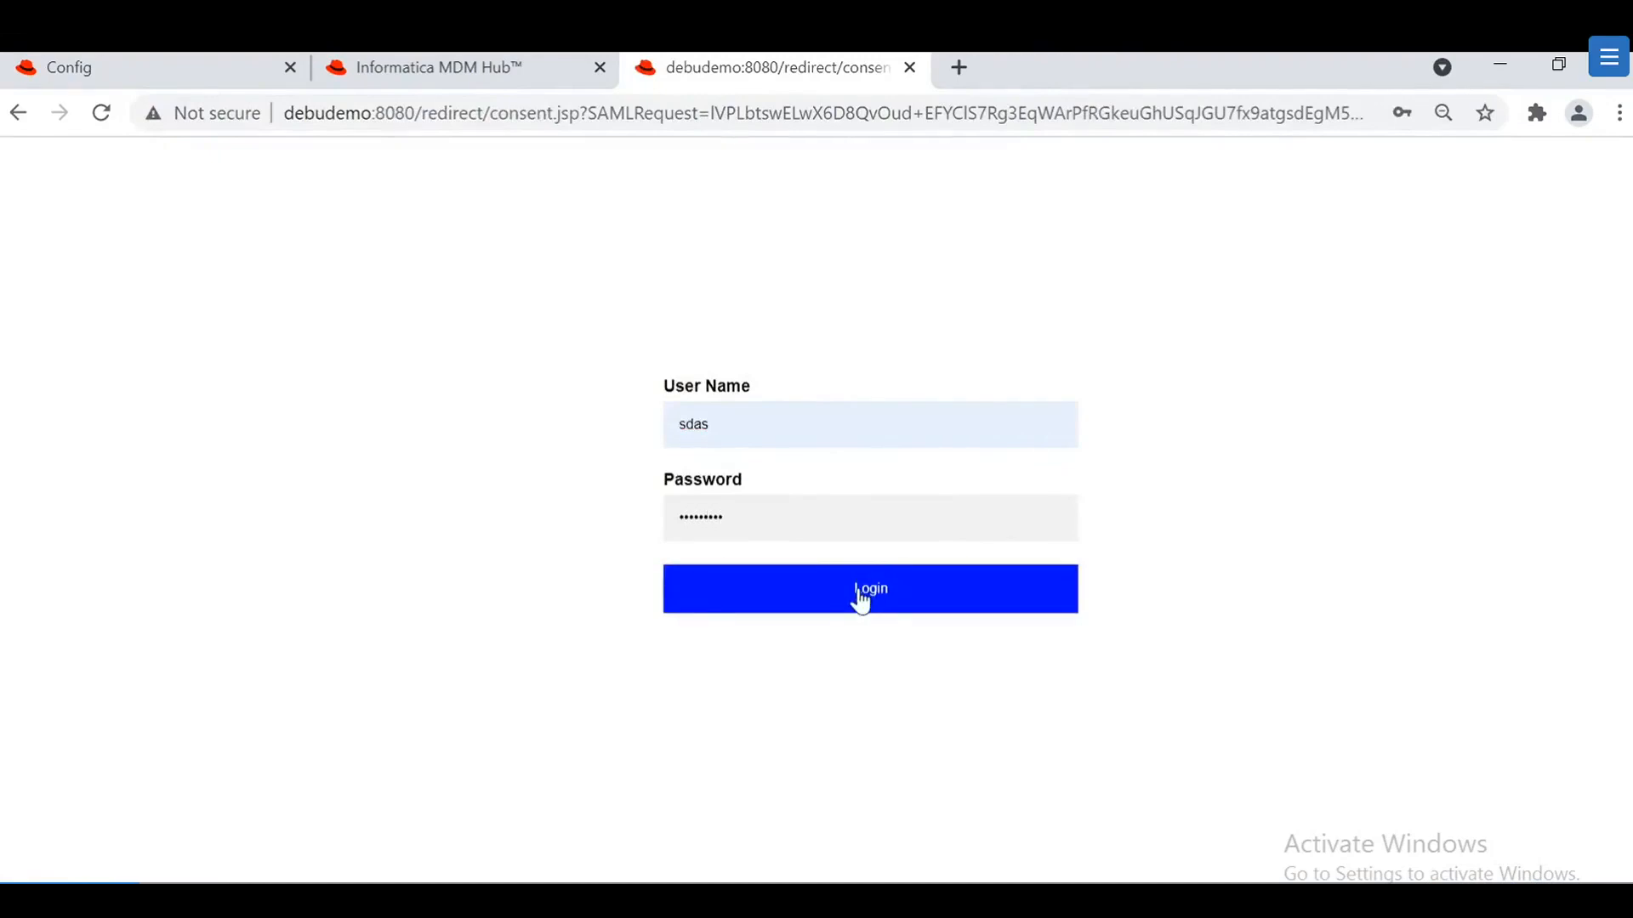
Step: Launch SAML-tracer from the Extensions menu, then submit the login to reach the e360 Home dashboard
{"action": "left_click", "coordinate": [1537, 114]}
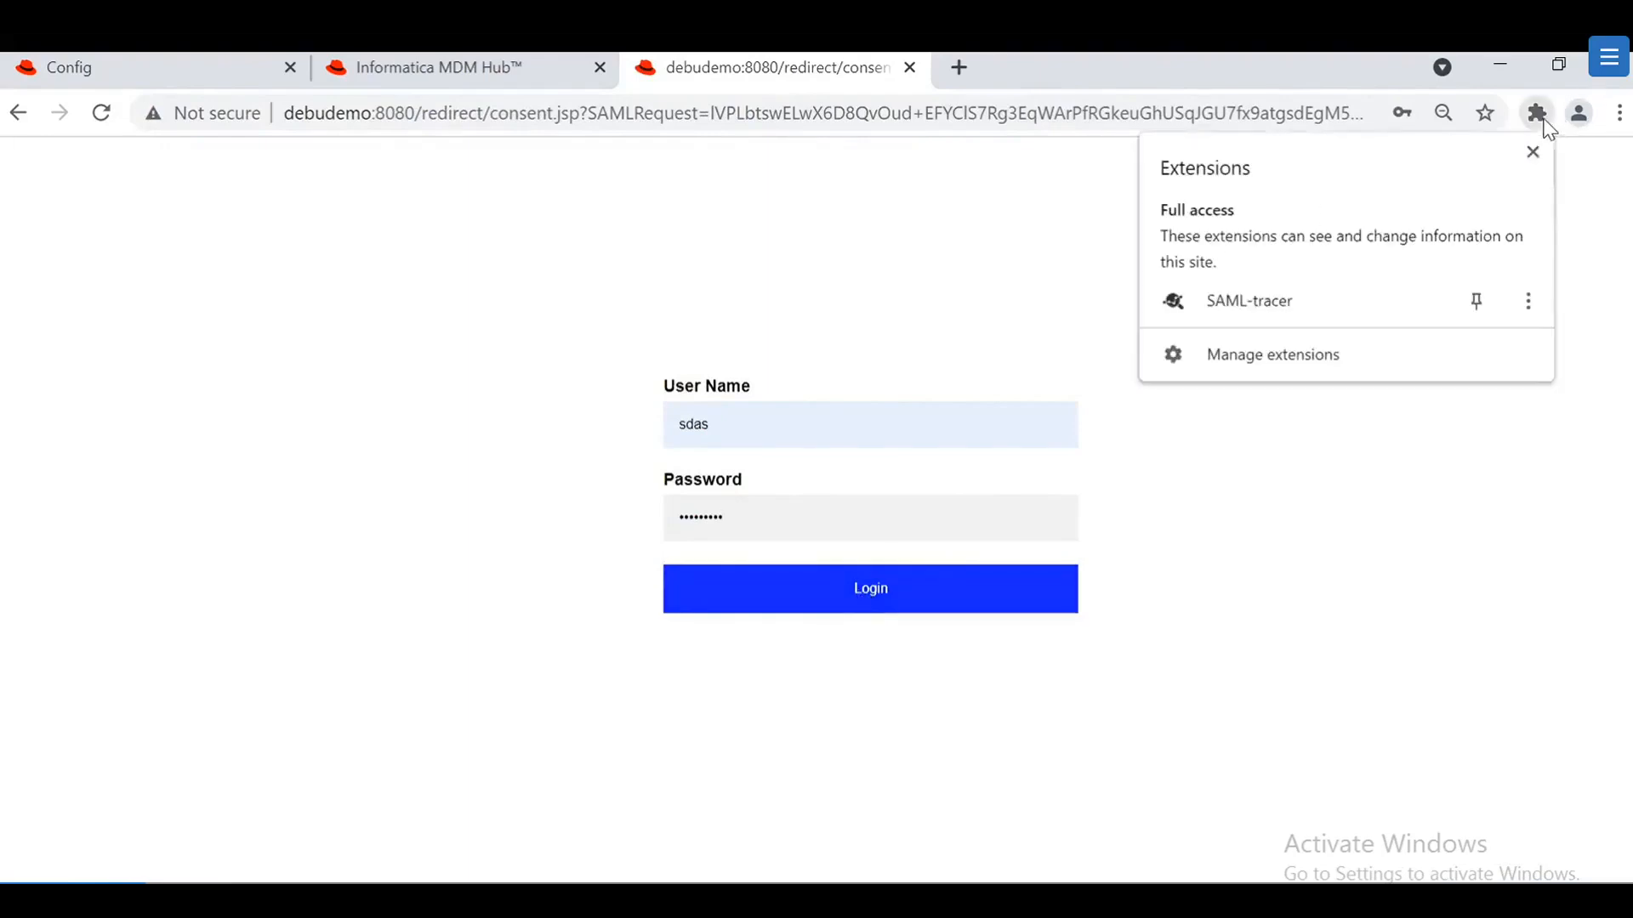
{"action": "left_click", "coordinate": [1268, 300]}
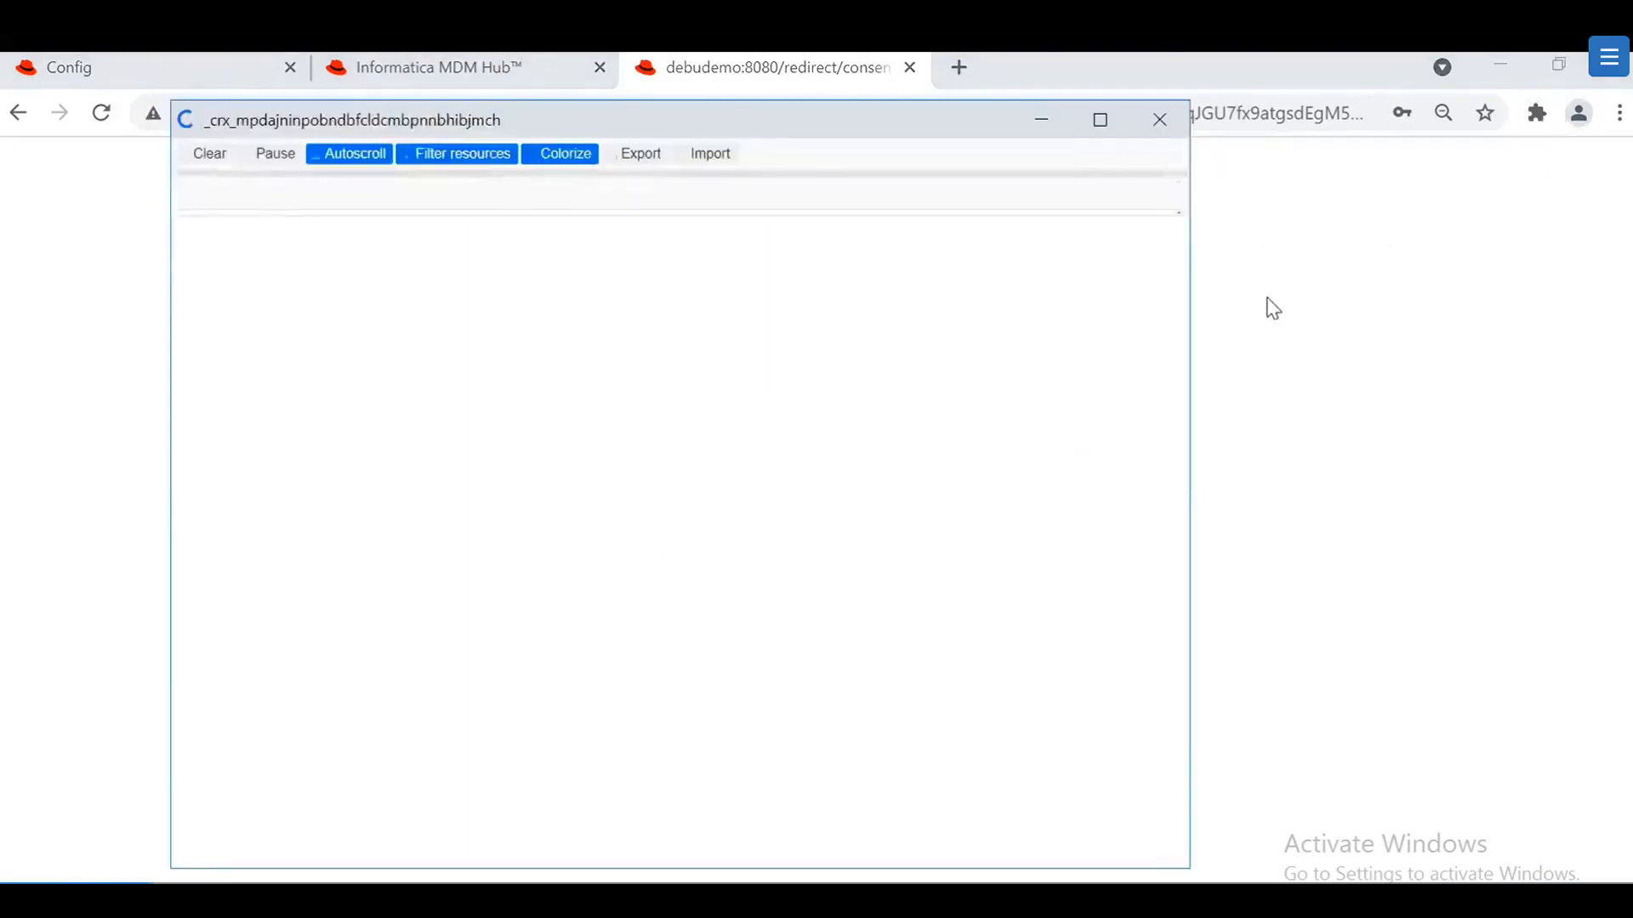
{"action": "left_click", "coordinate": [1052, 130]}
{"action": "left_click", "coordinate": [839, 588]}
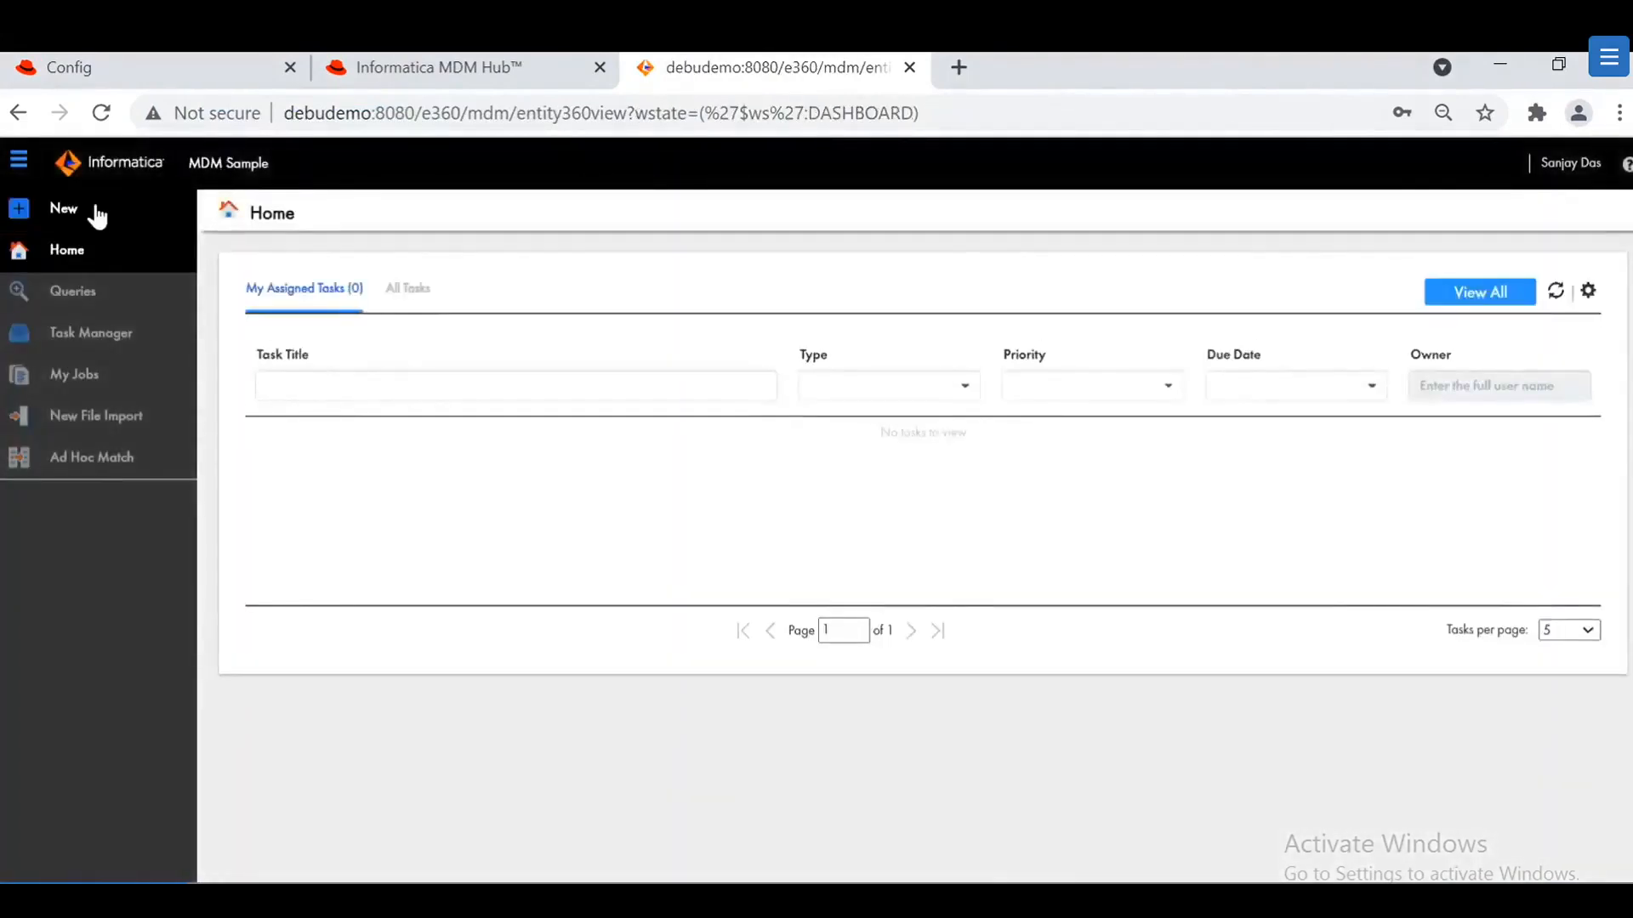
Step: Open and dismiss the New entity dialog, go to the Queries page, then open the user menu
{"action": "left_click", "coordinate": [19, 208]}
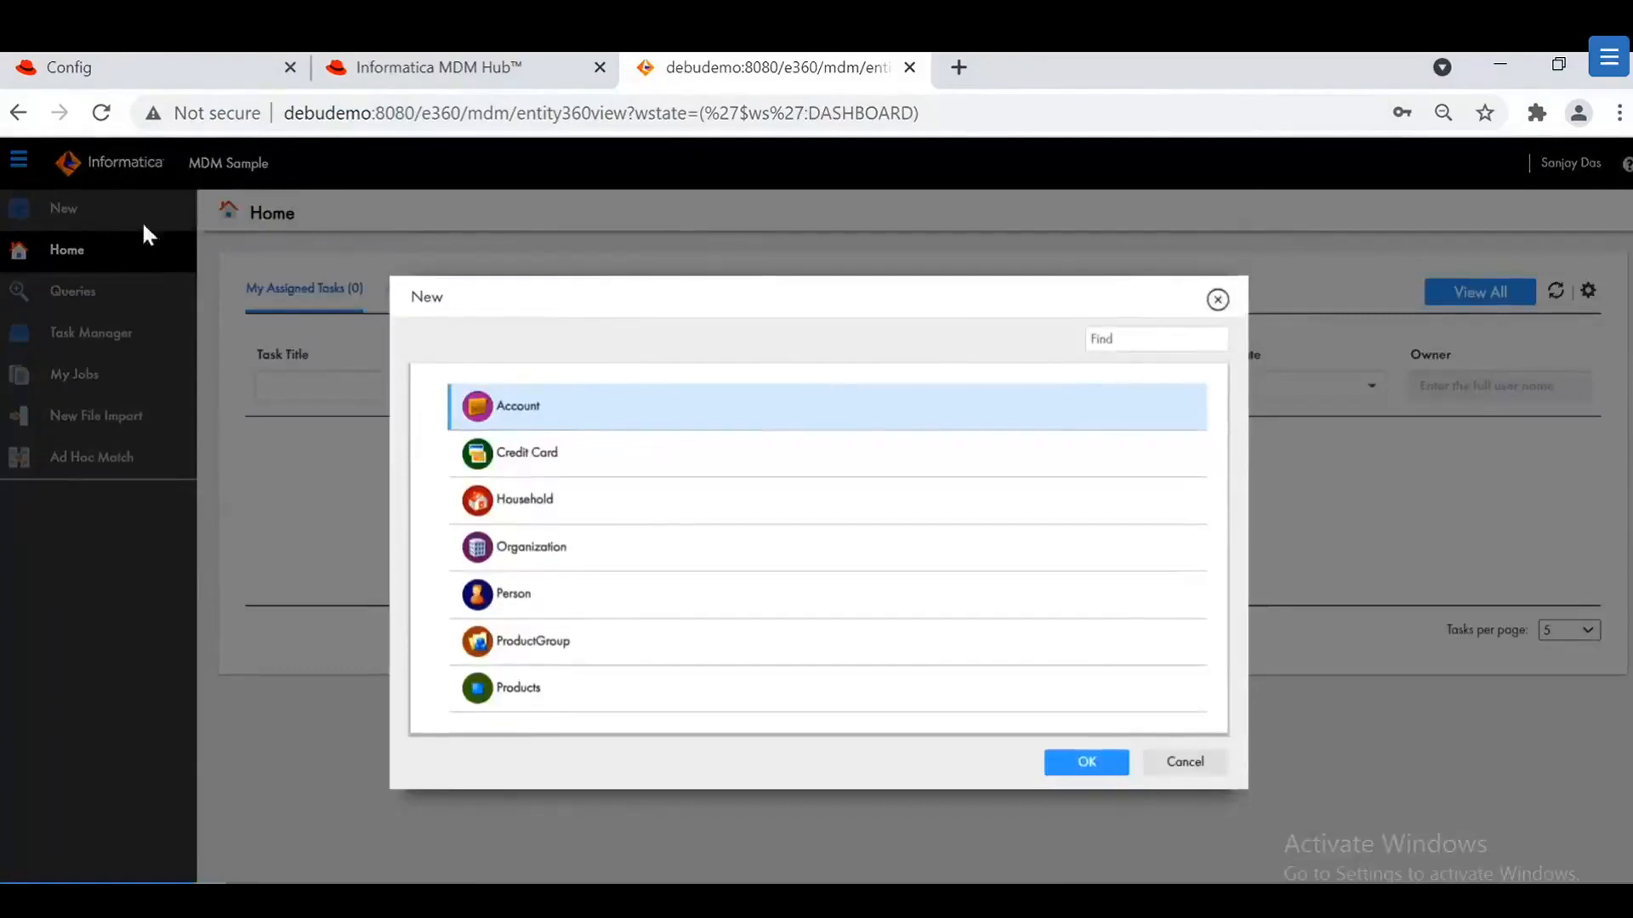
{"action": "left_click", "coordinate": [1218, 299]}
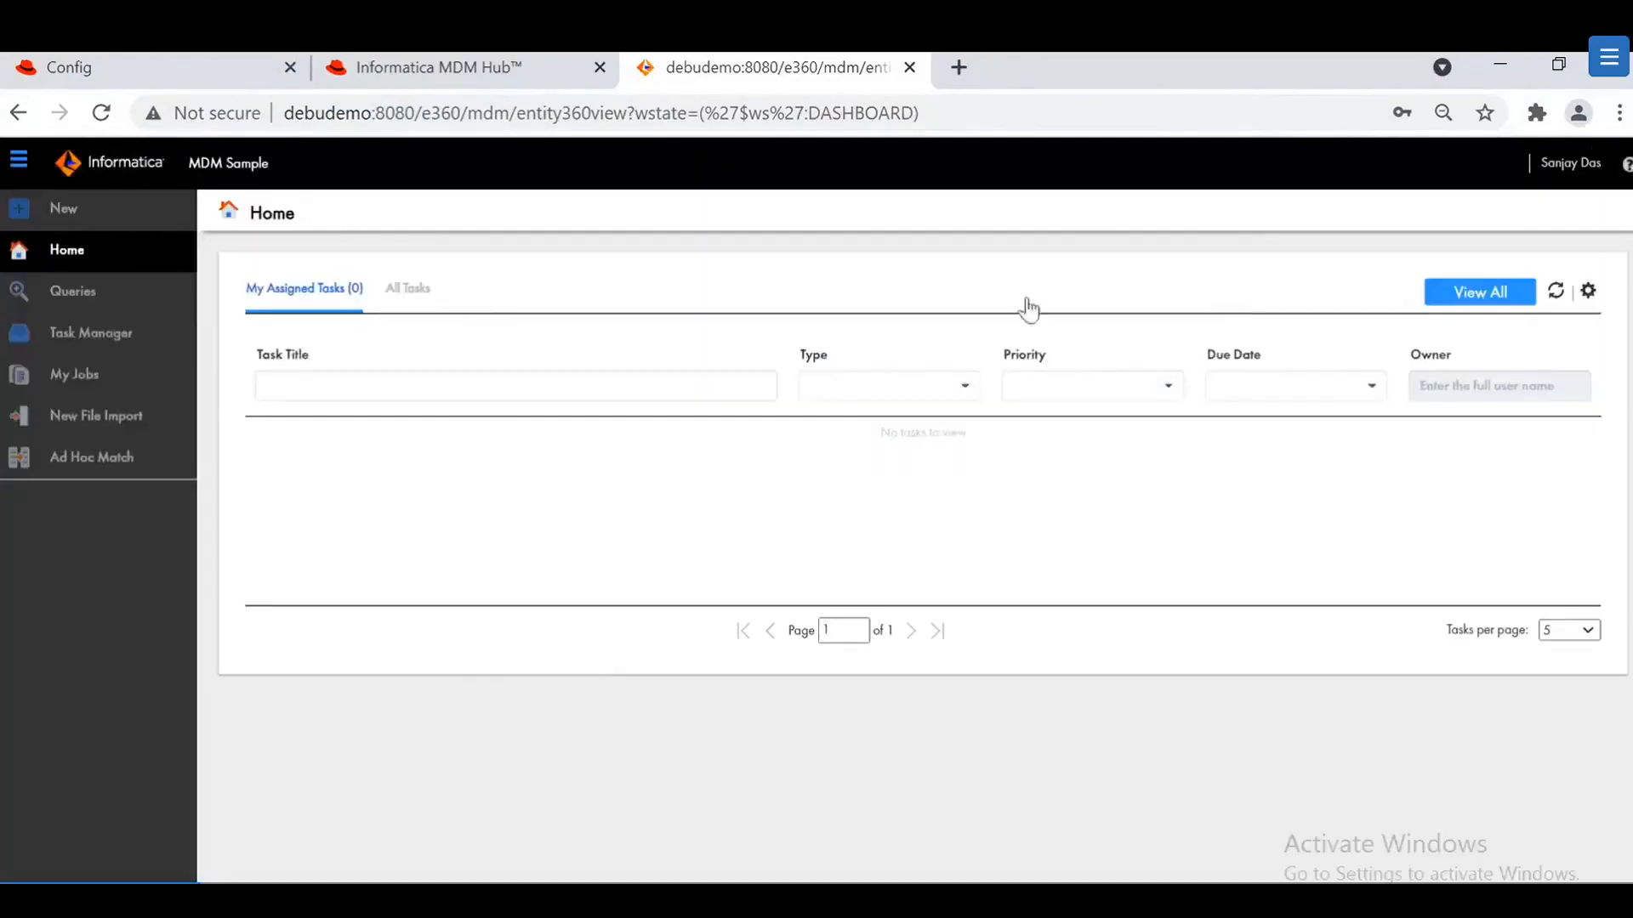
{"action": "left_click", "coordinate": [114, 303]}
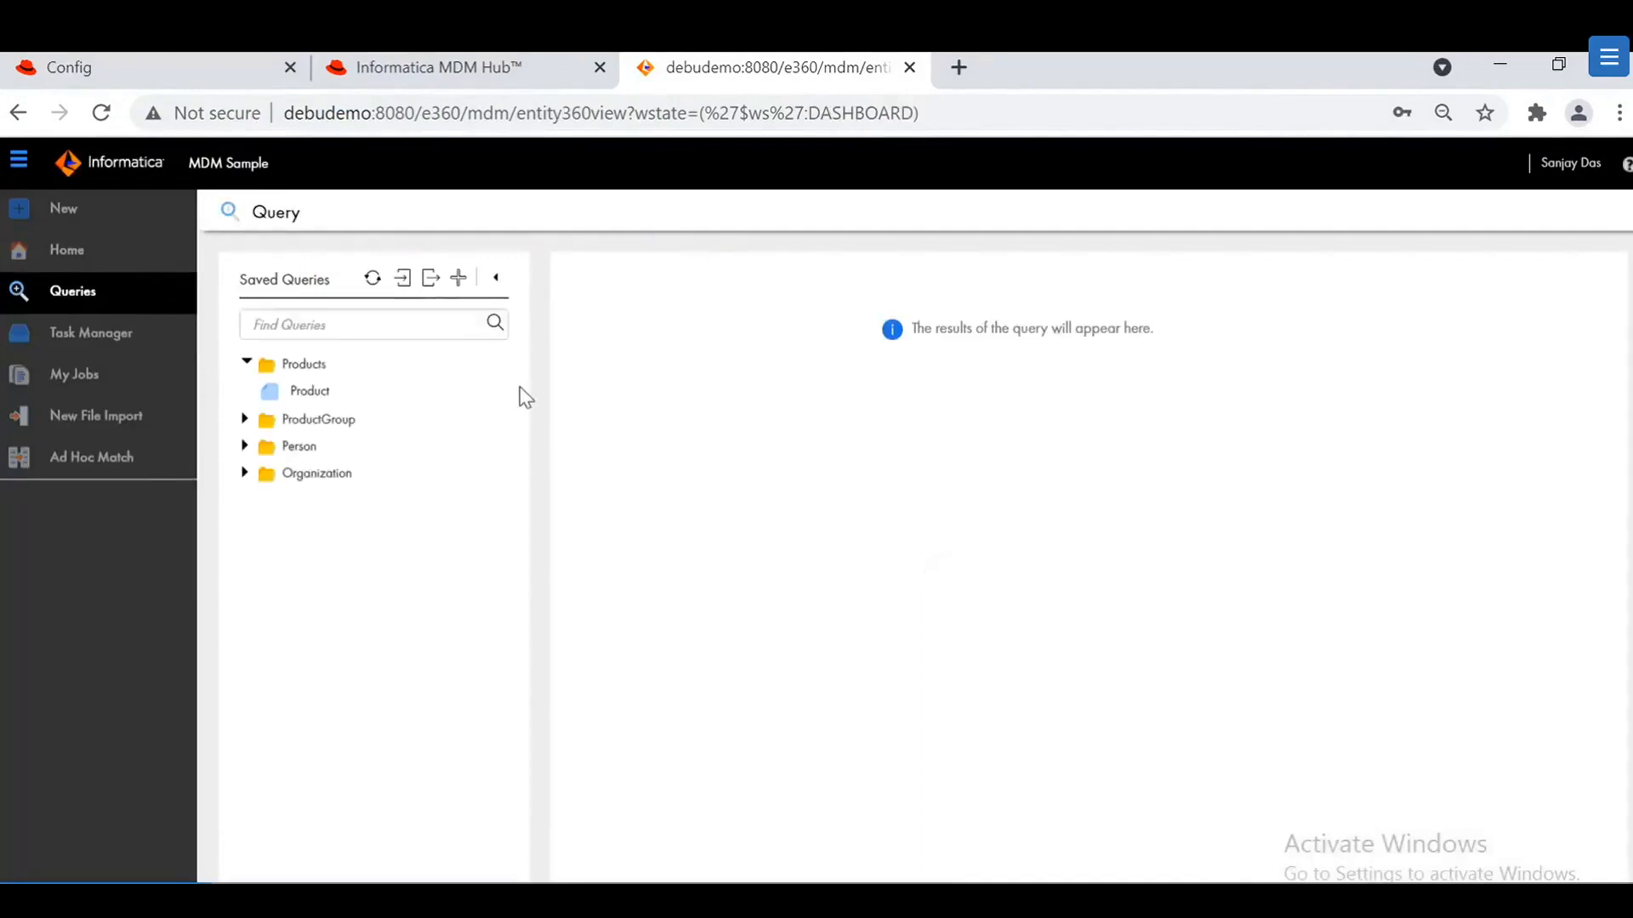
{"action": "left_click", "coordinate": [1561, 165]}
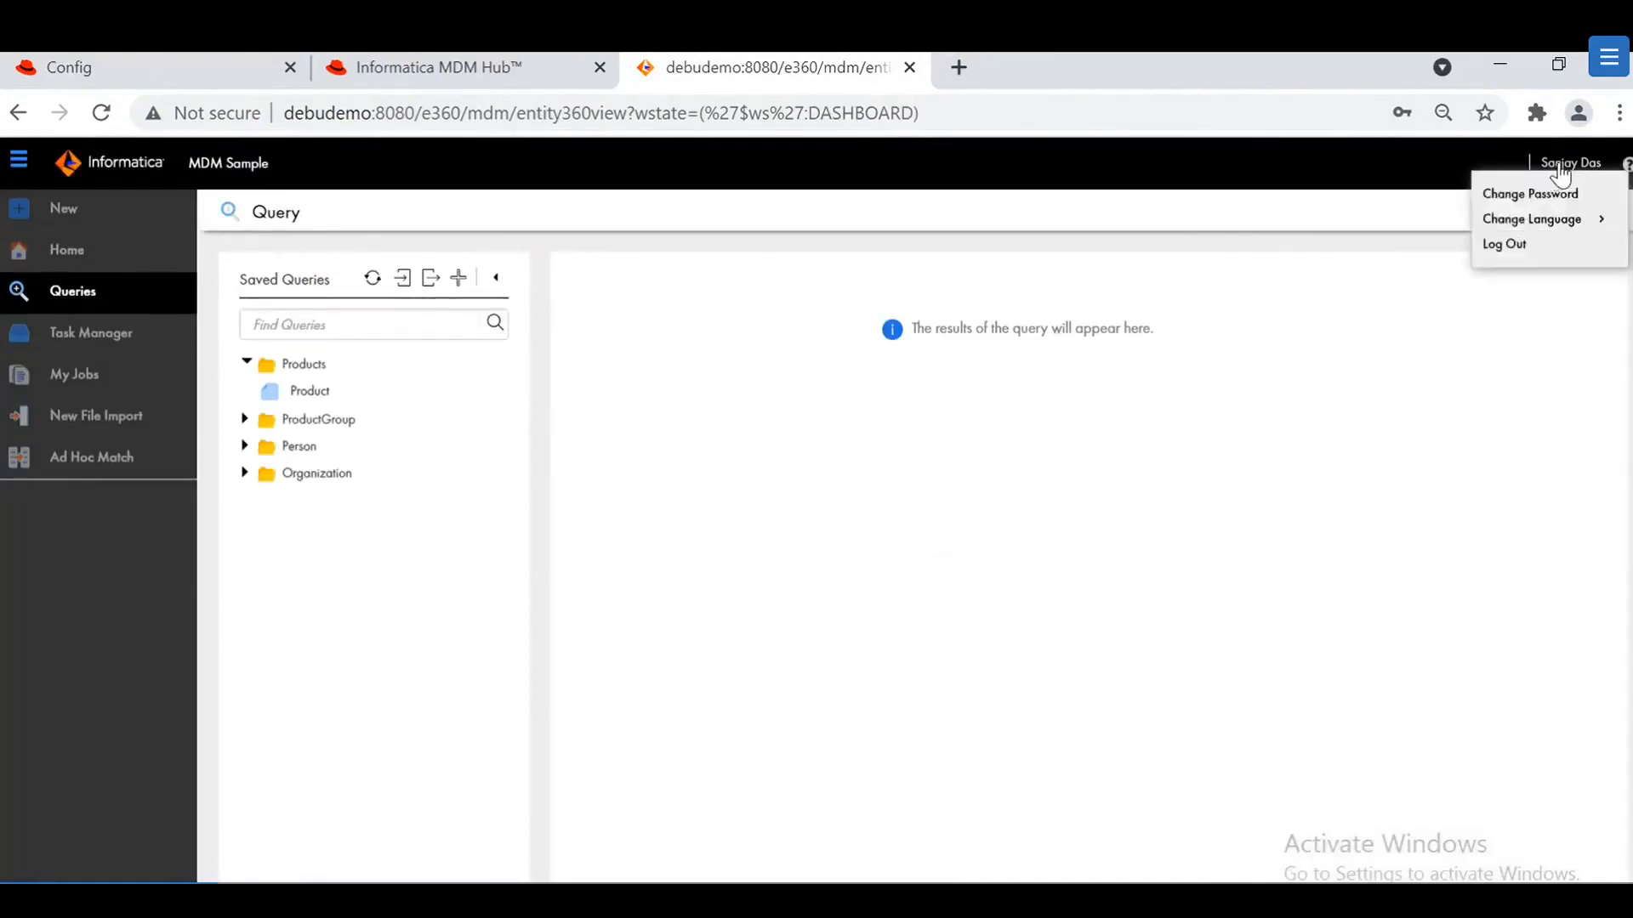
Step: Log out of e360, confirm it lands on google.com, and return to the Config tab
{"action": "left_click", "coordinate": [1504, 245]}
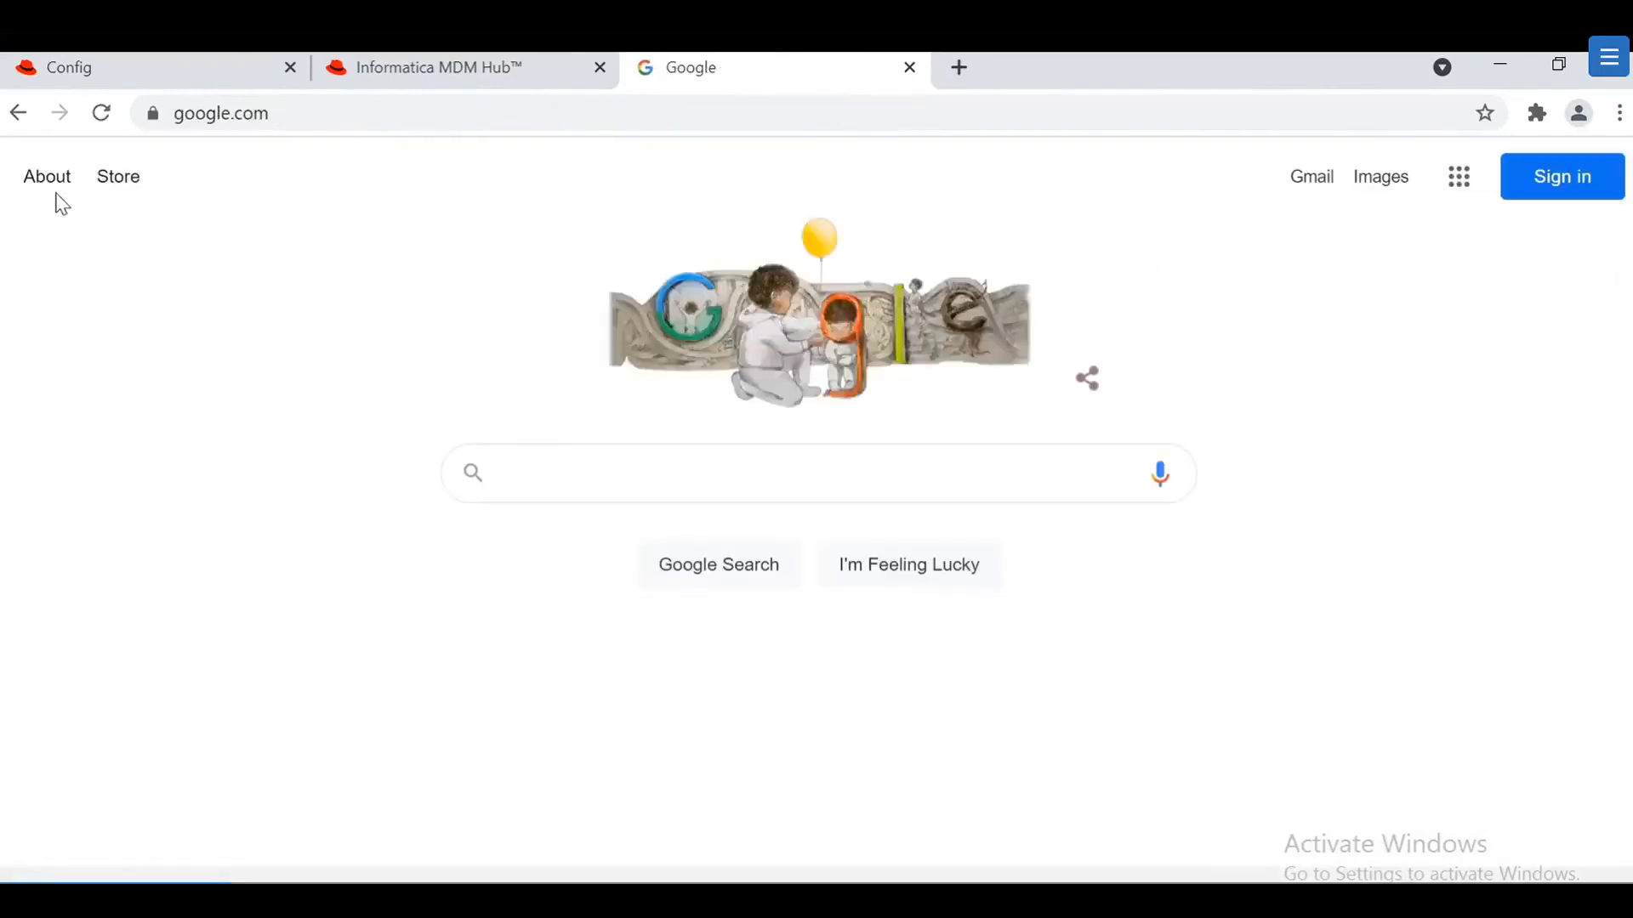
{"action": "left_click", "coordinate": [204, 113]}
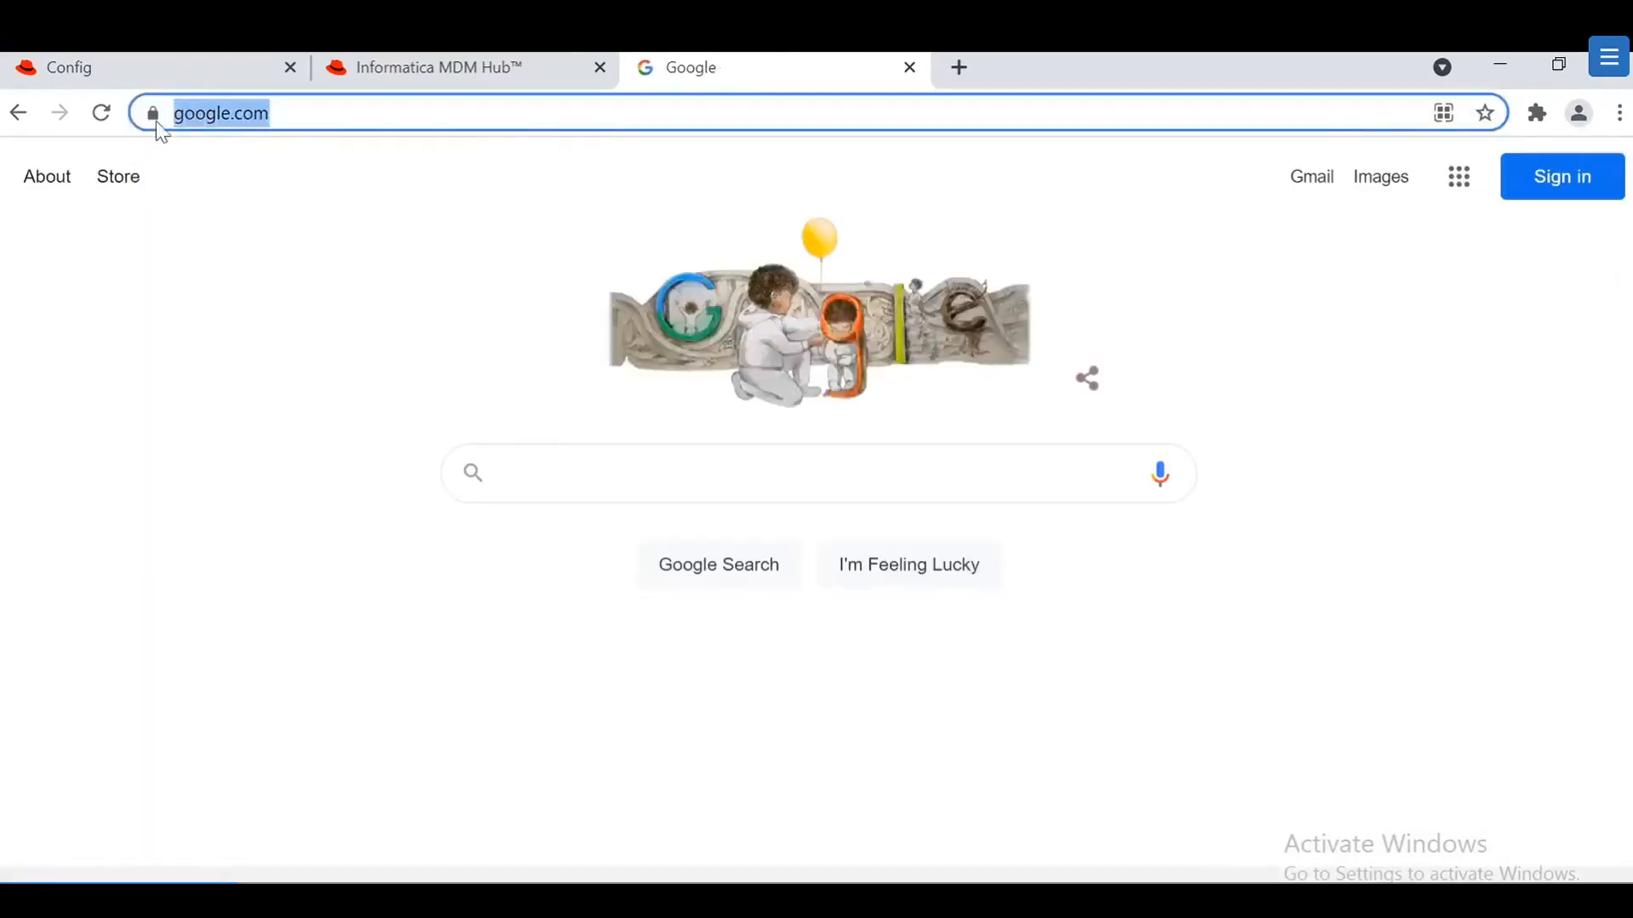
{"action": "left_click", "coordinate": [237, 77]}
{"action": "scroll", "coordinate": [308, 565], "scroll_direction": "down", "scroll_amount": 1}
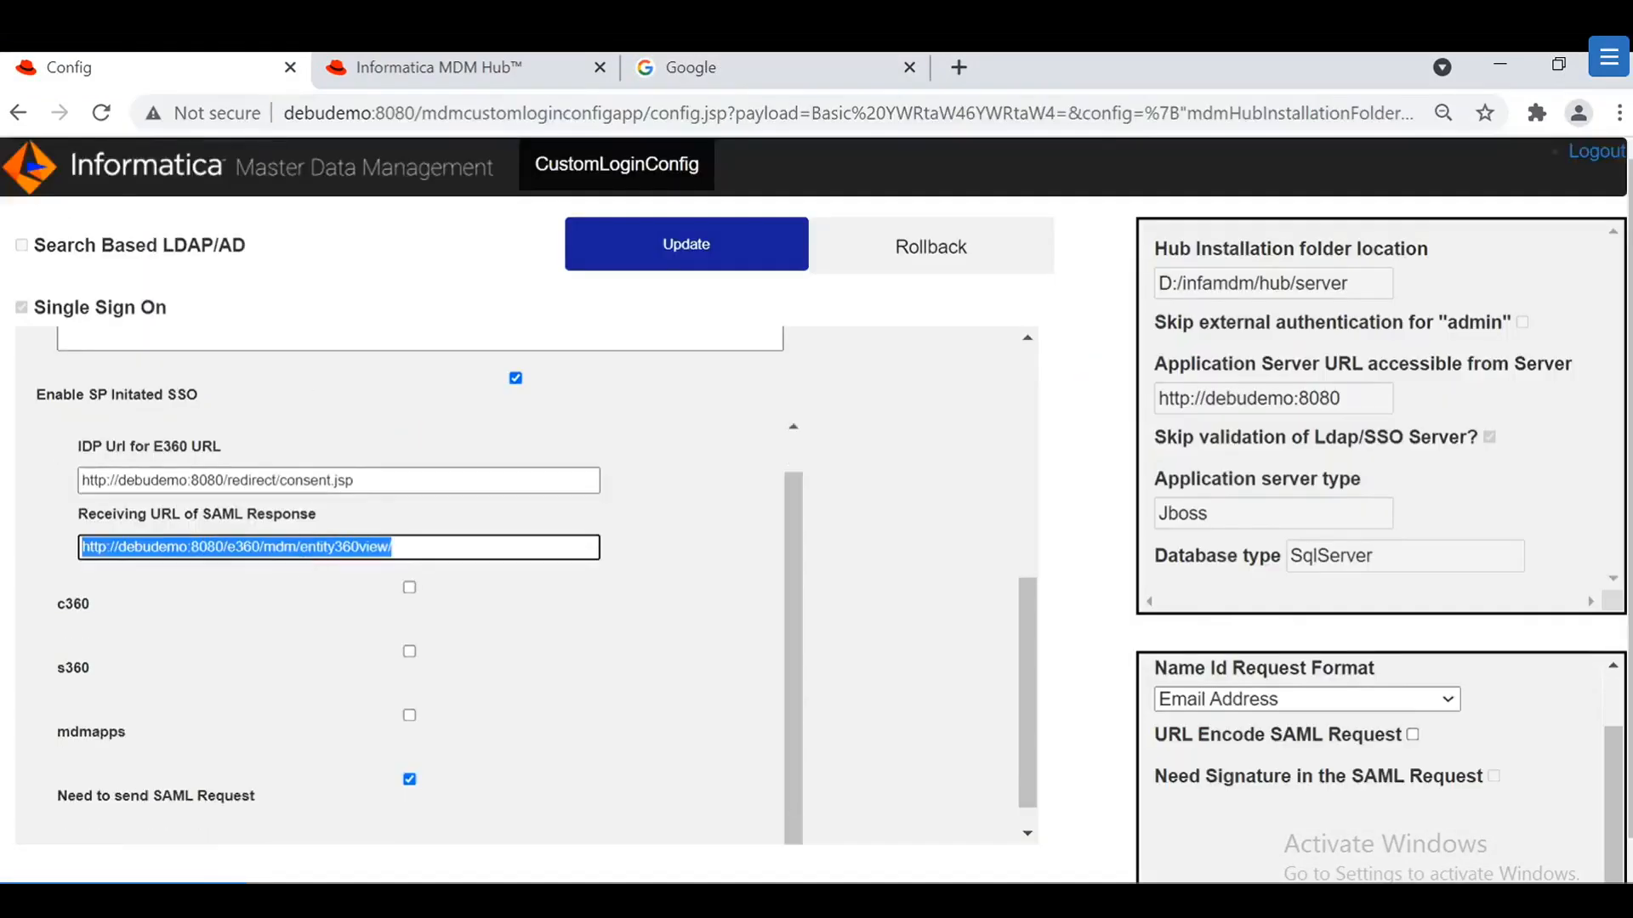
{"action": "scroll", "coordinate": [299, 514], "scroll_direction": "up", "scroll_amount": 6}
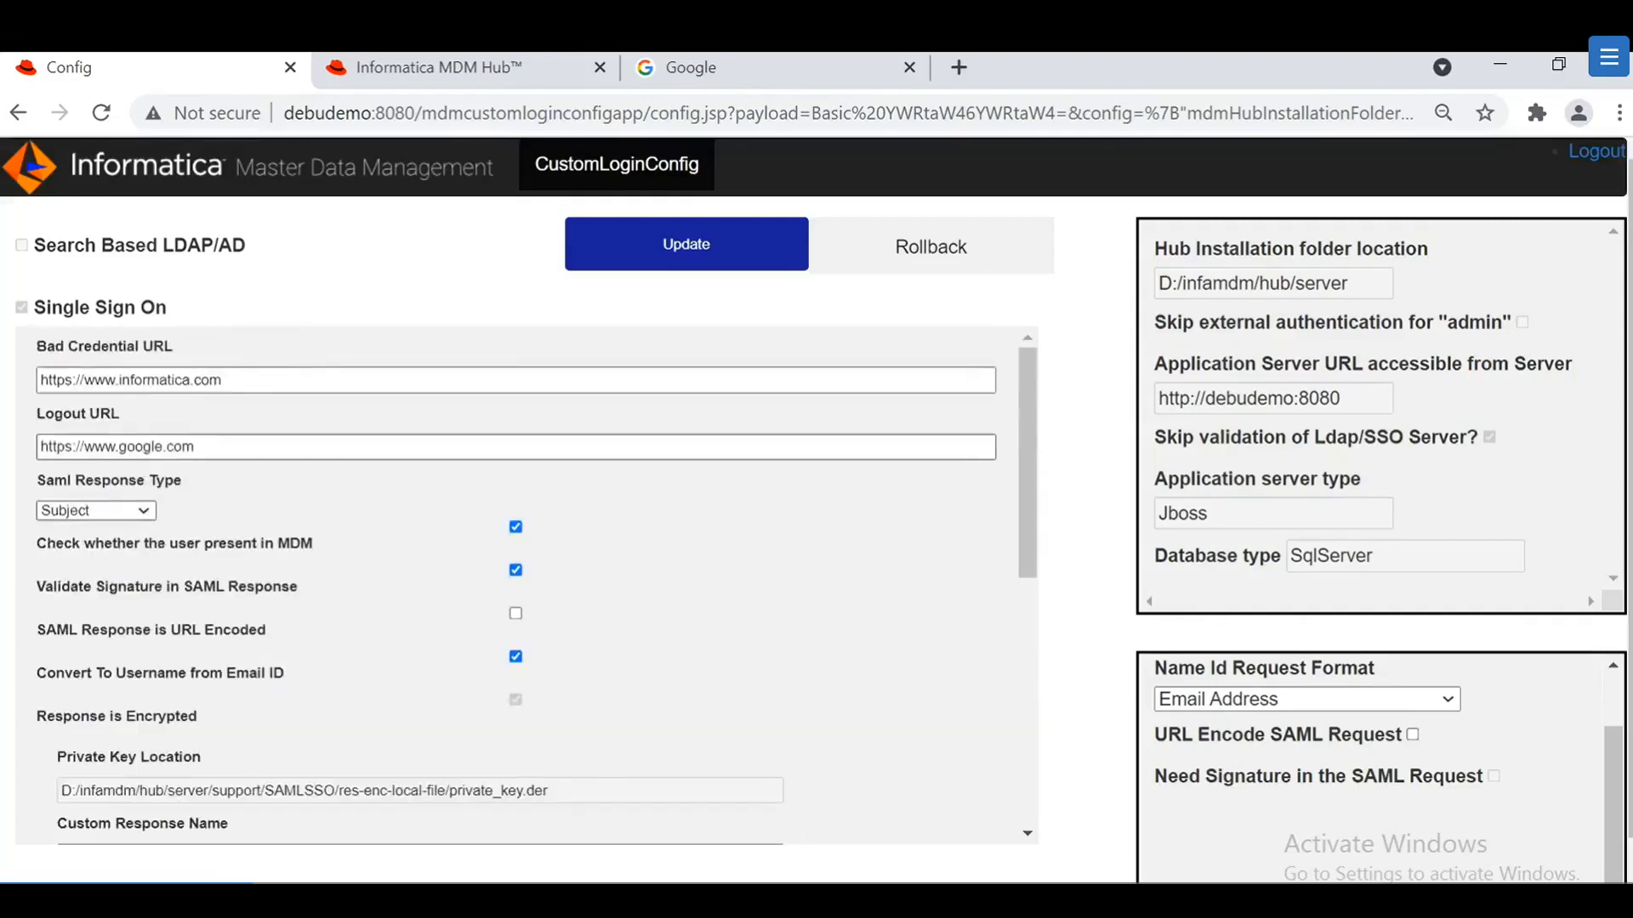
{"action": "left_click_drag", "start_coordinate": [196, 448], "coordinate": [17, 455]}
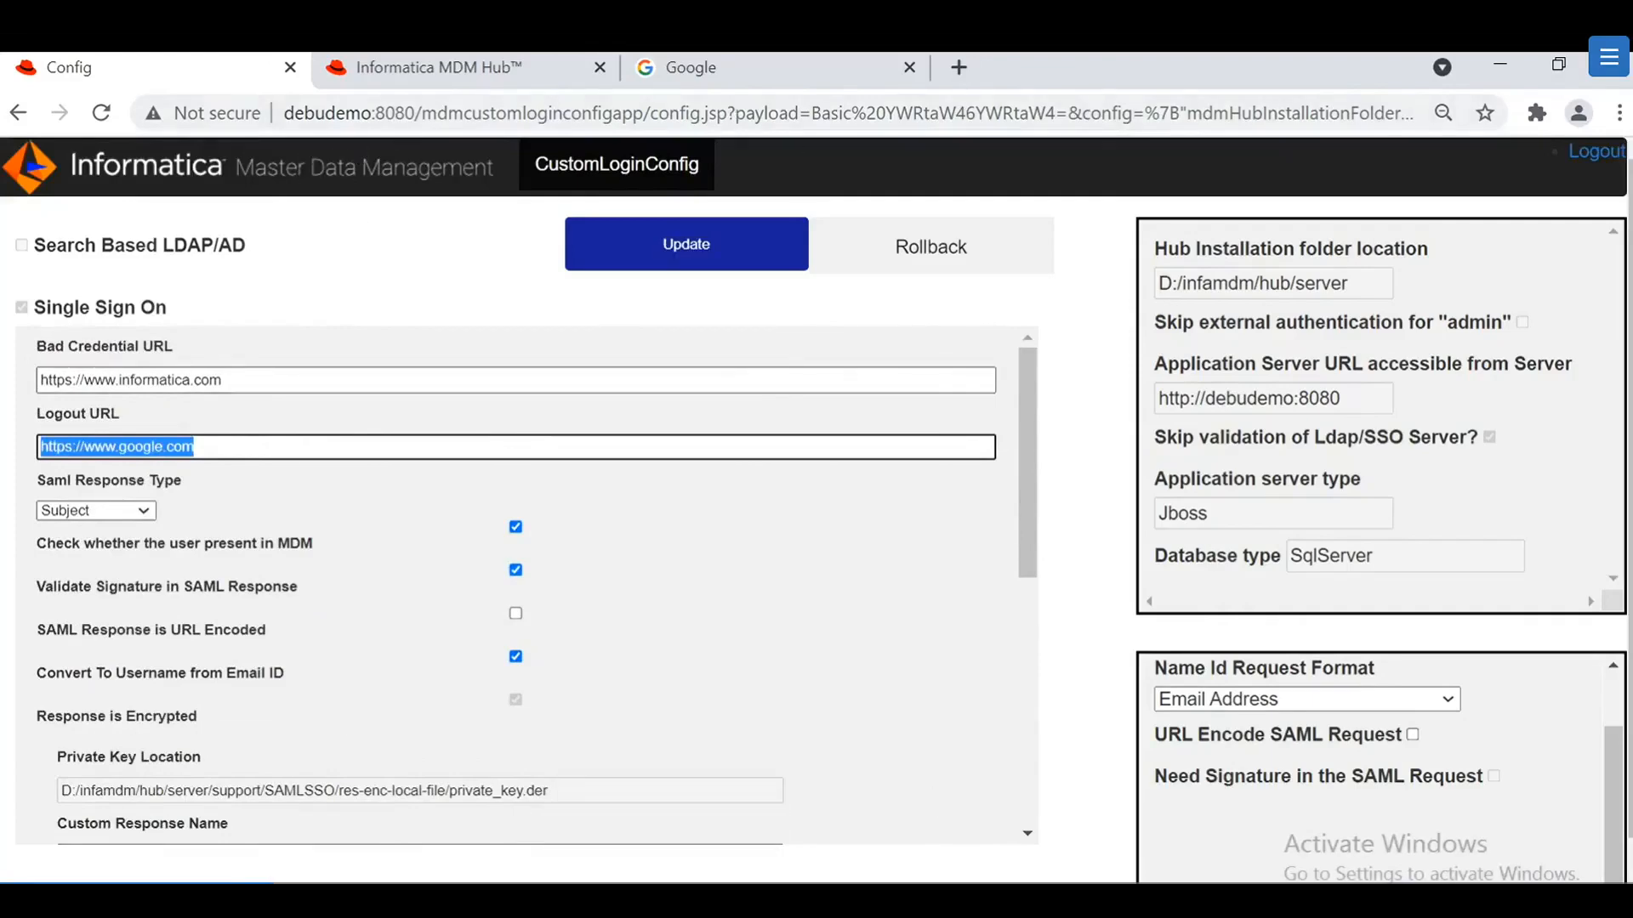
Step: Inspect the captured SAMLResponse in SAML-tracer's SAML tab, highlighting the encrypted CipherValue data
{"action": "mouse_move", "coordinate": [263, 858]}
{"action": "left_click", "coordinate": [336, 901]}
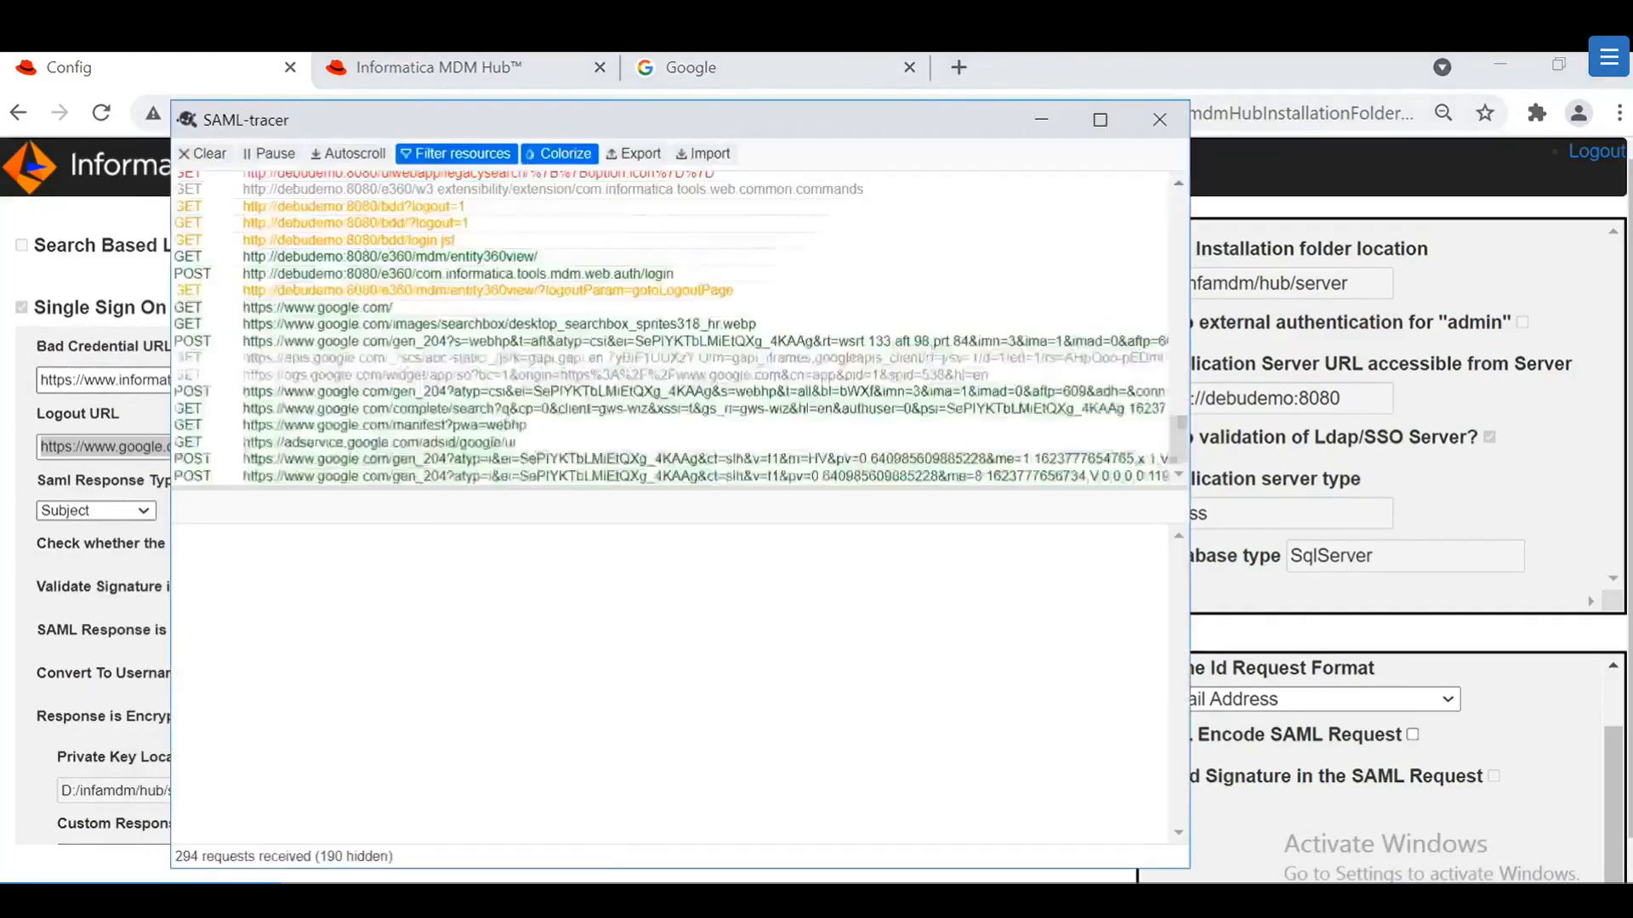
{"action": "scroll", "coordinate": [287, 296], "scroll_direction": "up", "scroll_amount": 4}
{"action": "scroll", "coordinate": [291, 304], "scroll_direction": "up", "scroll_amount": 10}
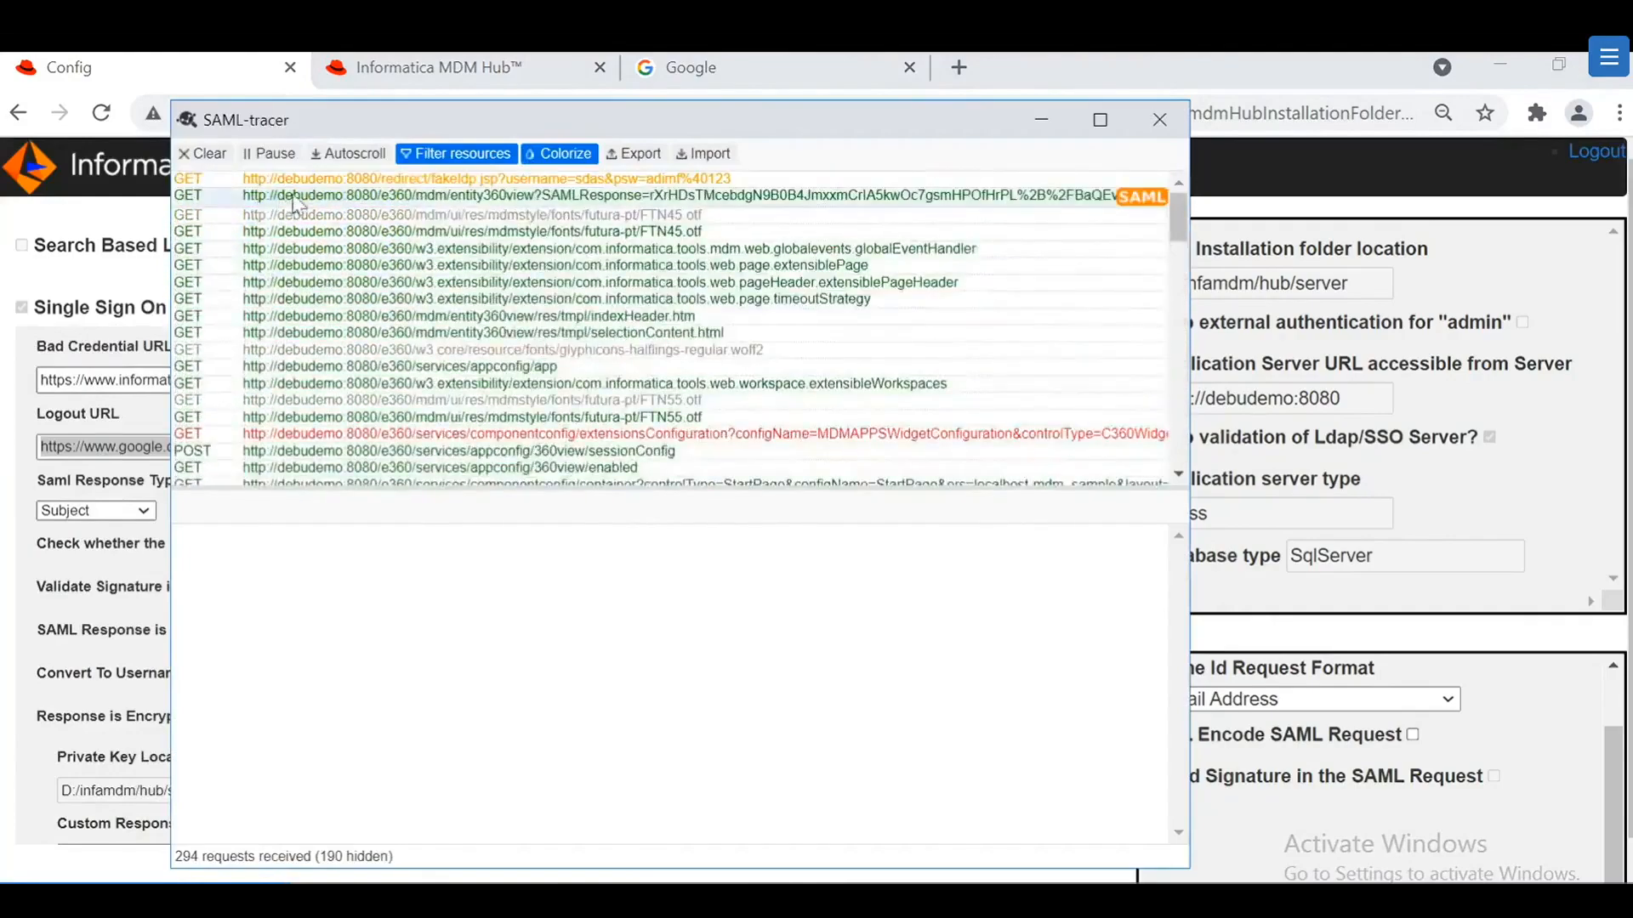
{"action": "left_click", "coordinate": [710, 197]}
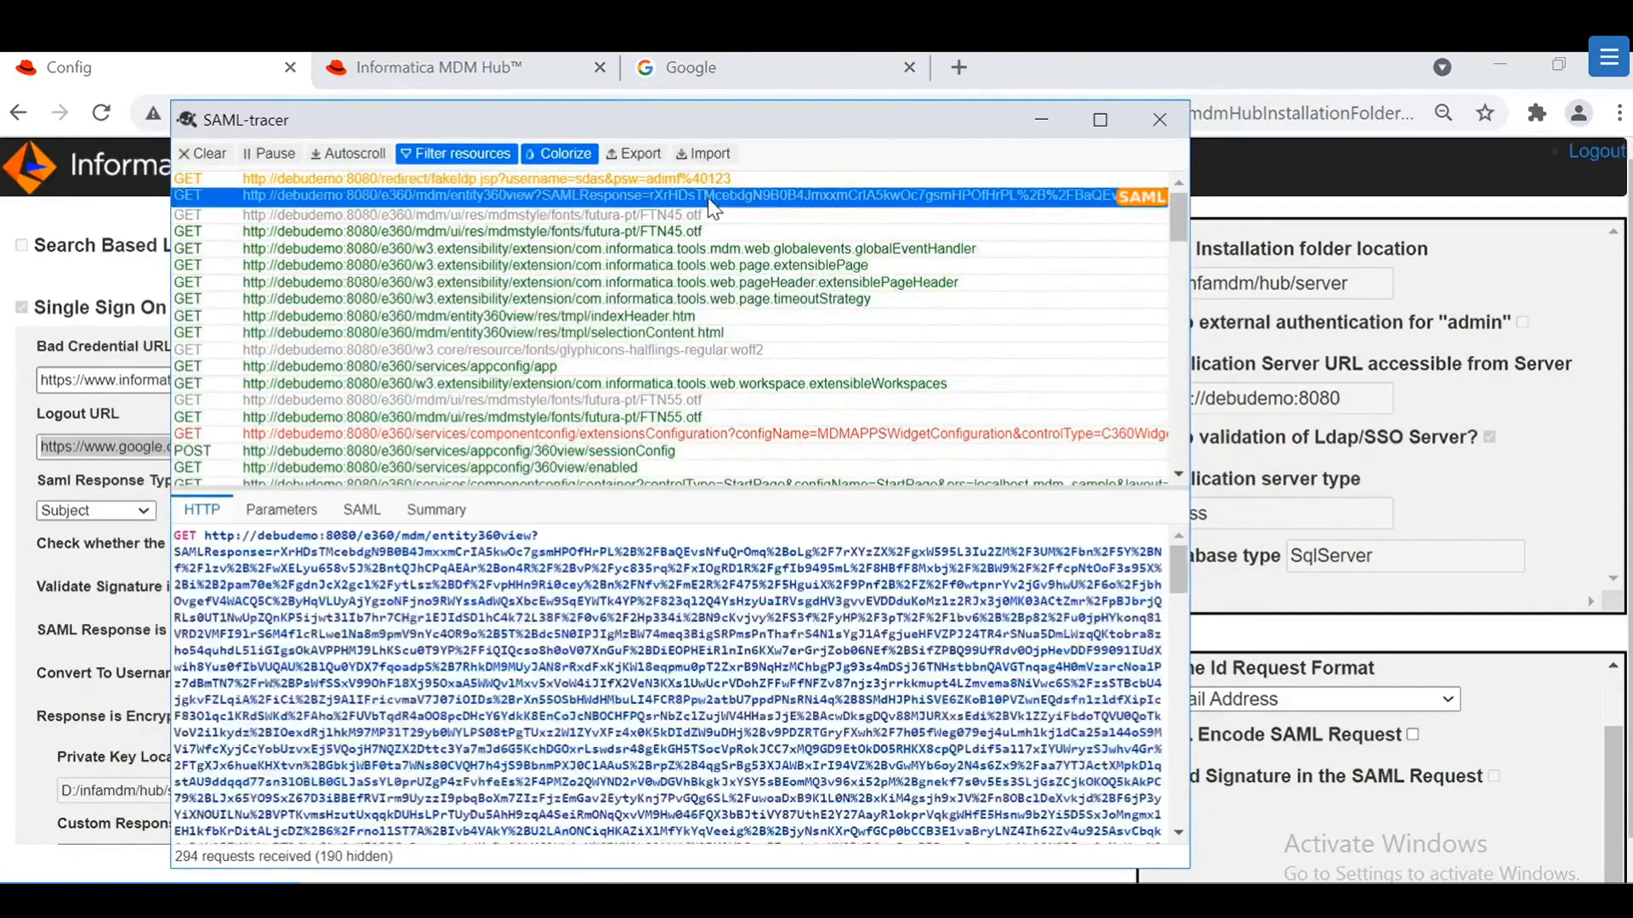
{"action": "left_click", "coordinate": [361, 510]}
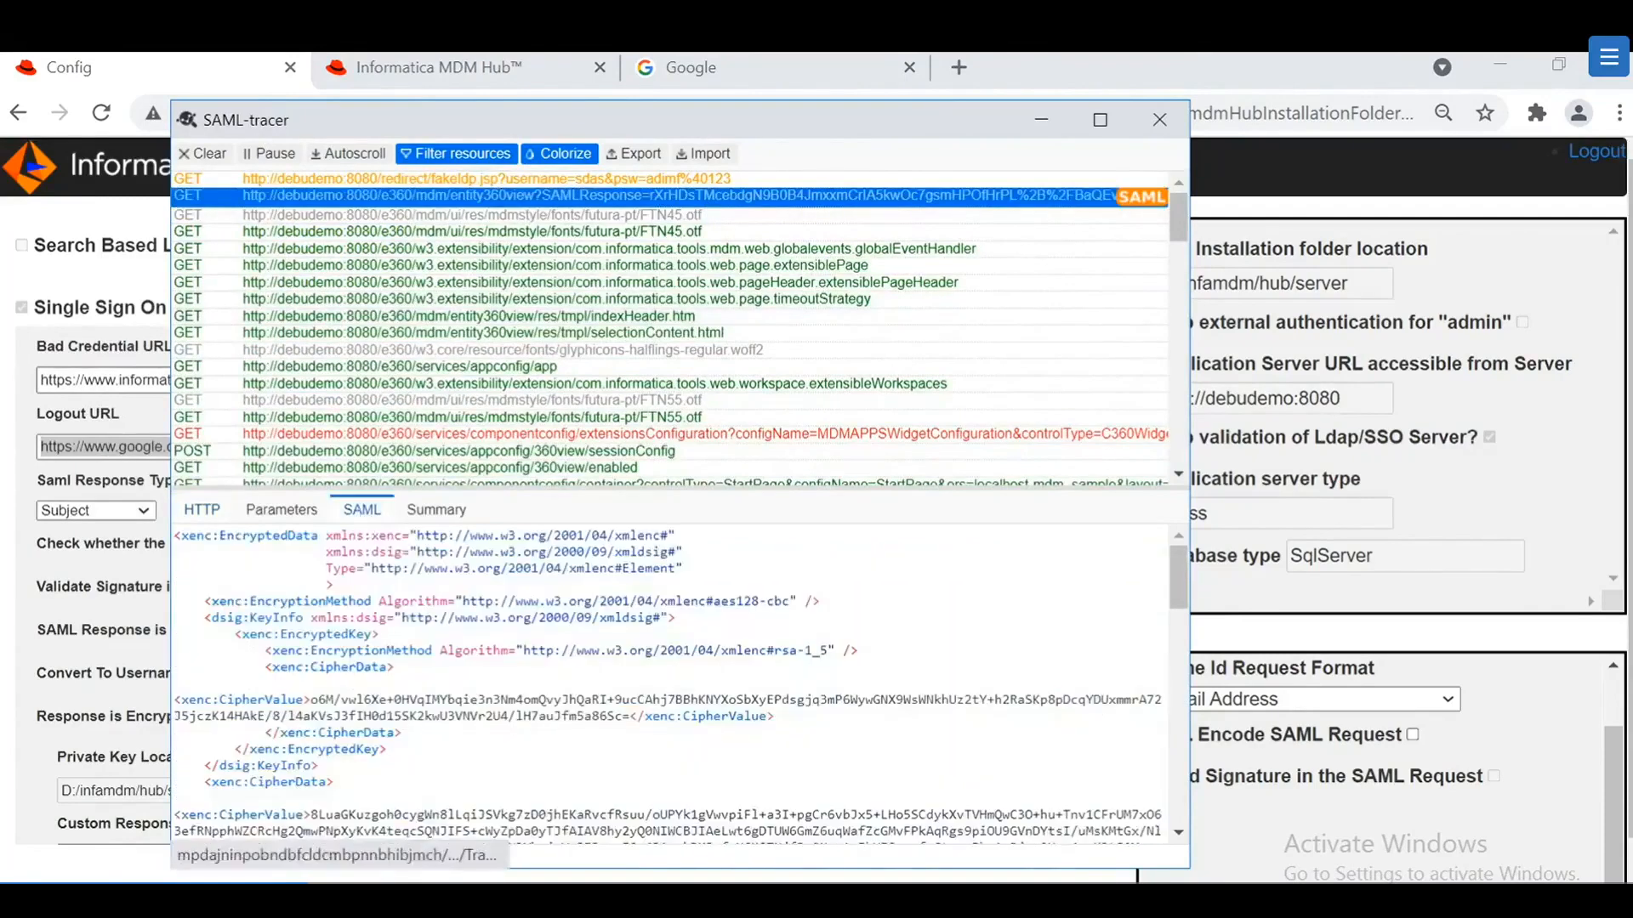
{"action": "scroll", "coordinate": [312, 696], "scroll_direction": "down", "scroll_amount": 5}
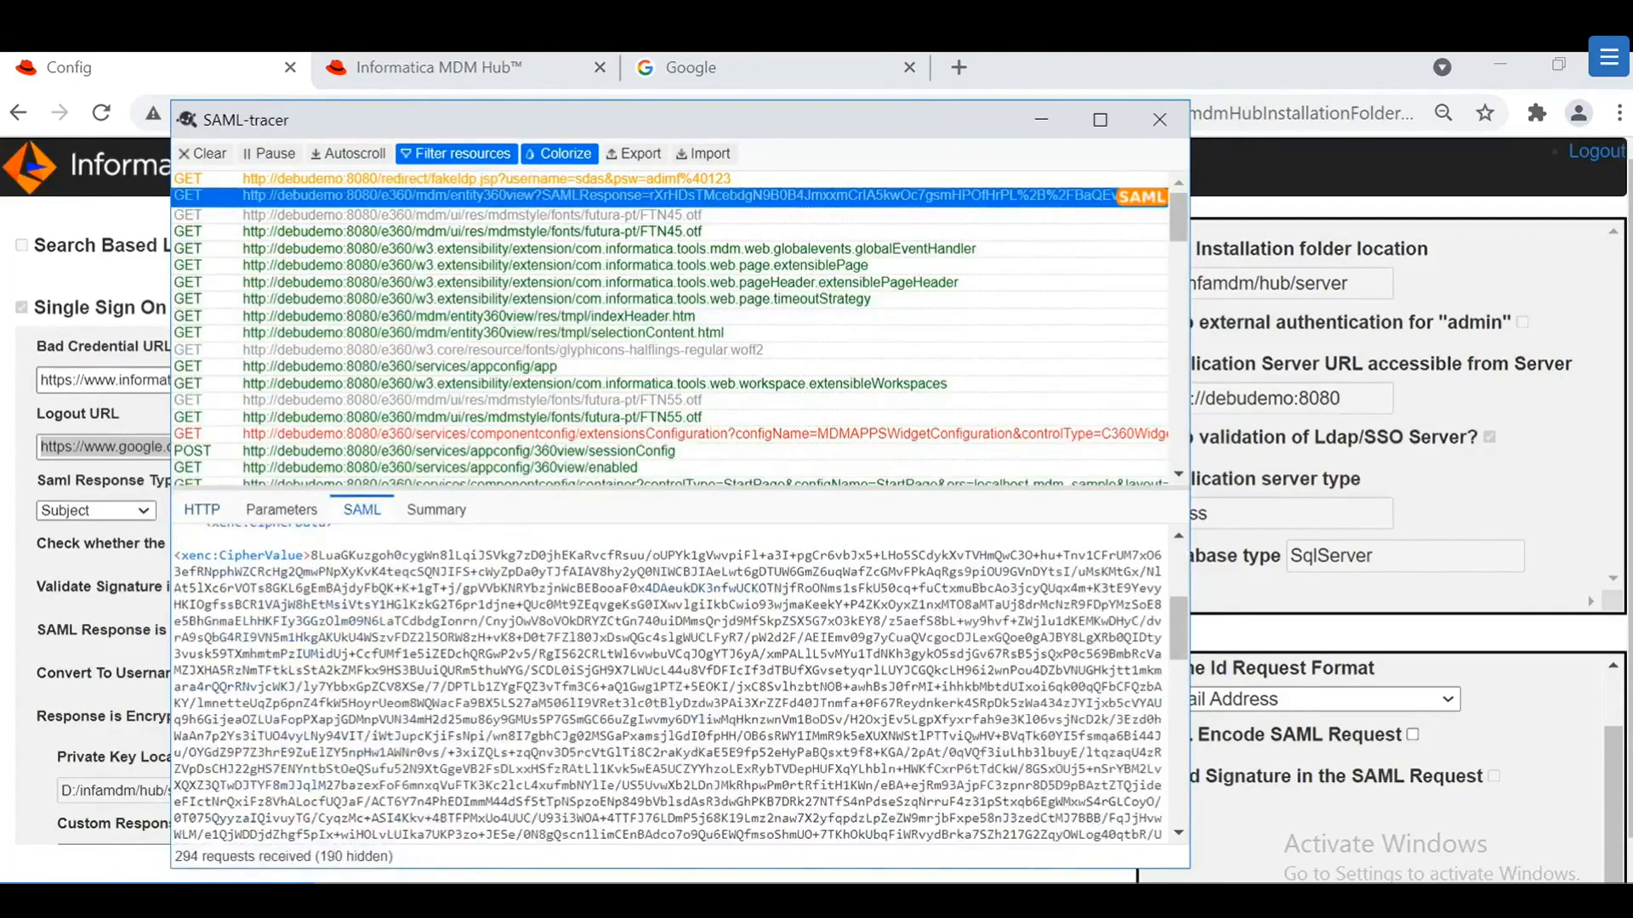
{"action": "left_click_drag", "start_coordinate": [219, 555], "coordinate": [477, 555]}
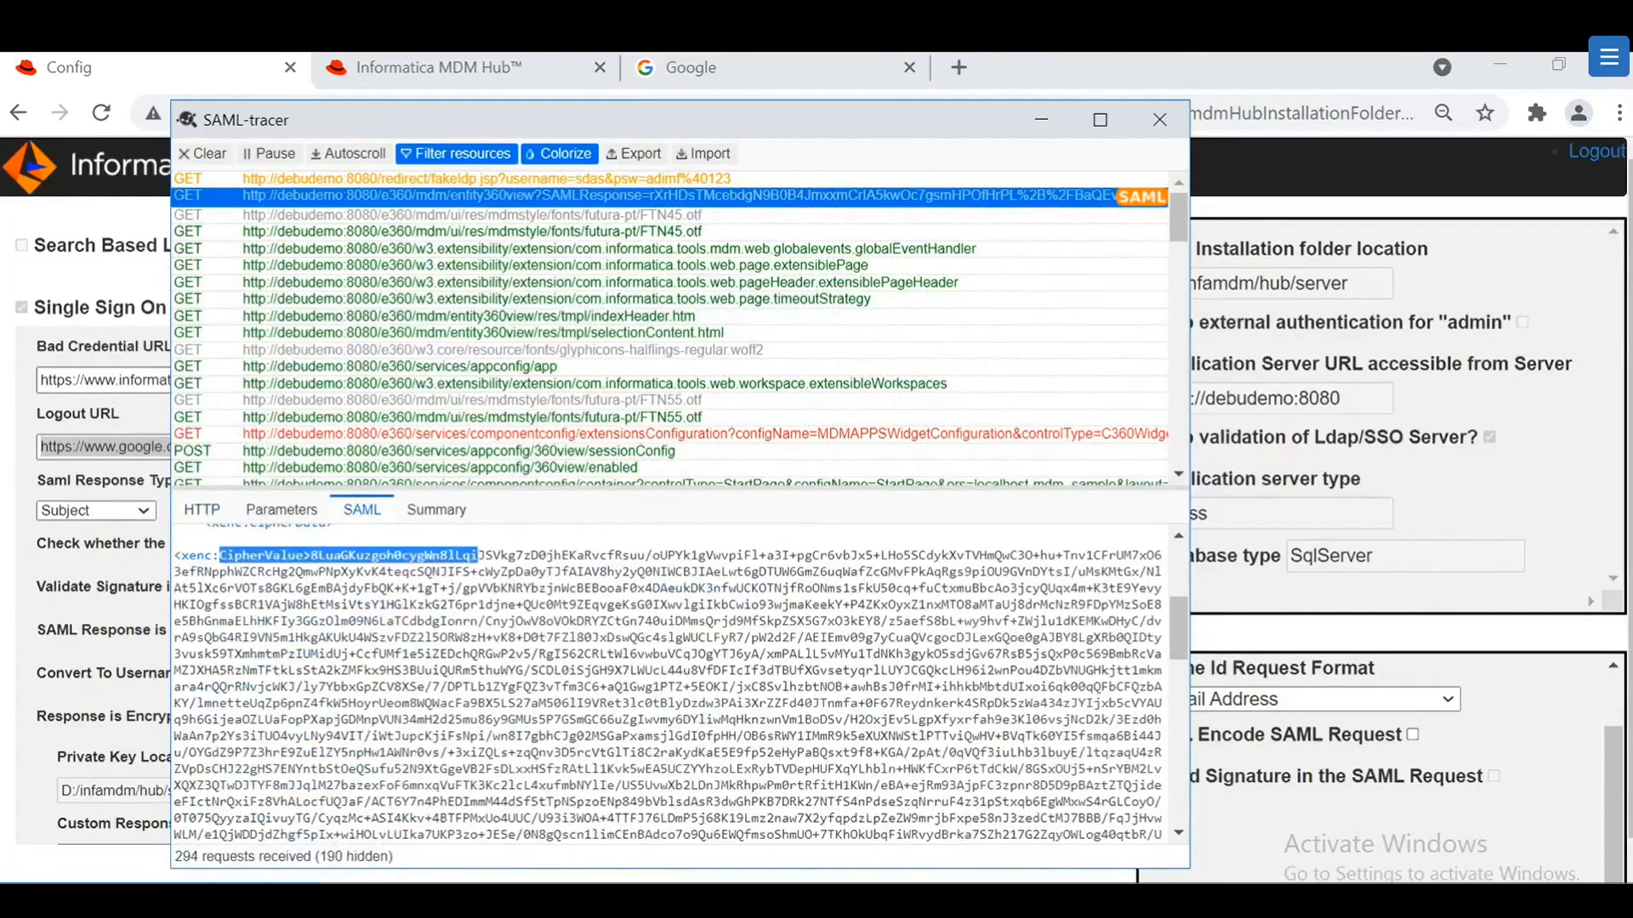
{"action": "left_click", "coordinate": [478, 556]}
{"action": "left_click_drag", "start_coordinate": [478, 556], "coordinate": [728, 877]}
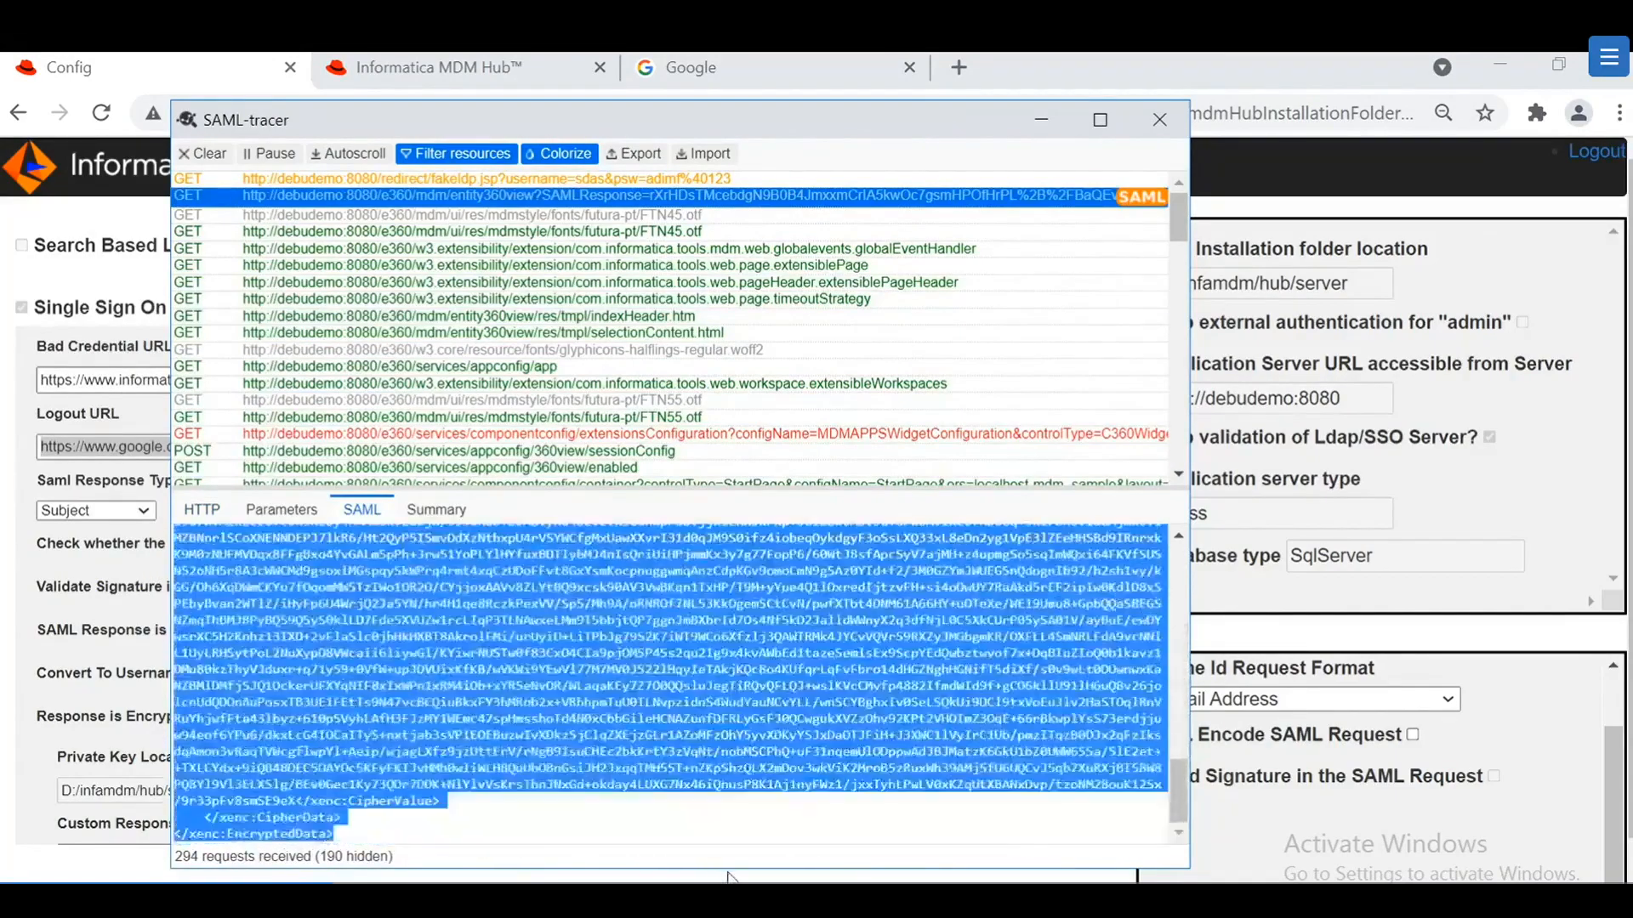
{"action": "left_click", "coordinate": [571, 824]}
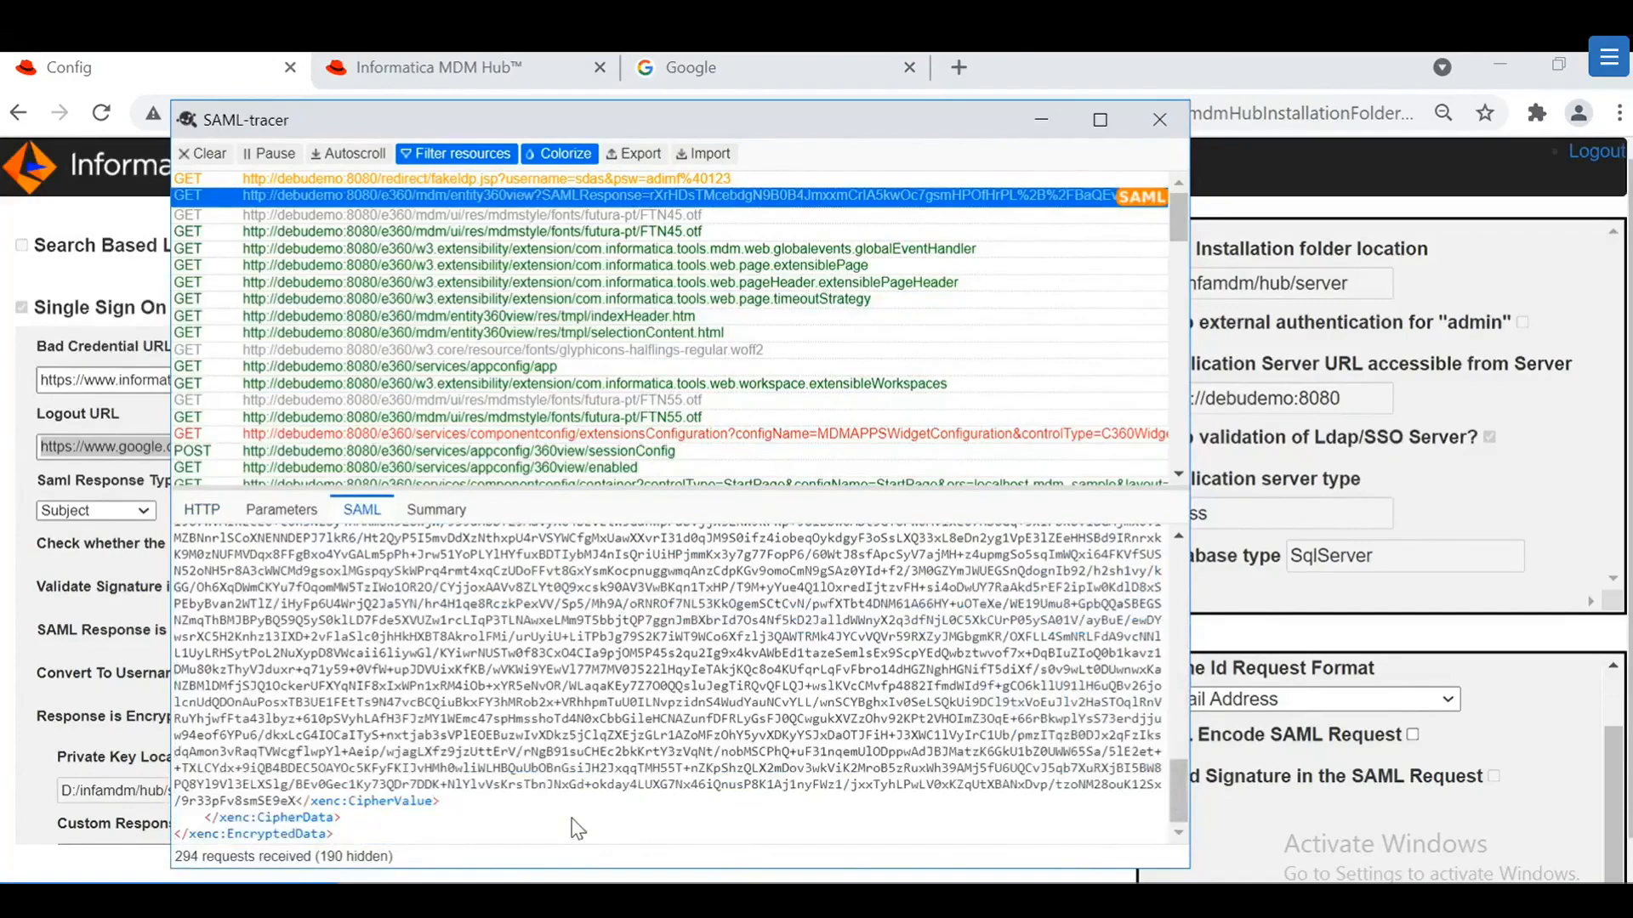
Step: Minimise SAML-tracer and switch to File Explorer showing D:\infamdm\hub
{"action": "left_click", "coordinate": [1041, 120]}
{"action": "scroll", "coordinate": [125, 545], "scroll_direction": "down", "scroll_amount": 2}
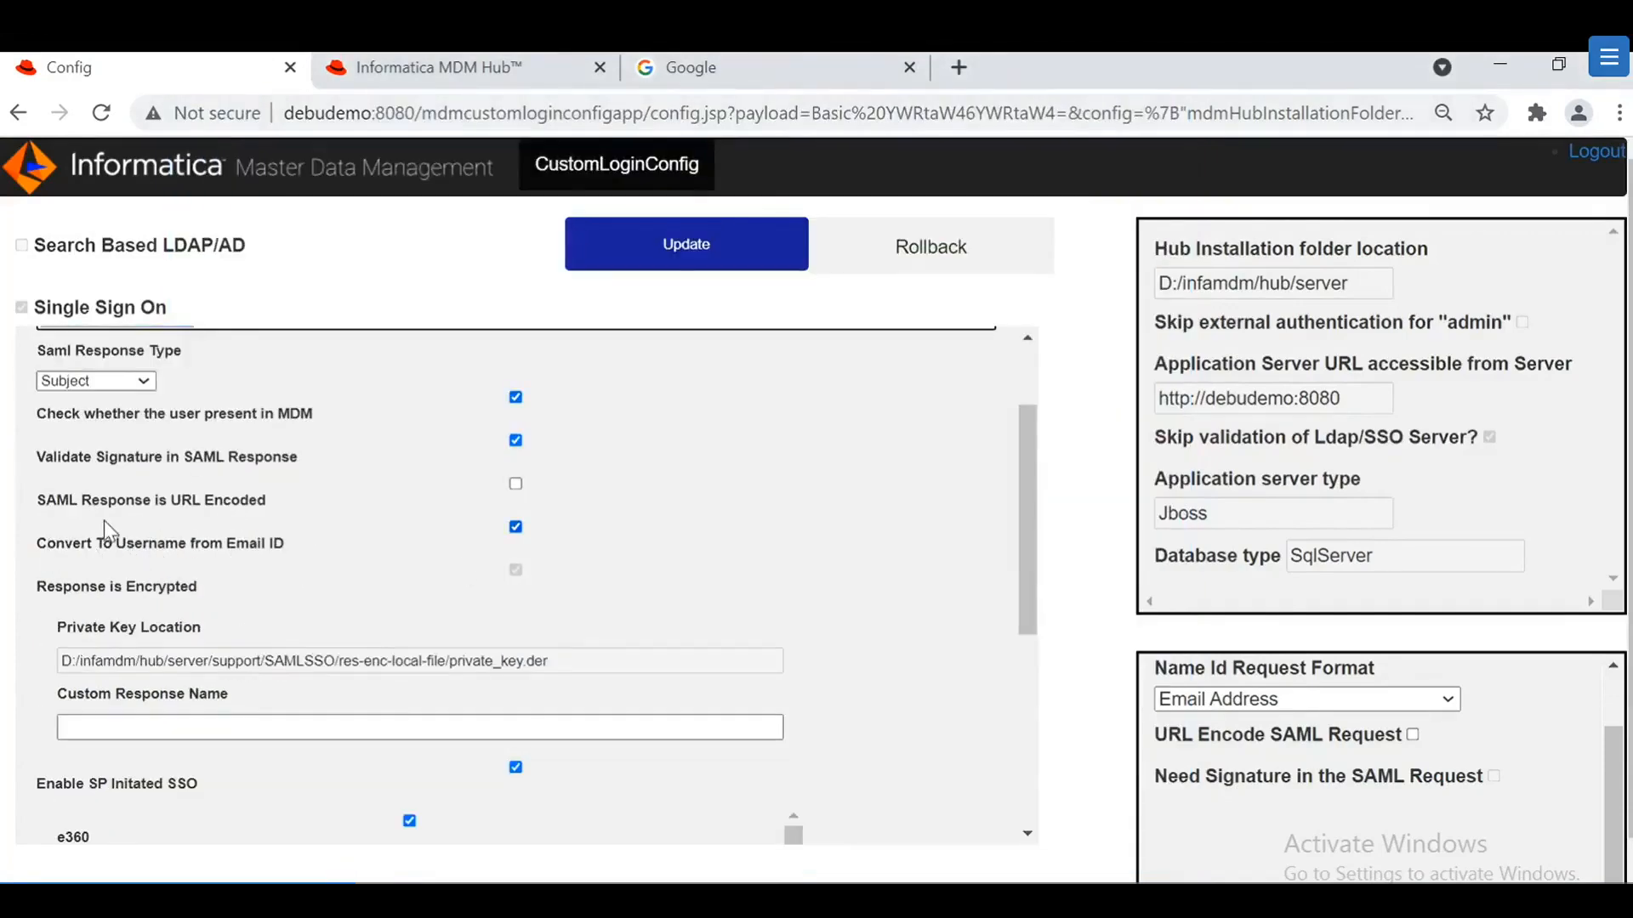
{"action": "scroll", "coordinate": [211, 527], "scroll_direction": "down", "scroll_amount": 2}
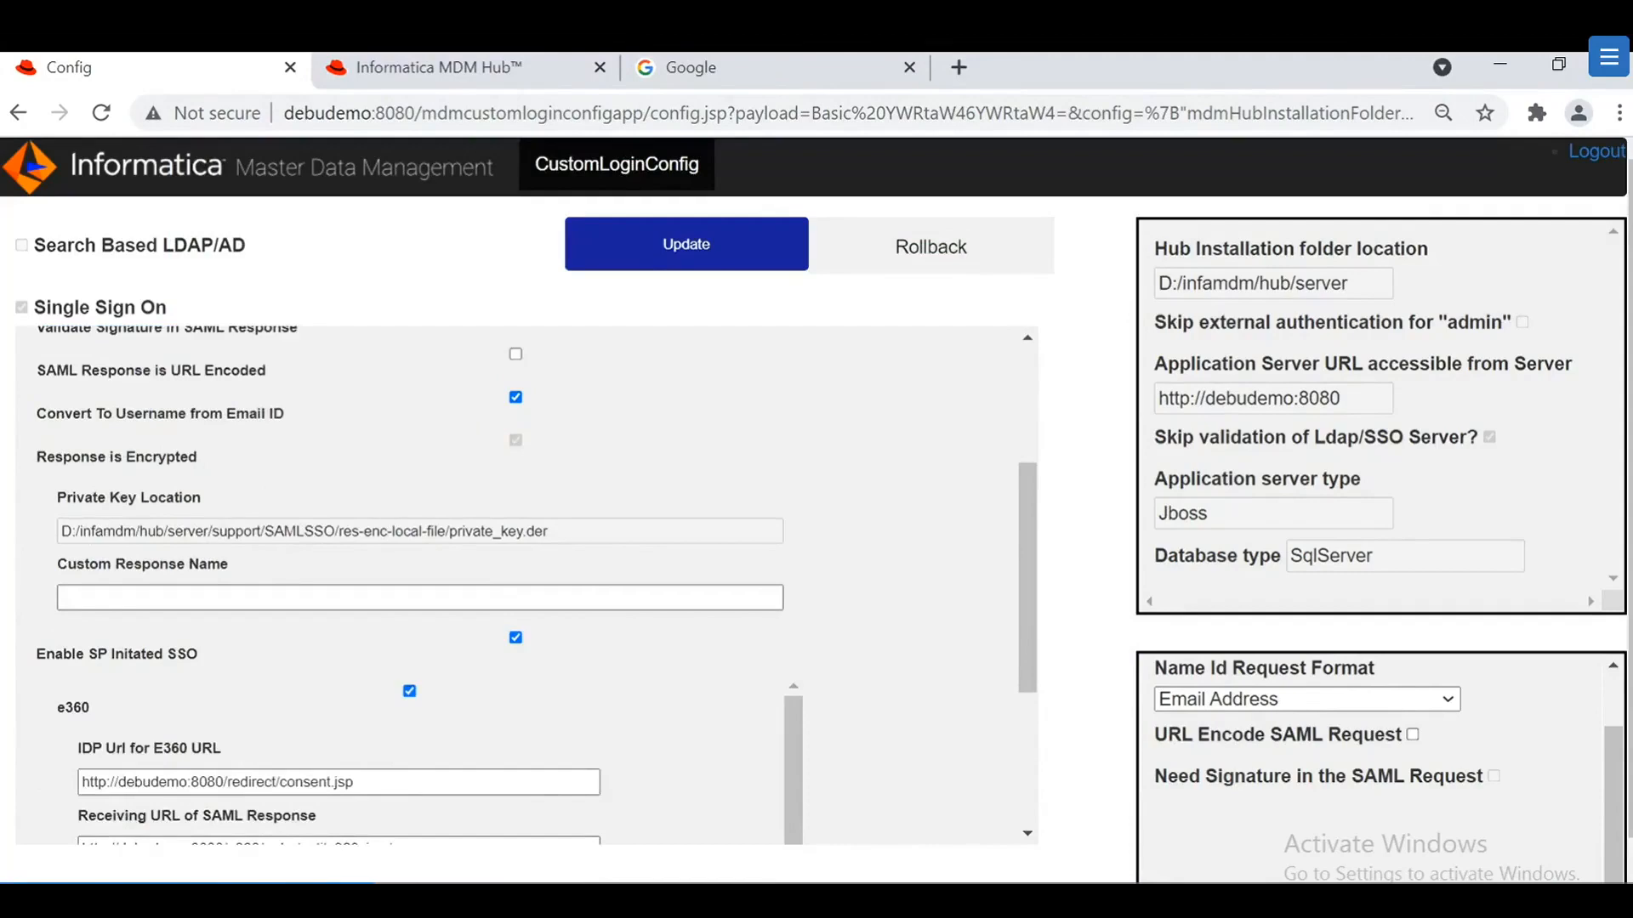
{"action": "key", "text": "alt+Tab"}
Step: Browse from hub to server\temp\idd\LoginProvider\CustomLoginProvider to view its jar files
{"action": "left_click", "coordinate": [78, 648]}
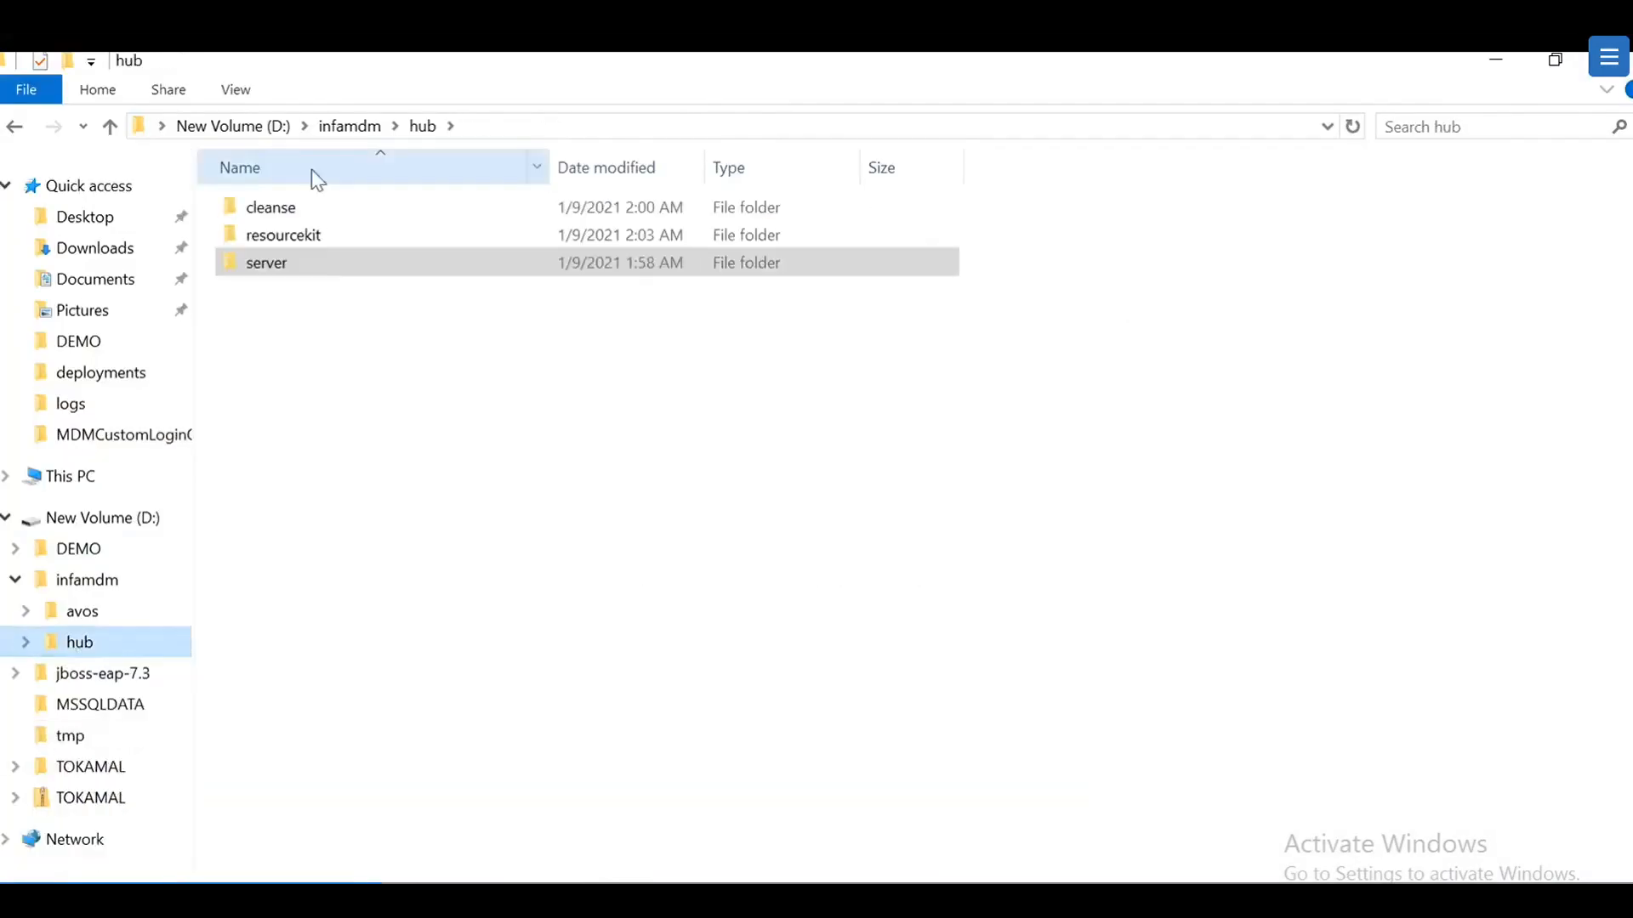
{"action": "double_click", "coordinate": [296, 261]}
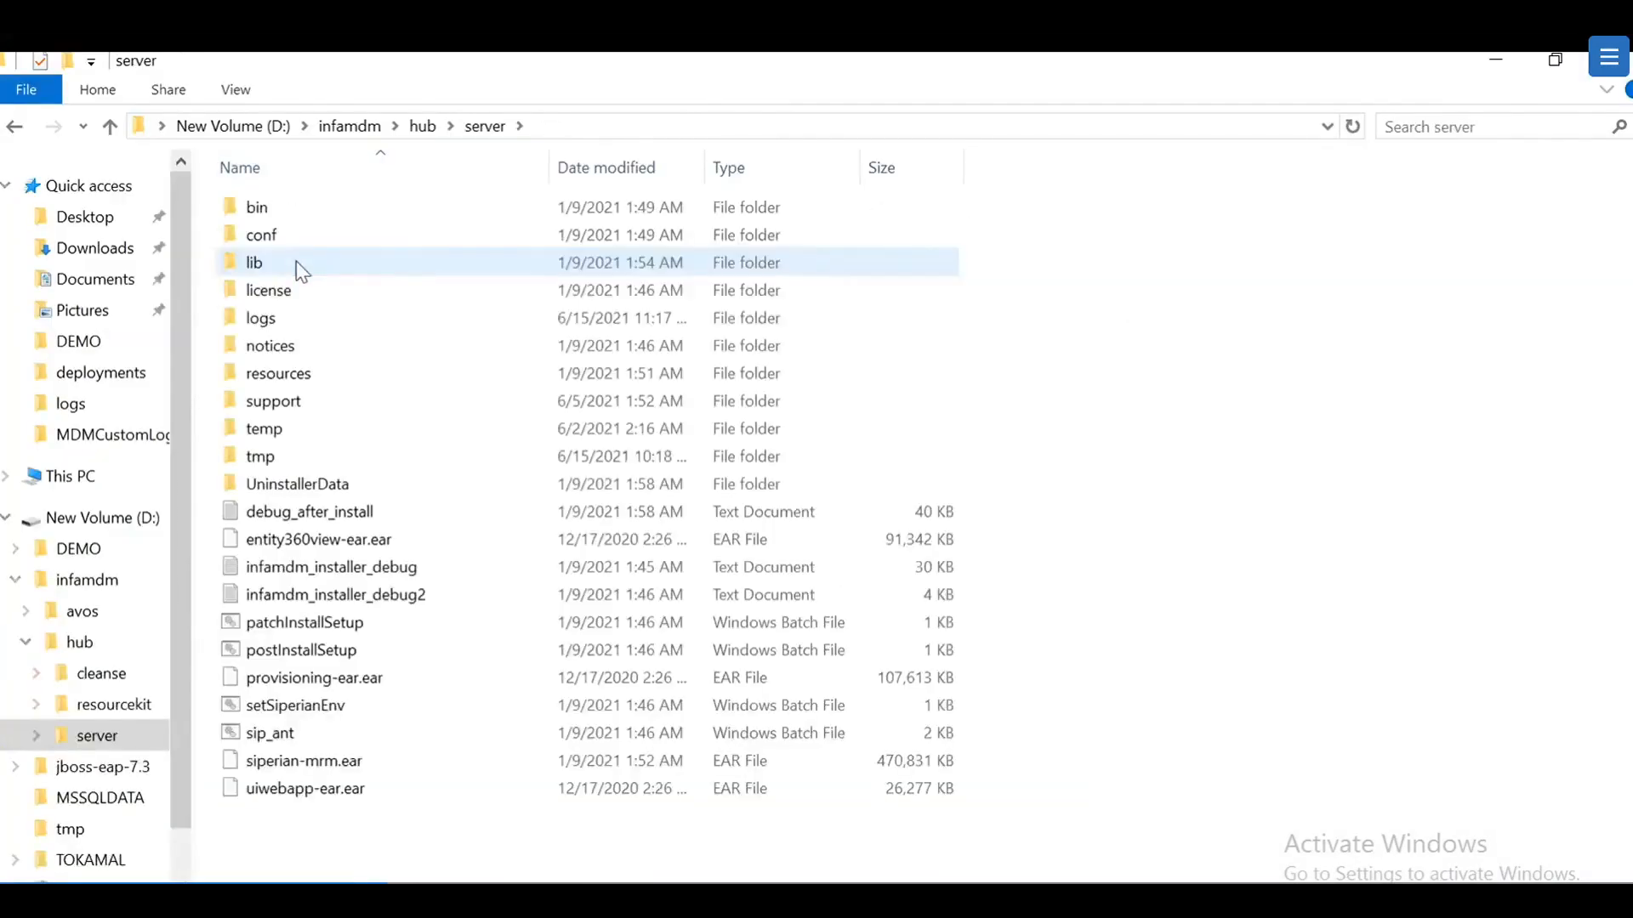
{"action": "double_click", "coordinate": [281, 430]}
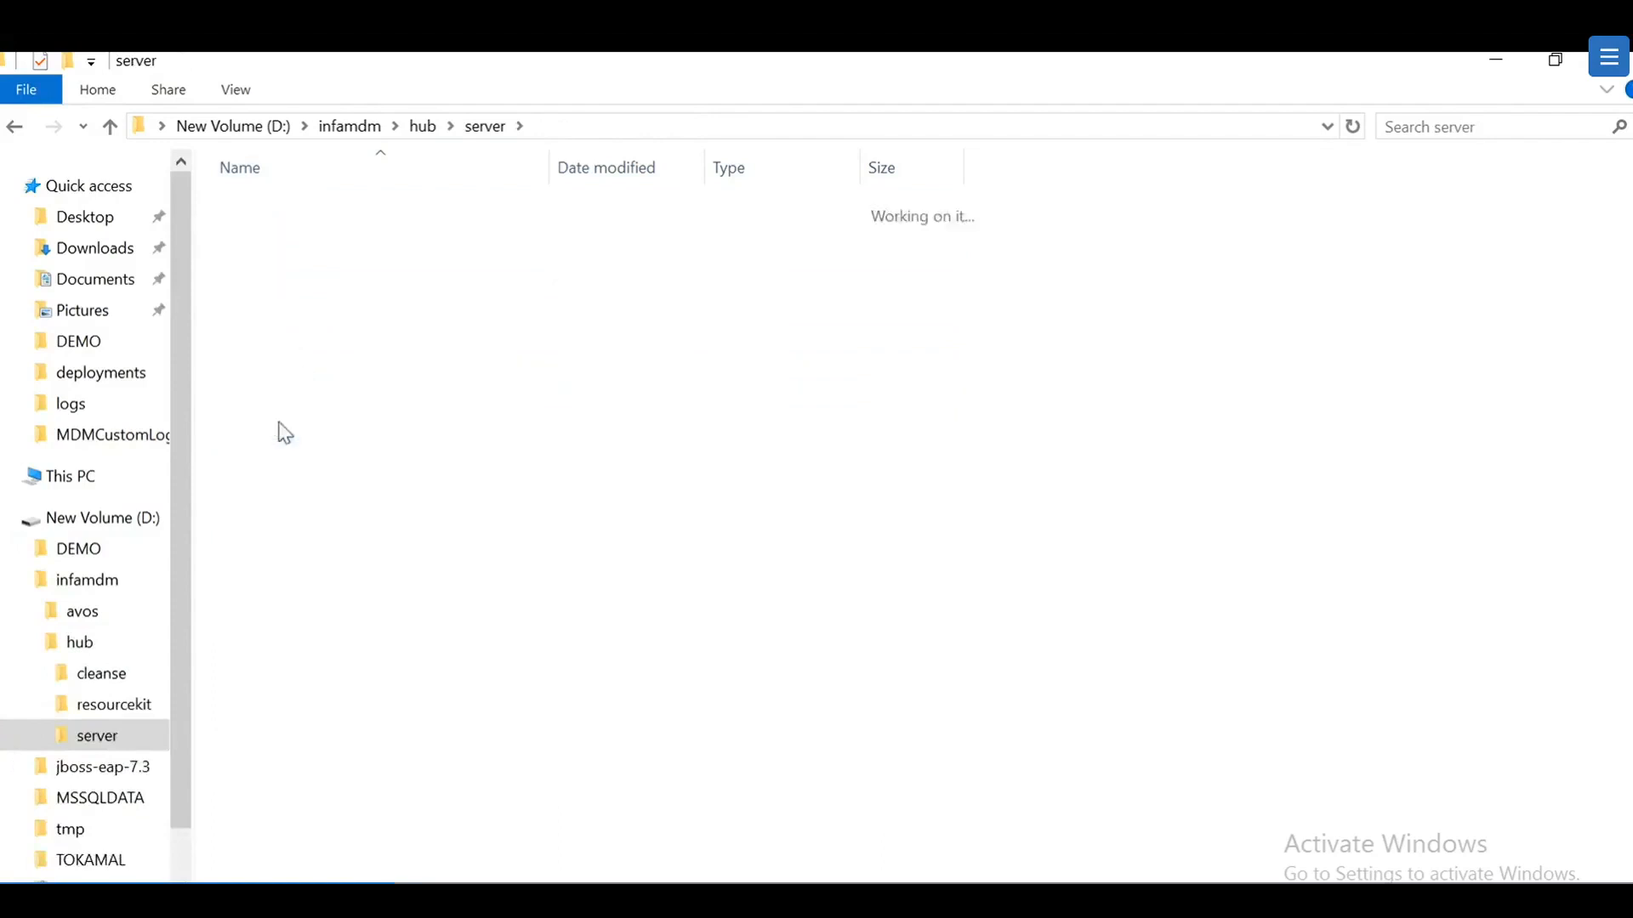
{"action": "double_click", "coordinate": [264, 207]}
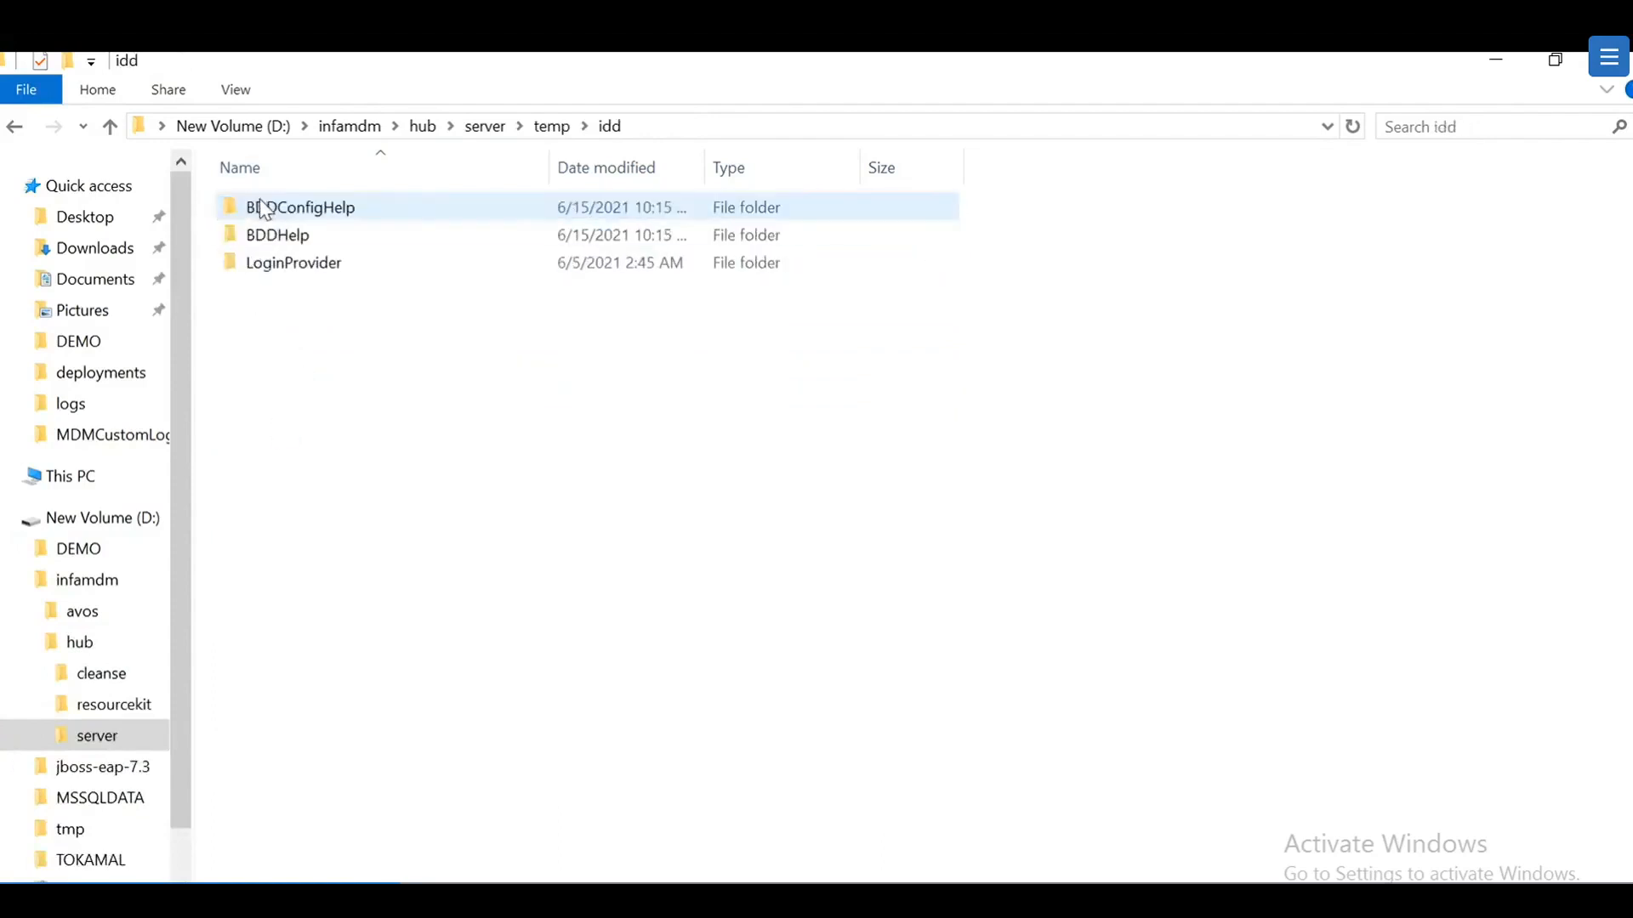
{"action": "double_click", "coordinate": [333, 270]}
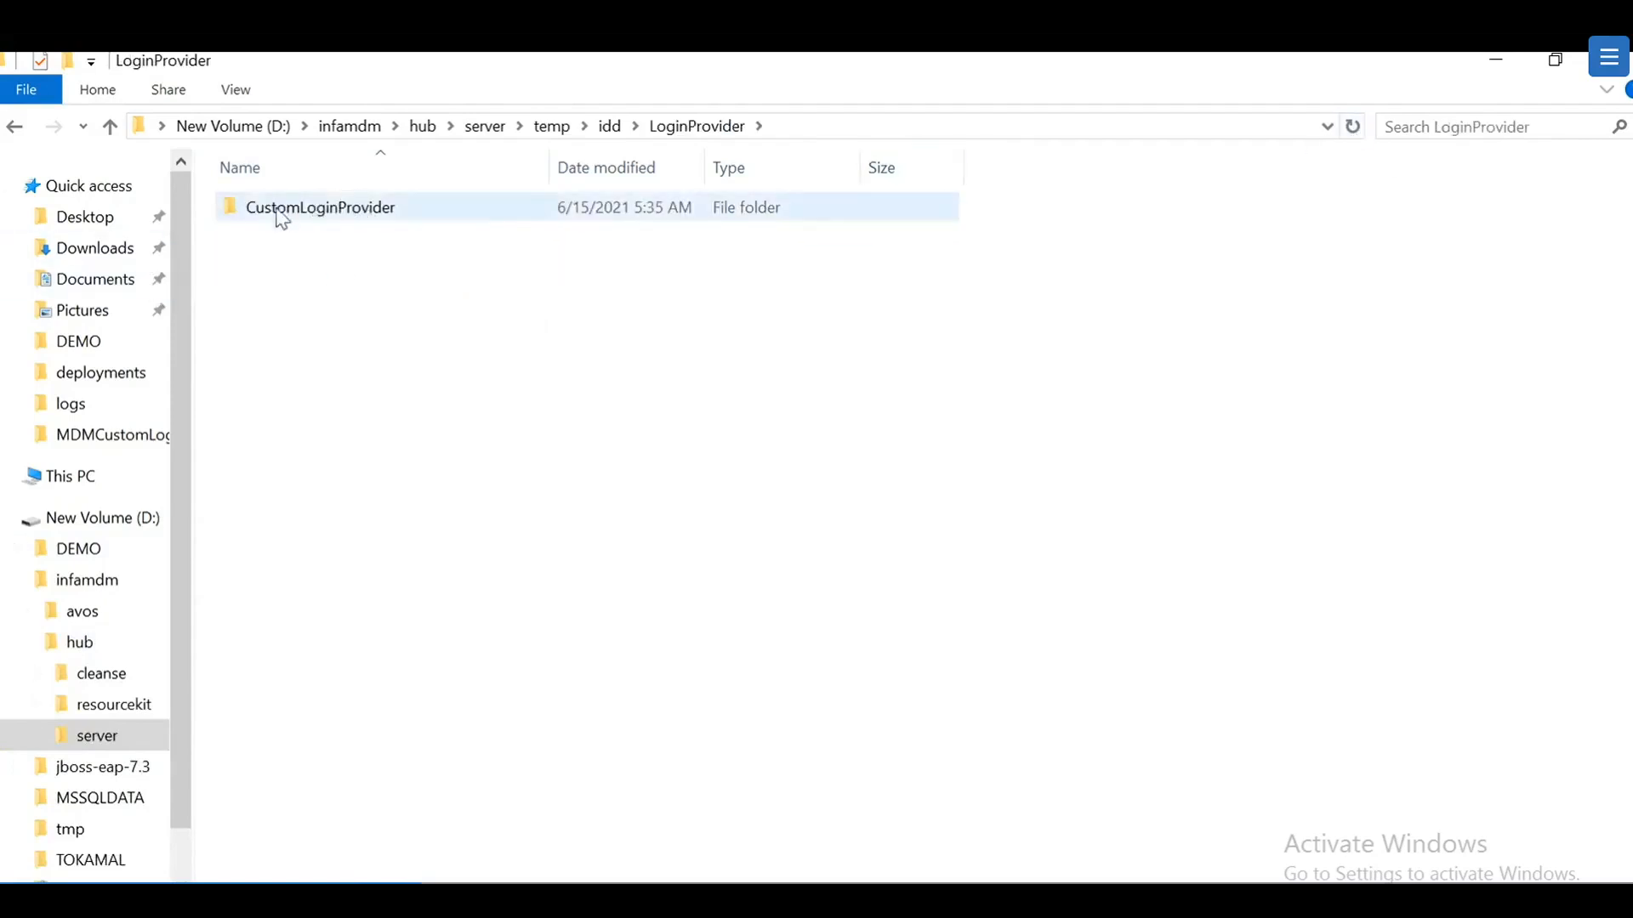
{"action": "double_click", "coordinate": [393, 208]}
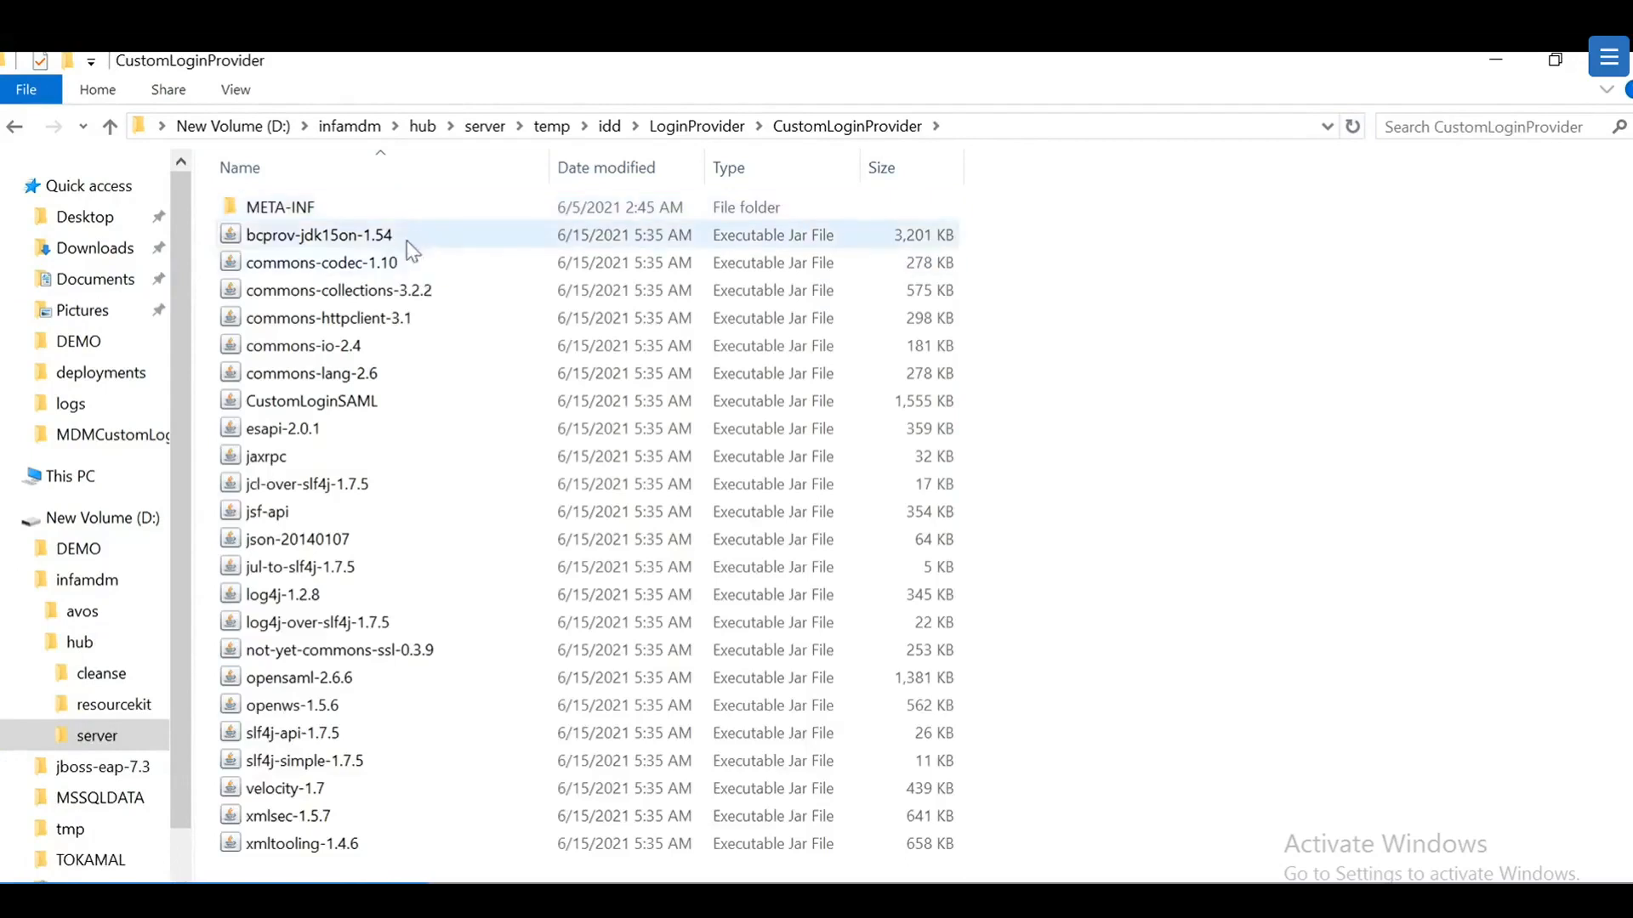
{"action": "mouse_move", "coordinate": [327, 817]}
{"action": "left_mouse_down"}
{"action": "mouse_move", "coordinate": [321, 650]}
{"action": "mouse_move", "coordinate": [314, 829]}
{"action": "left_mouse_up"}
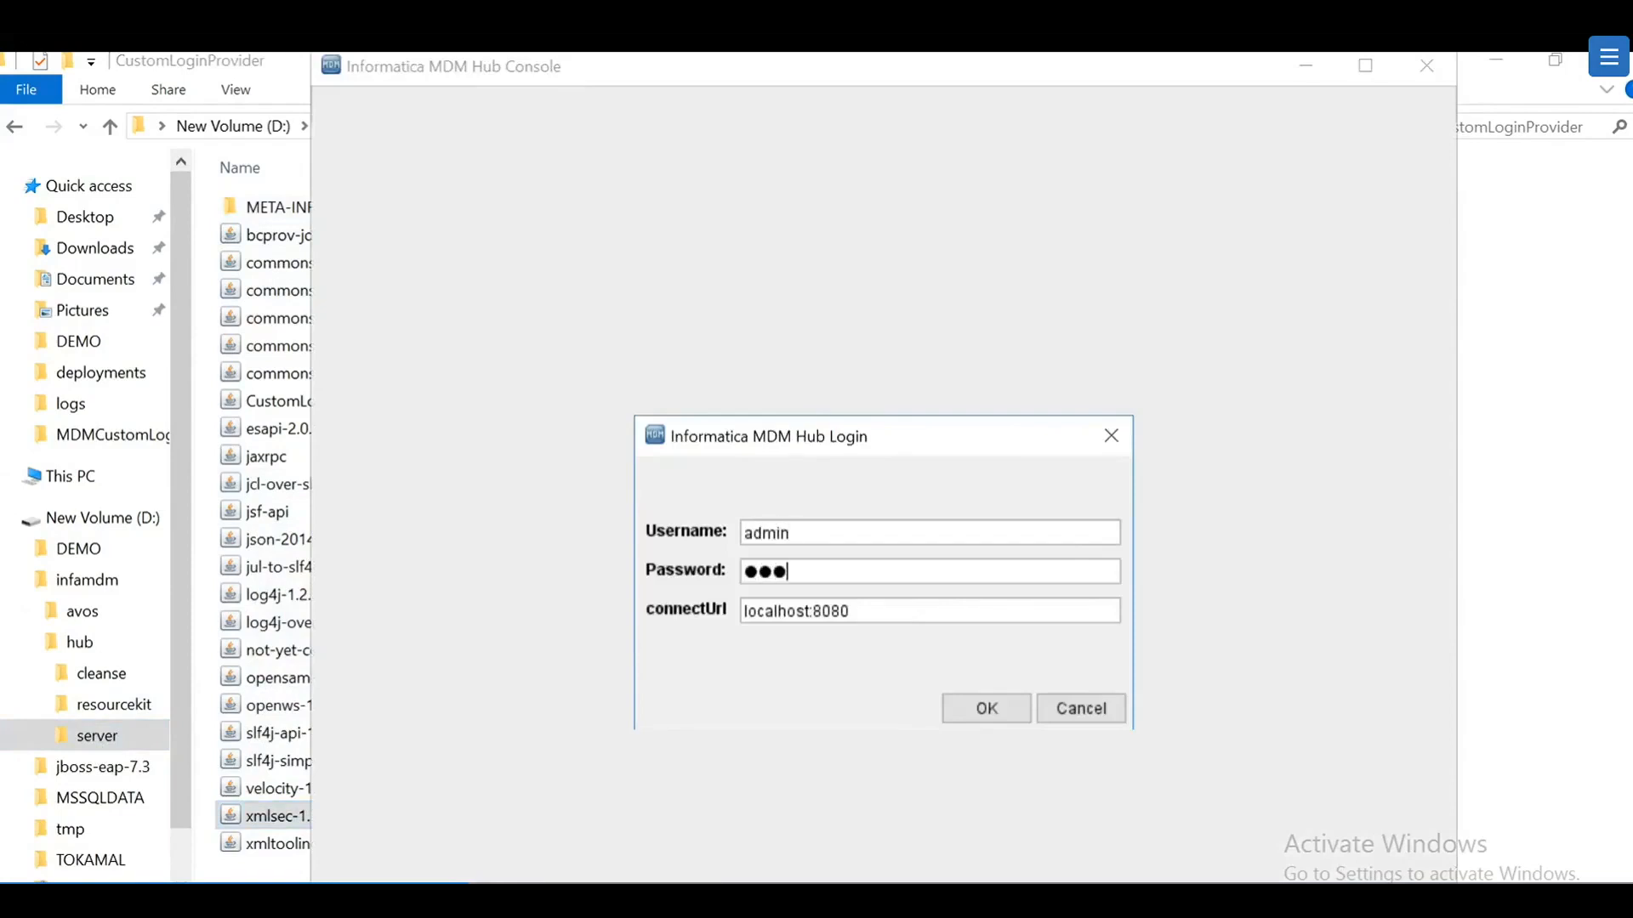
Step: Log in to the Hub Console, connect to the Master Database, and open Security Providers' provider files
{"action": "key", "text": "Return"}
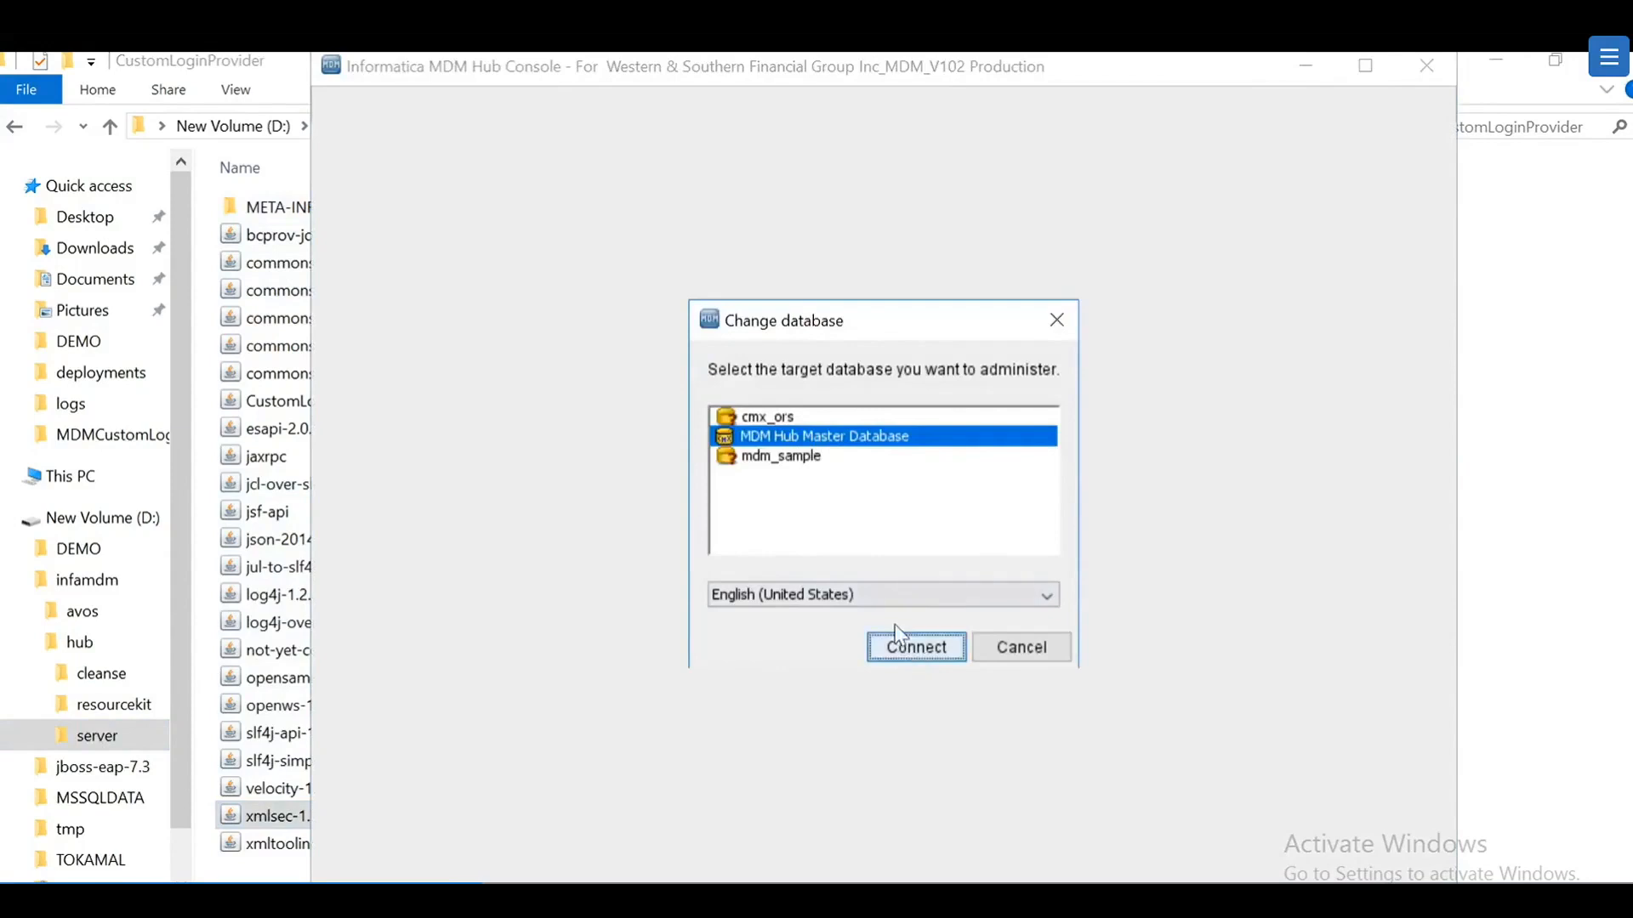
{"action": "key", "text": "Return"}
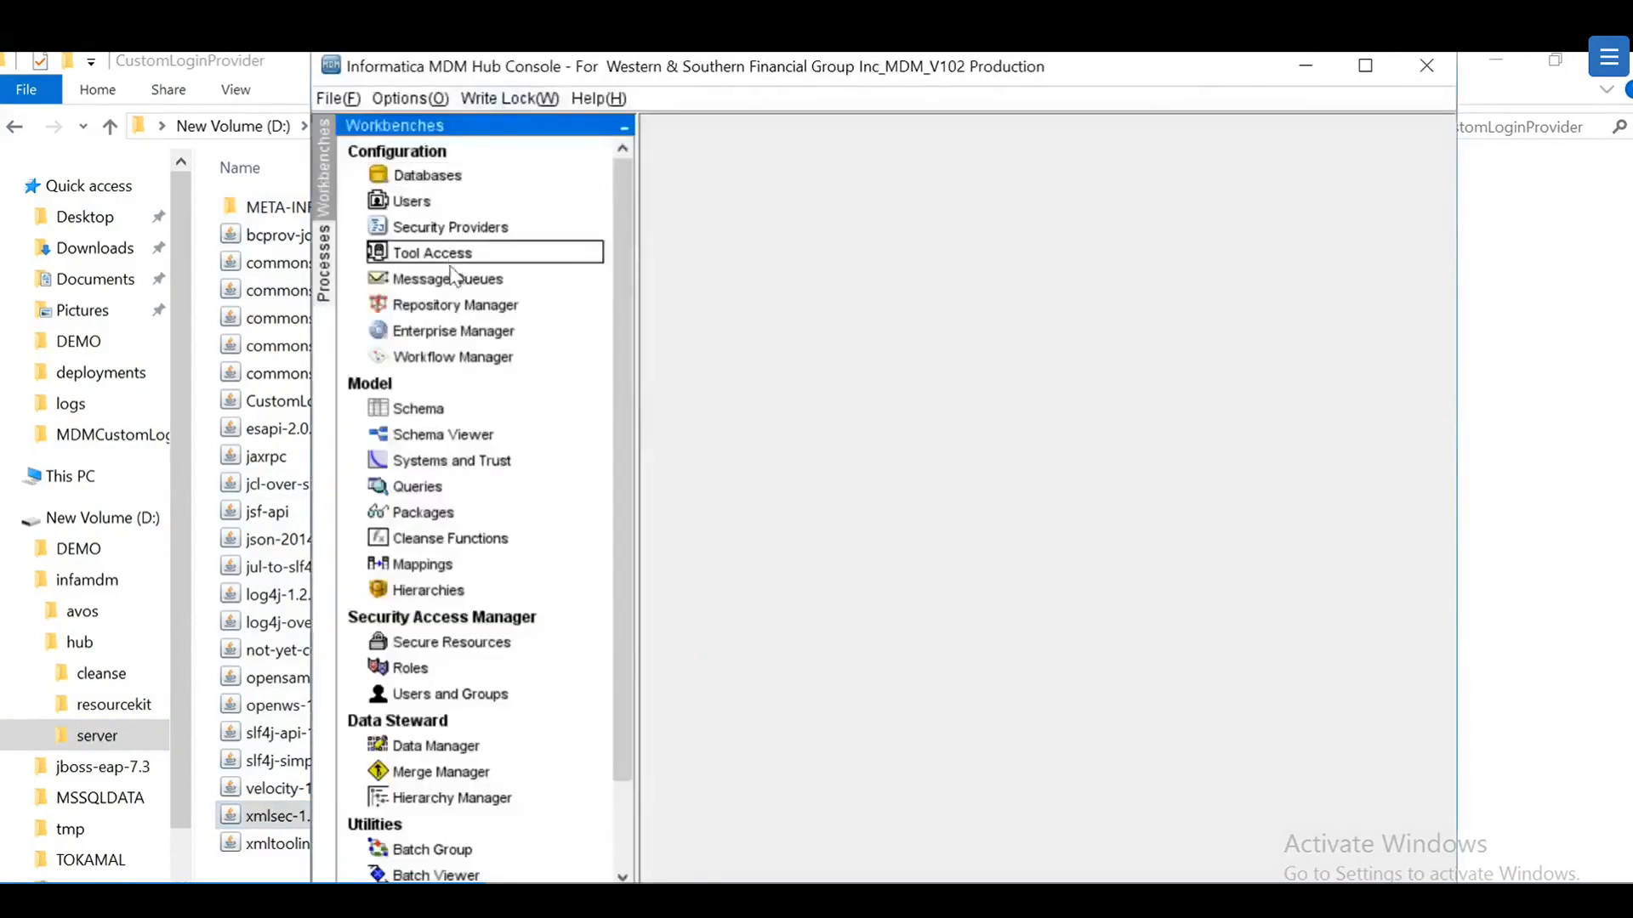
{"action": "left_click", "coordinate": [459, 227]}
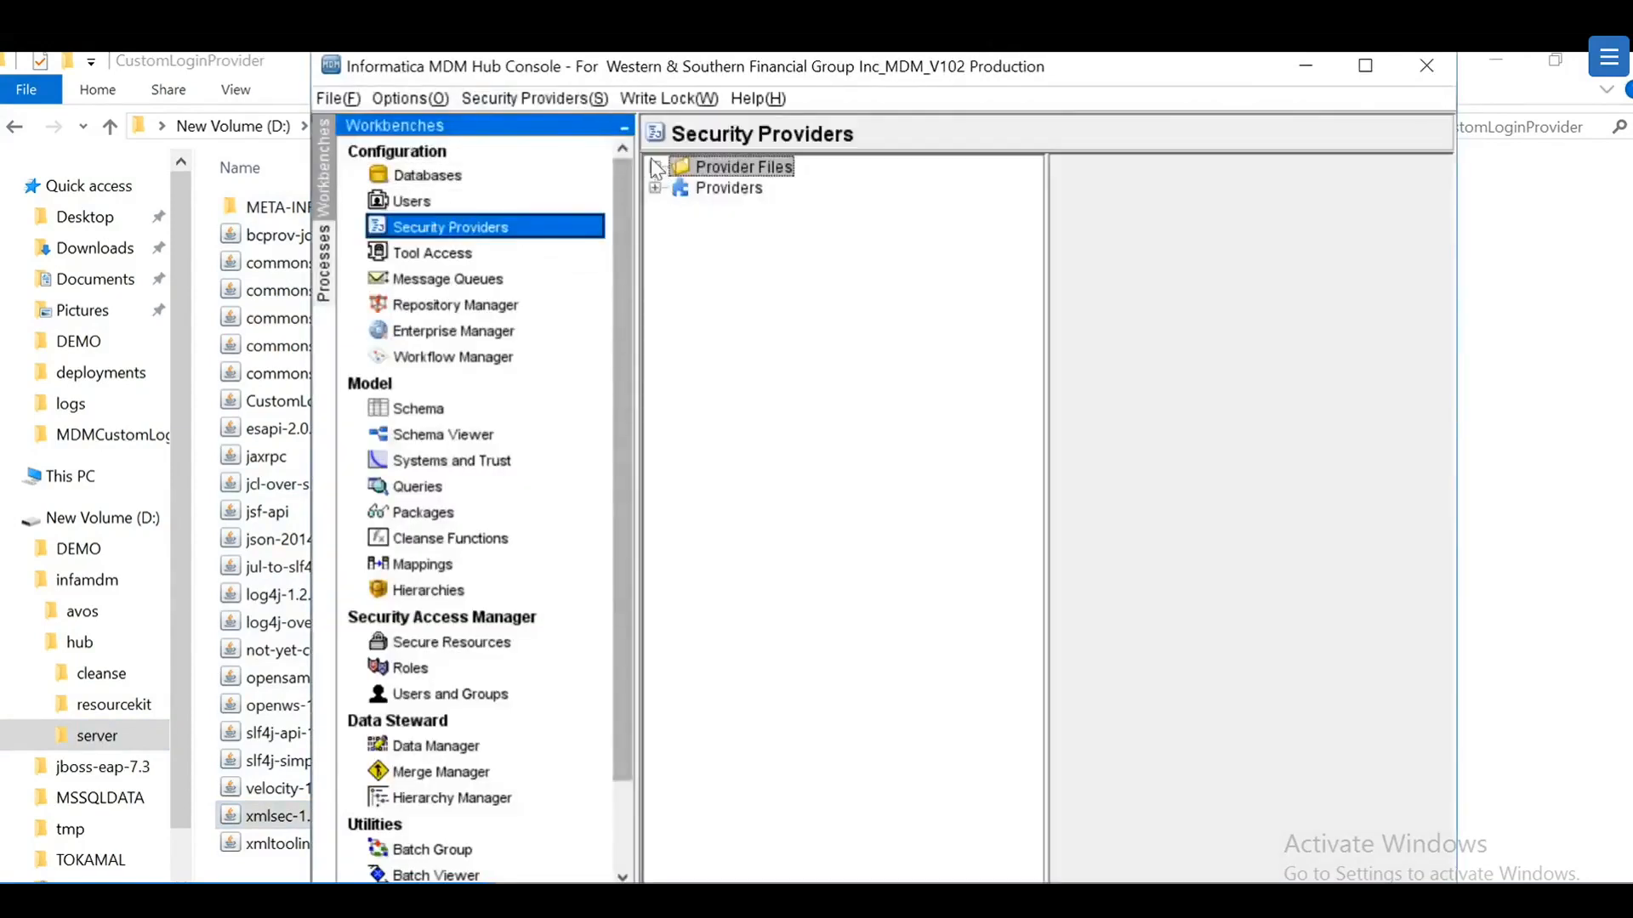
{"action": "left_click", "coordinate": [655, 167]}
{"action": "left_click", "coordinate": [738, 188]}
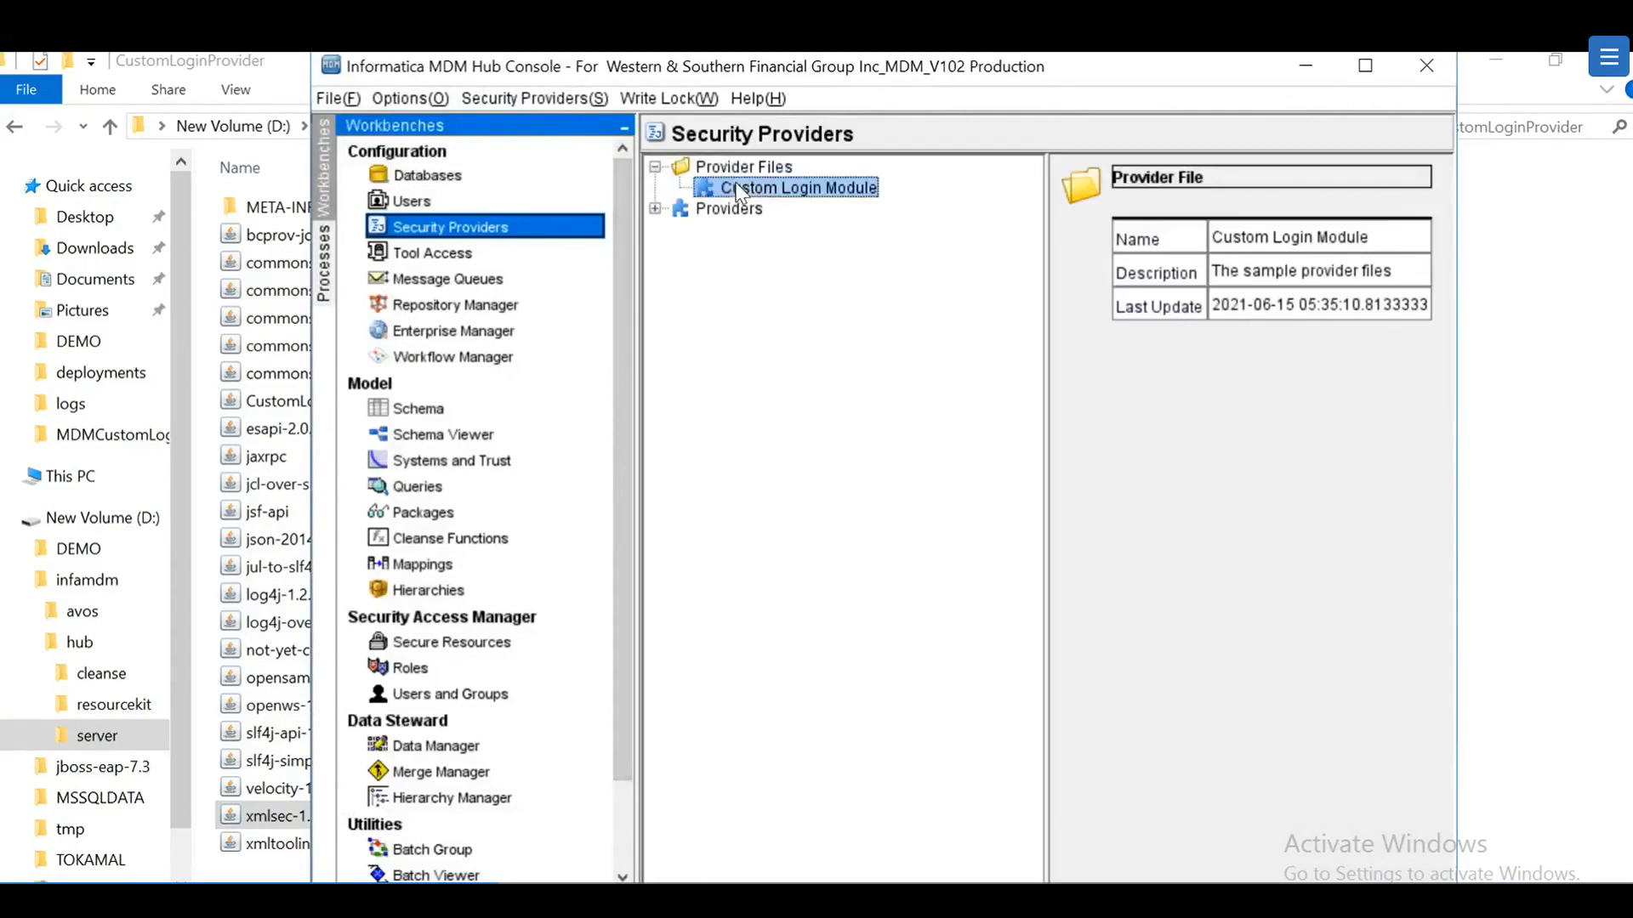
{"action": "left_click", "coordinate": [1365, 66]}
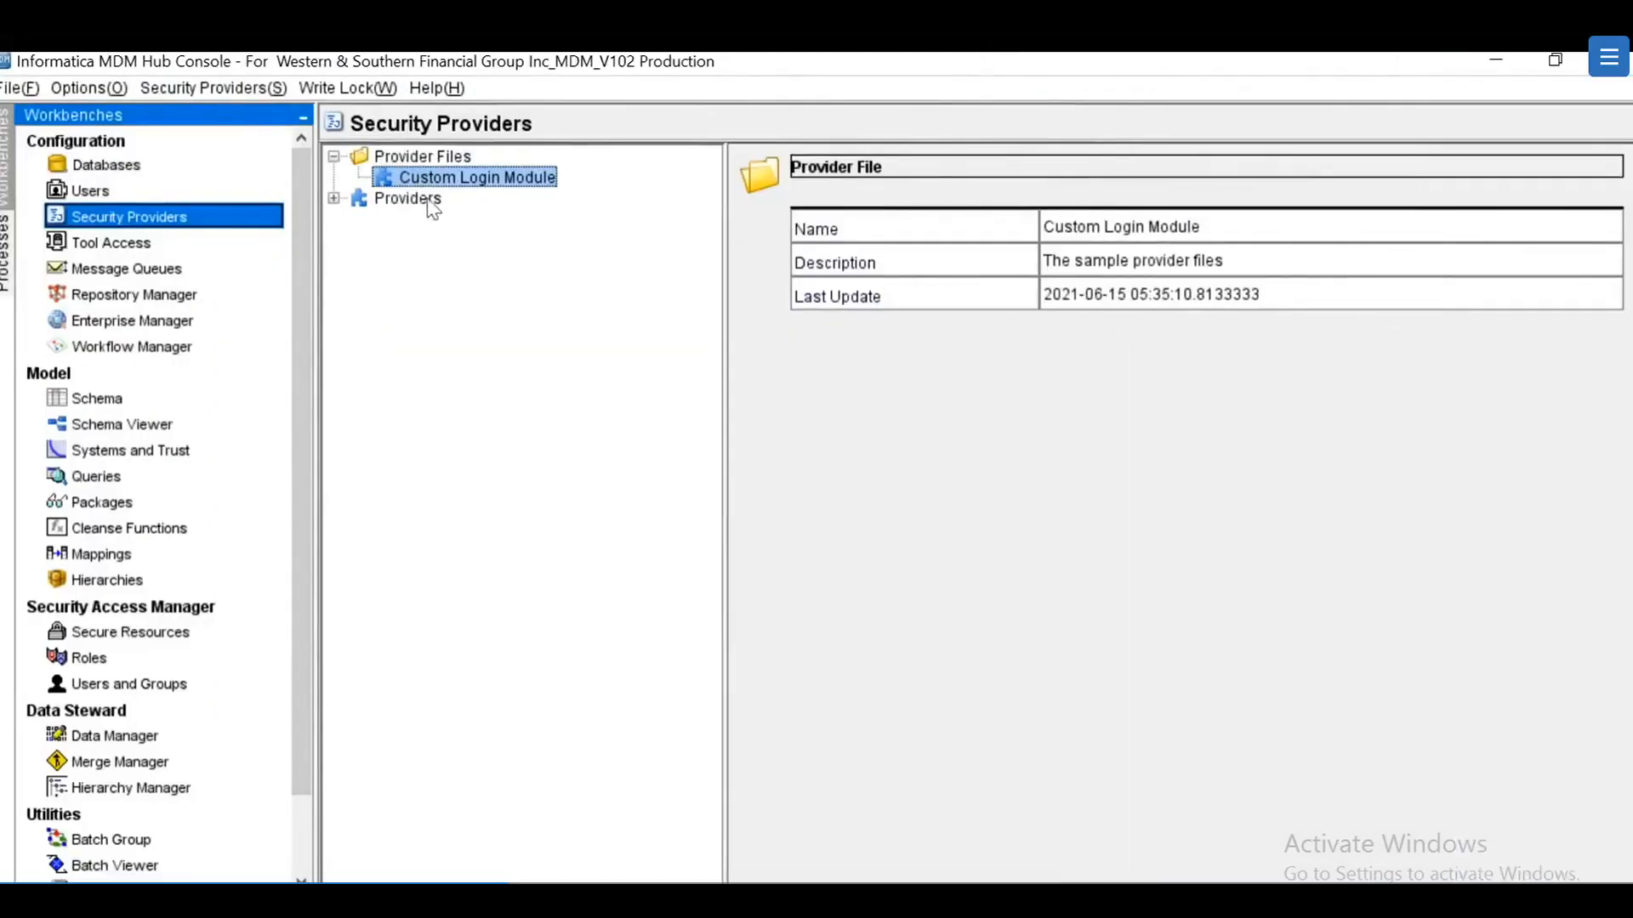
Step: Confirm the Custom Login Module authentication provider uses CustomLoginSAML.jar
{"action": "left_click", "coordinate": [335, 198]}
{"action": "left_click", "coordinate": [358, 219]}
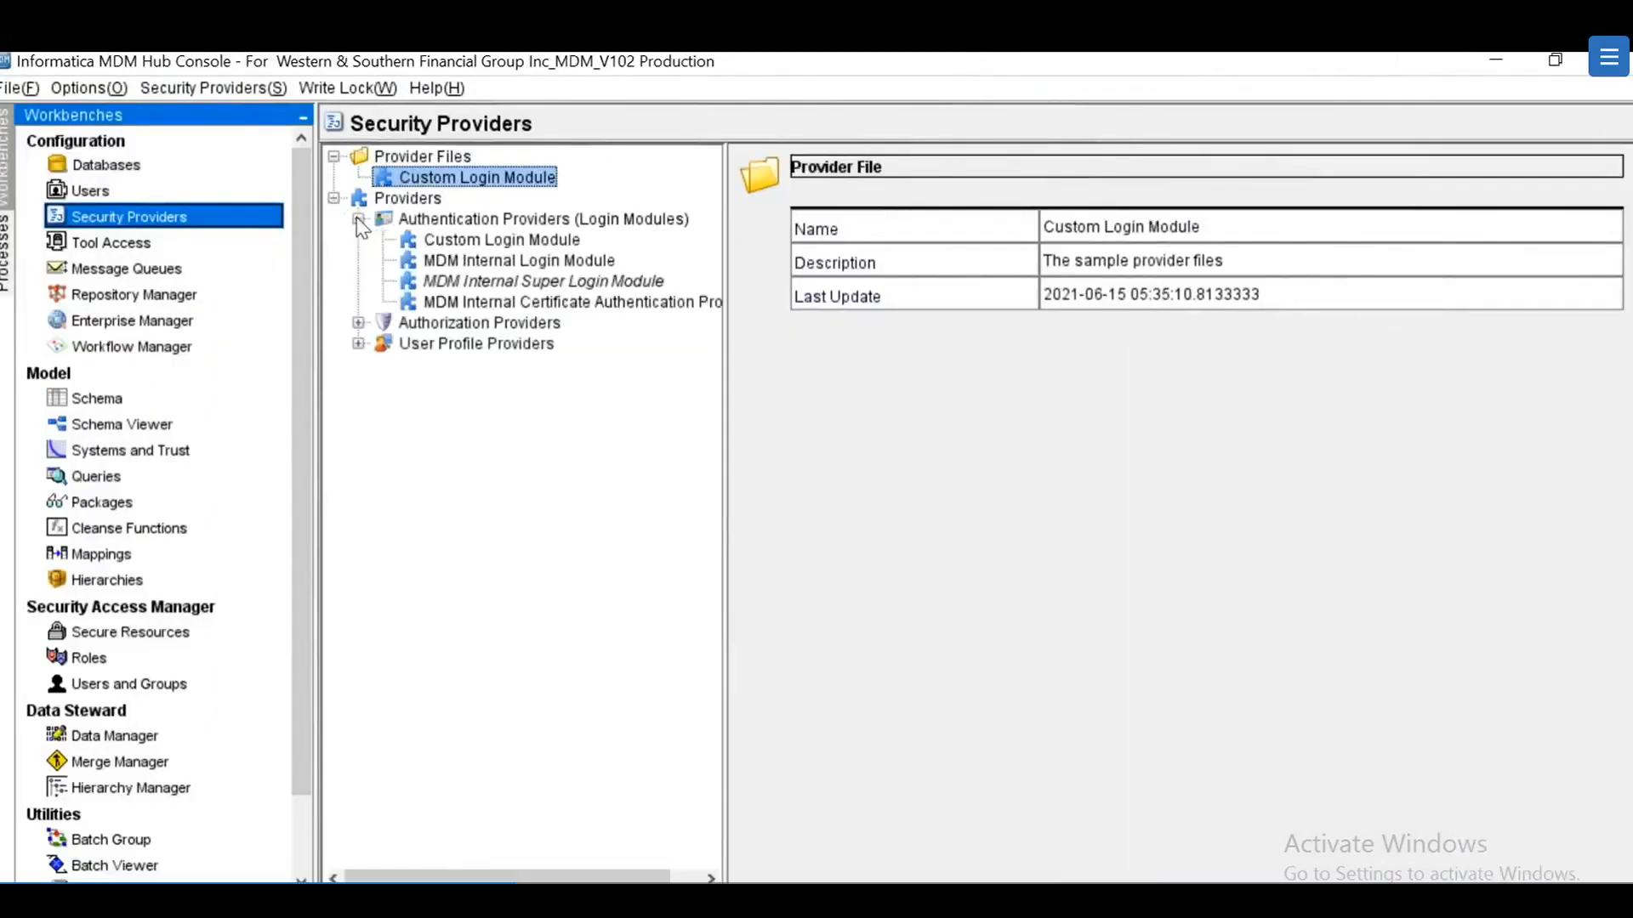
{"action": "left_click", "coordinate": [443, 246]}
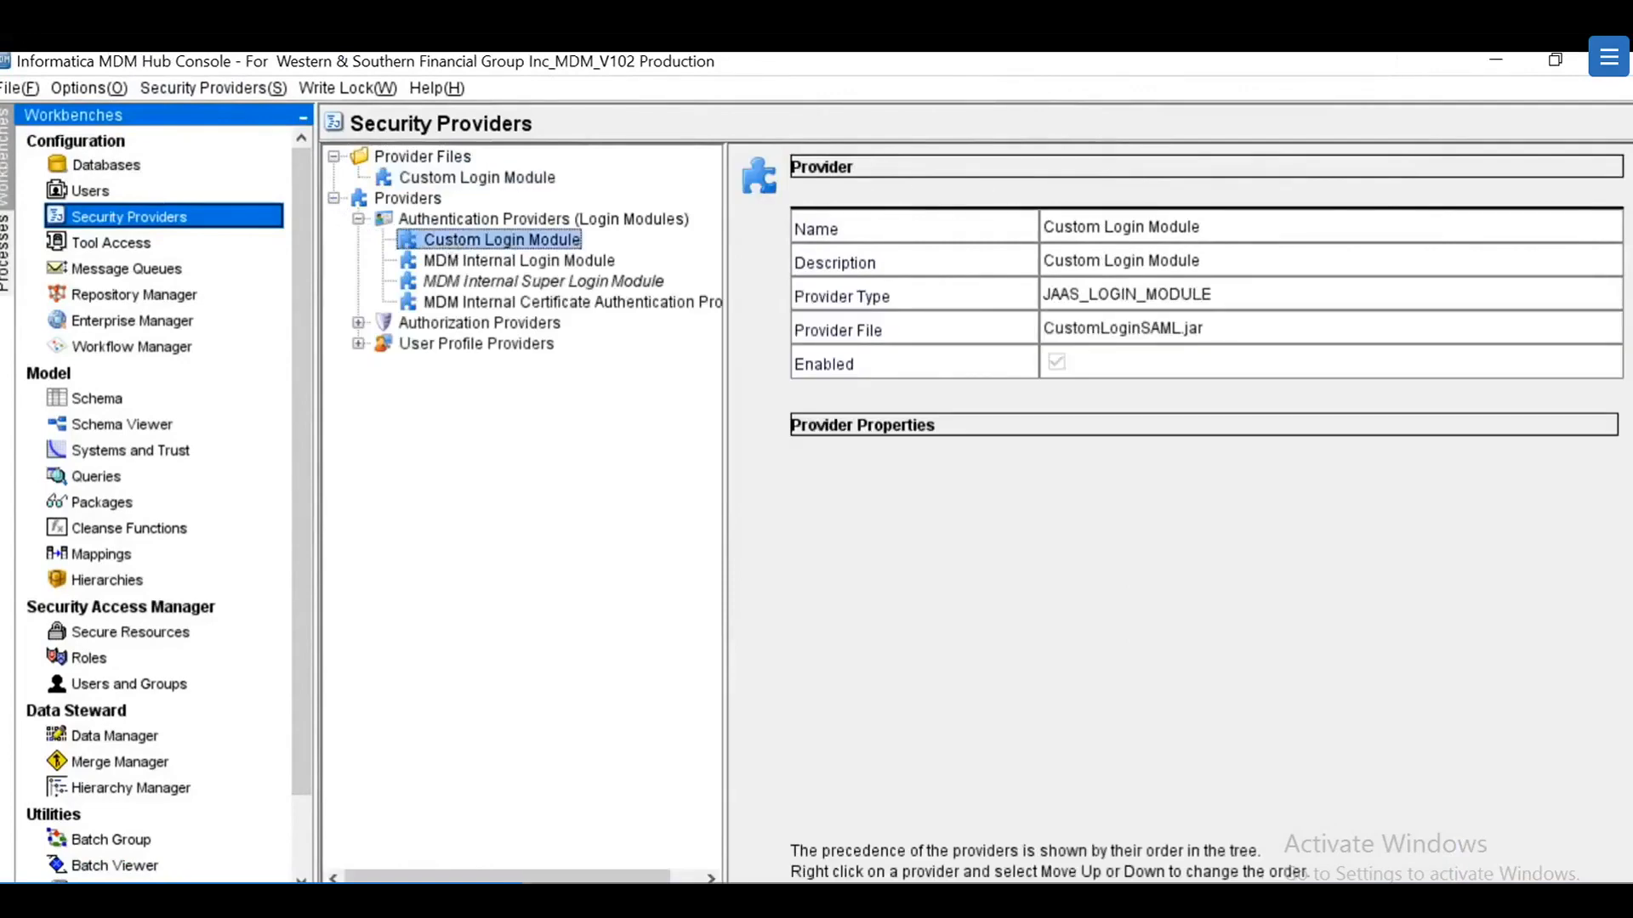
{"action": "left_click_drag", "start_coordinate": [1204, 330], "coordinate": [1042, 329]}
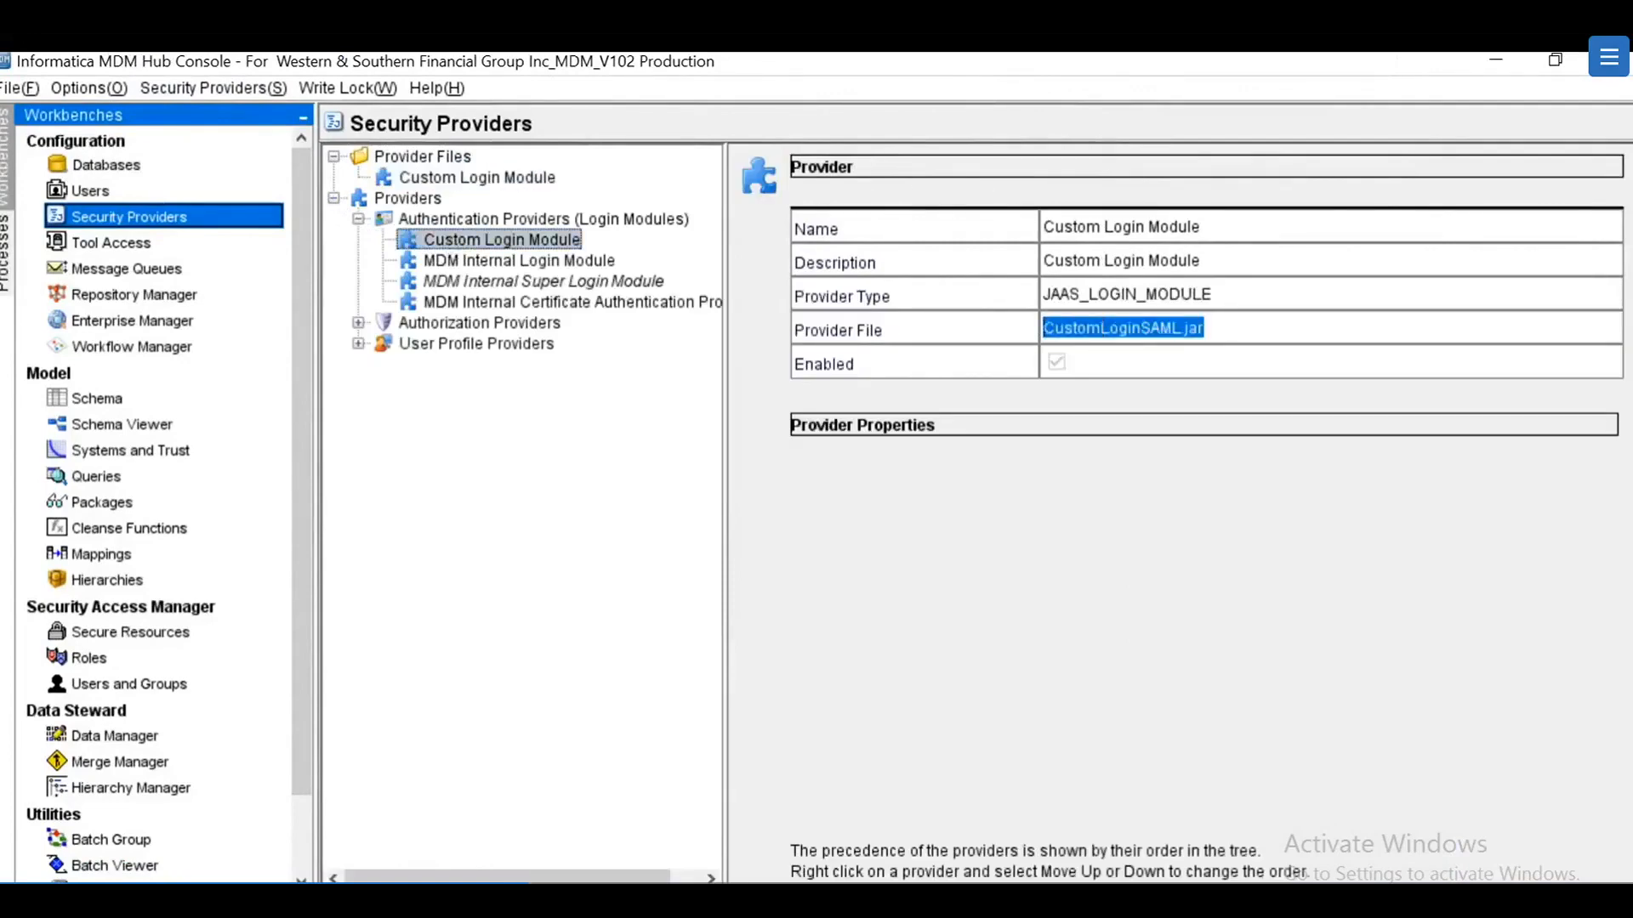
Step: Open the Custom User Profile Provider under User Profile Providers and select its CustomLoginSAML.jar file name
{"action": "left_click", "coordinate": [358, 324]}
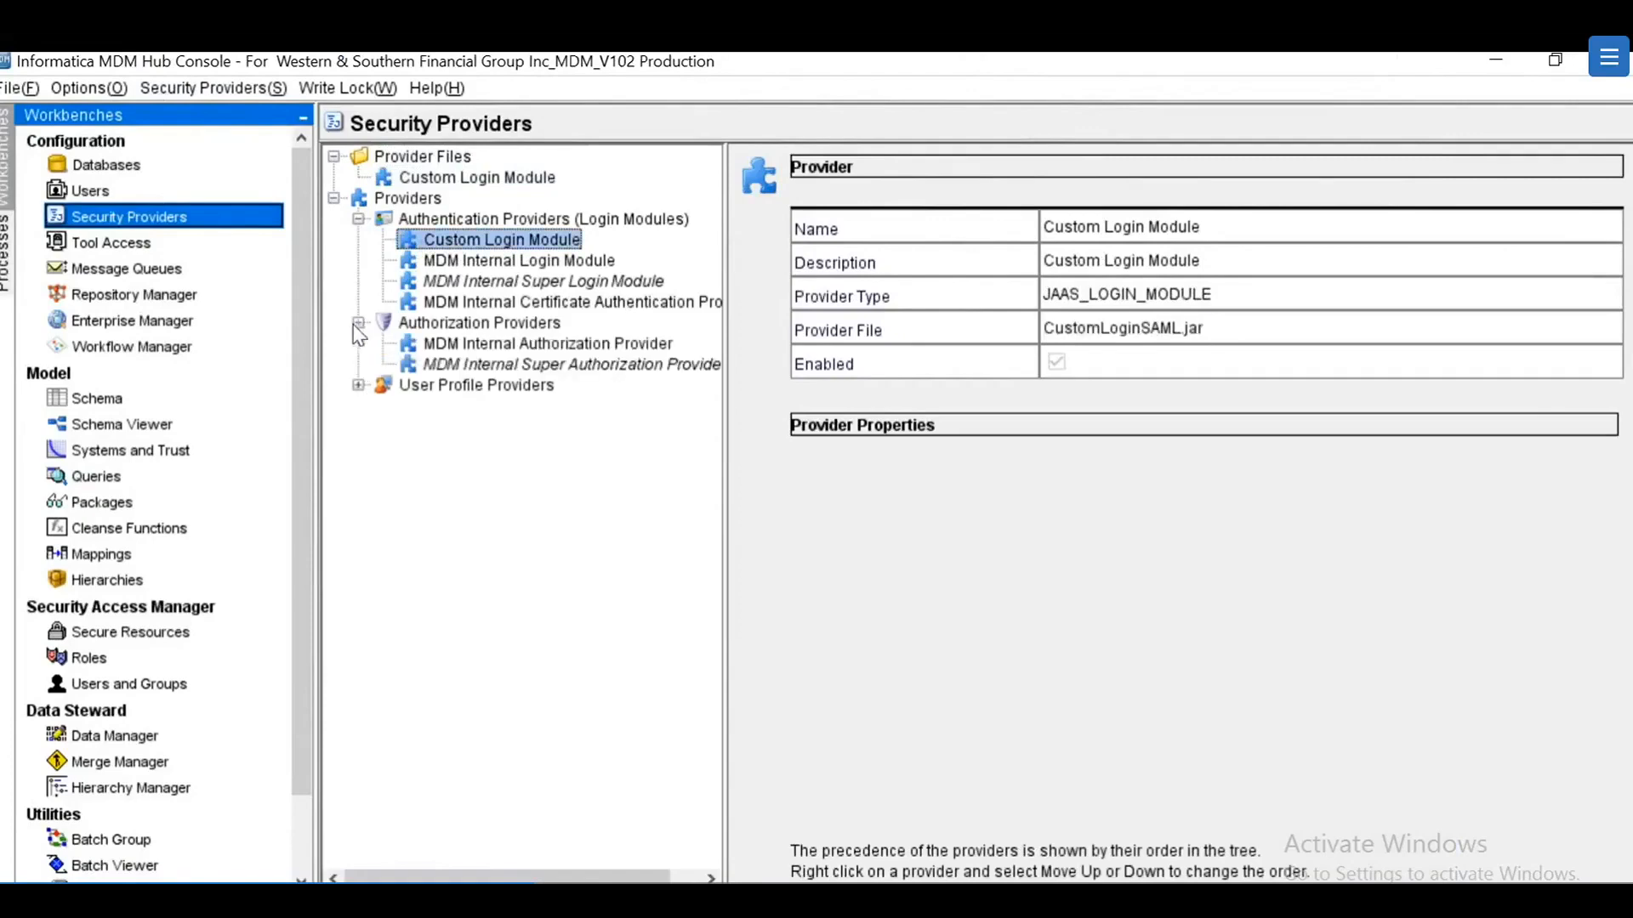
{"action": "left_click", "coordinate": [358, 387]}
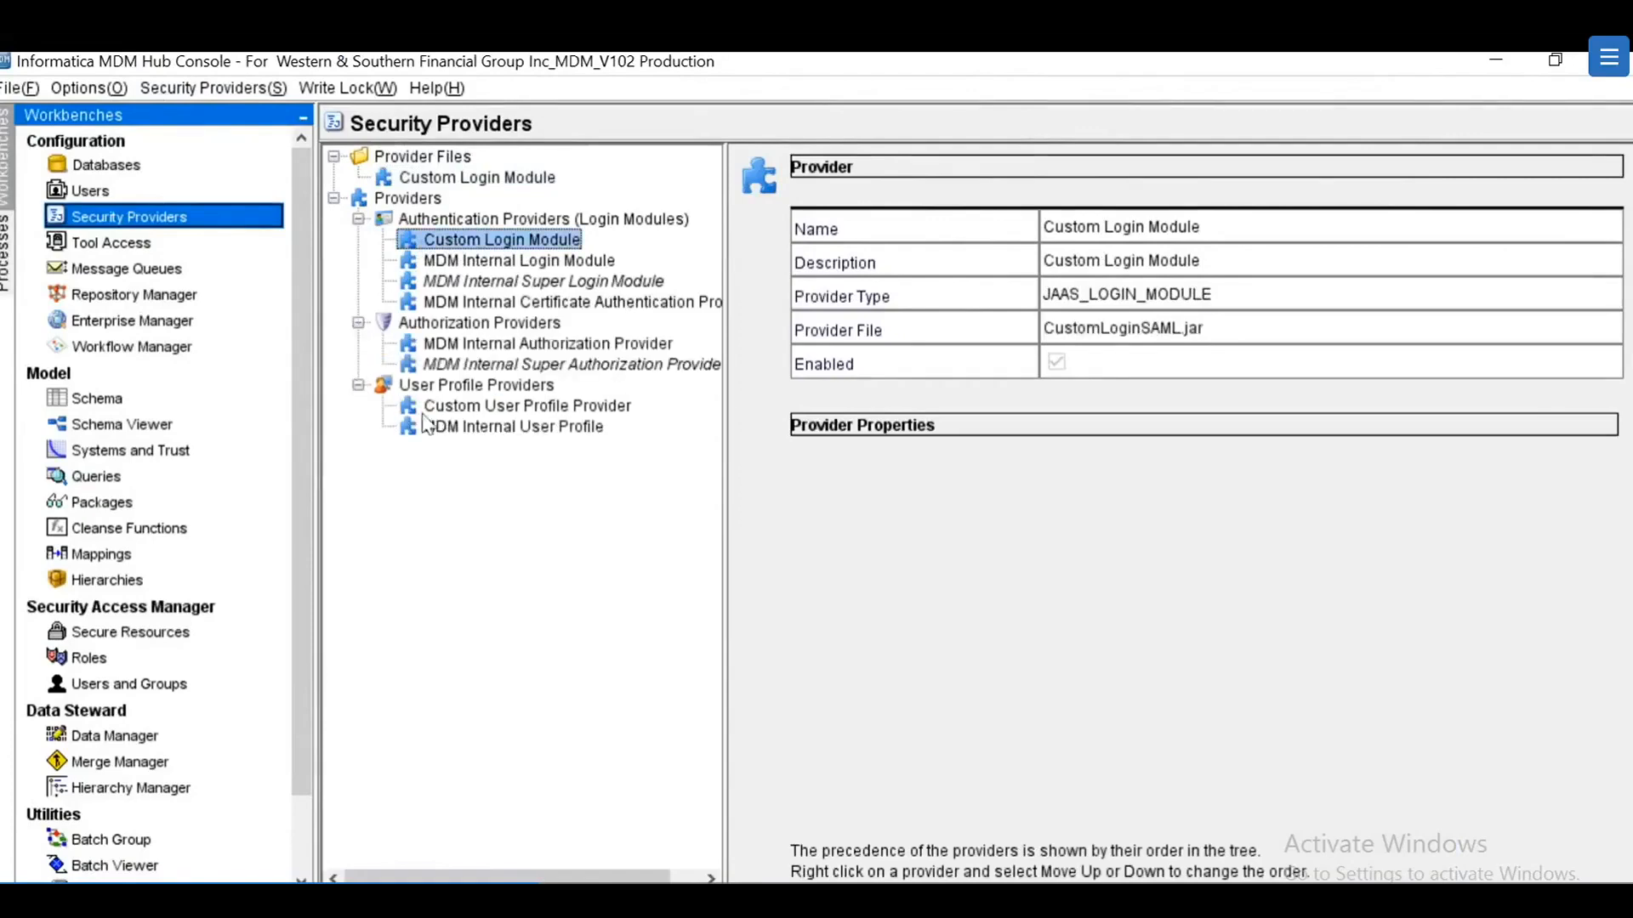
{"action": "left_click", "coordinate": [479, 411]}
{"action": "double_click", "coordinate": [1123, 328]}
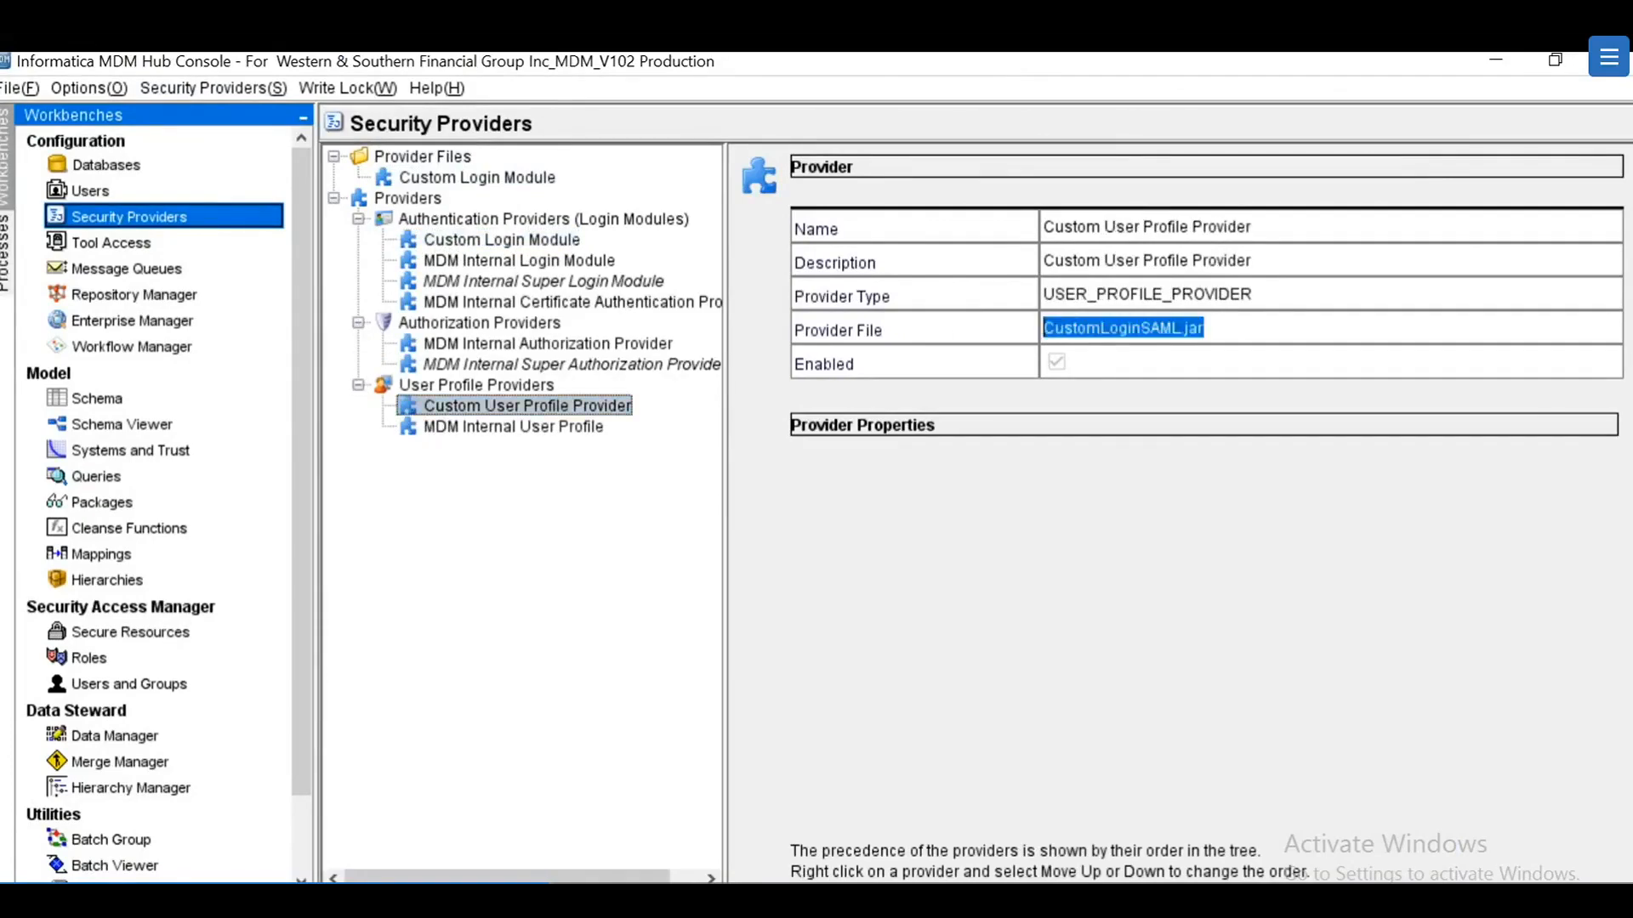
Step: Minimize the Hub Console and browse to infamdm\hub\server\support\SAMLSSO\jarfile\orig in Explorer
{"action": "left_click", "coordinate": [1496, 65]}
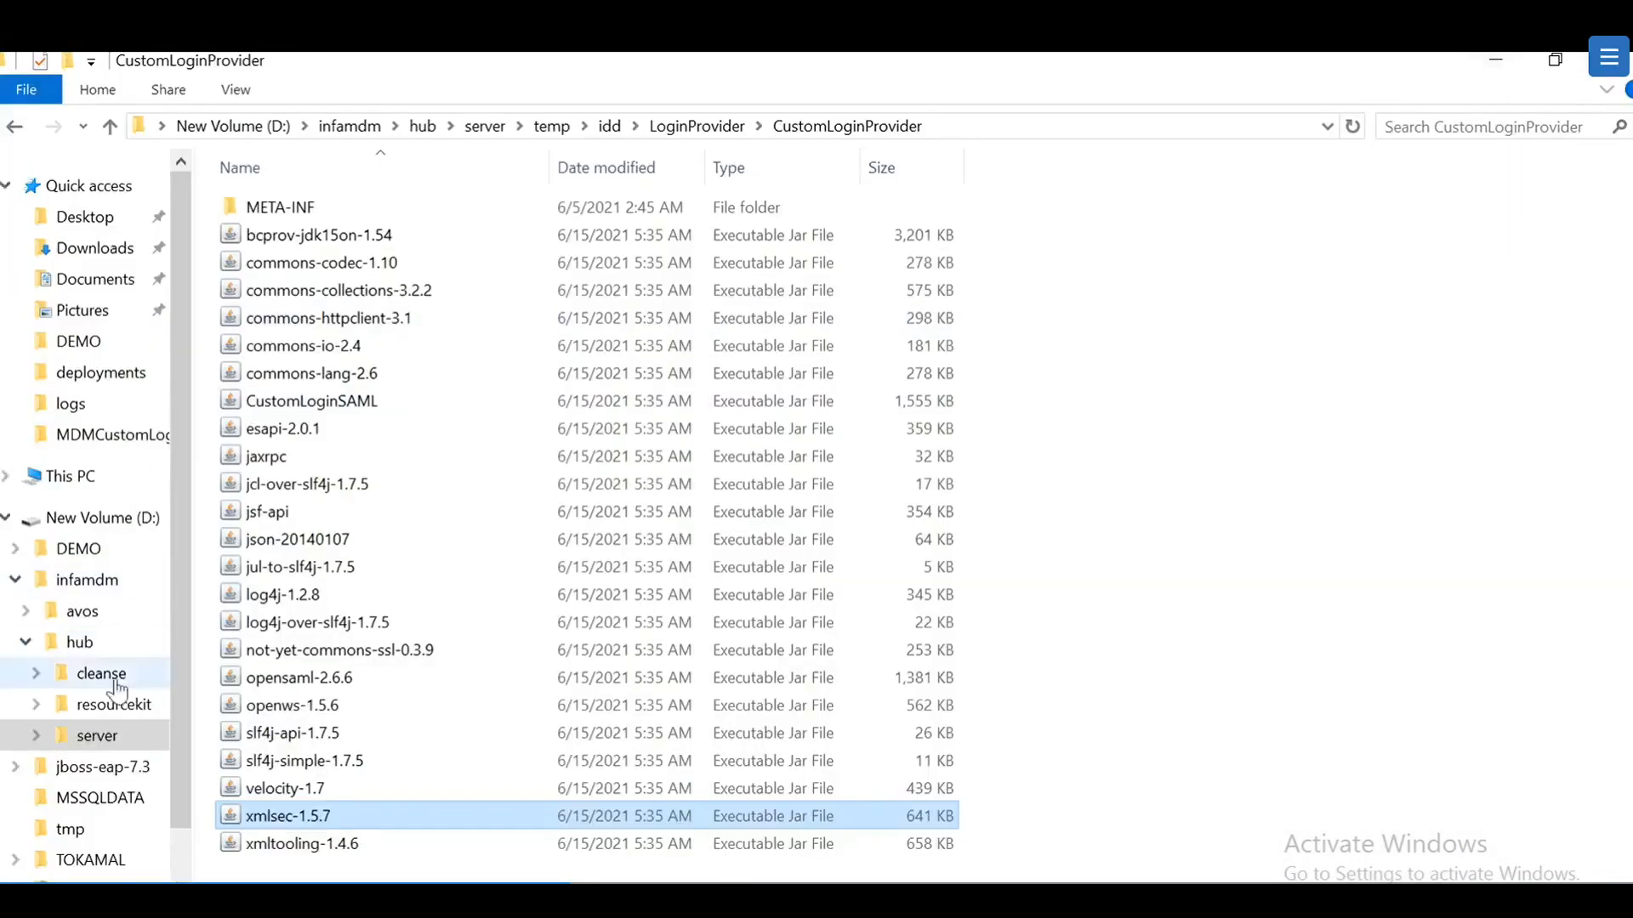
{"action": "left_click", "coordinate": [37, 736]}
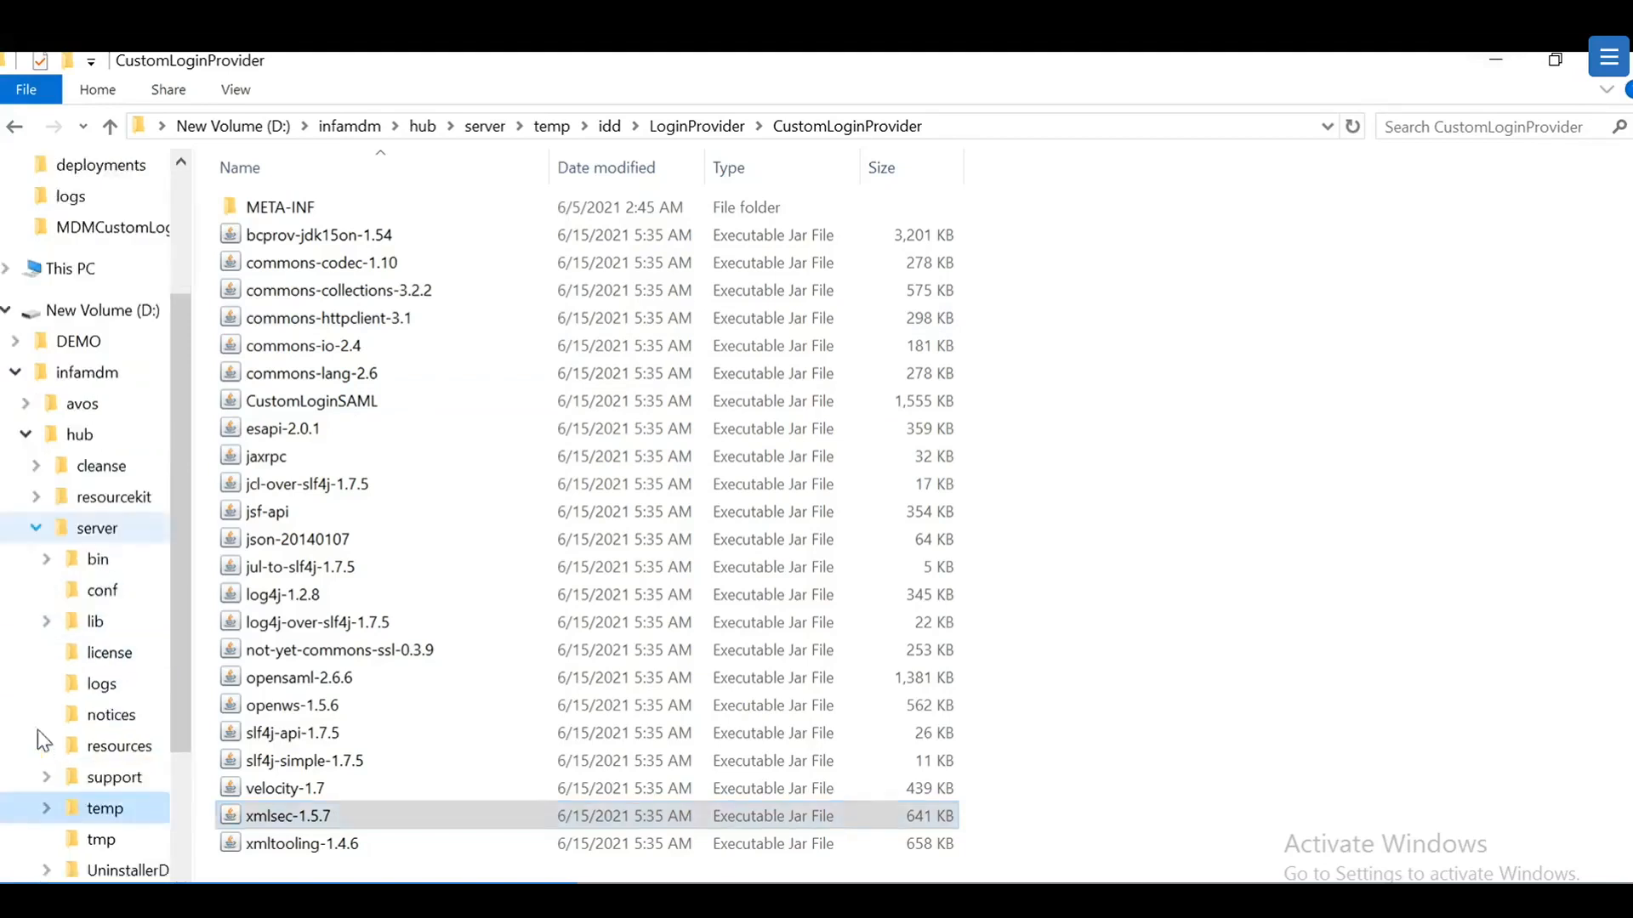
{"action": "left_click", "coordinate": [18, 372]}
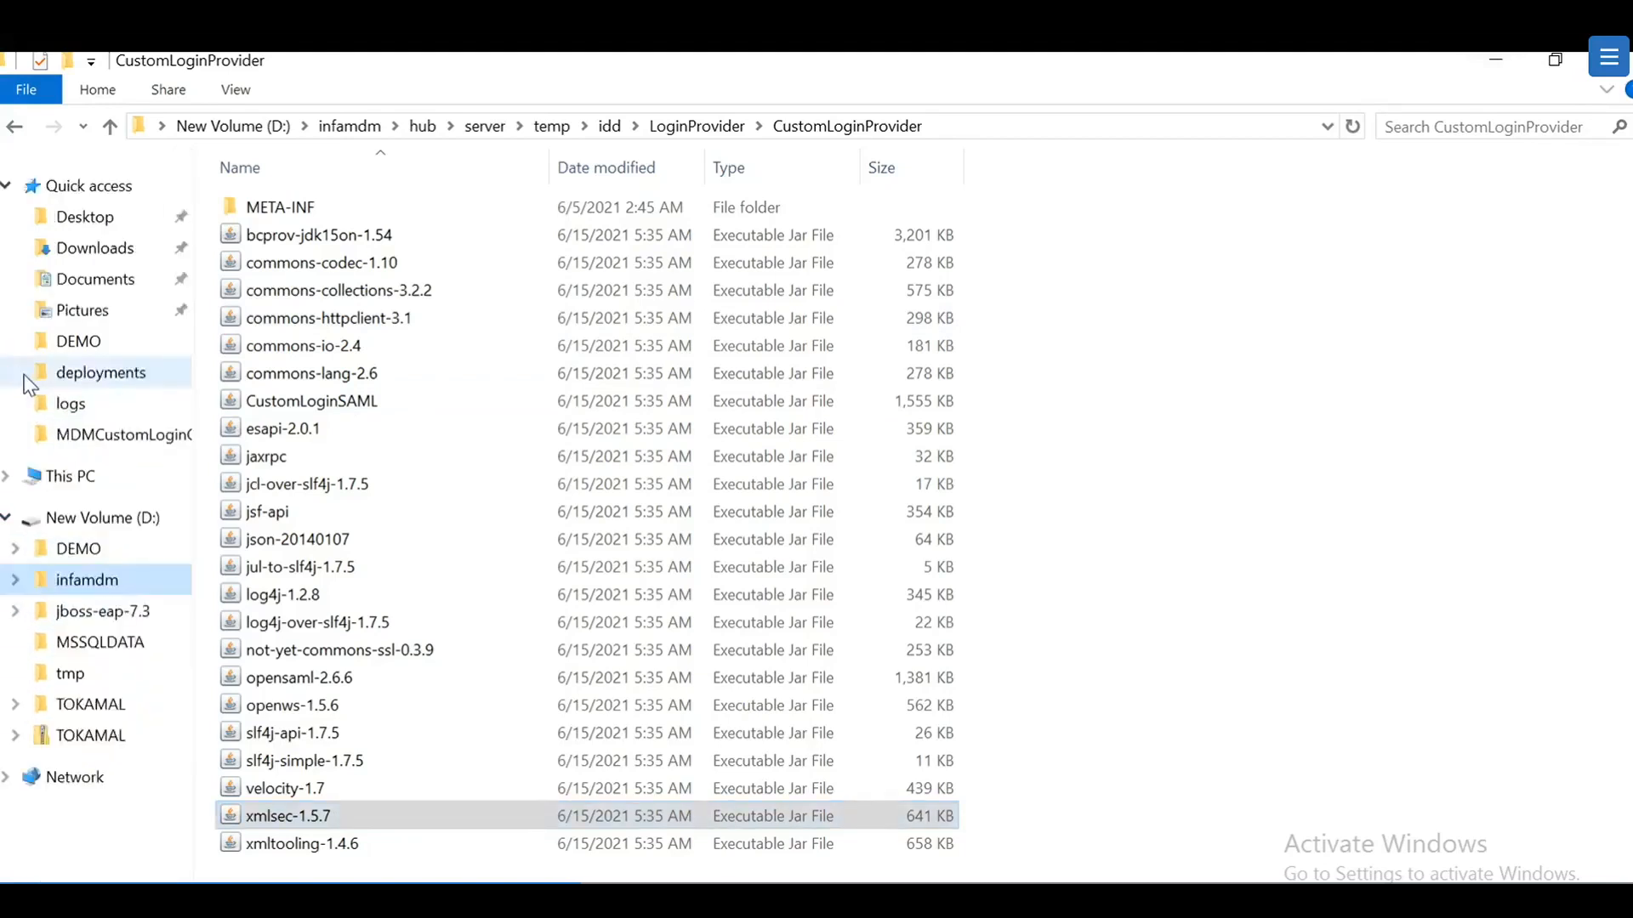
{"action": "left_click", "coordinate": [82, 580]}
{"action": "double_click", "coordinate": [276, 231]}
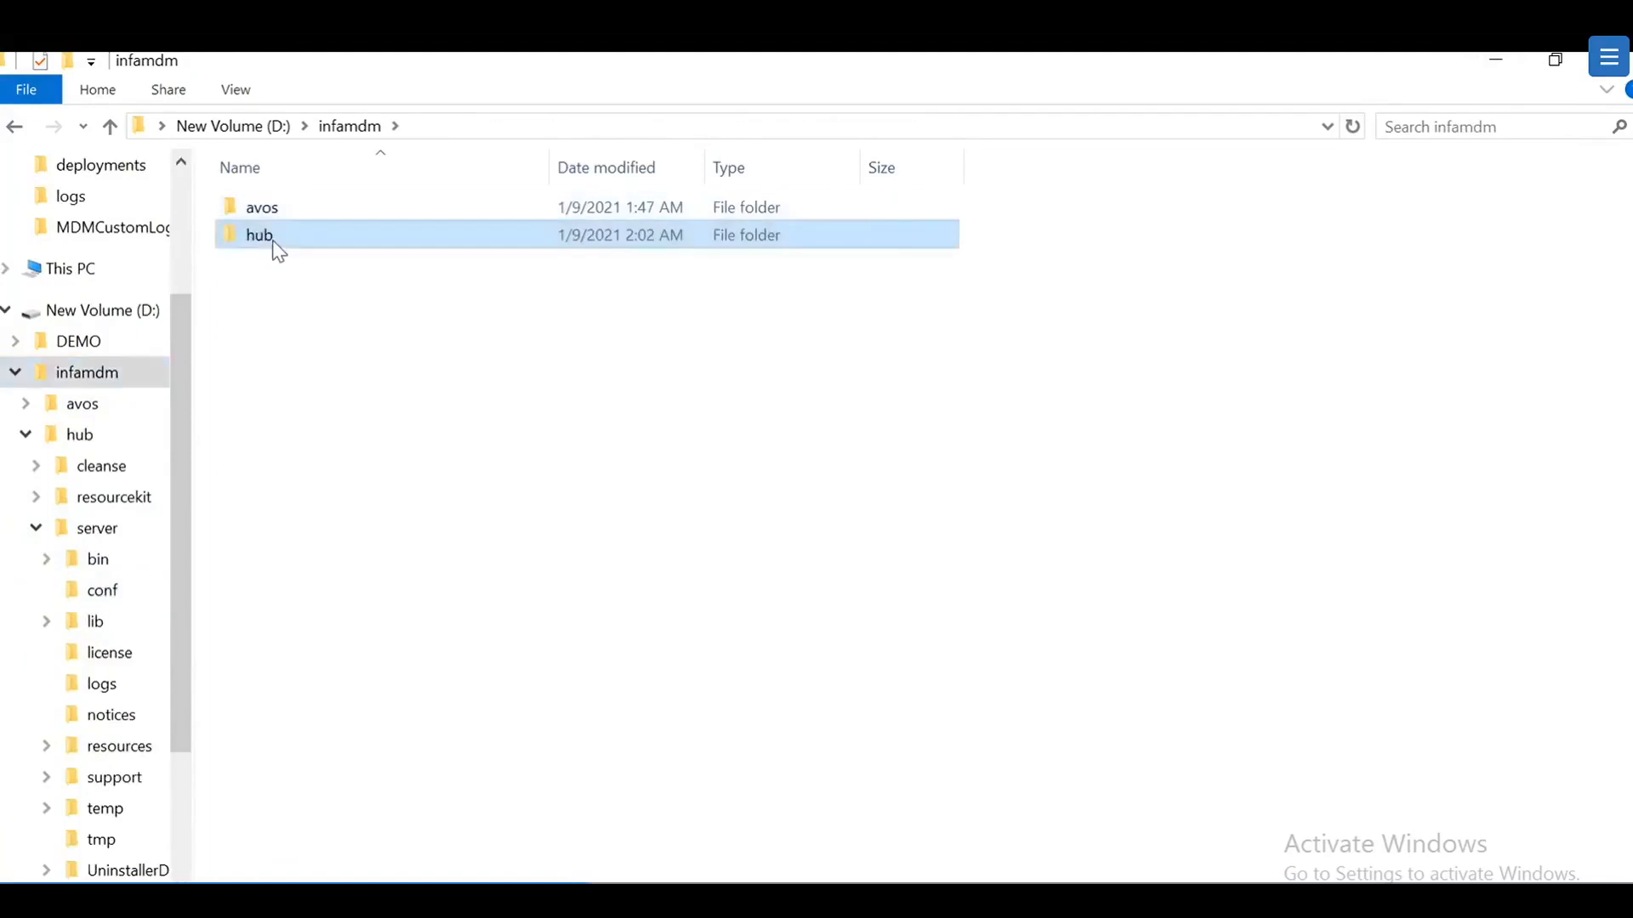
{"action": "double_click", "coordinate": [270, 263]}
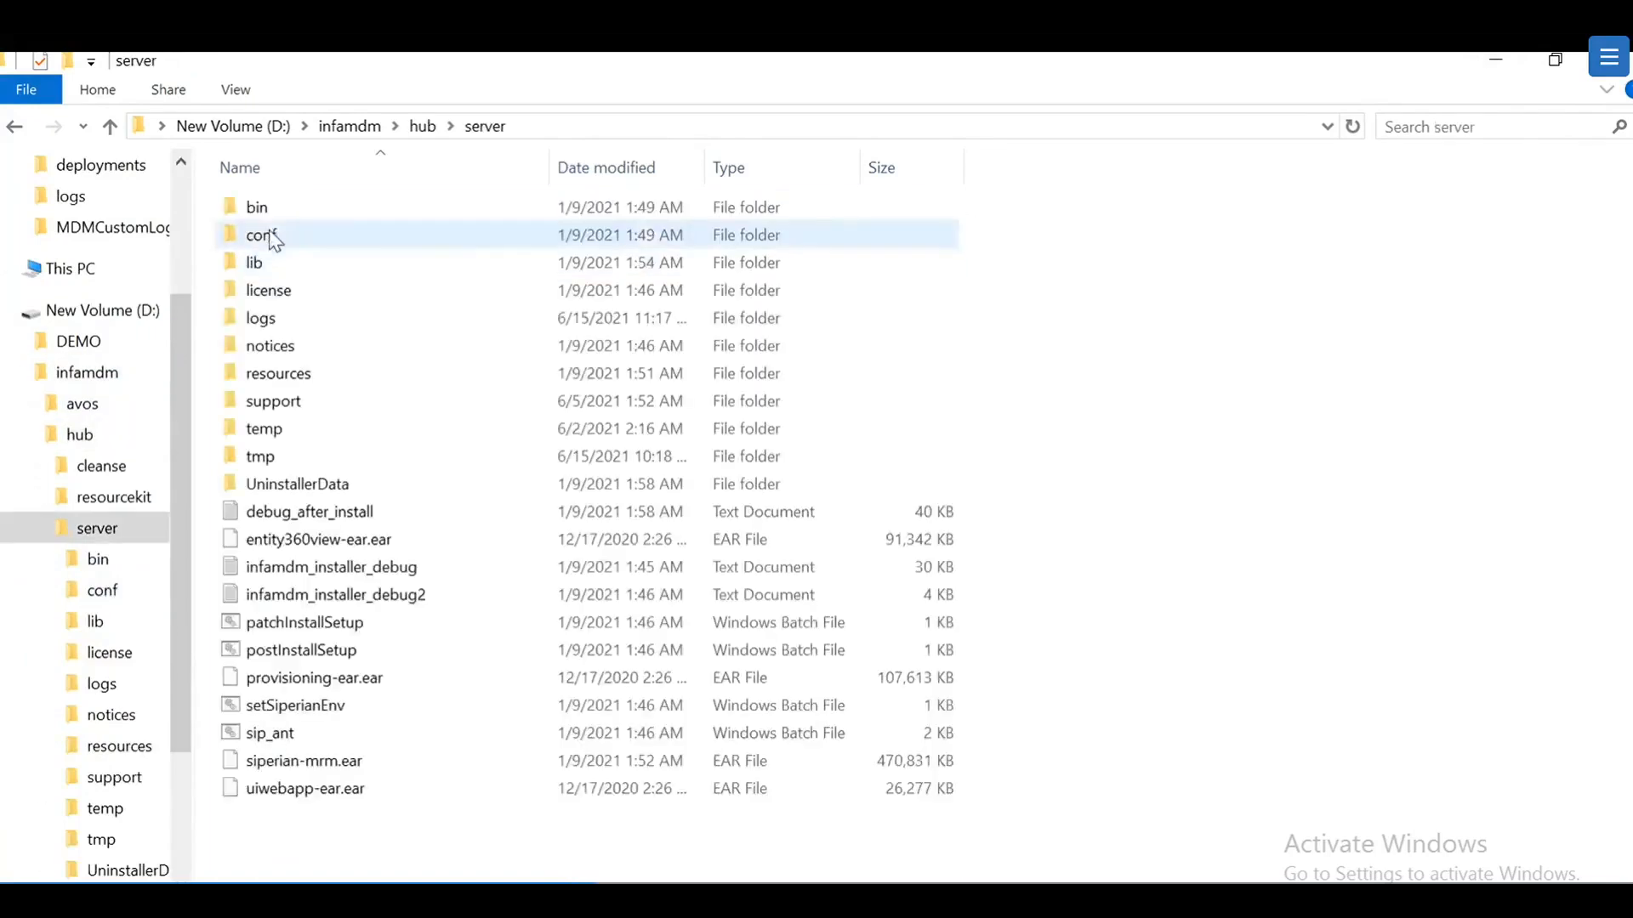
{"action": "double_click", "coordinate": [289, 404]}
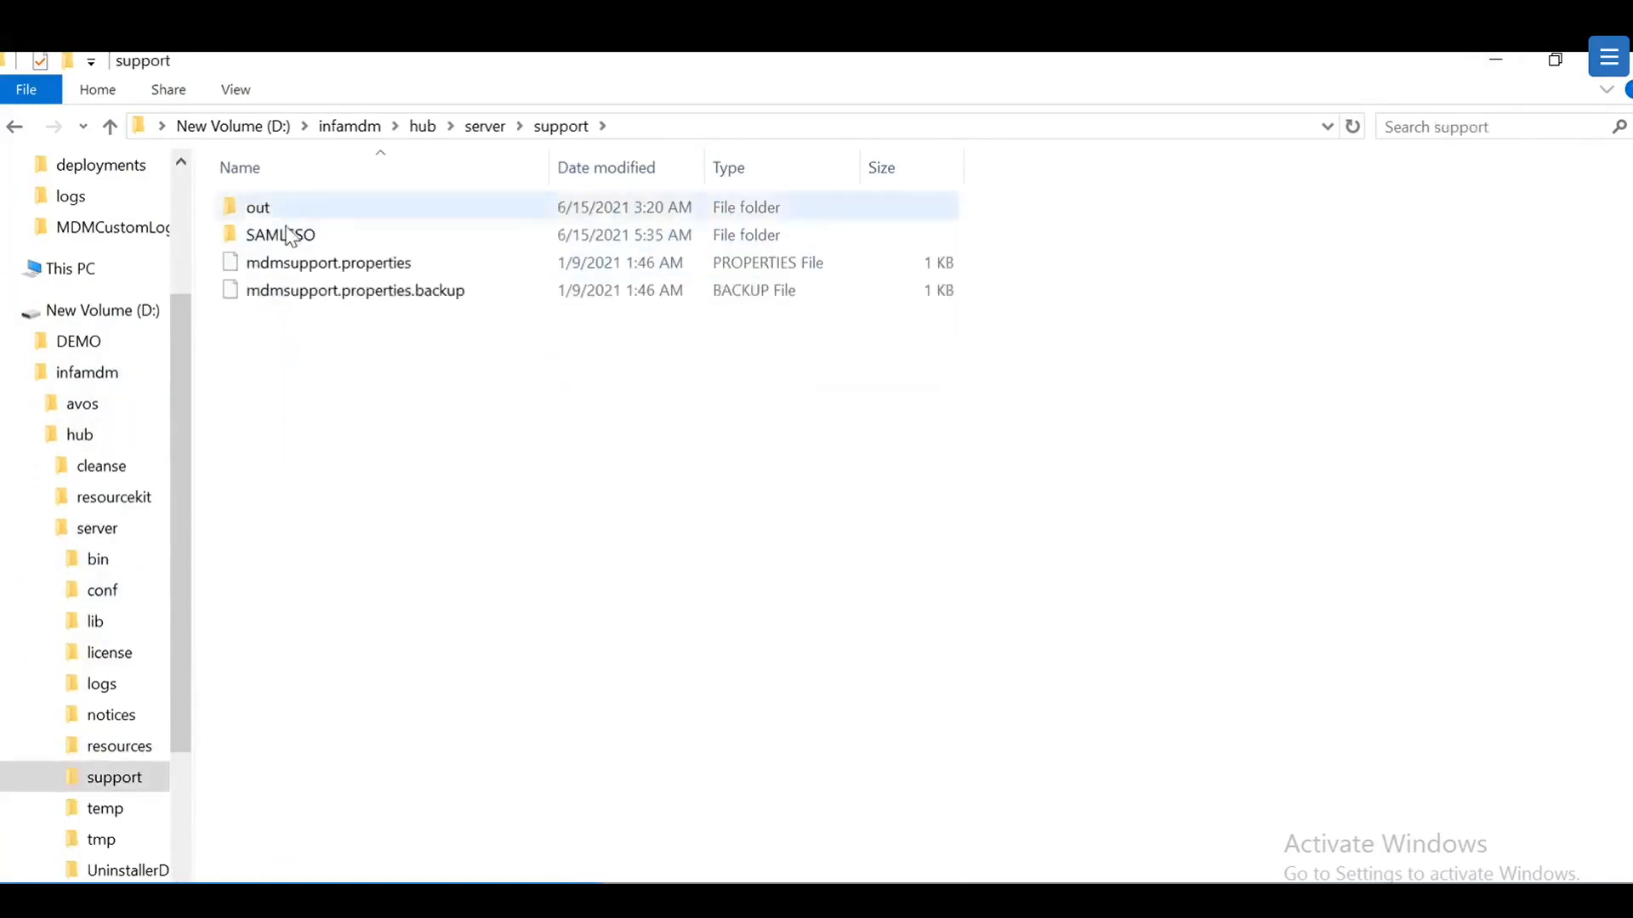
{"action": "double_click", "coordinate": [292, 234]}
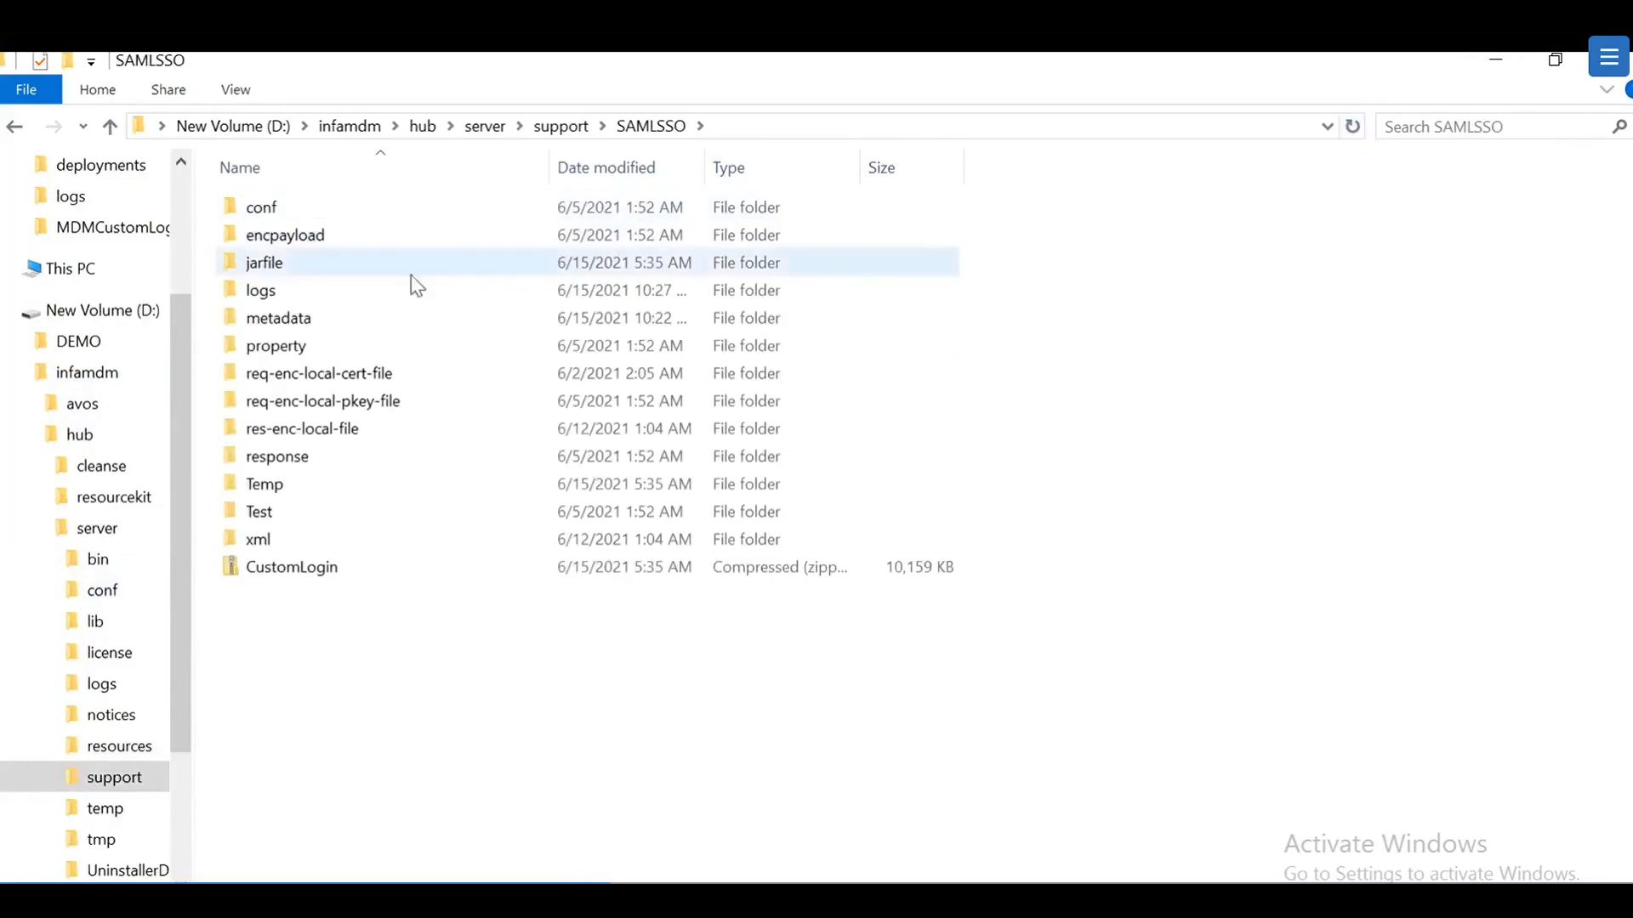
{"action": "double_click", "coordinate": [269, 266]}
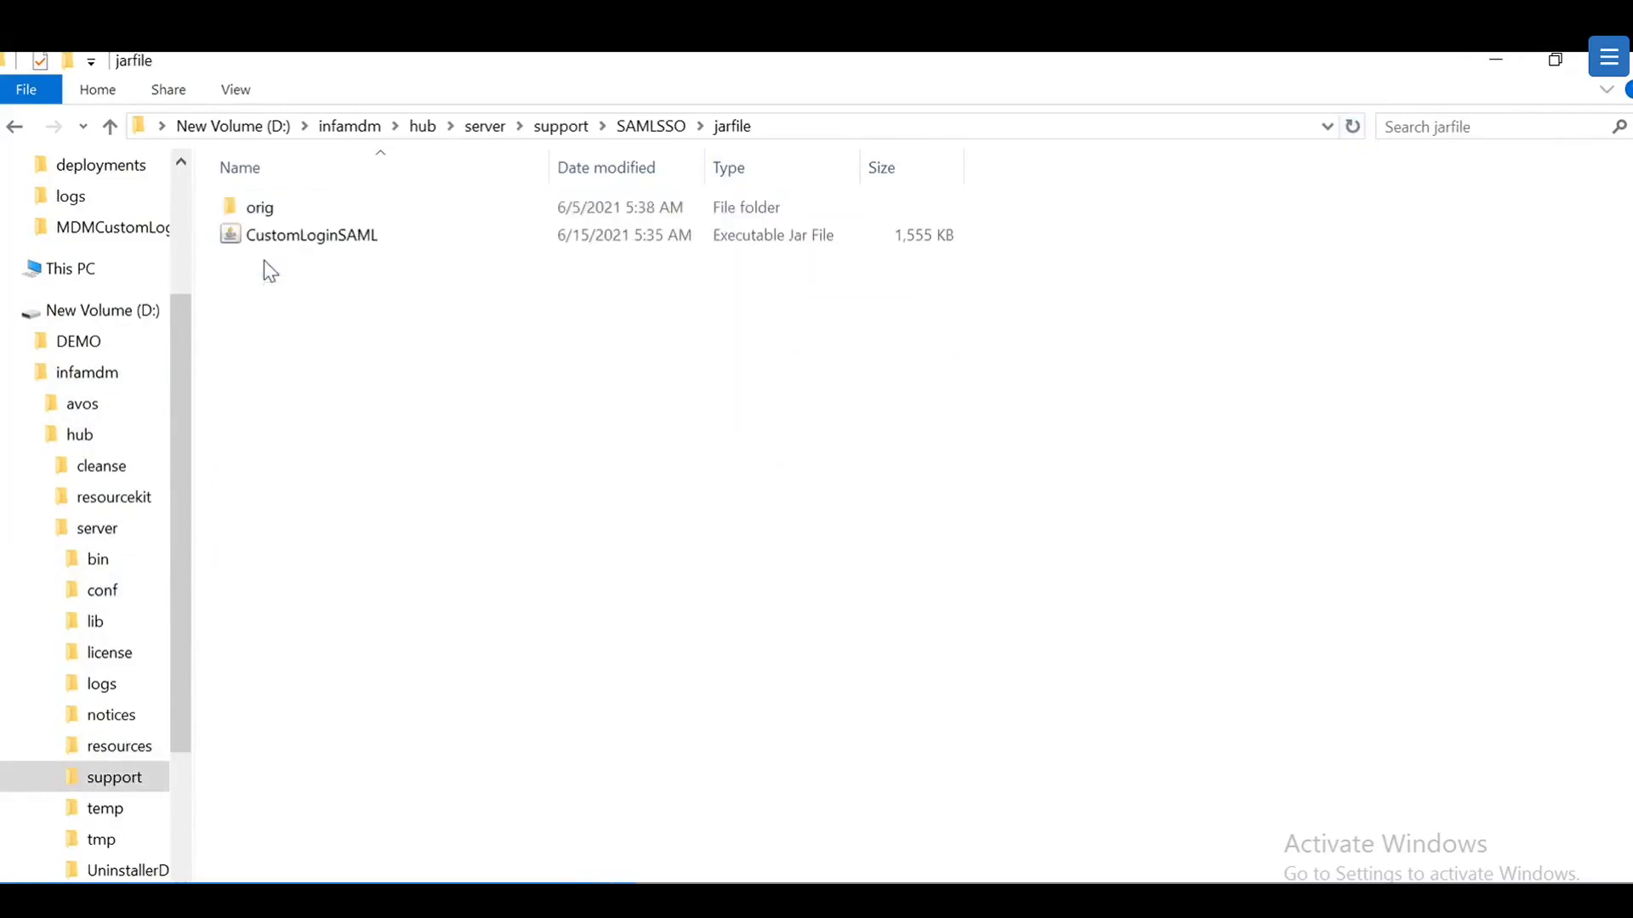
{"action": "double_click", "coordinate": [259, 214]}
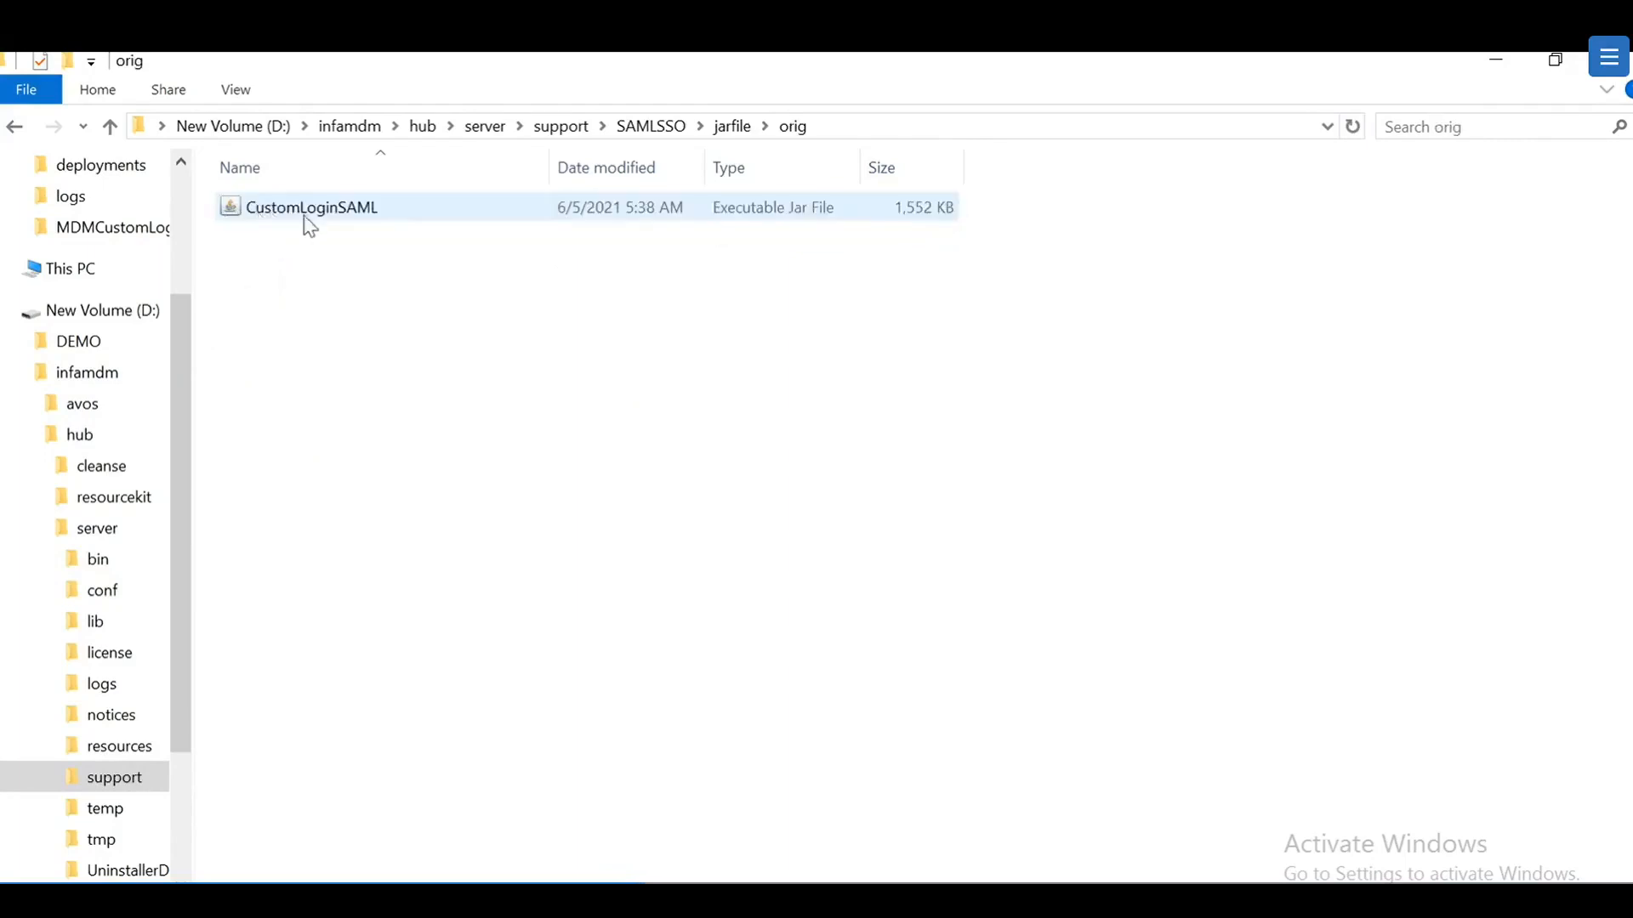
Step: Check the updated CustomLoginSAML jar, then open SAMLSSO\logs and bring up actions for customloginconfig.log.bkup
{"action": "left_click", "coordinate": [111, 127]}
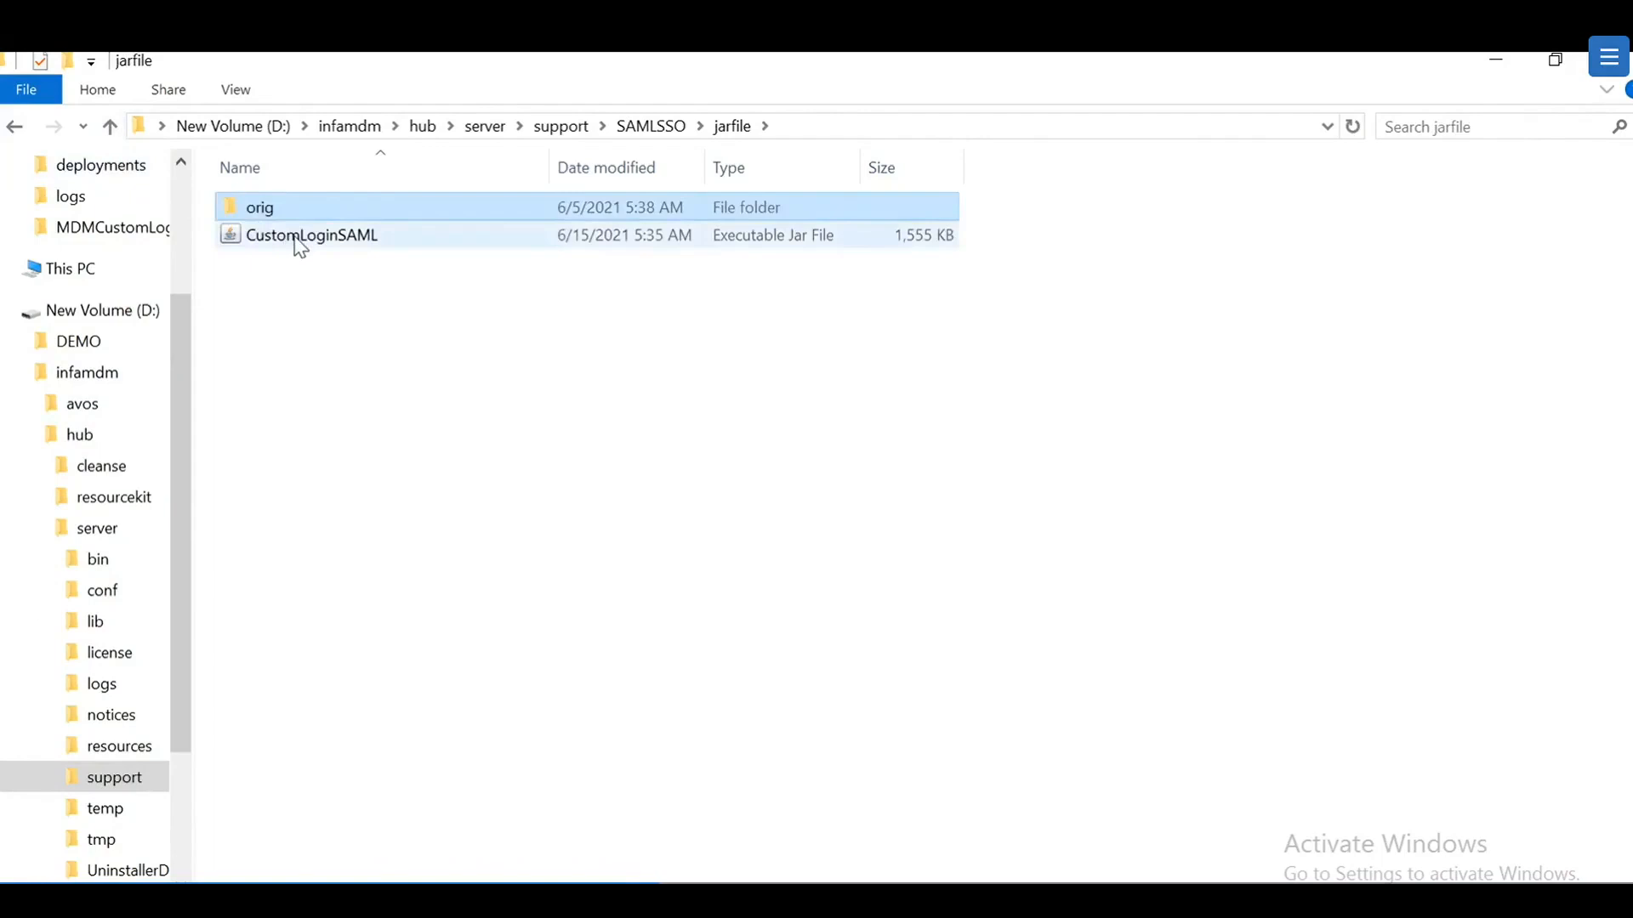
{"action": "left_click", "coordinate": [300, 242]}
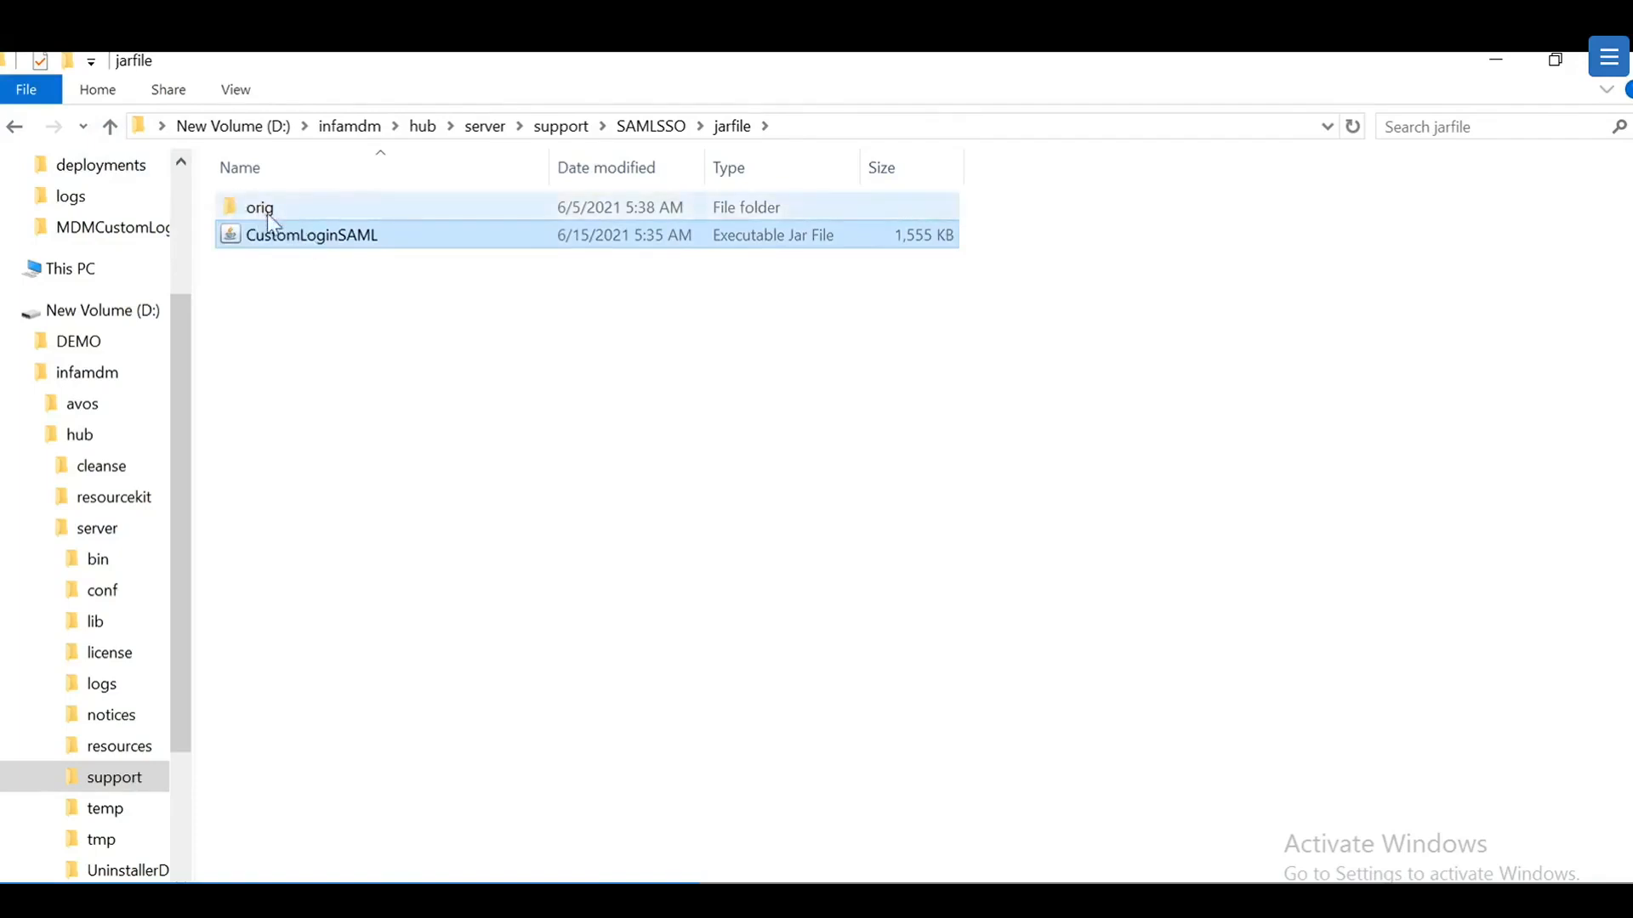
{"action": "left_click", "coordinate": [110, 126]}
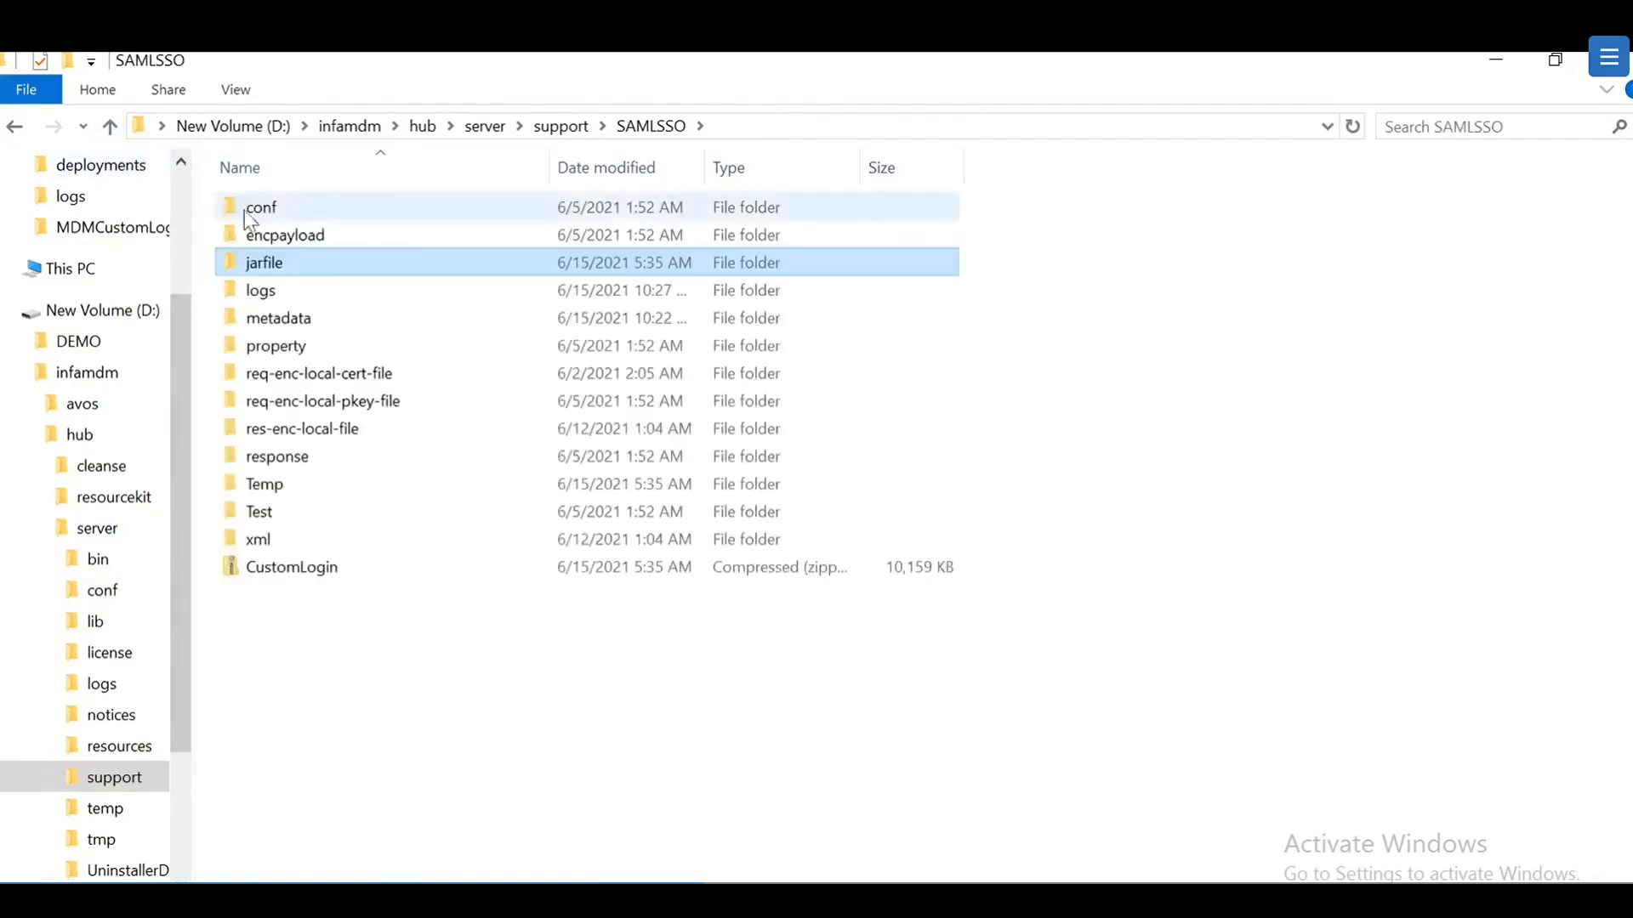
{"action": "double_click", "coordinate": [262, 290]}
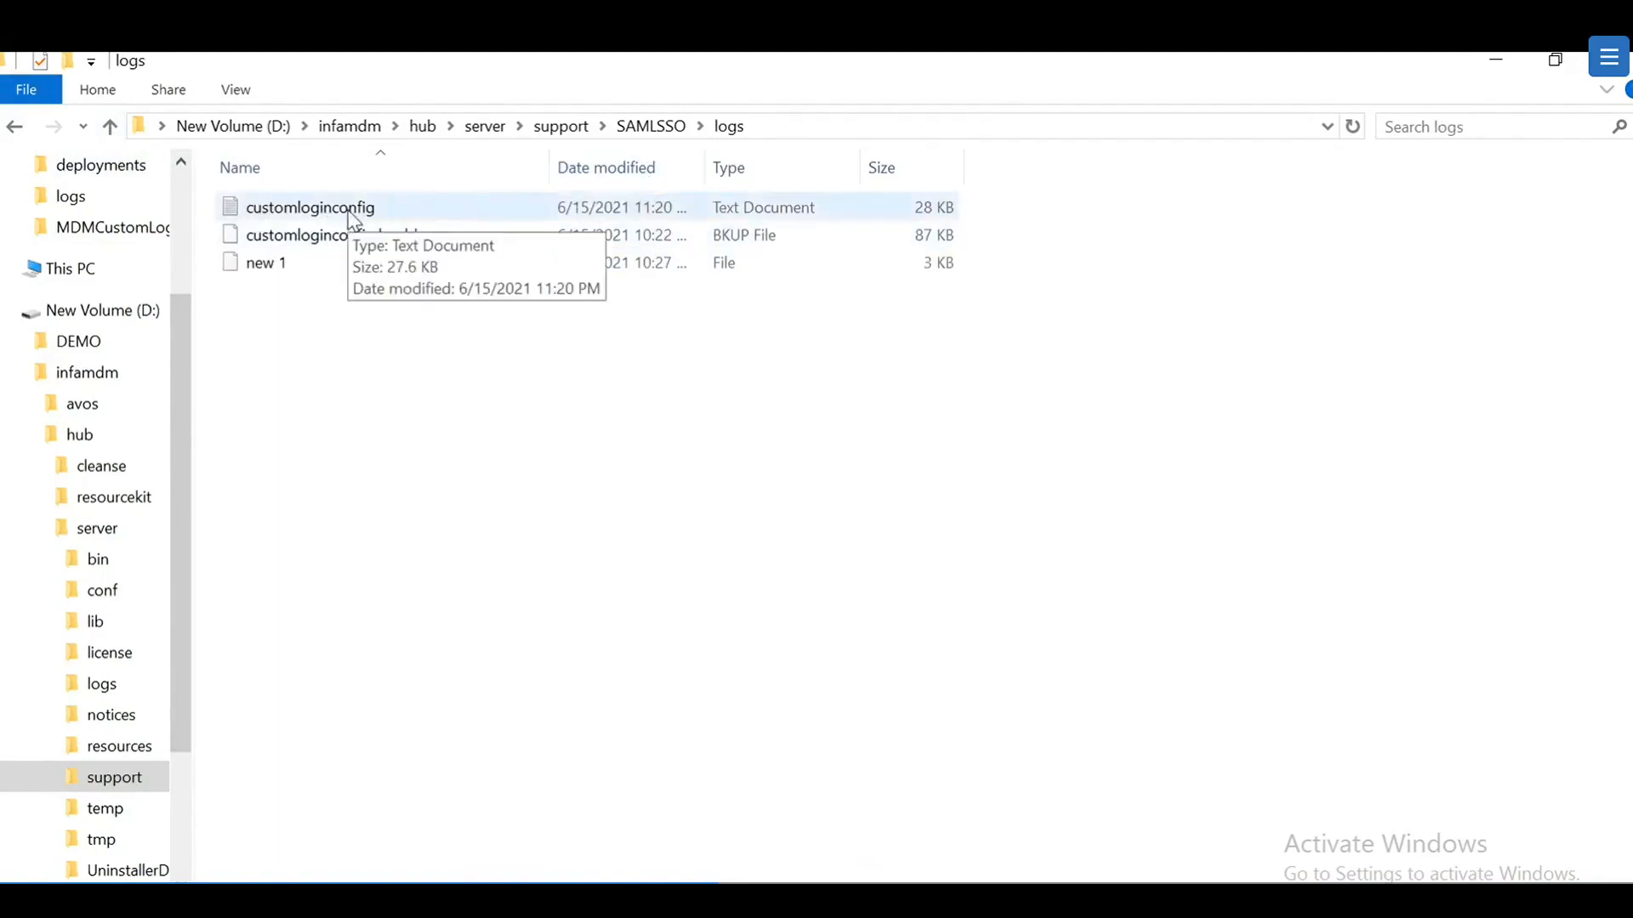
{"action": "right_click", "coordinate": [258, 236]}
Step: Open customloginconfig.log.bkup in Notepad++ and scroll to the end of the log
{"action": "left_click", "coordinate": [323, 341]}
{"action": "scroll", "coordinate": [817, 511], "scroll_direction": "down", "scroll_amount": 7}
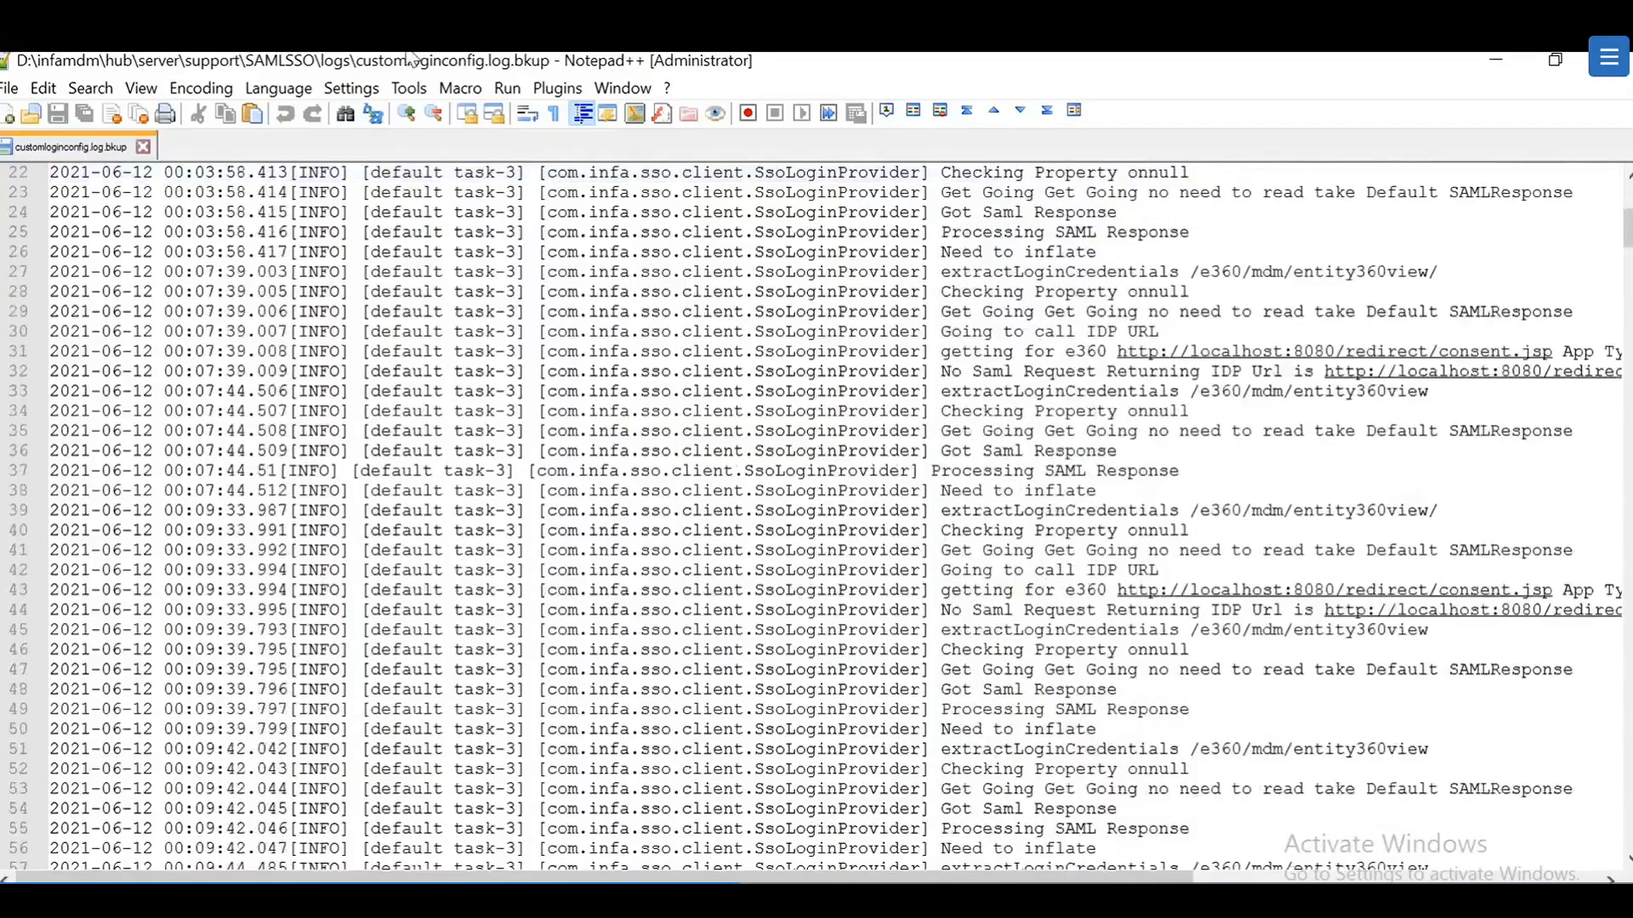
{"action": "left_click_drag", "start_coordinate": [1628, 228], "coordinate": [1627, 829]}
{"action": "scroll", "coordinate": [816, 510], "scroll_direction": "up", "scroll_amount": 3}
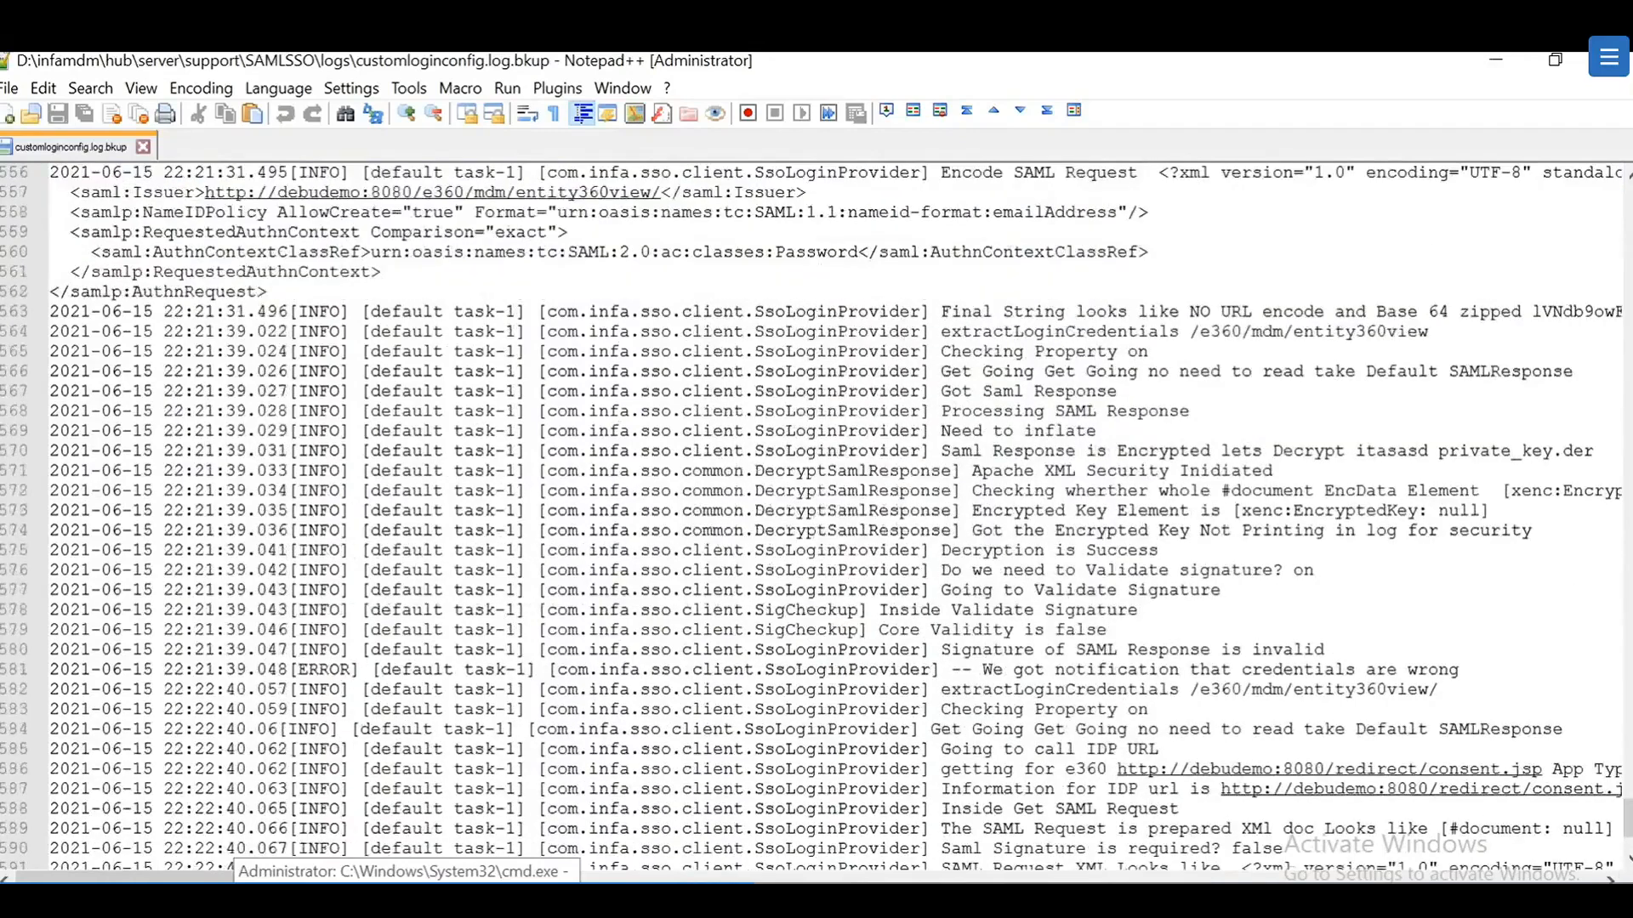
{"action": "scroll", "coordinate": [817, 511], "scroll_direction": "down", "scroll_amount": 1}
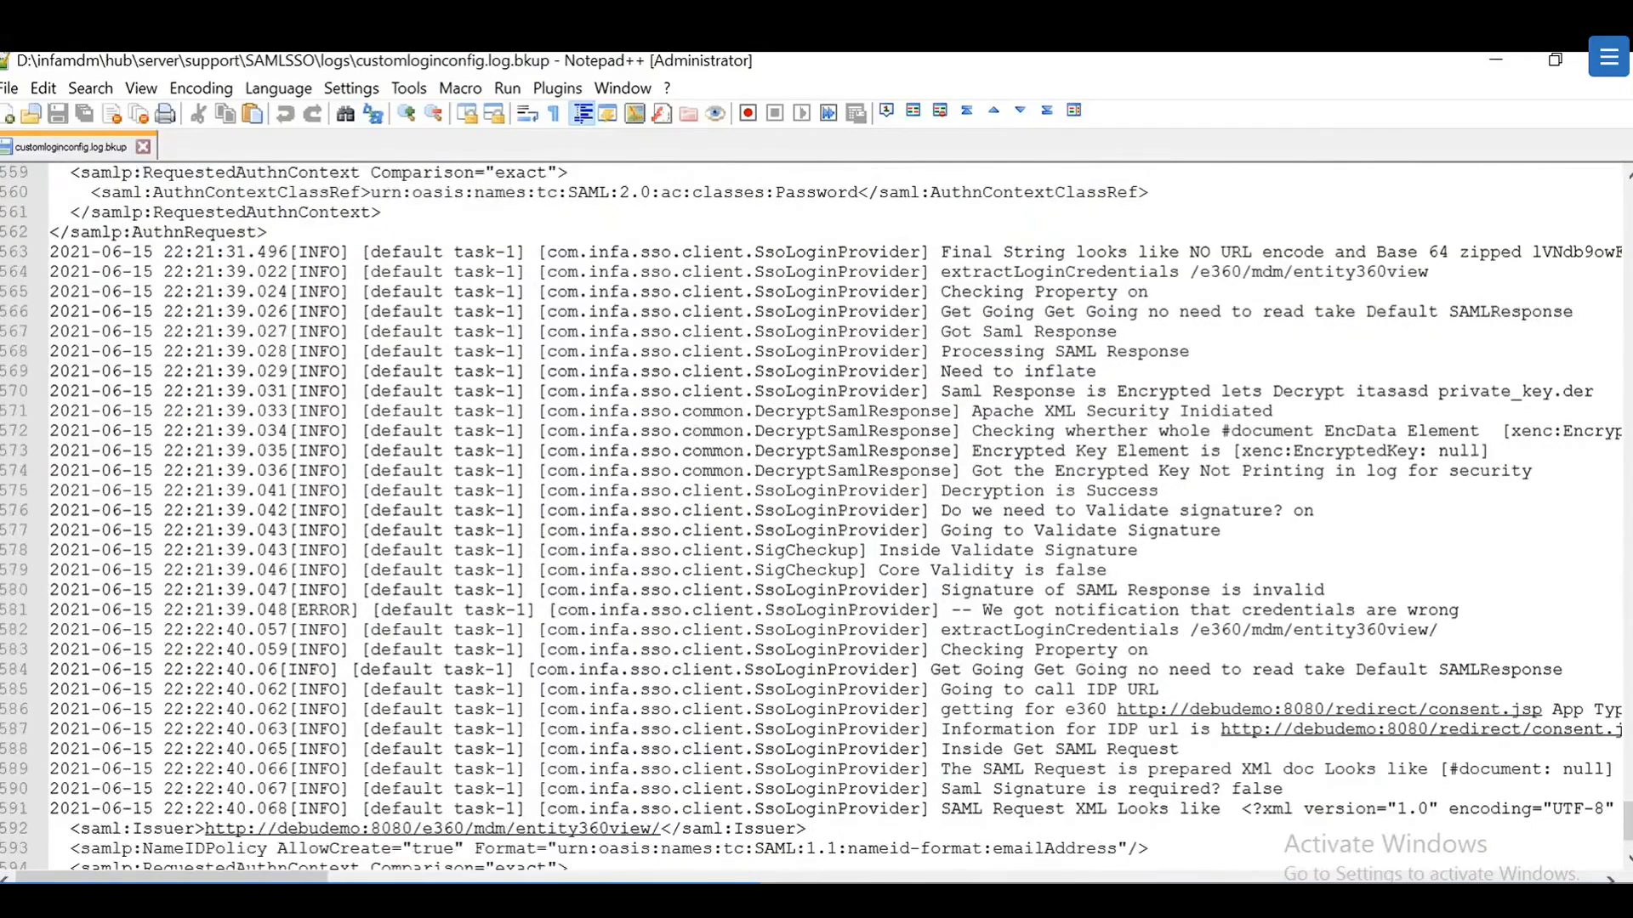
{"action": "scroll", "coordinate": [816, 510], "scroll_direction": "down", "scroll_amount": 2}
{"action": "scroll", "coordinate": [816, 511], "scroll_direction": "up", "scroll_amount": 1}
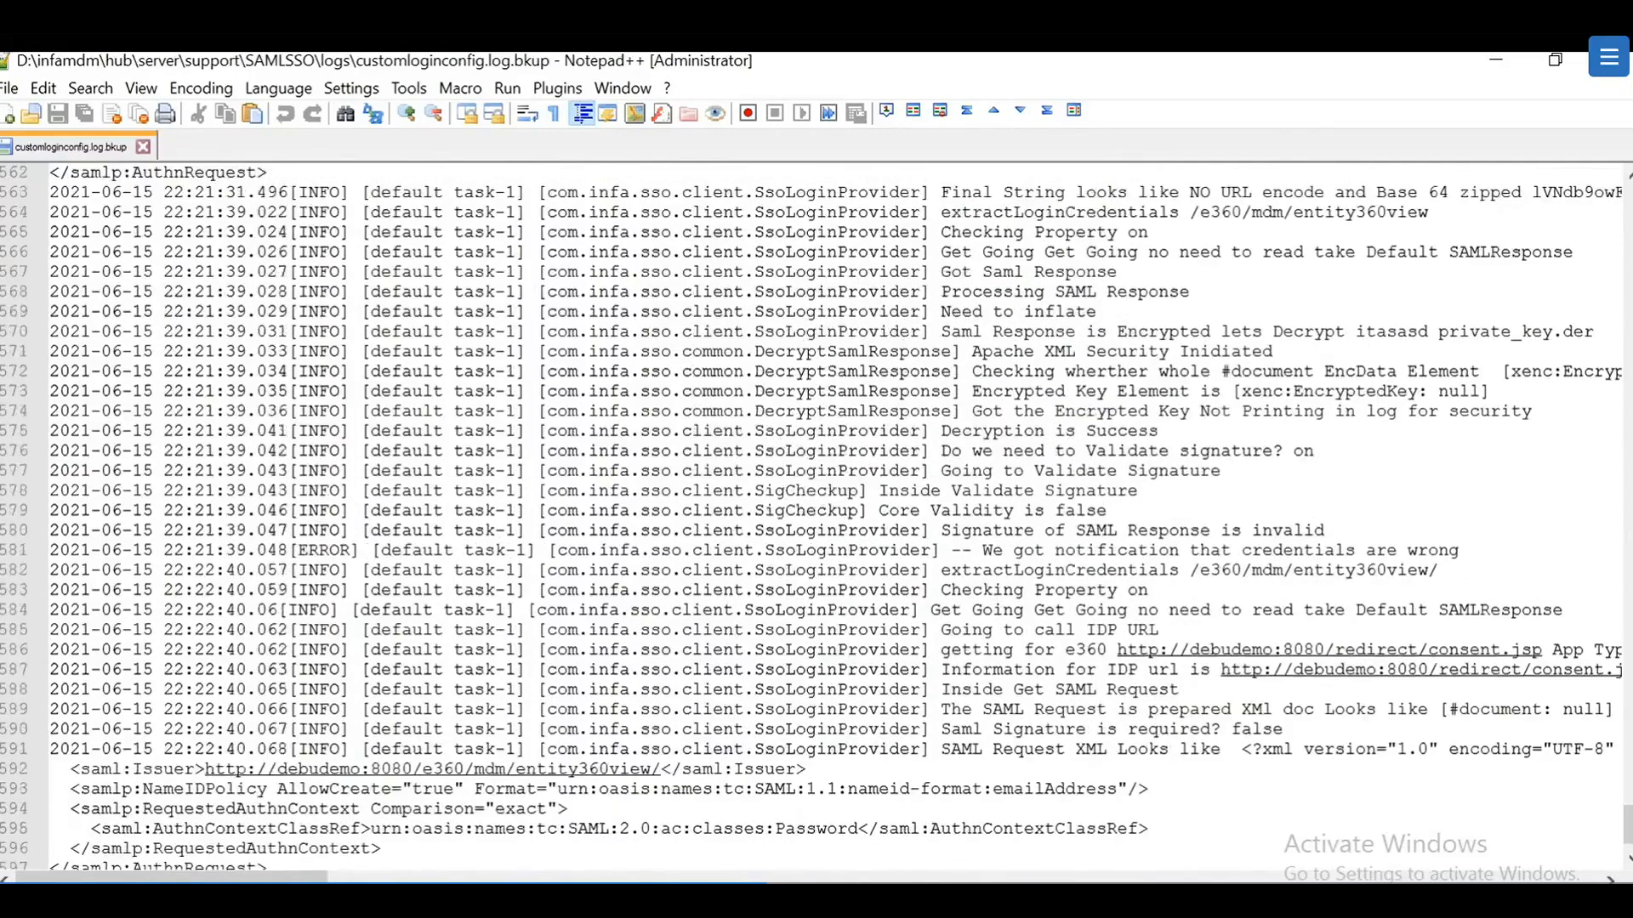
{"action": "scroll", "coordinate": [816, 511], "scroll_direction": "down", "scroll_amount": 1}
Step: Highlight the invalid-signature error lines and the IDP redirect URL on line 586, then minimize Notepad++
{"action": "left_click", "coordinate": [1160, 570]}
{"action": "left_click_drag", "start_coordinate": [941, 511], "coordinate": [1160, 570]}
{"action": "left_click", "coordinate": [930, 511]}
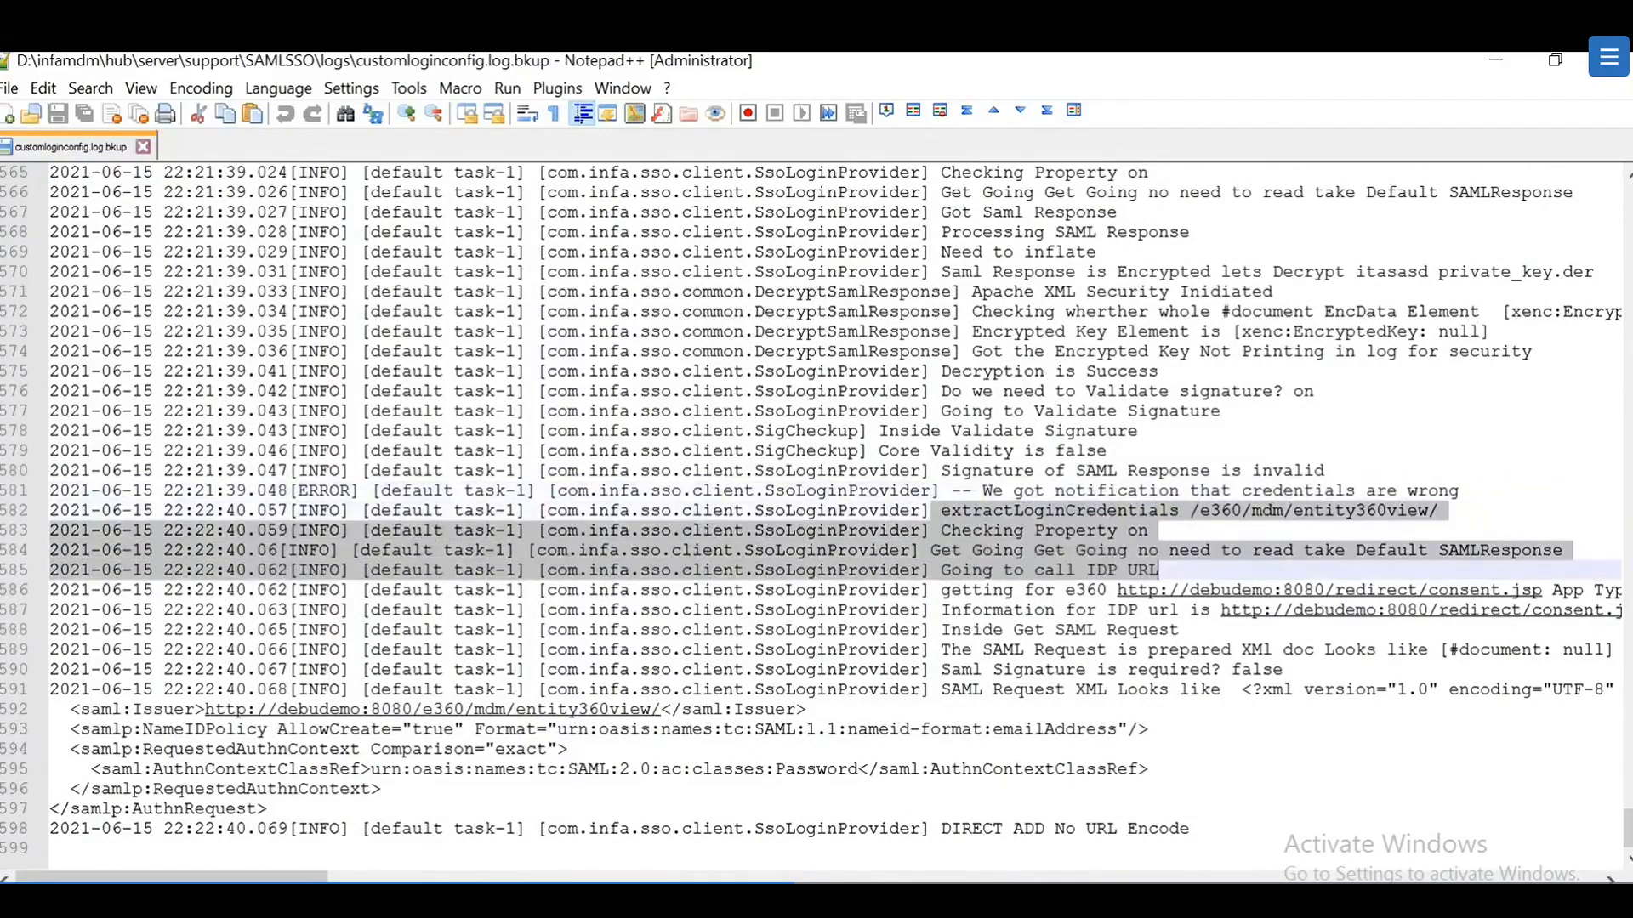
{"action": "left_click_drag", "start_coordinate": [939, 589], "coordinate": [1533, 589]}
{"action": "key", "text": "Down"}
{"action": "key", "text": "Down"}
{"action": "key", "text": "Down"}
{"action": "key", "text": "Down"}
{"action": "key", "text": "Down"}
{"action": "key", "text": "Down"}
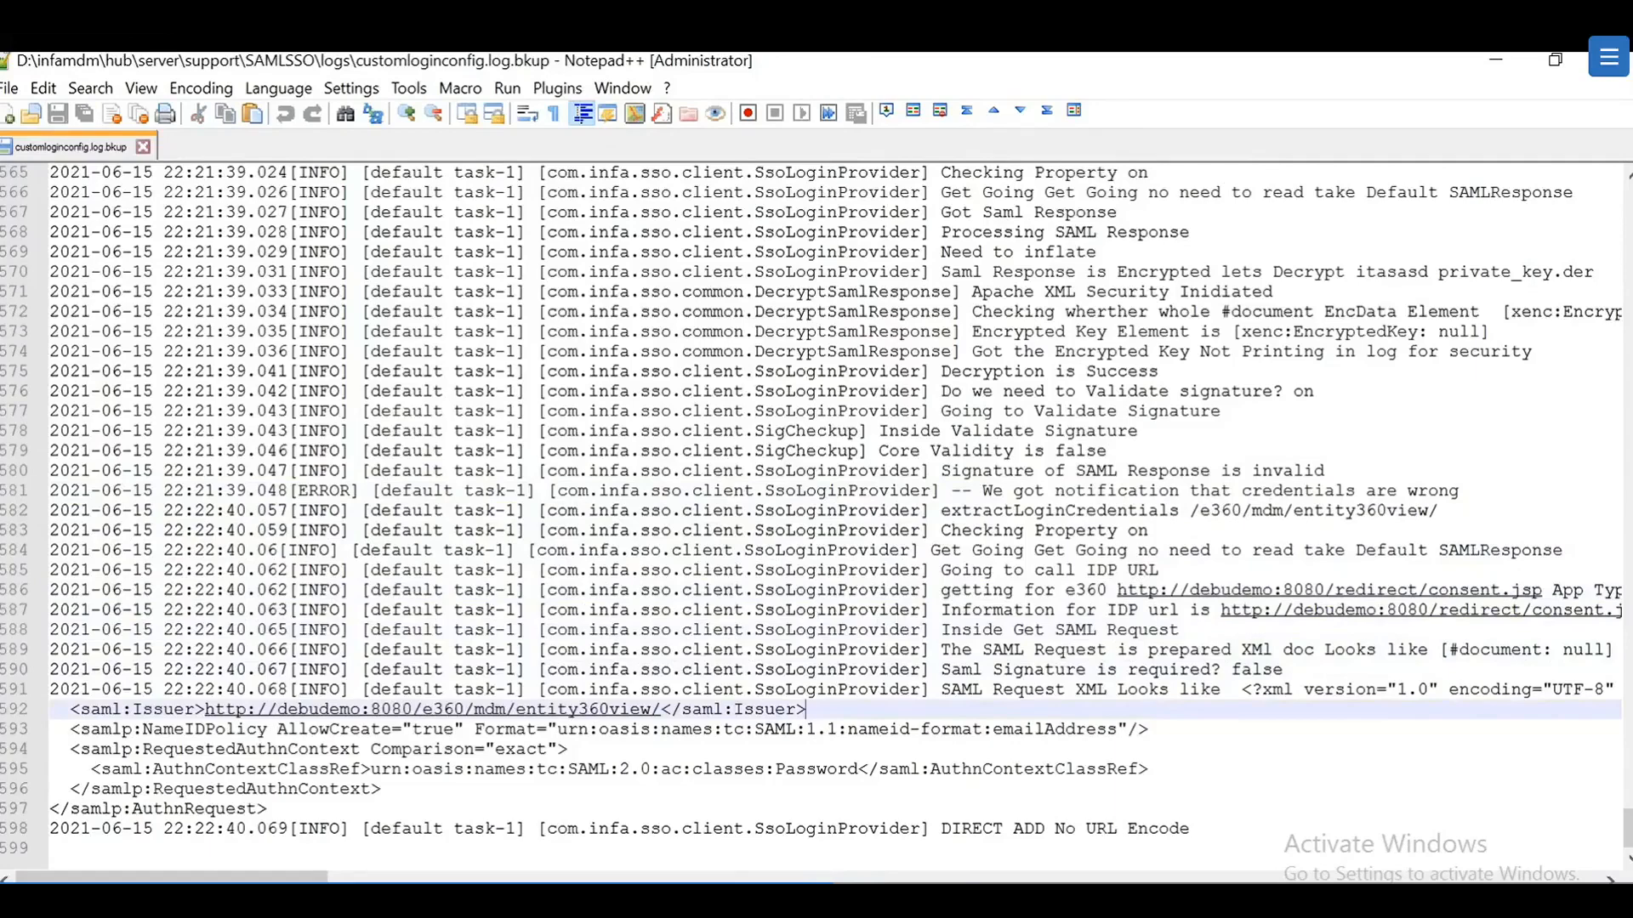
{"action": "left_click", "coordinate": [1482, 68]}
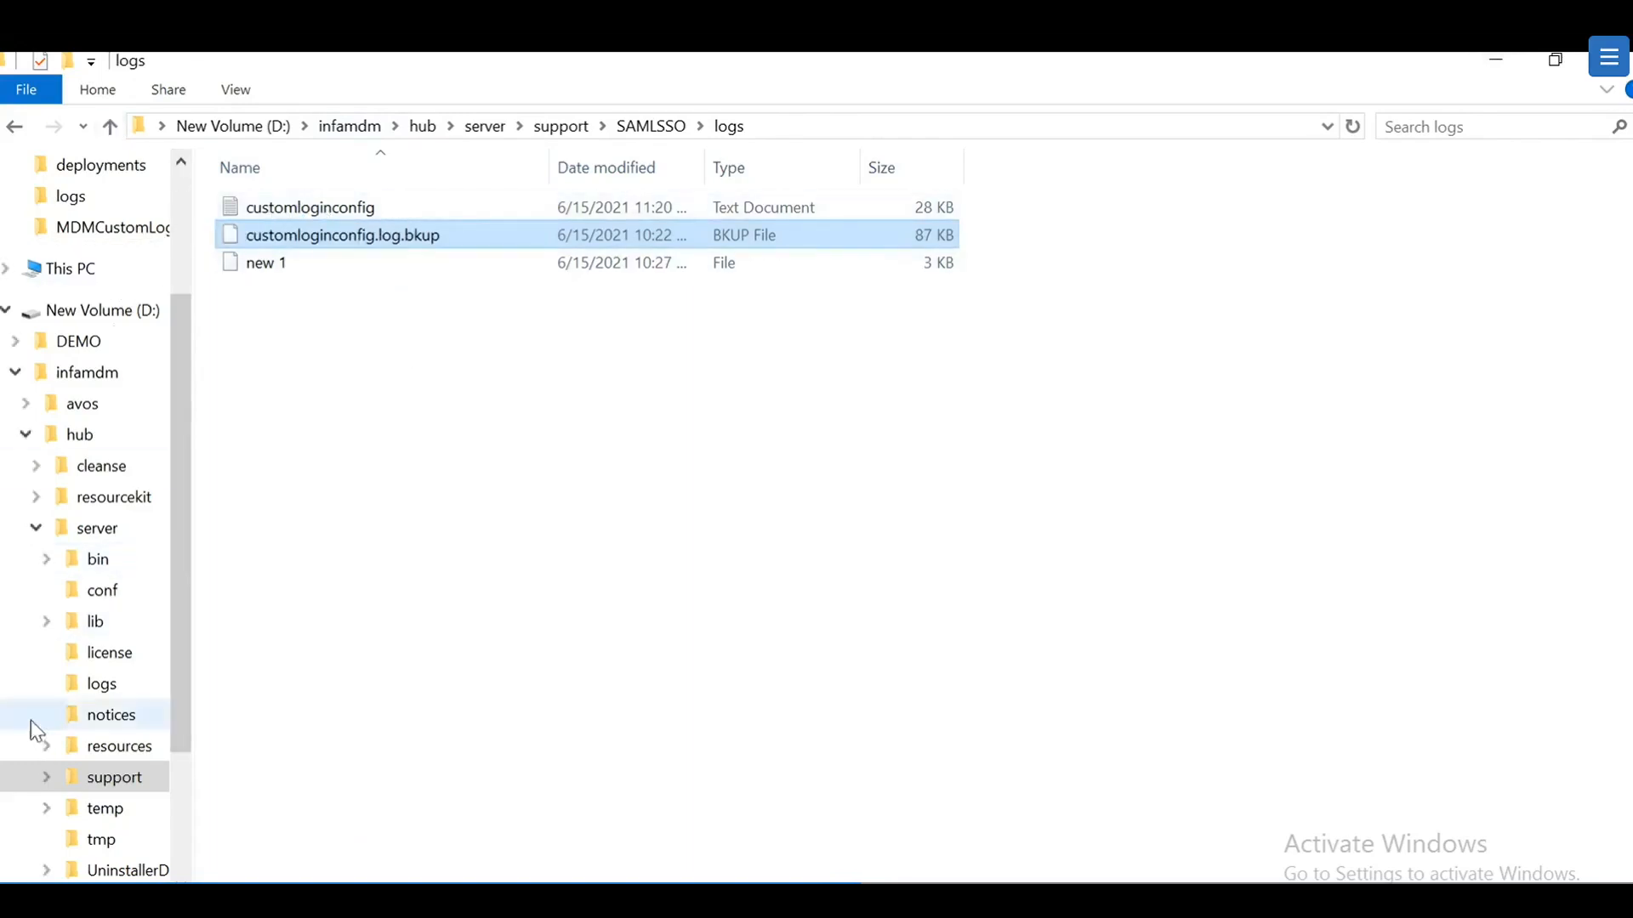
Step: Navigate to D:\jboss-eap-7.3\standalone\log and bring up actions for mdmcustomloginconfigapp
{"action": "left_click", "coordinate": [17, 373]}
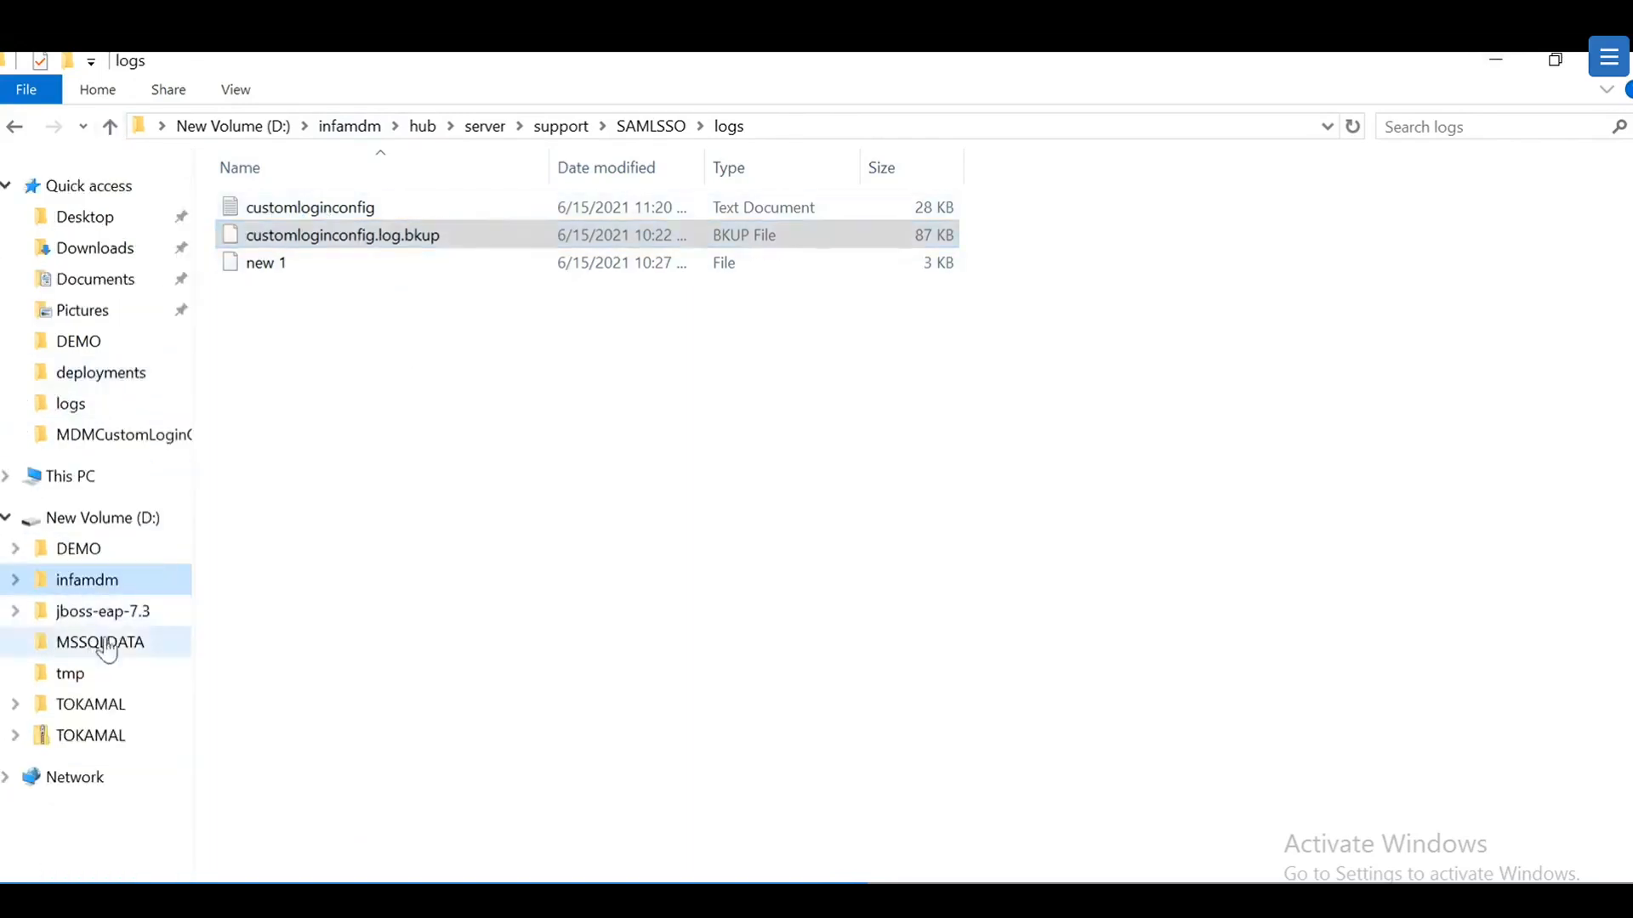
{"action": "left_click", "coordinate": [136, 611]}
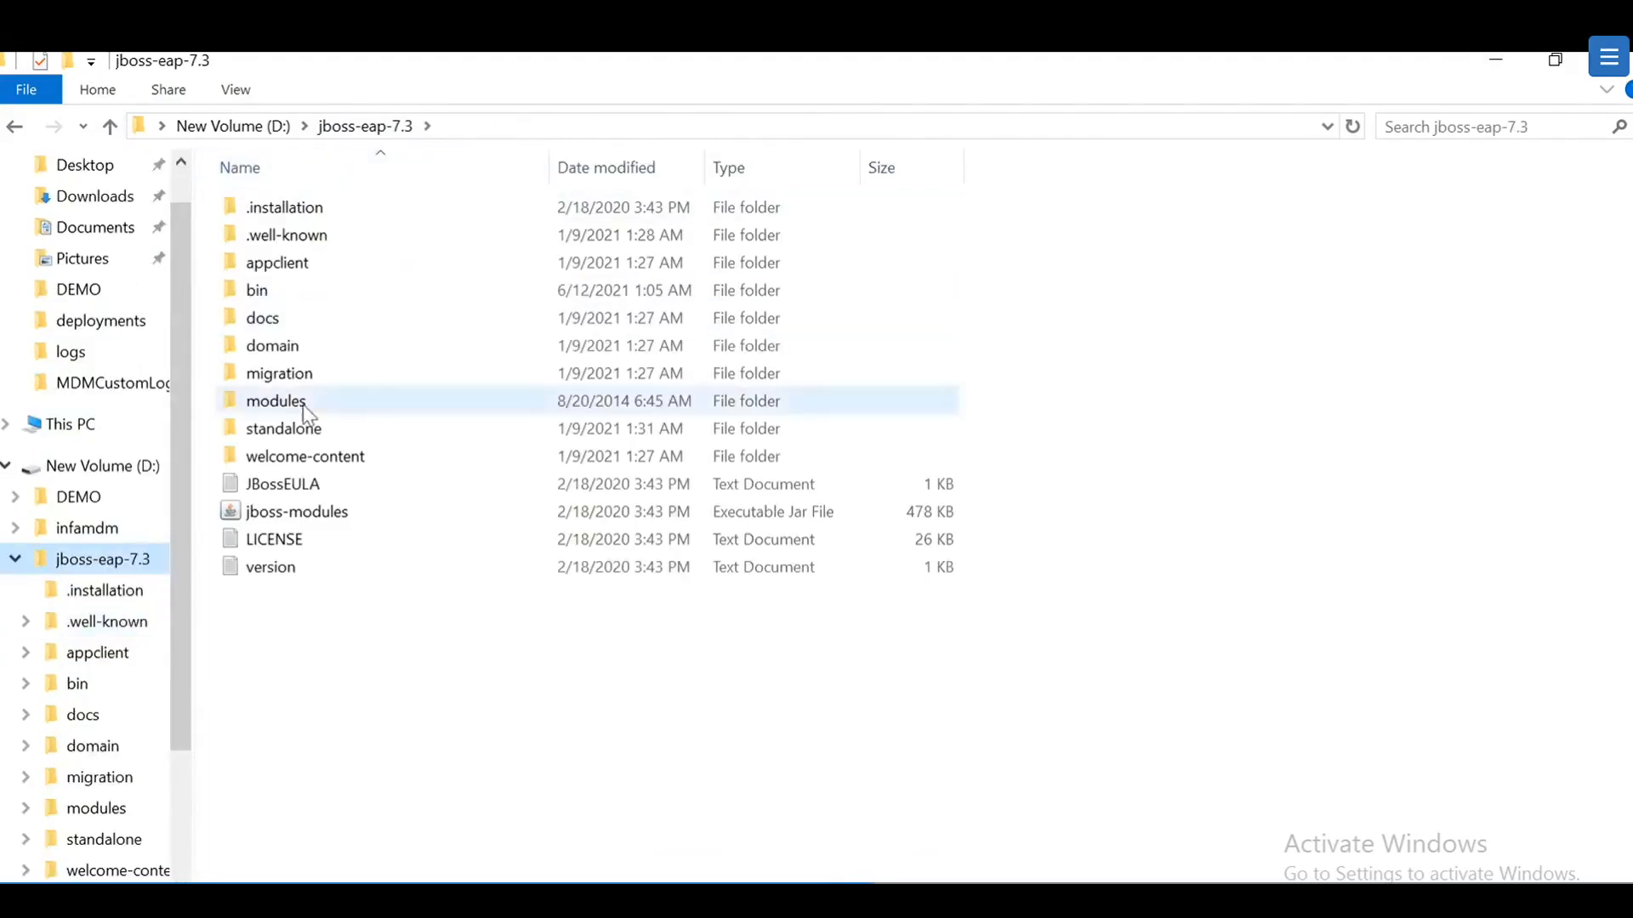
{"action": "double_click", "coordinate": [311, 429]}
{"action": "double_click", "coordinate": [273, 318]}
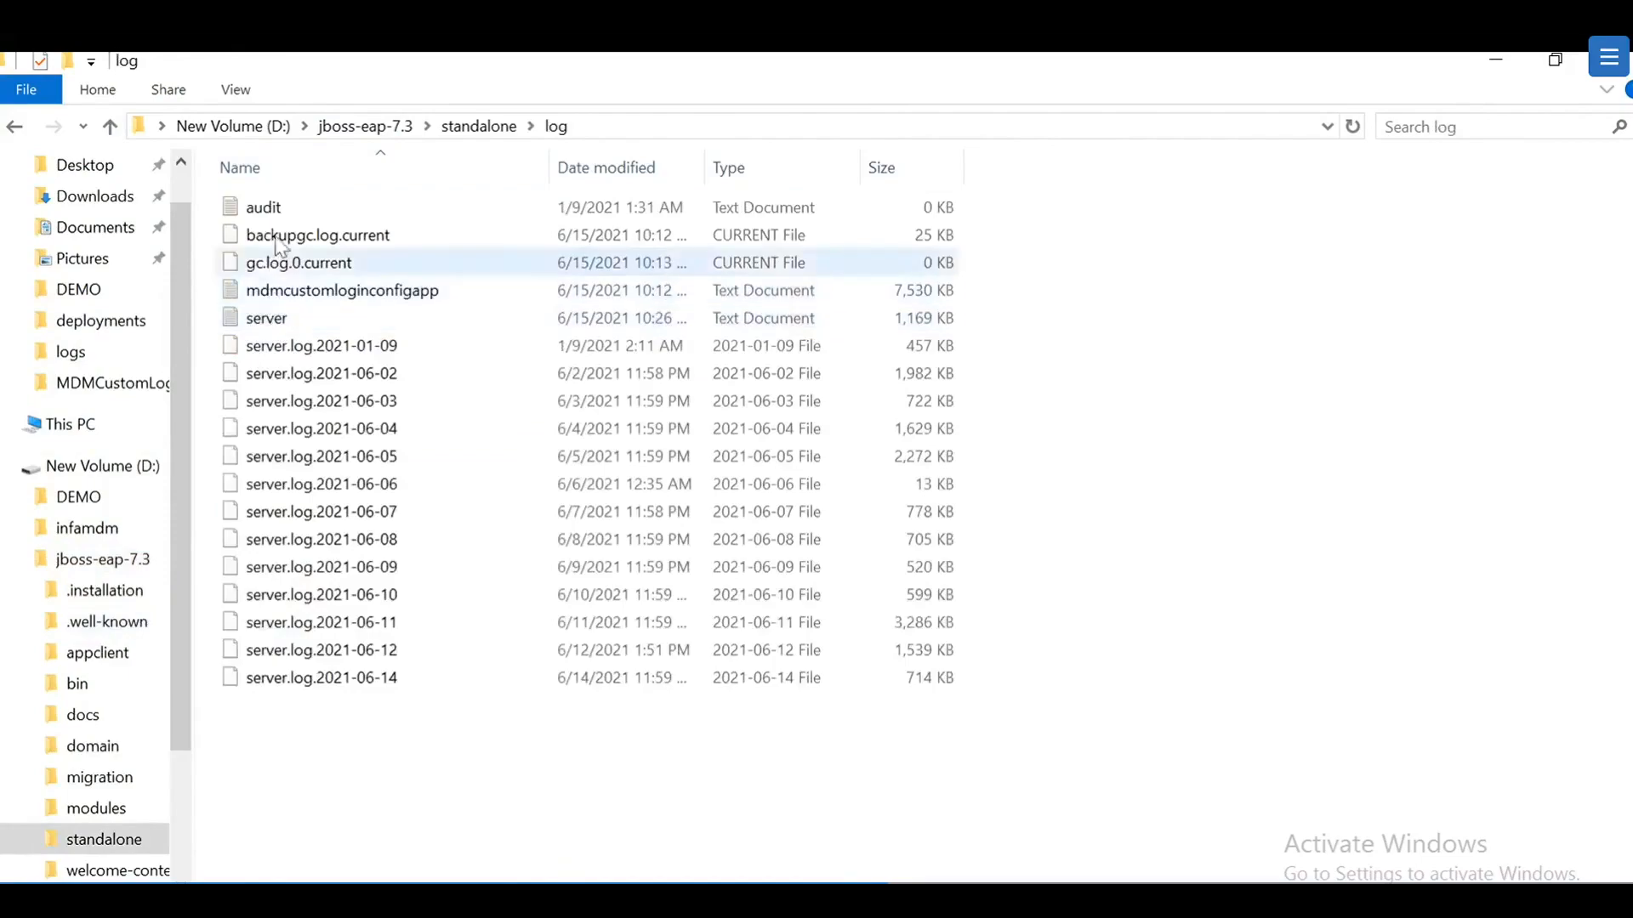
{"action": "right_click", "coordinate": [332, 291]}
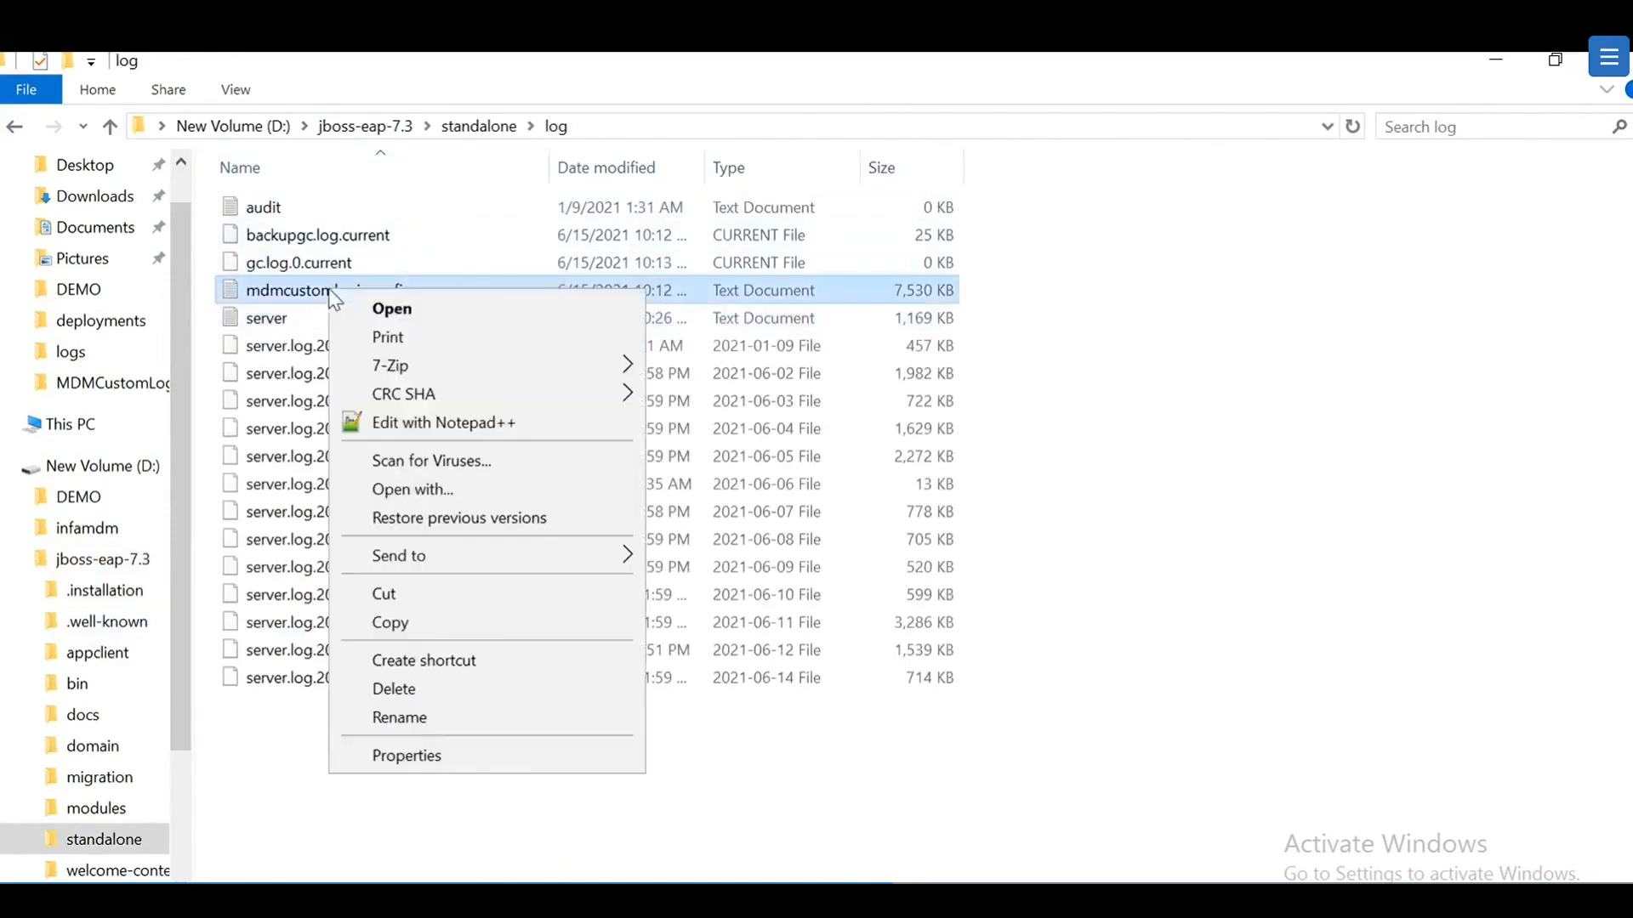
Step: Open mdmcustomloginconfigapp.log in Notepad++ and verify the limited update success entry near its end
{"action": "left_click", "coordinate": [448, 424]}
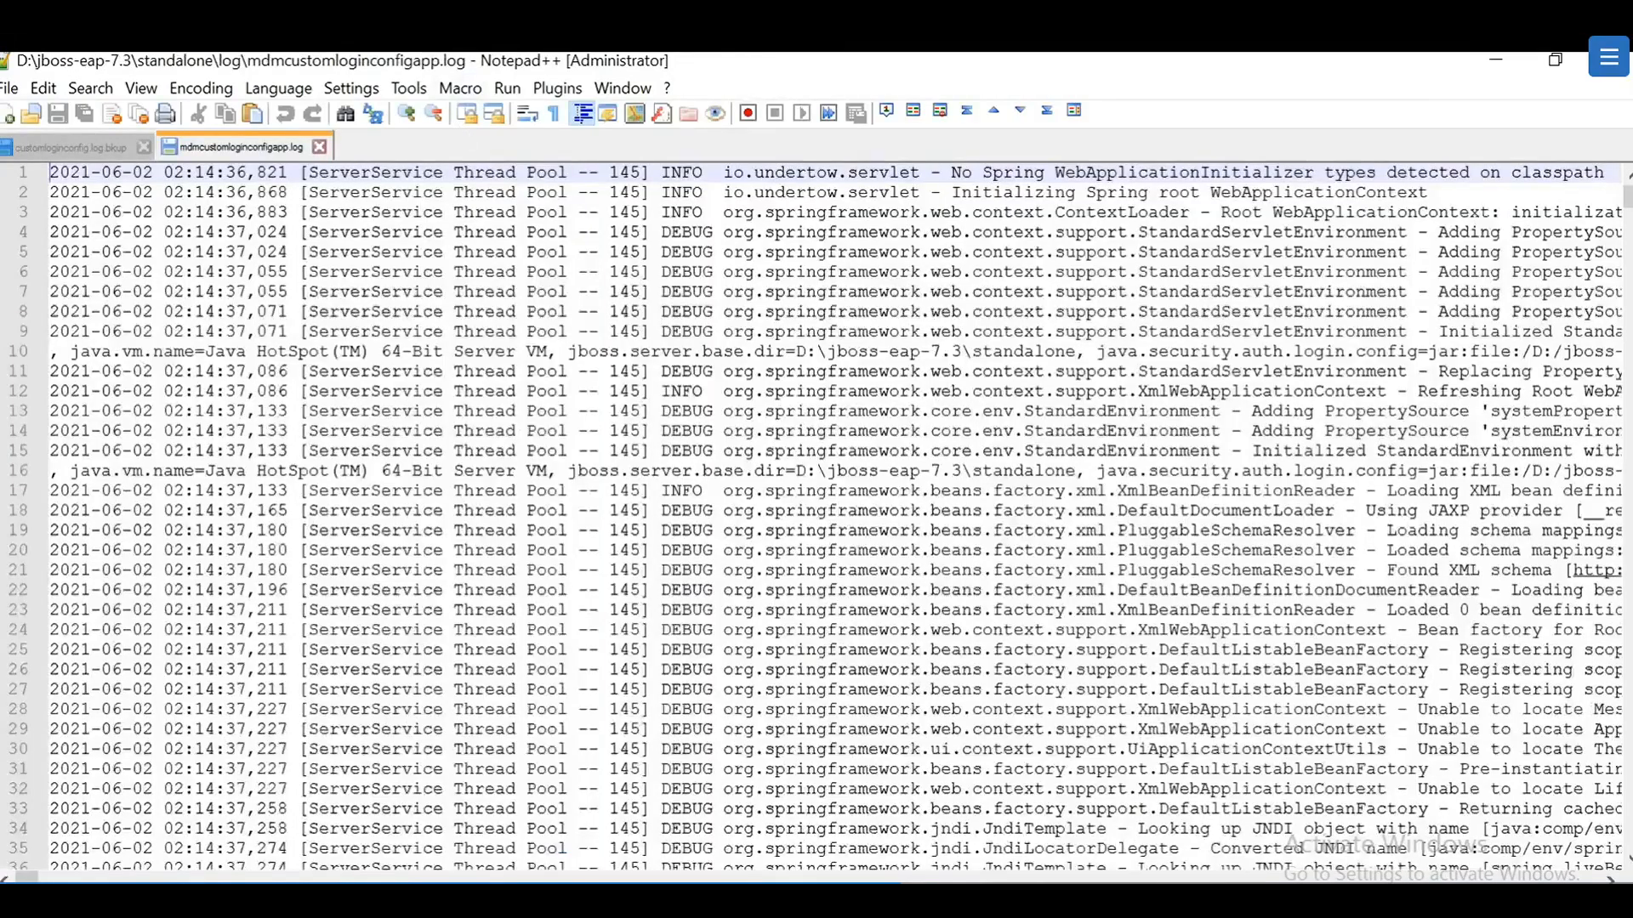
{"action": "scroll", "coordinate": [816, 510], "scroll_direction": "down", "scroll_amount": 4}
{"action": "left_click_drag", "start_coordinate": [1629, 208], "coordinate": [1609, 876]}
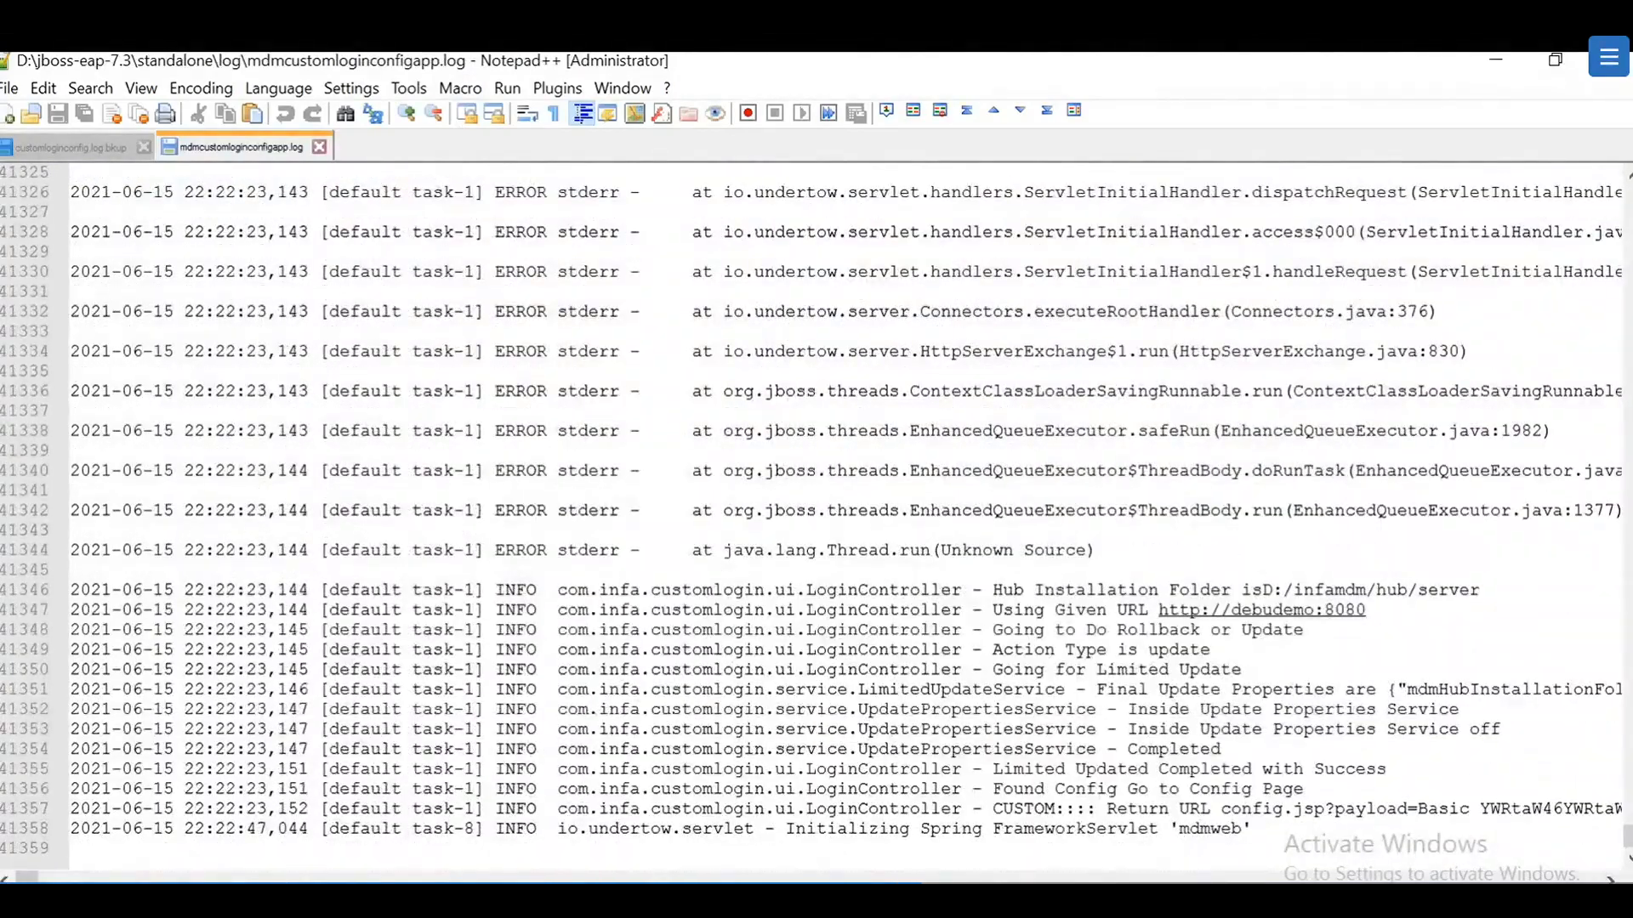
{"action": "left_click_drag", "start_coordinate": [1013, 630], "coordinate": [1314, 729]}
{"action": "left_click", "coordinate": [1314, 769]}
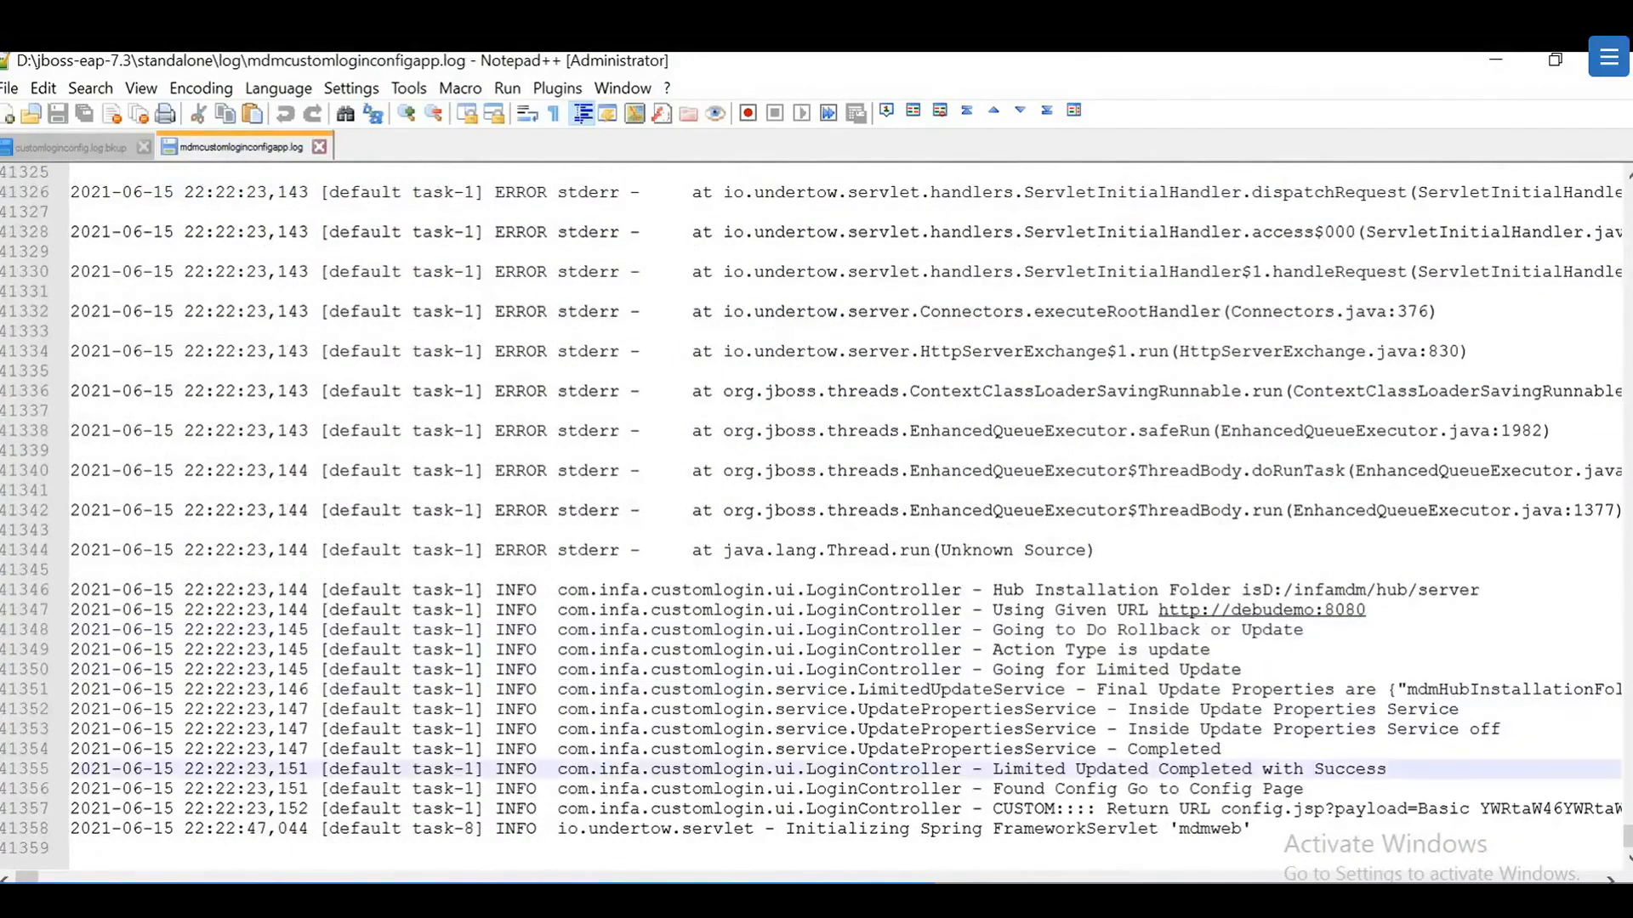
{"action": "left_click", "coordinate": [1314, 808]}
{"action": "left_click", "coordinate": [1257, 829]}
{"action": "scroll", "coordinate": [832, 517], "scroll_direction": "up", "scroll_amount": 4}
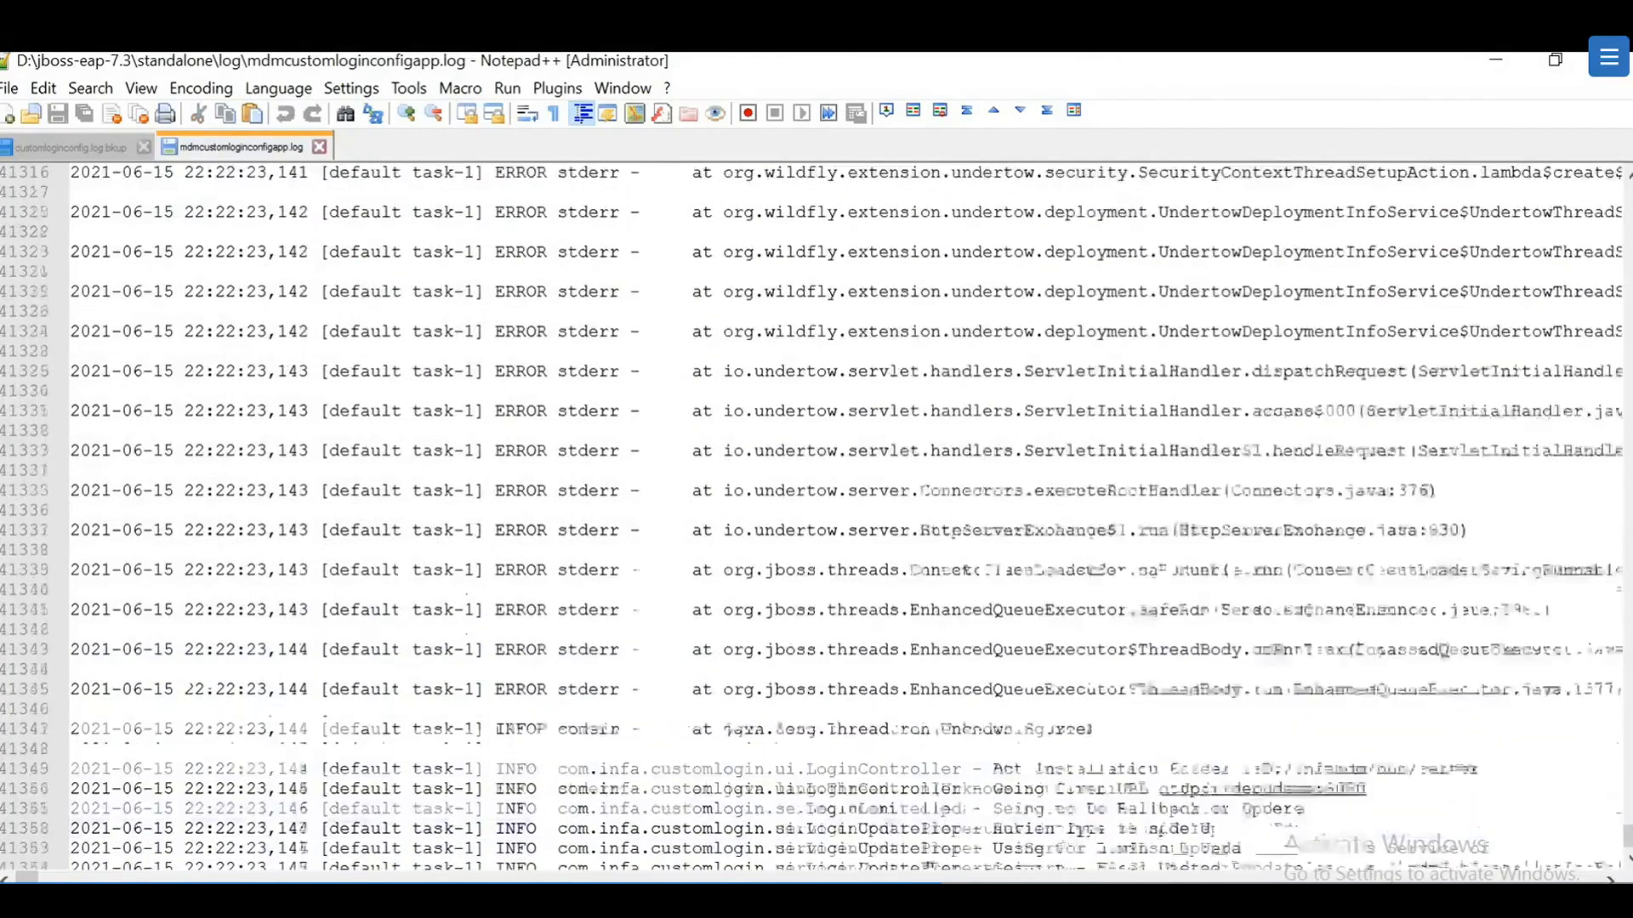
{"action": "left_click", "coordinate": [1500, 63]}
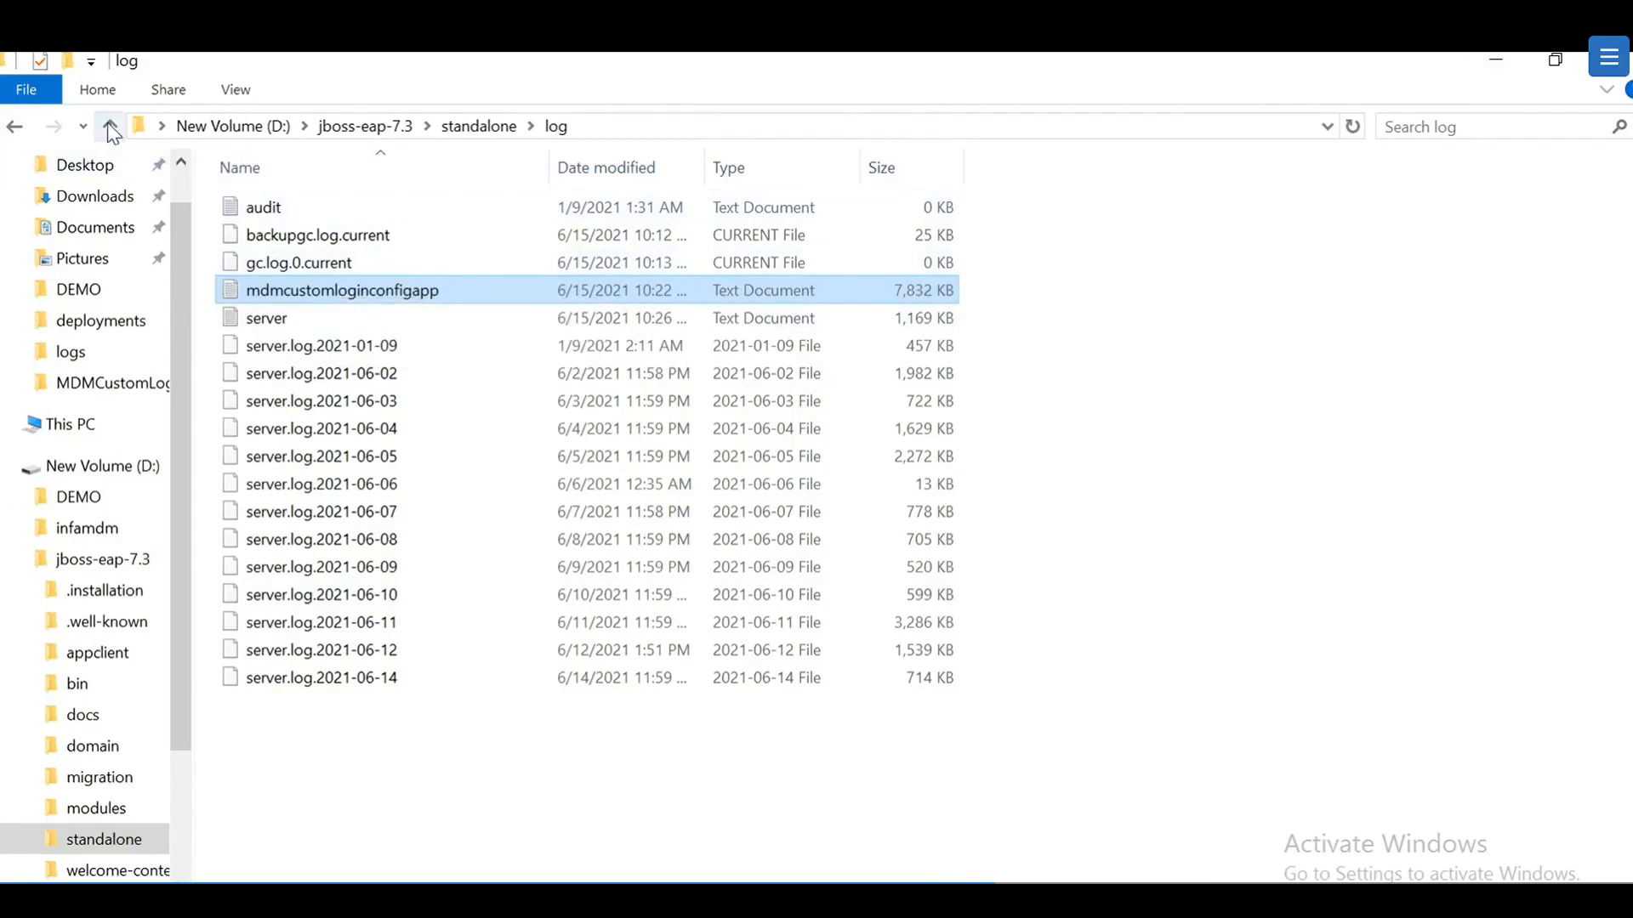
Step: Browse to infamdm\hub\server\support\SAMLSSO\metadata and bring up actions for customloginconfig.json
{"action": "left_click", "coordinate": [85, 528]}
{"action": "left_click", "coordinate": [283, 248]}
{"action": "double_click", "coordinate": [283, 248]}
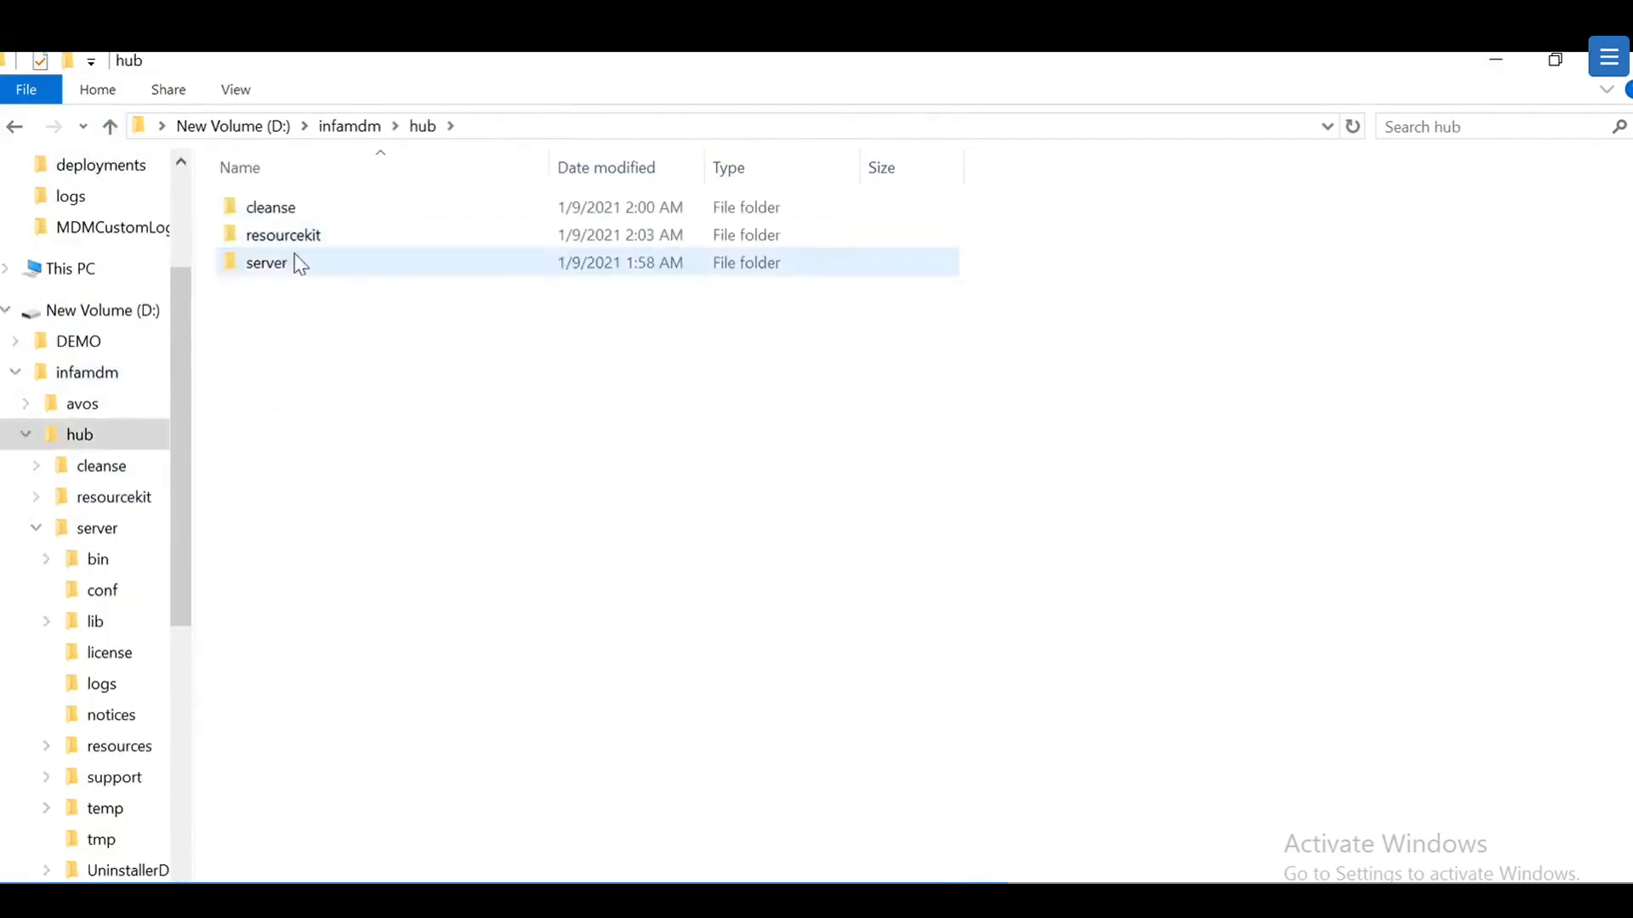
{"action": "double_click", "coordinate": [303, 270]}
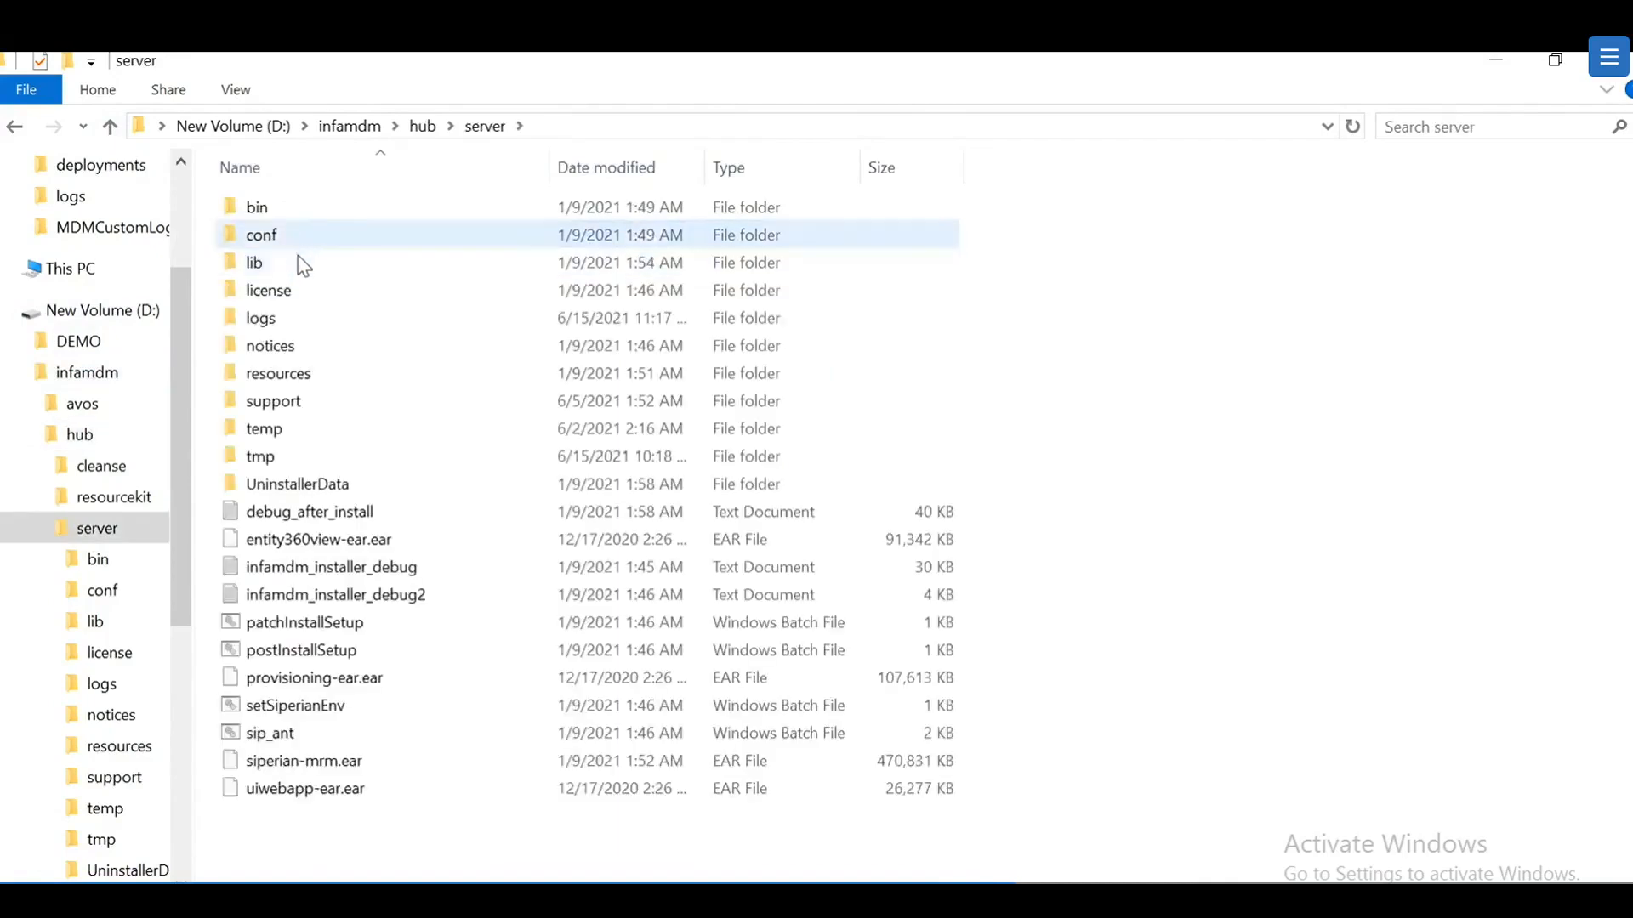
{"action": "double_click", "coordinate": [306, 407]}
{"action": "double_click", "coordinate": [273, 235]}
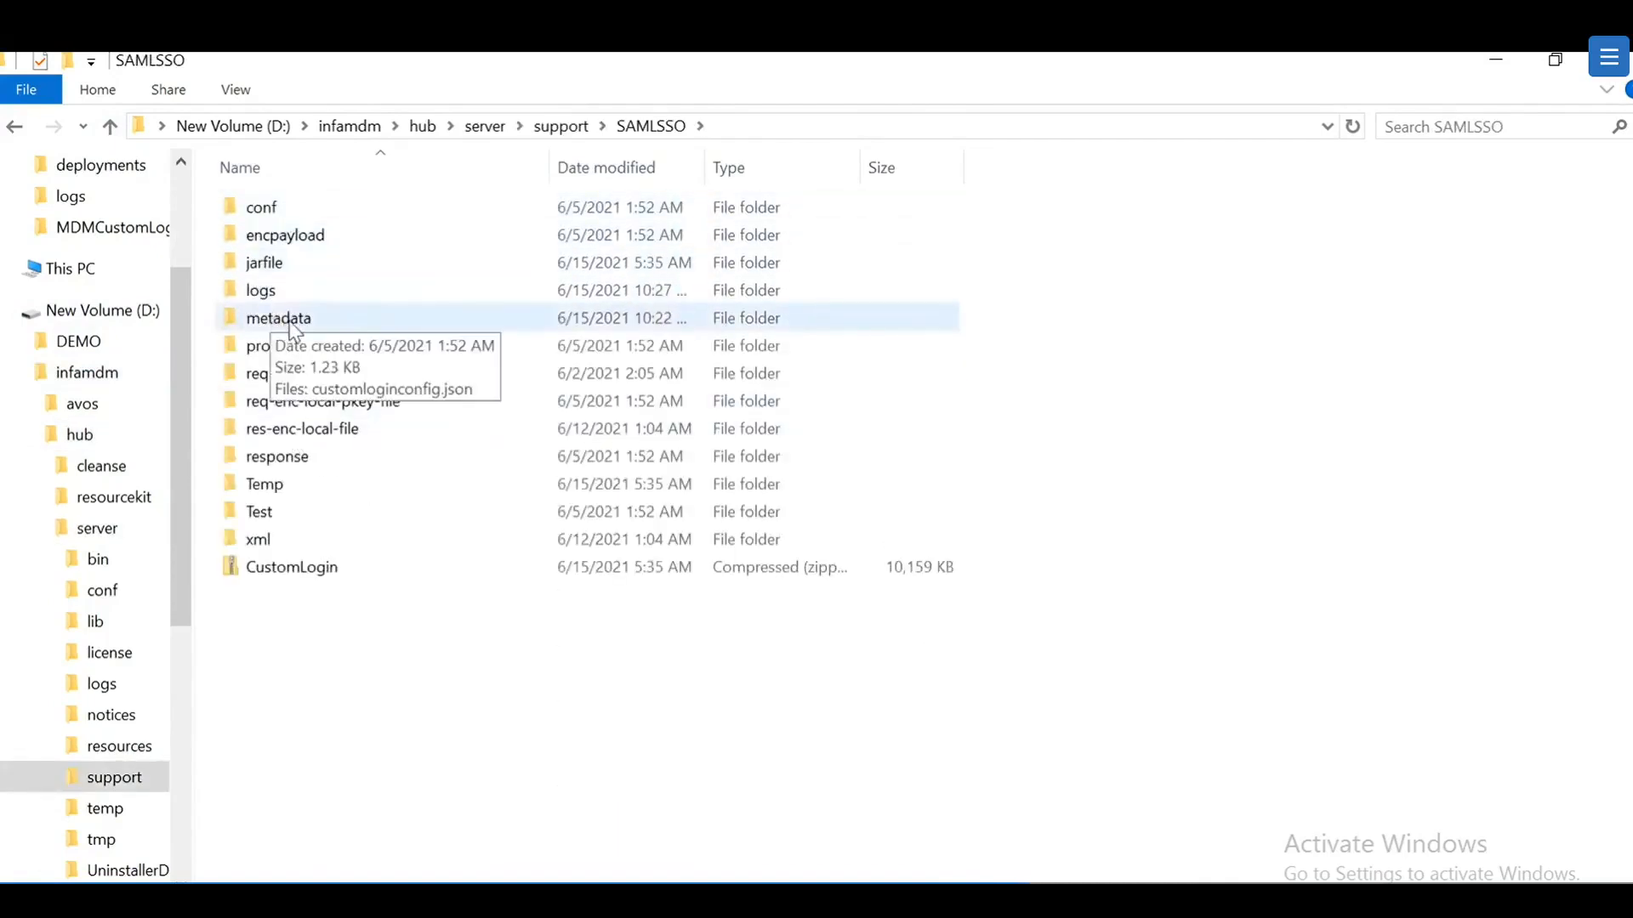
{"action": "double_click", "coordinate": [295, 331]}
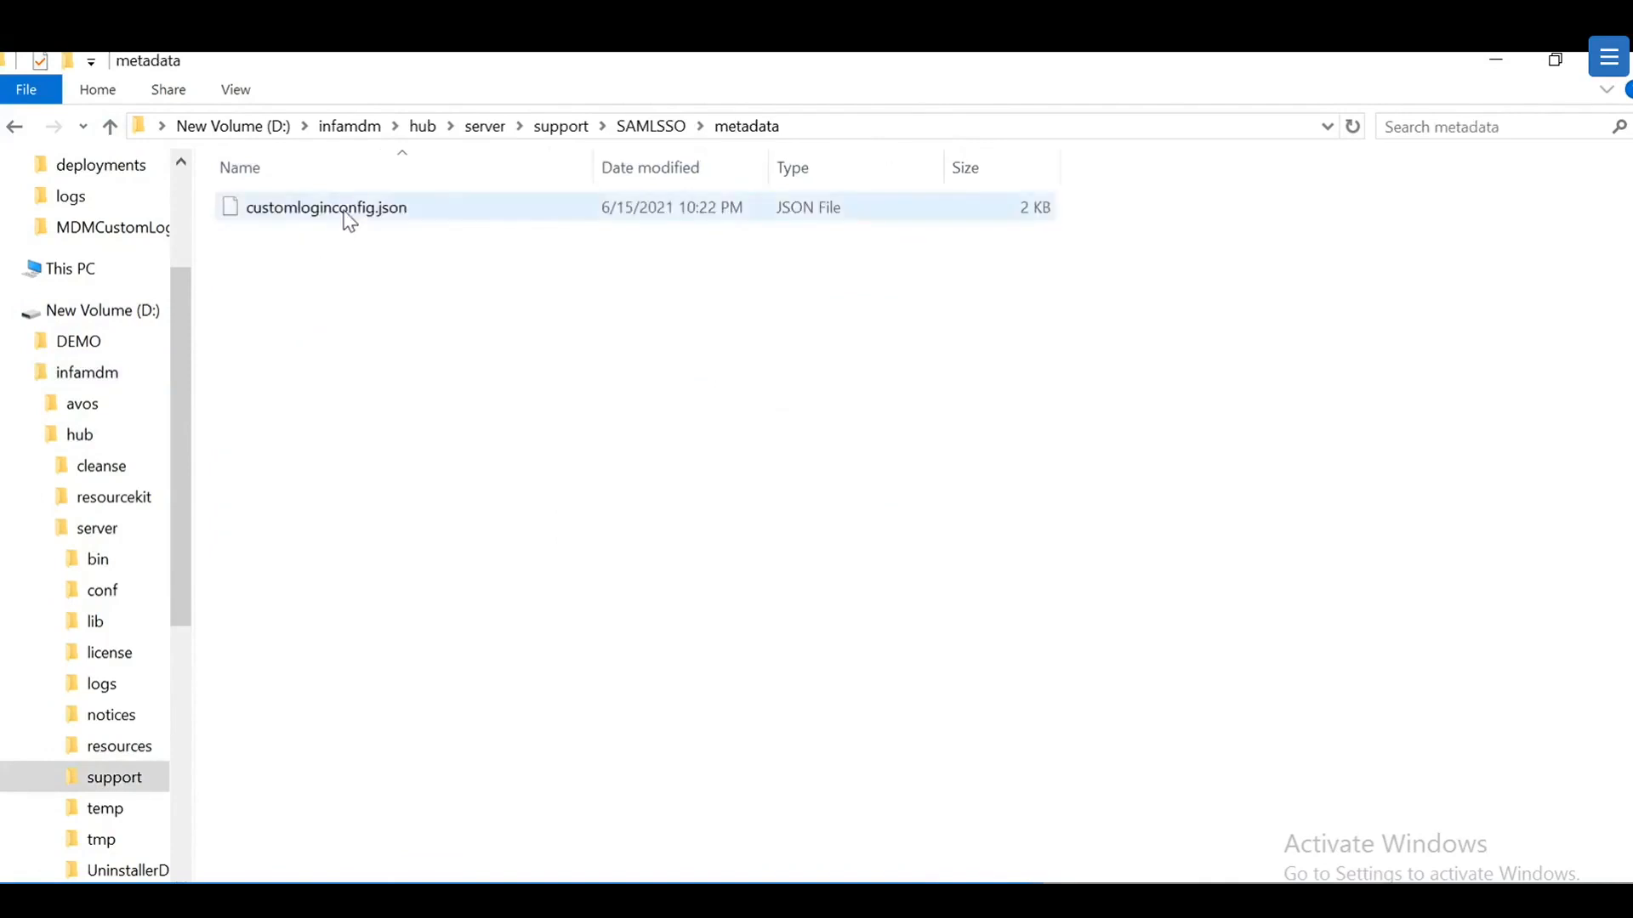
{"action": "right_click", "coordinate": [347, 218]}
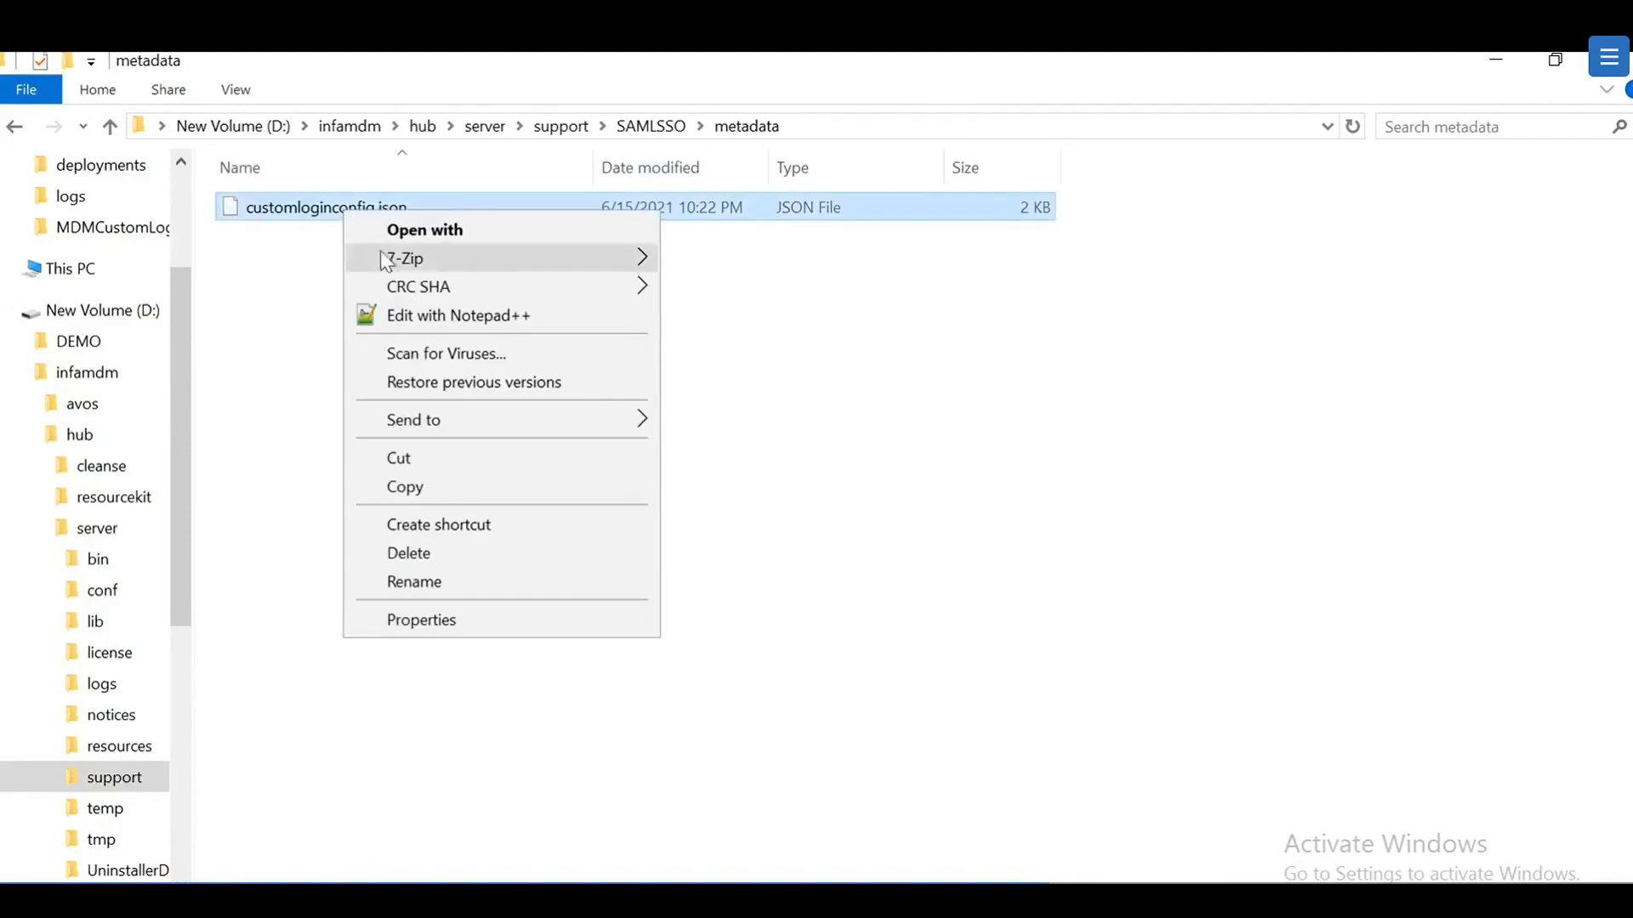
Step: Read customloginconfig.json in Notepad++, checking ssoEnabled, SqlServer, Jboss and the e360 URL parameters
{"action": "left_click", "coordinate": [482, 324]}
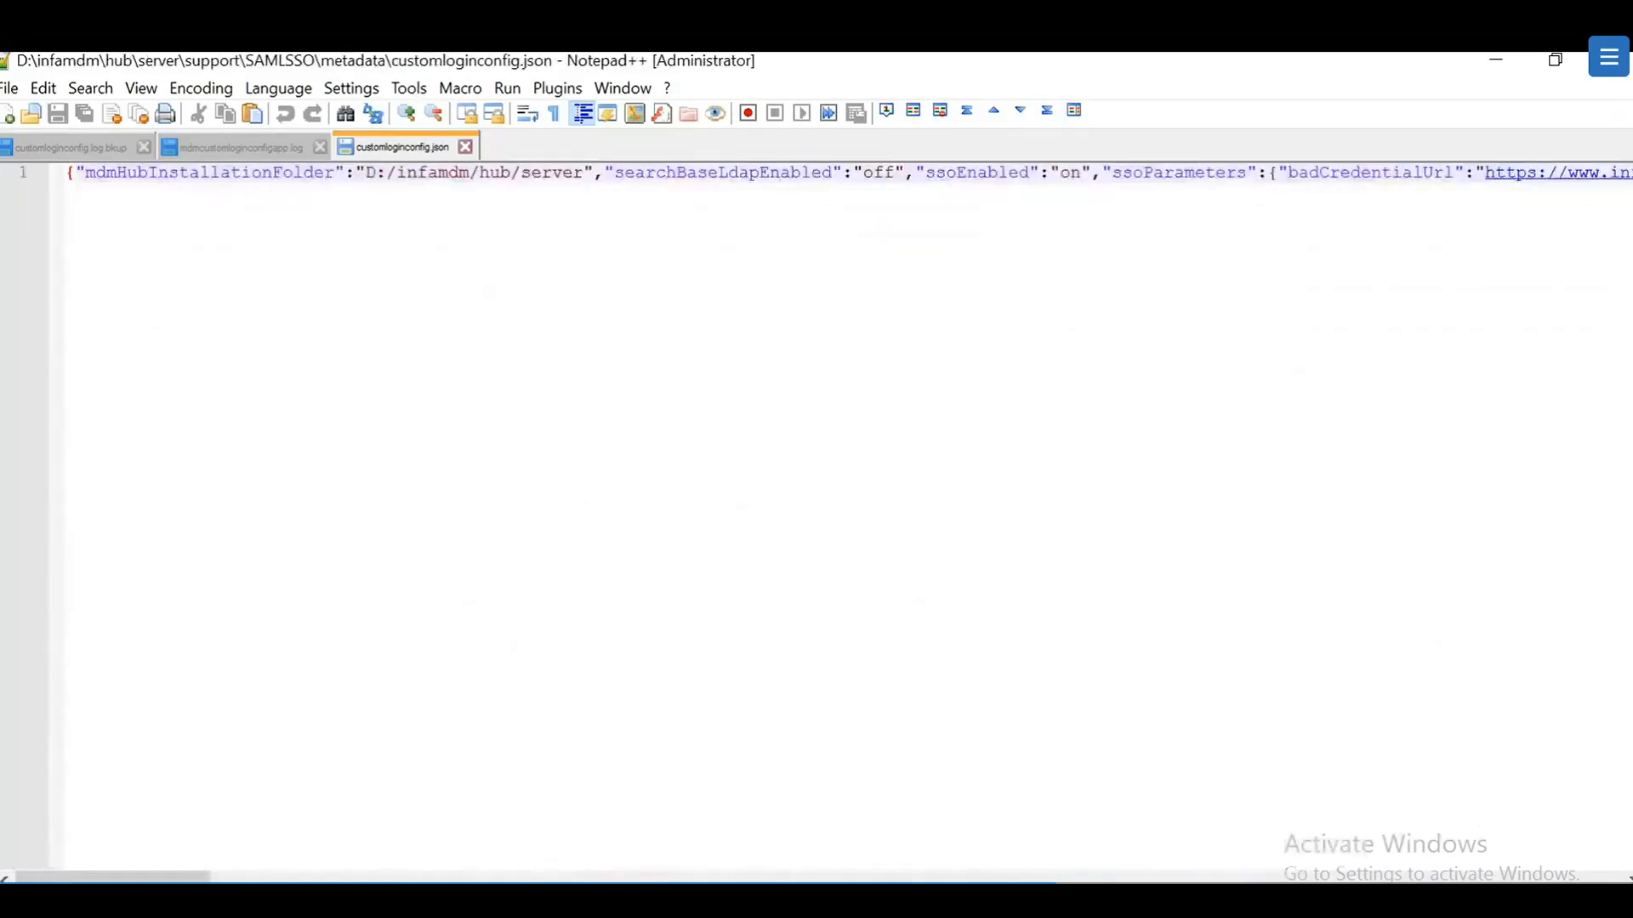
{"action": "left_click_drag", "start_coordinate": [179, 876], "coordinate": [1590, 875]}
{"action": "left_click_drag", "start_coordinate": [875, 172], "coordinate": [1443, 243]}
{"action": "left_click", "coordinate": [1444, 244]}
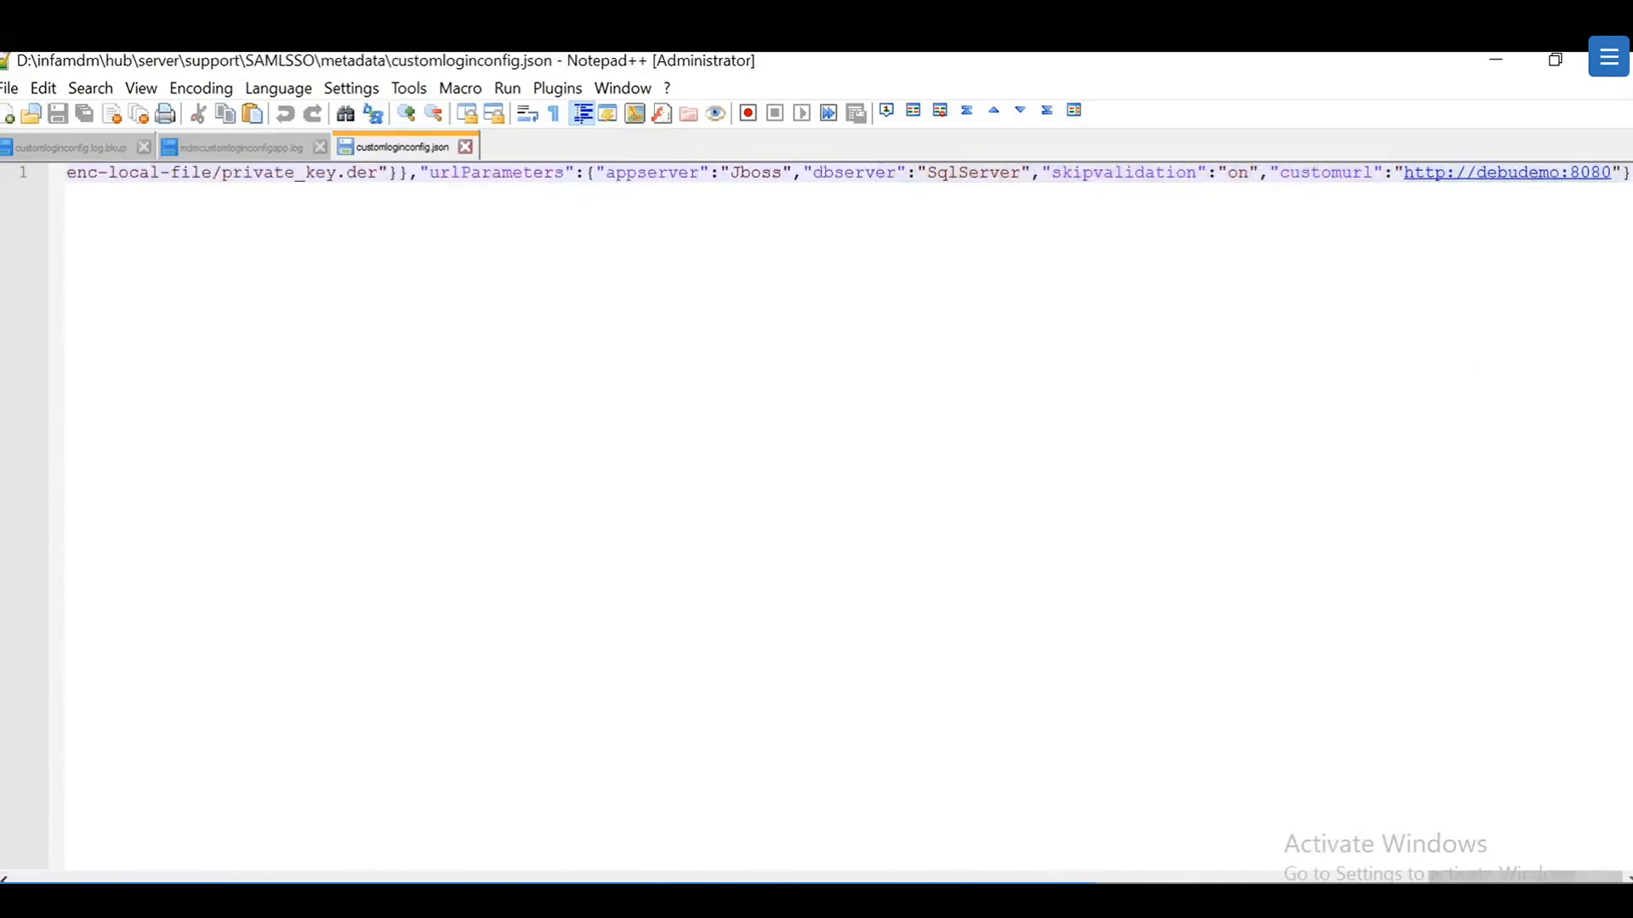
{"action": "left_click_drag", "start_coordinate": [1525, 876], "coordinate": [1160, 877]}
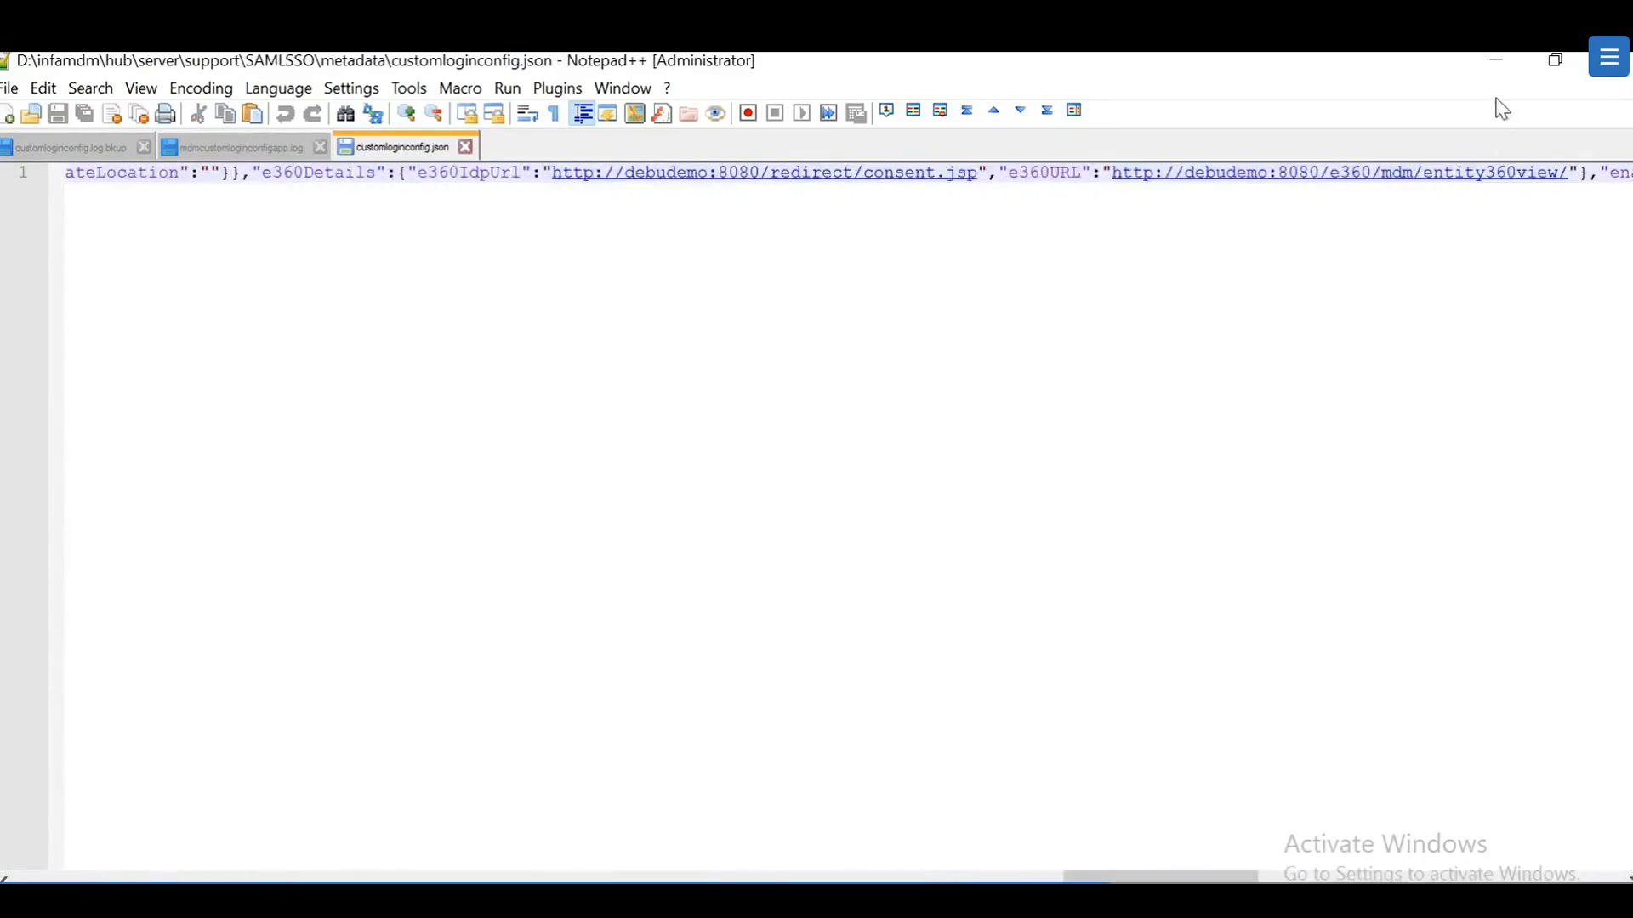
{"action": "left_click", "coordinate": [1497, 59]}
Step: Open SAMLSSO\property\sso.properties in Notepad++ and review its e360 and jboss datasource lines
{"action": "left_click", "coordinate": [100, 129]}
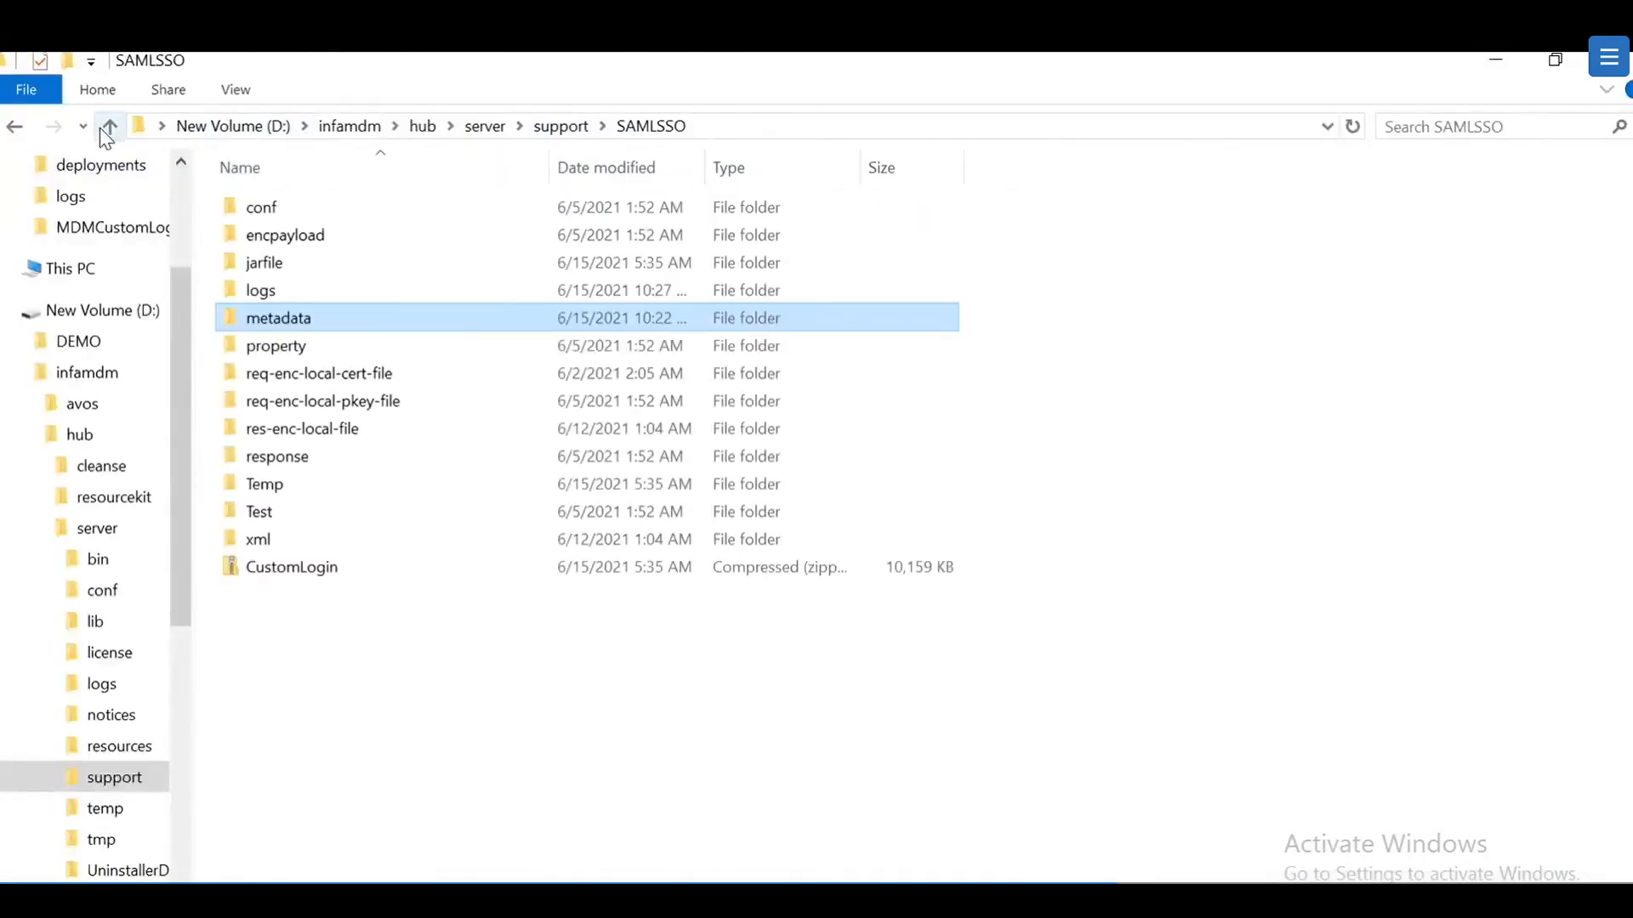
{"action": "double_click", "coordinate": [273, 348]}
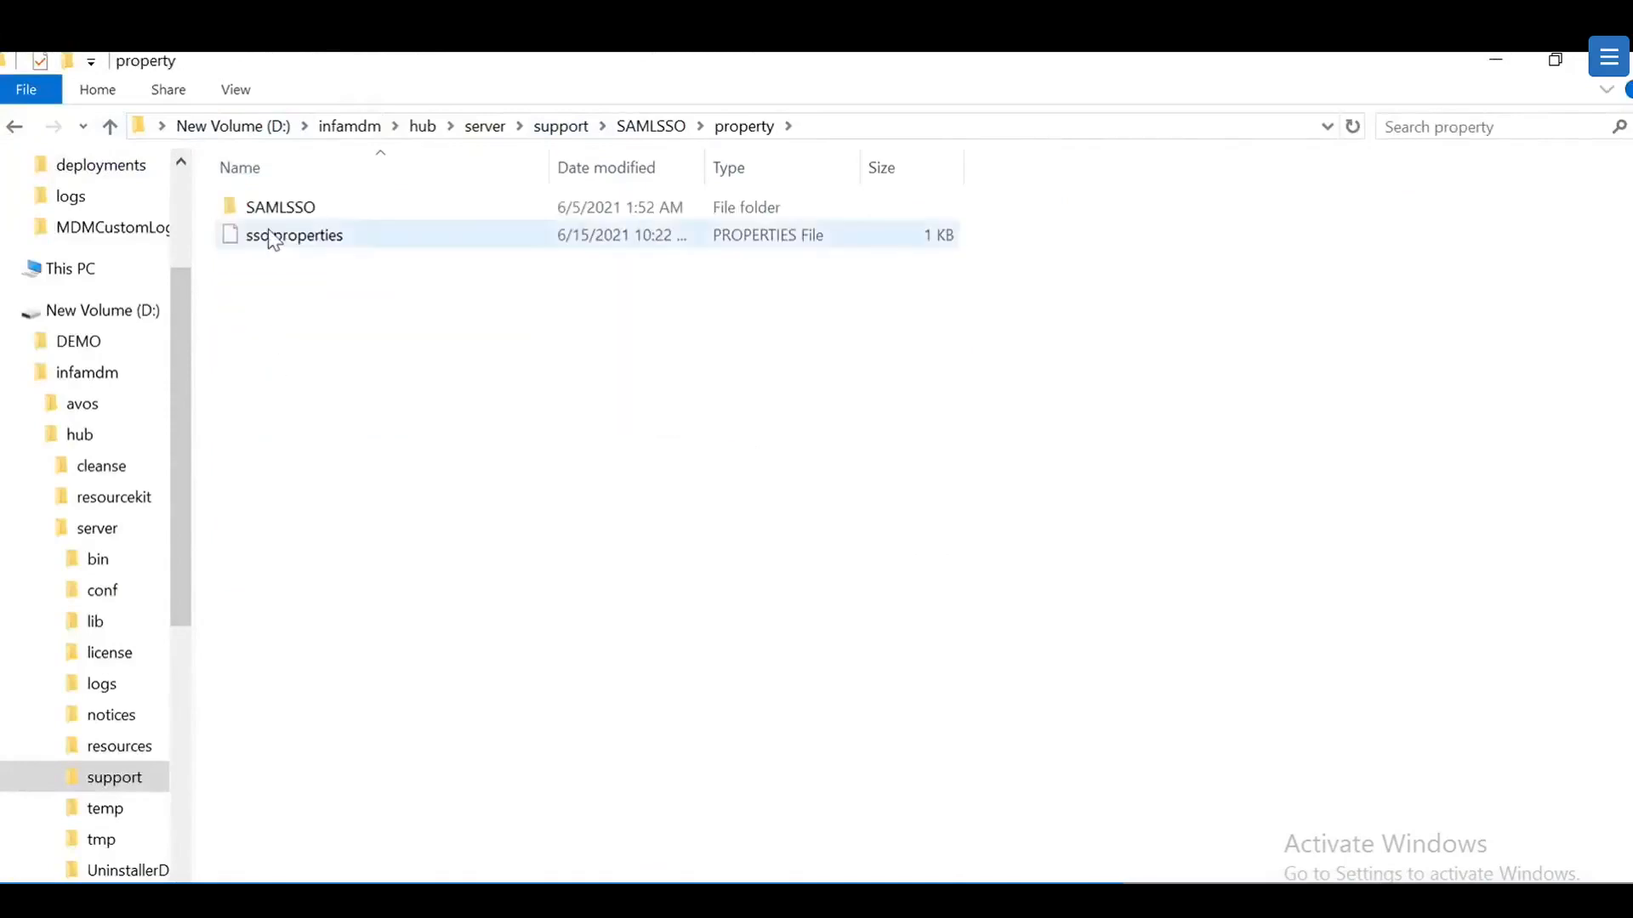
{"action": "right_click", "coordinate": [289, 241]}
{"action": "left_click", "coordinate": [379, 338]}
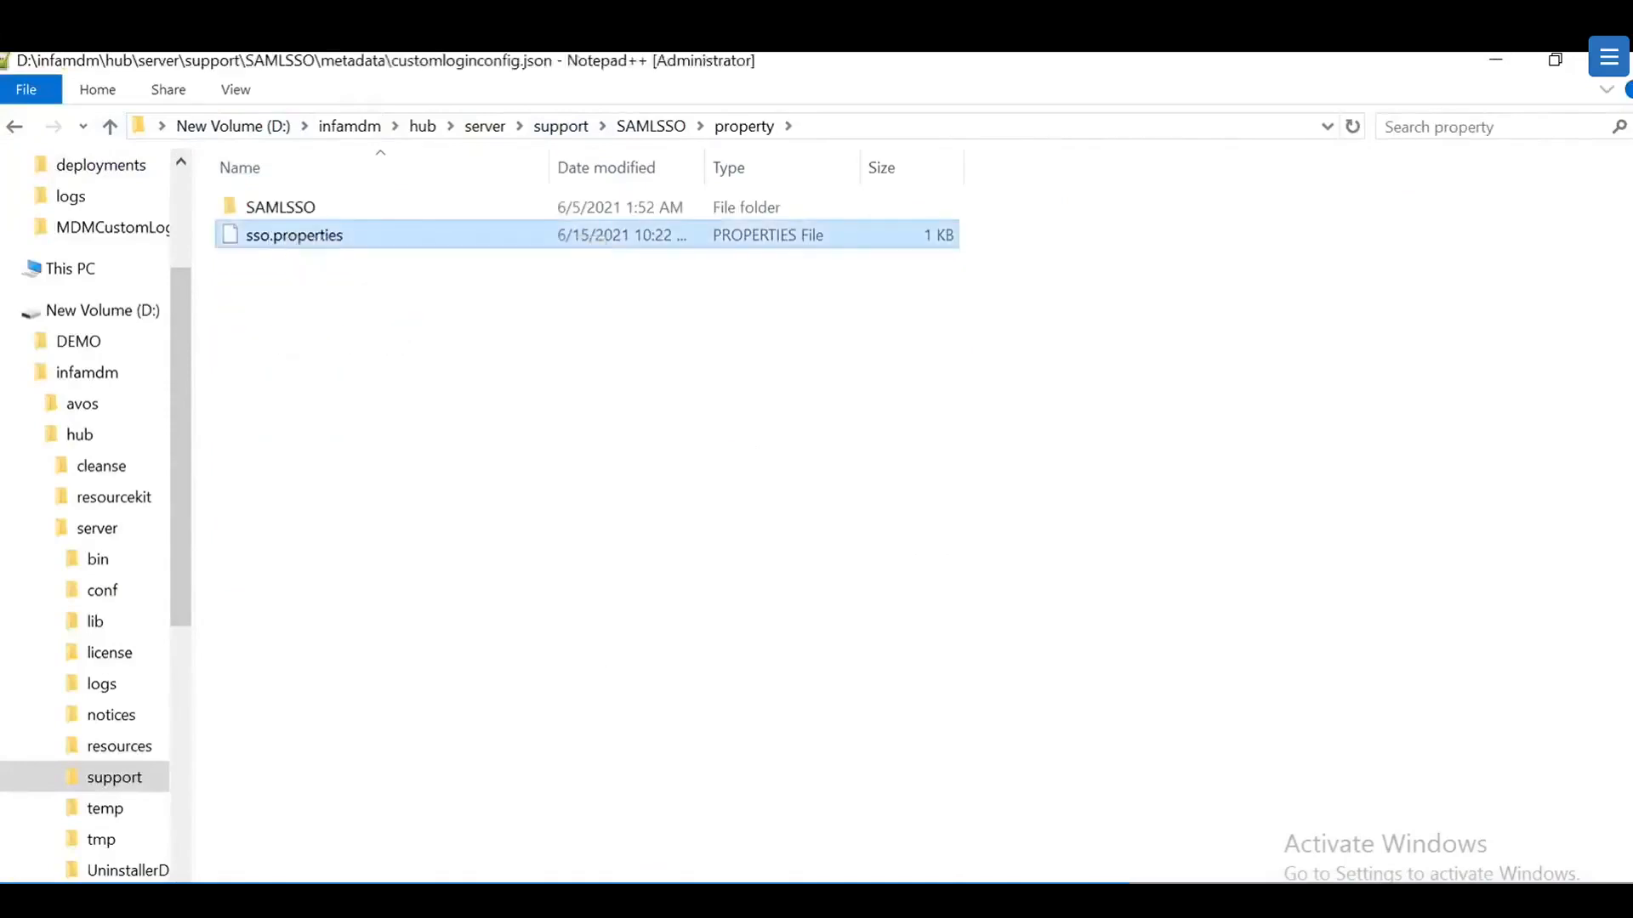
{"action": "left_click_drag", "start_coordinate": [807, 651], "coordinate": [51, 212]}
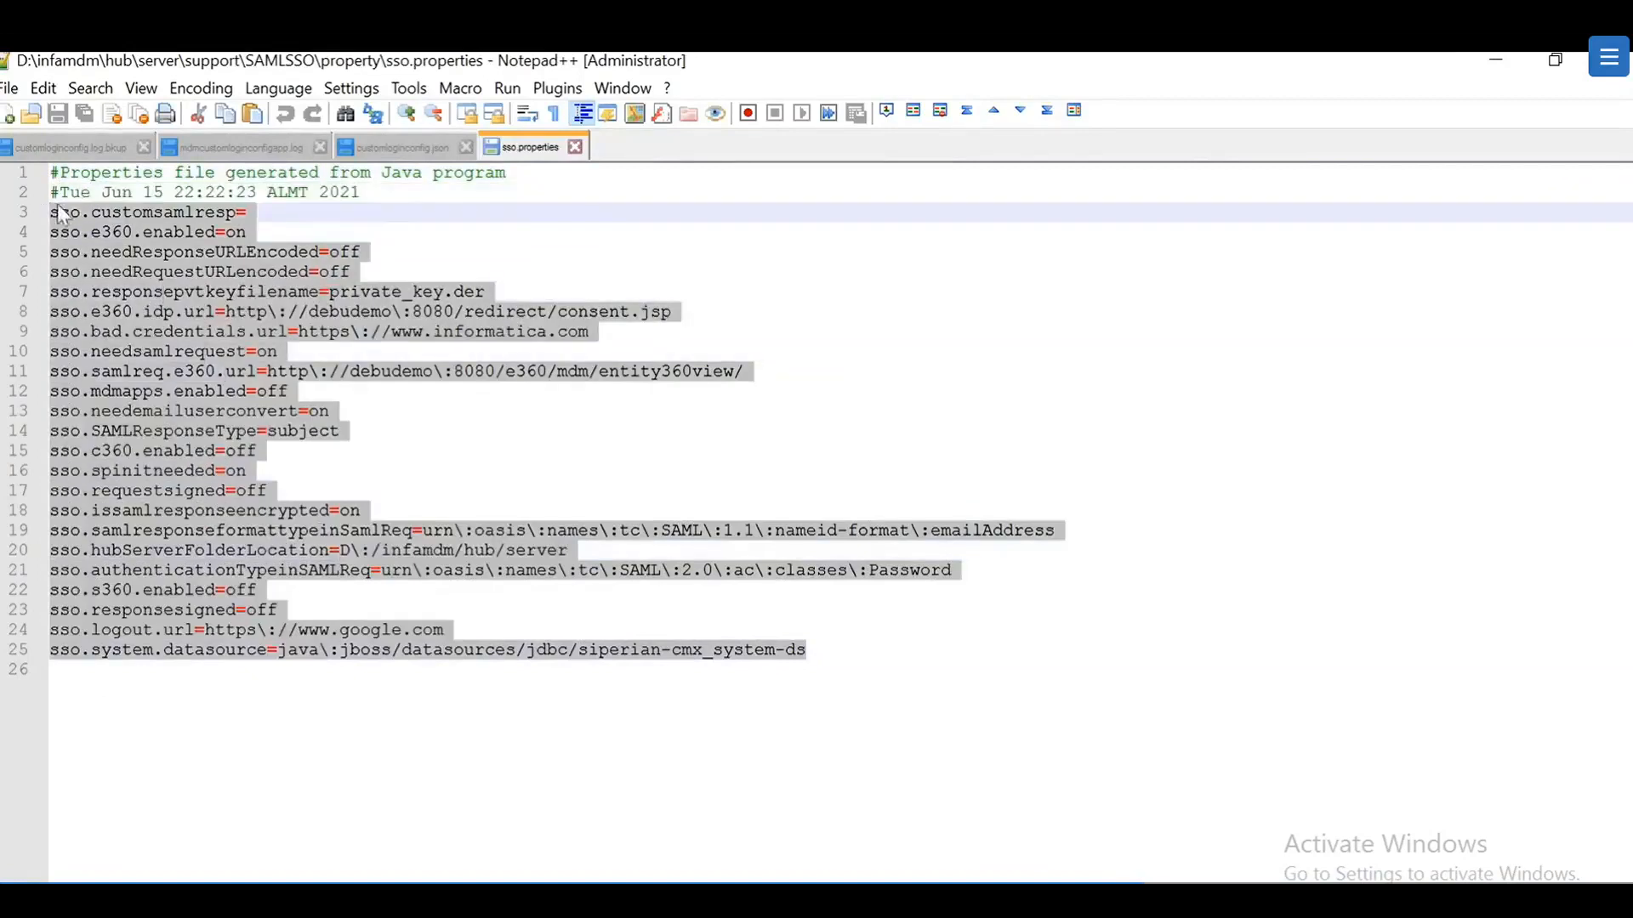
{"action": "left_click", "coordinate": [186, 213]}
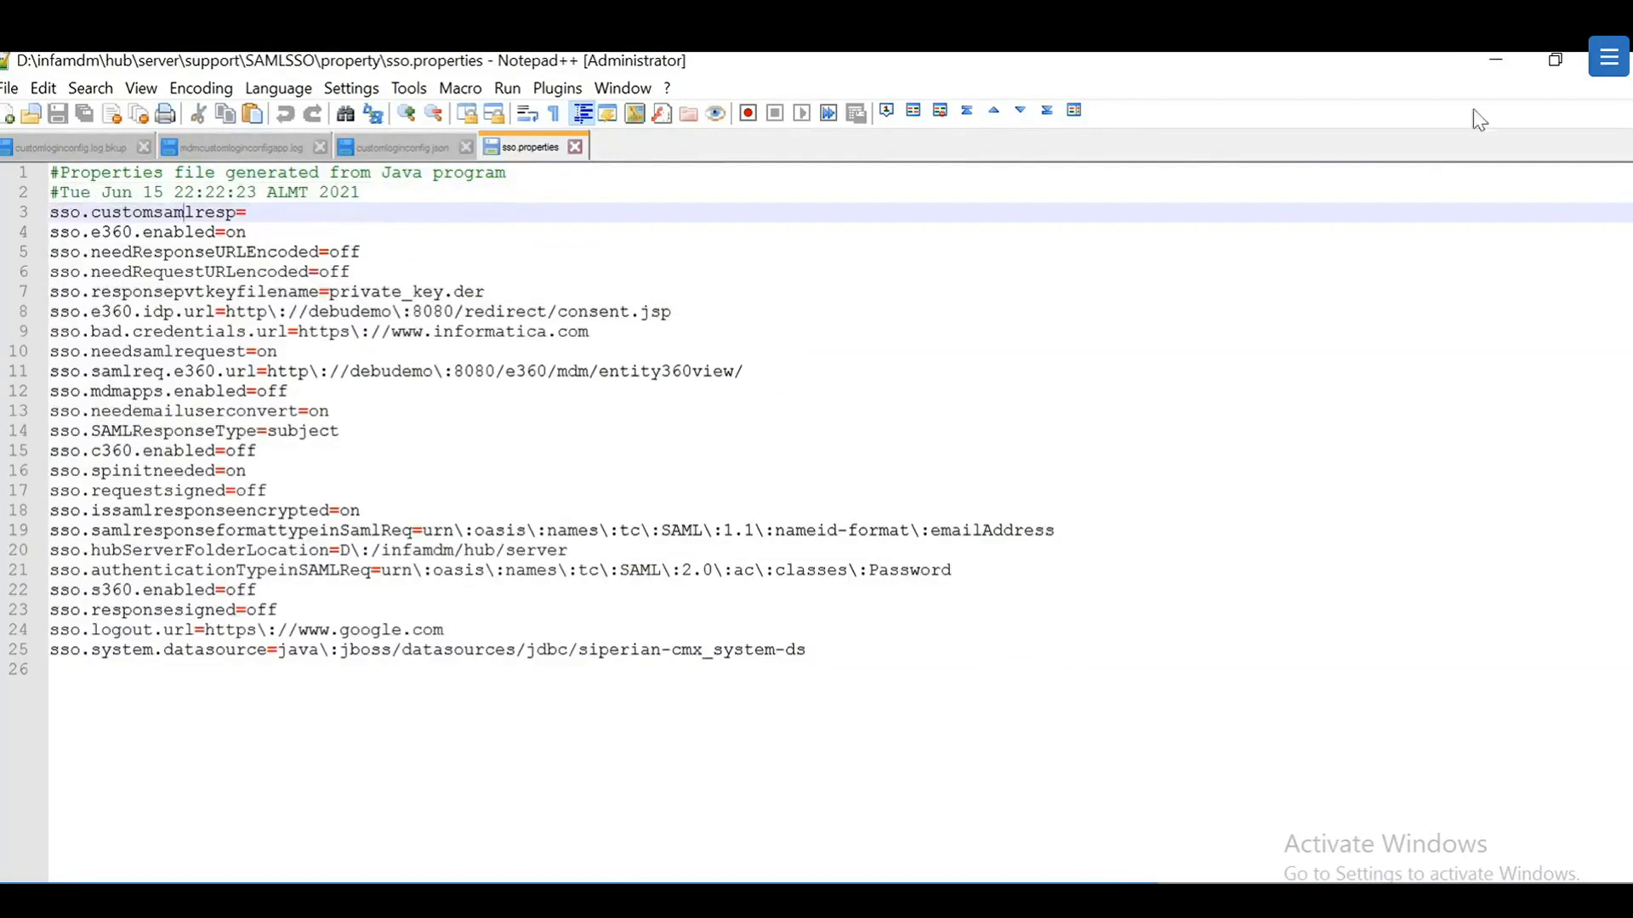
{"action": "left_click", "coordinate": [1494, 65]}
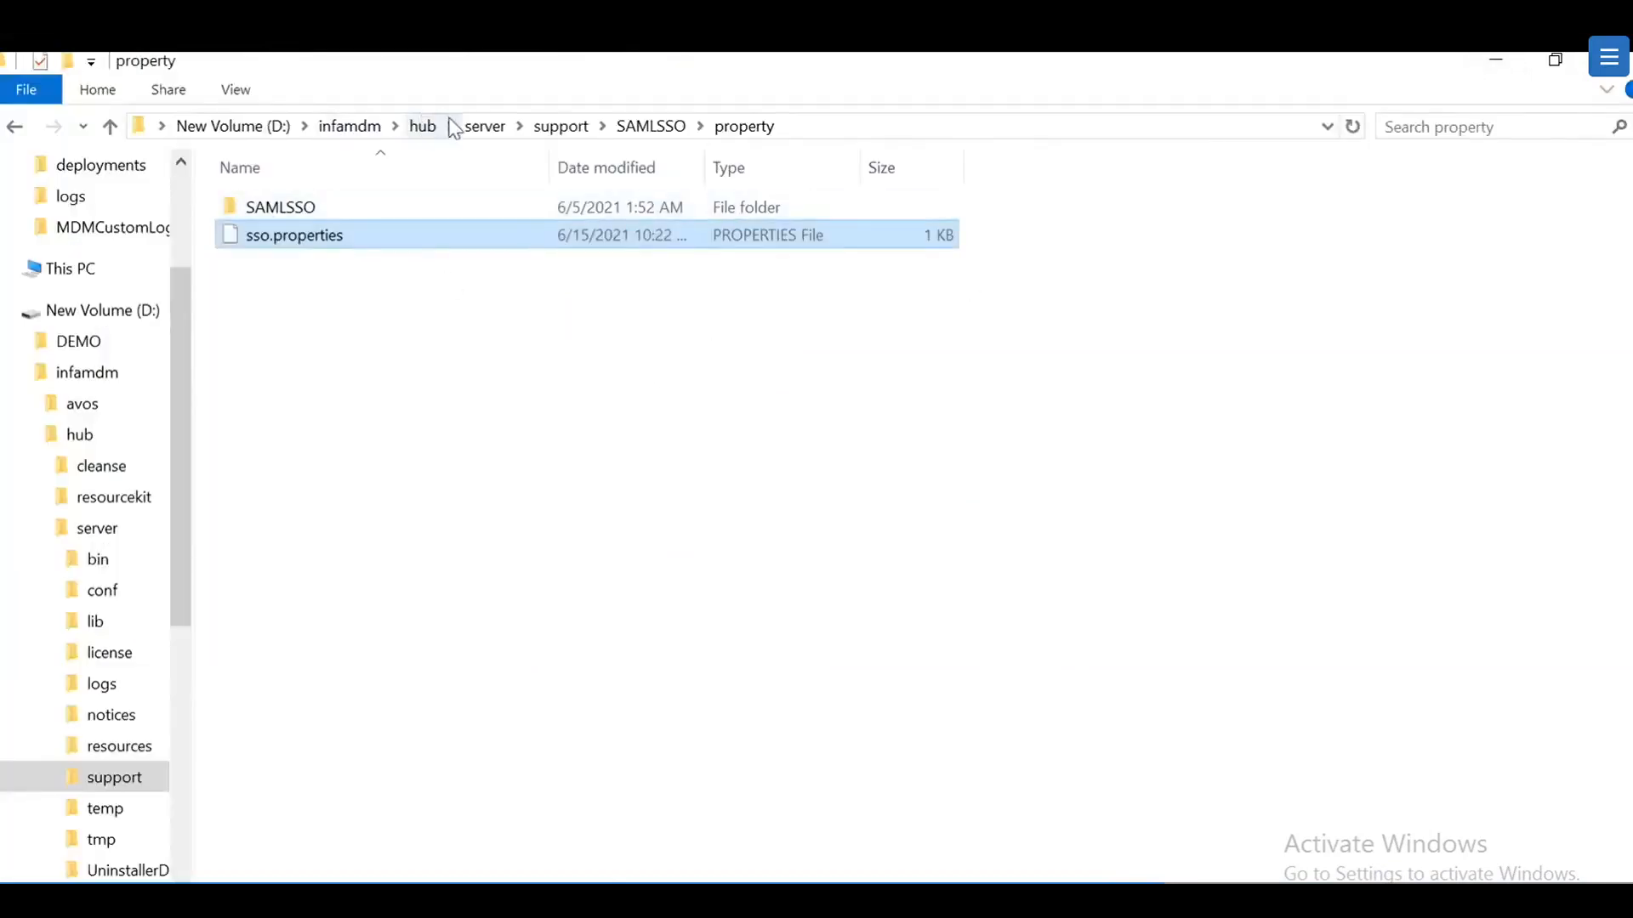
Step: Open CustomLoginSAML.jar in 7-Zip, view its packed sso.properties, then minimize Notepad and 7-Zip
{"action": "left_click", "coordinate": [643, 130]}
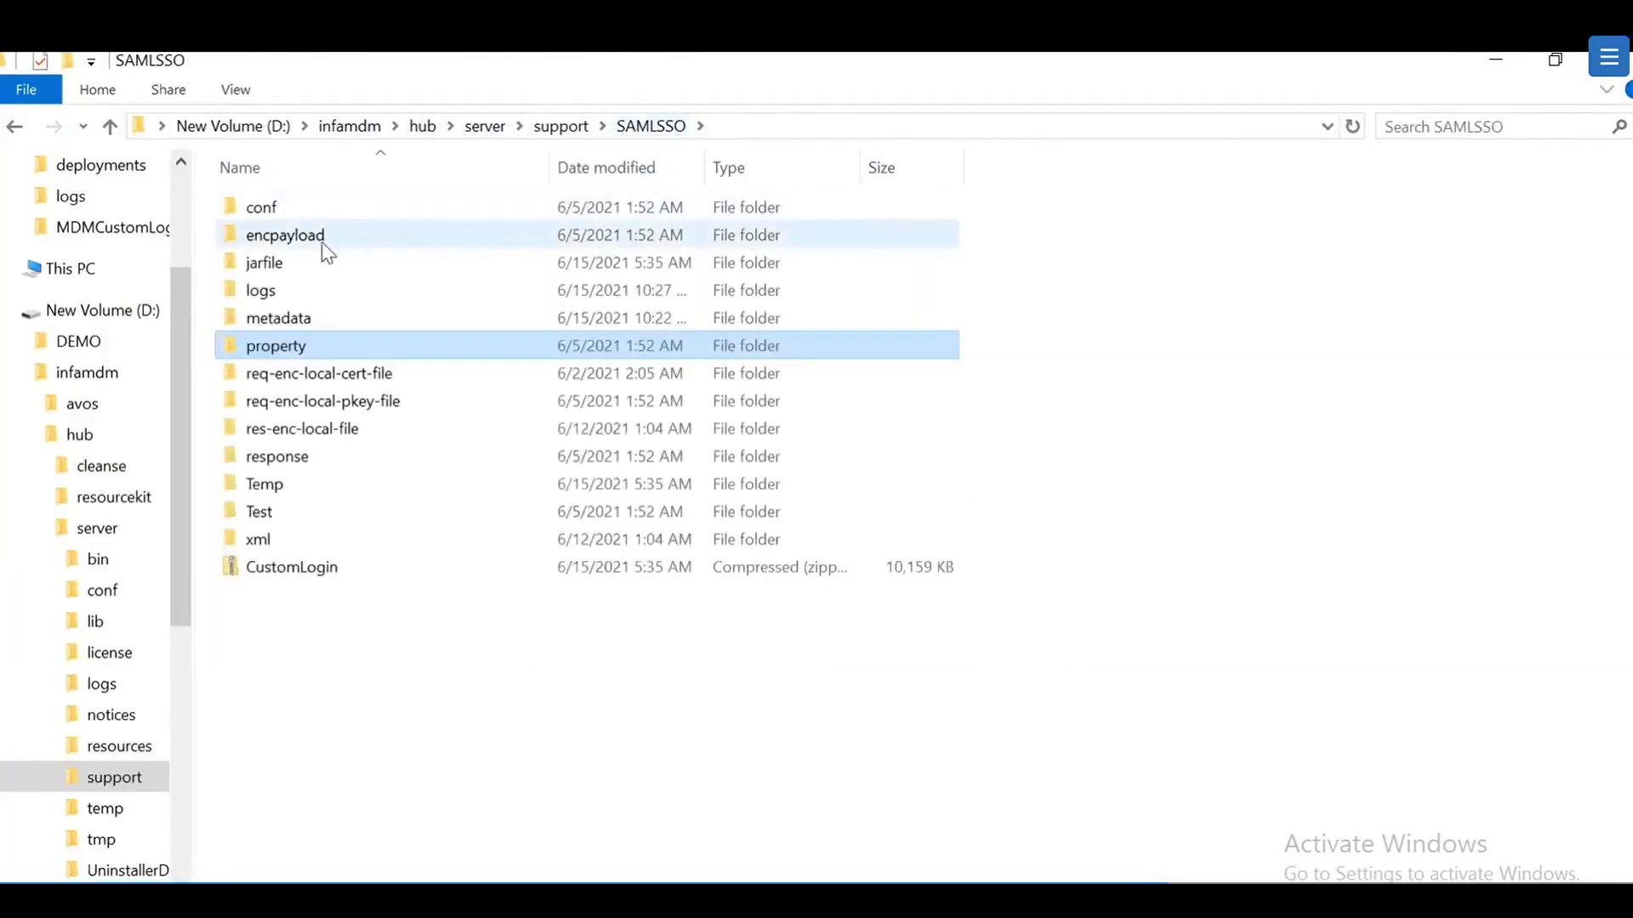
{"action": "left_click", "coordinate": [284, 269]}
{"action": "double_click", "coordinate": [284, 268]}
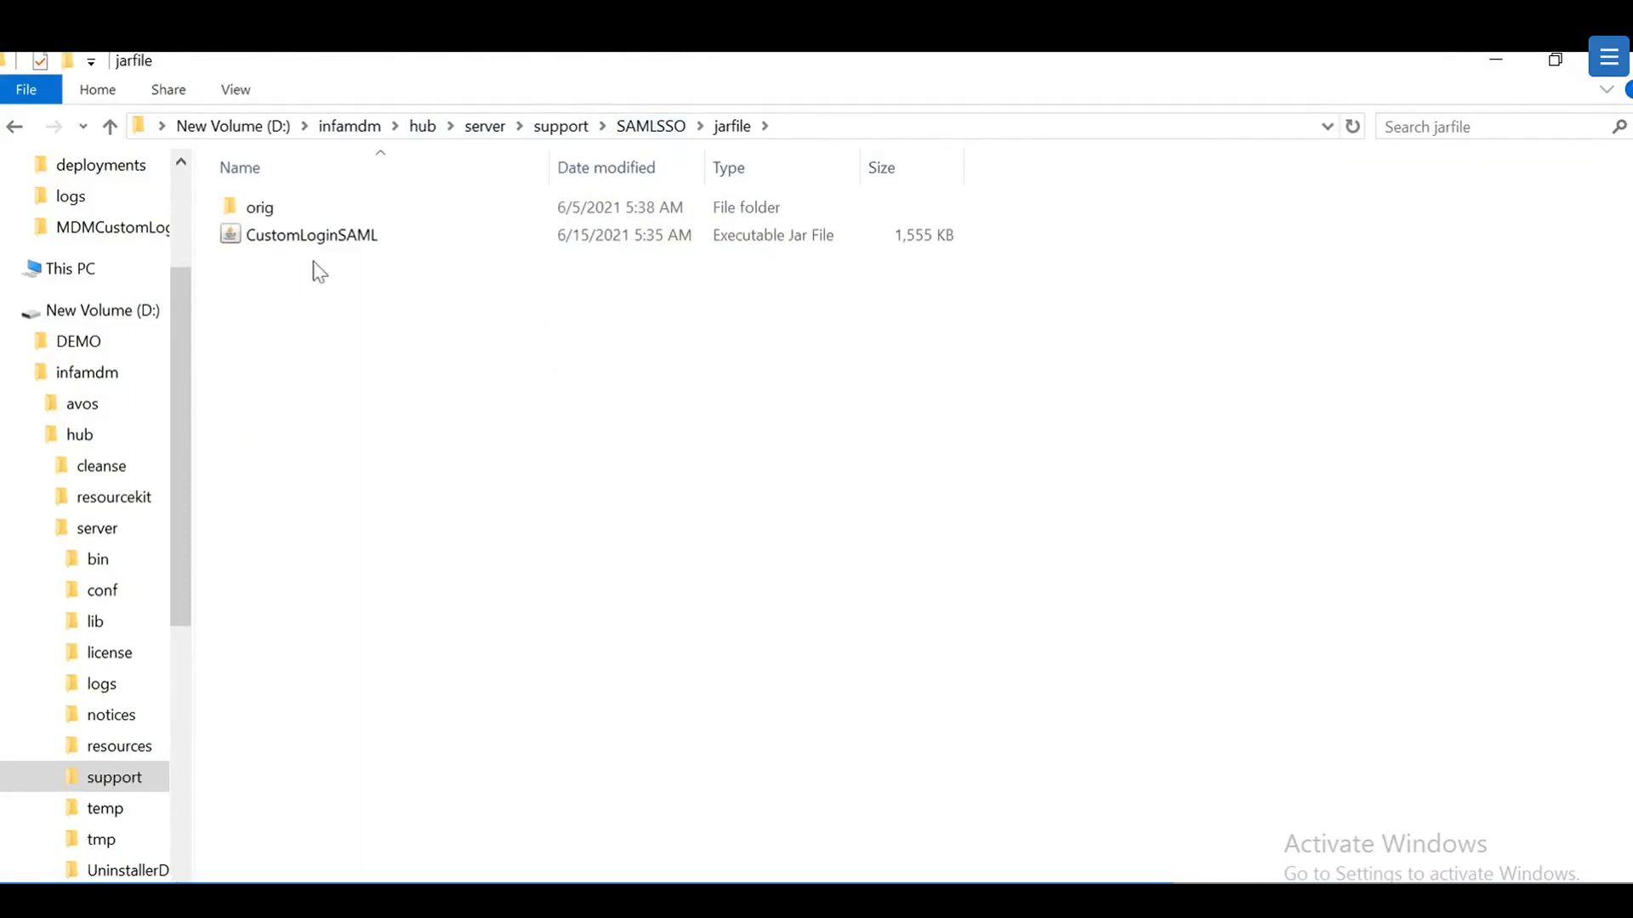
{"action": "right_click", "coordinate": [357, 242]}
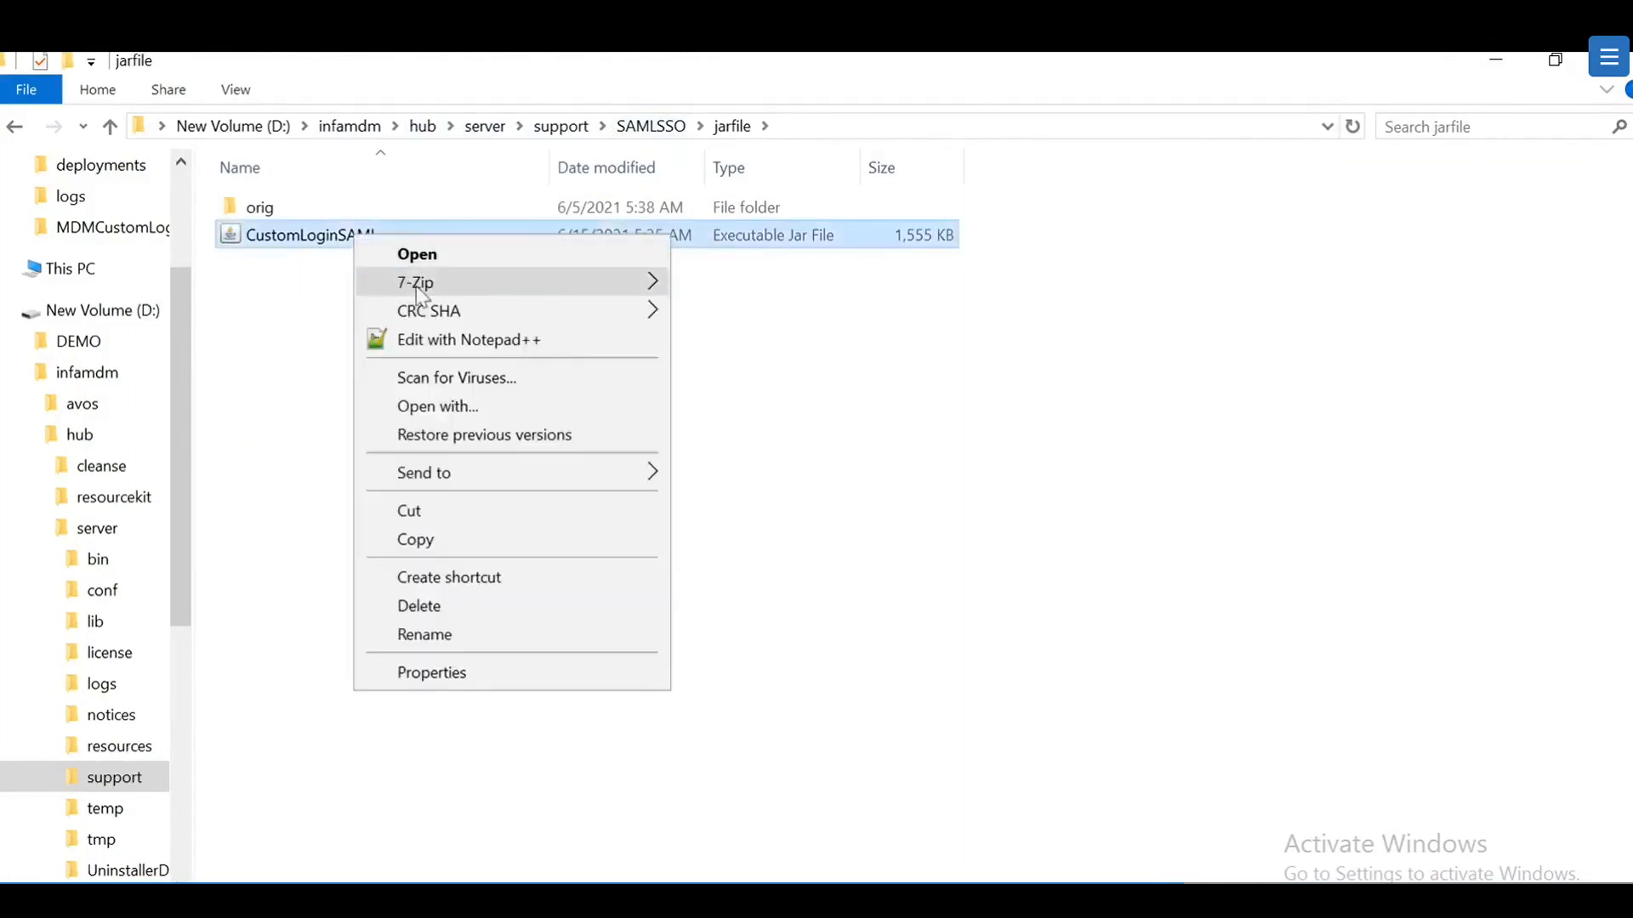
{"action": "mouse_move", "coordinate": [510, 282]}
{"action": "left_click", "coordinate": [809, 296]}
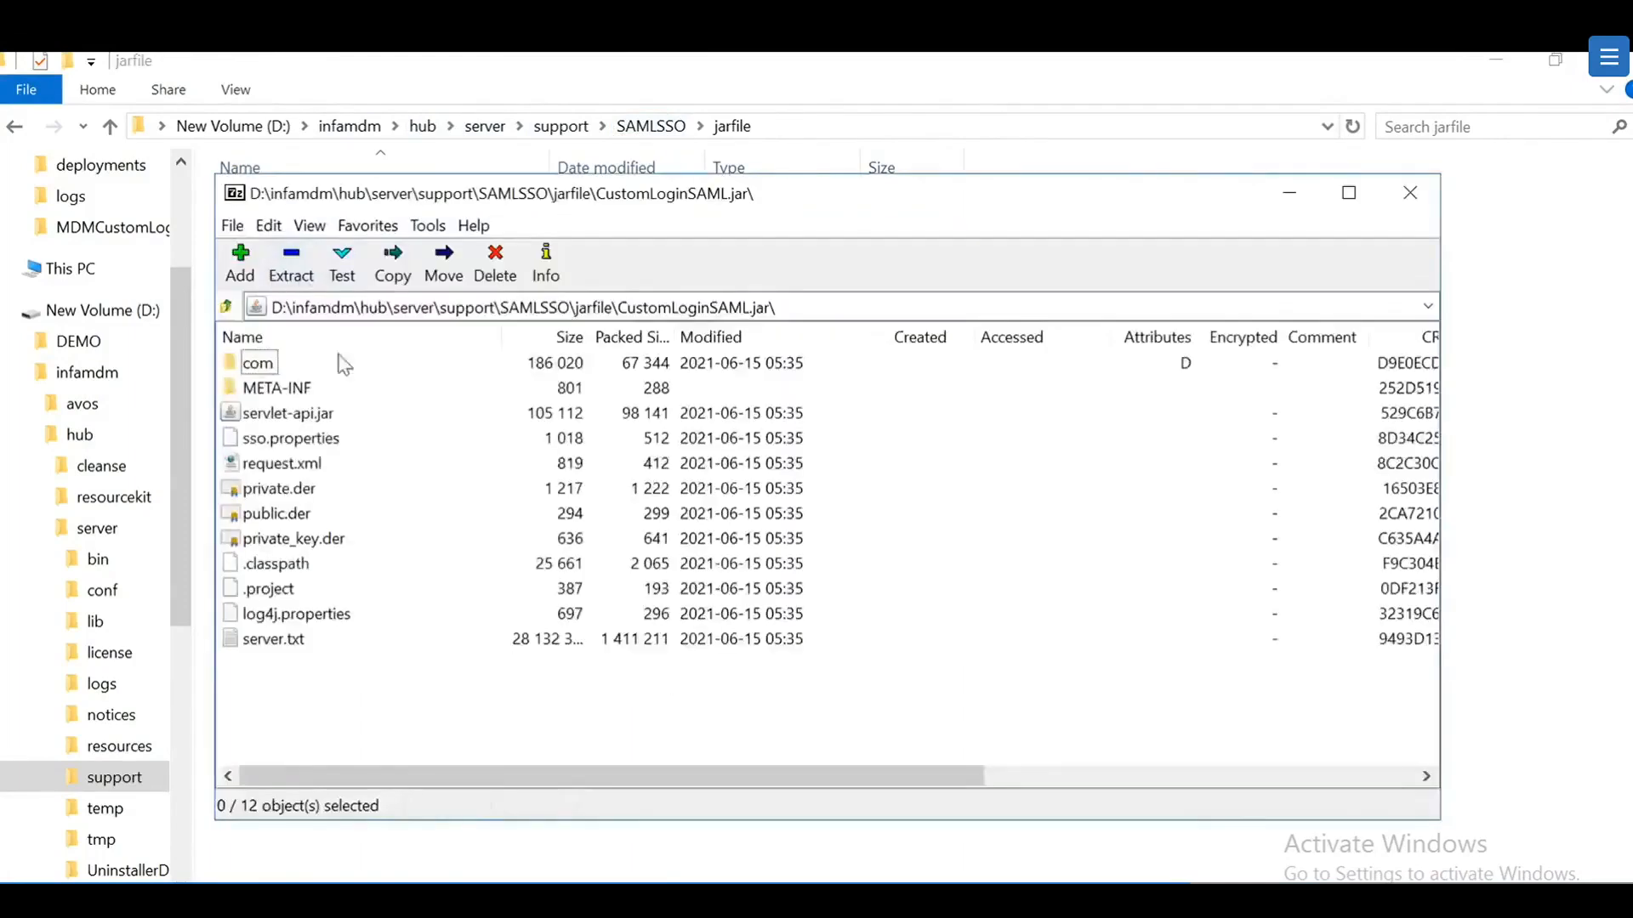
{"action": "left_click", "coordinate": [301, 442]}
{"action": "right_click", "coordinate": [304, 450]}
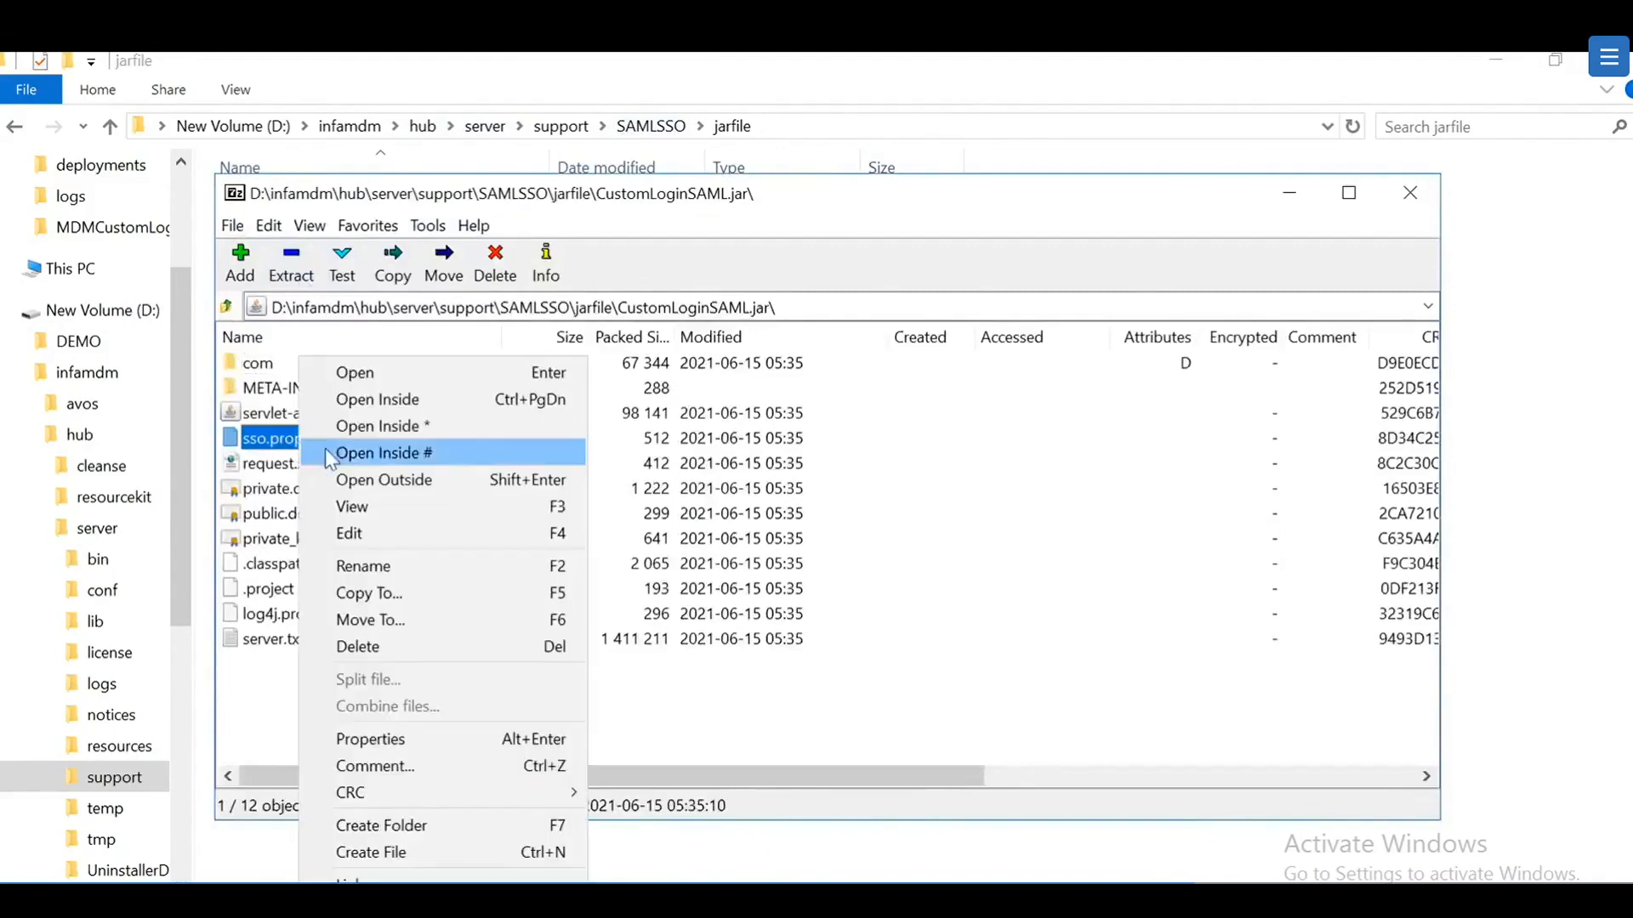
{"action": "left_click", "coordinate": [364, 534]}
{"action": "left_click_drag", "start_coordinate": [508, 248], "coordinate": [596, 227]}
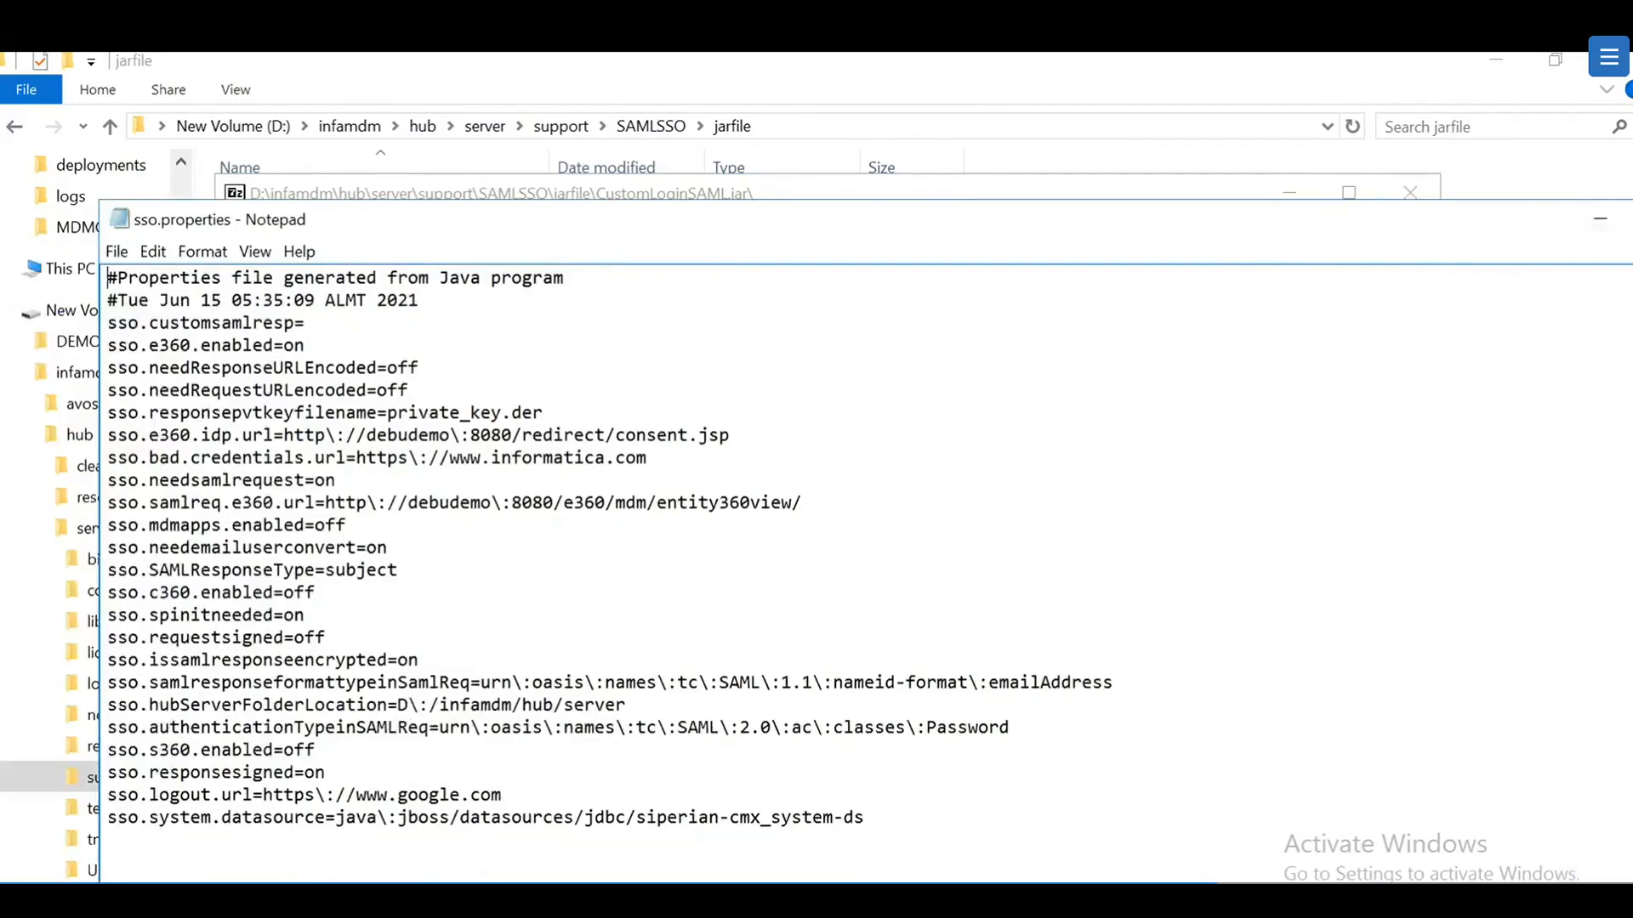
{"action": "left_click", "coordinate": [1594, 223]}
{"action": "left_click", "coordinate": [1283, 195]}
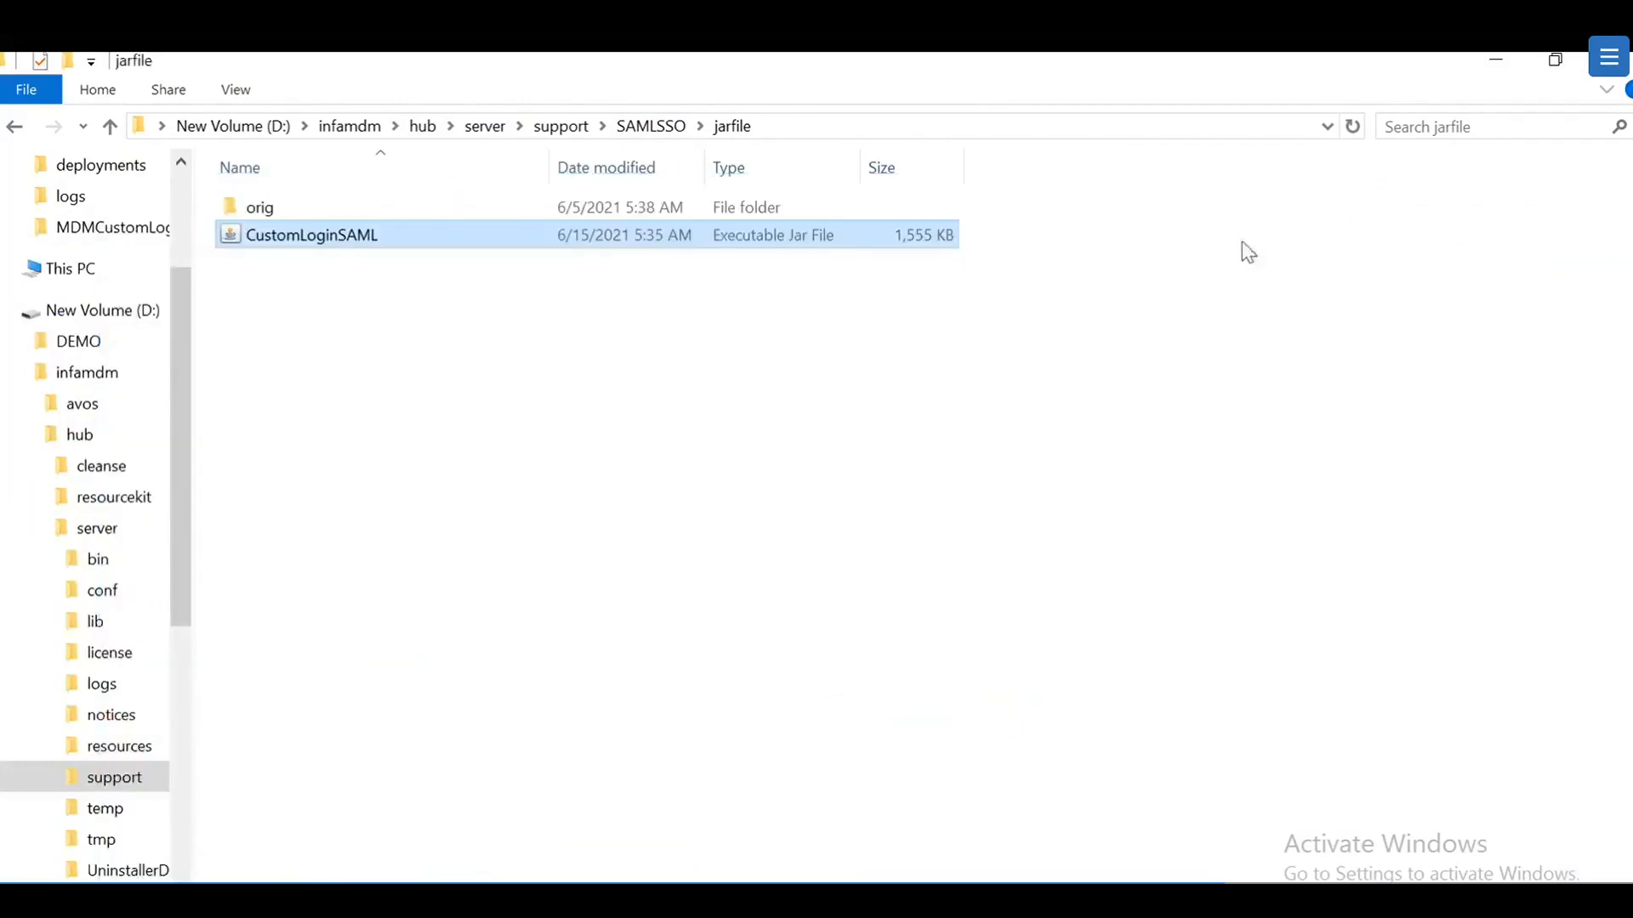
Step: Uncheck Convert To Username from Email ID, click Update, and dismiss the 'Configuration Updated Successfully' alert
{"action": "left_click", "coordinate": [240, 855]}
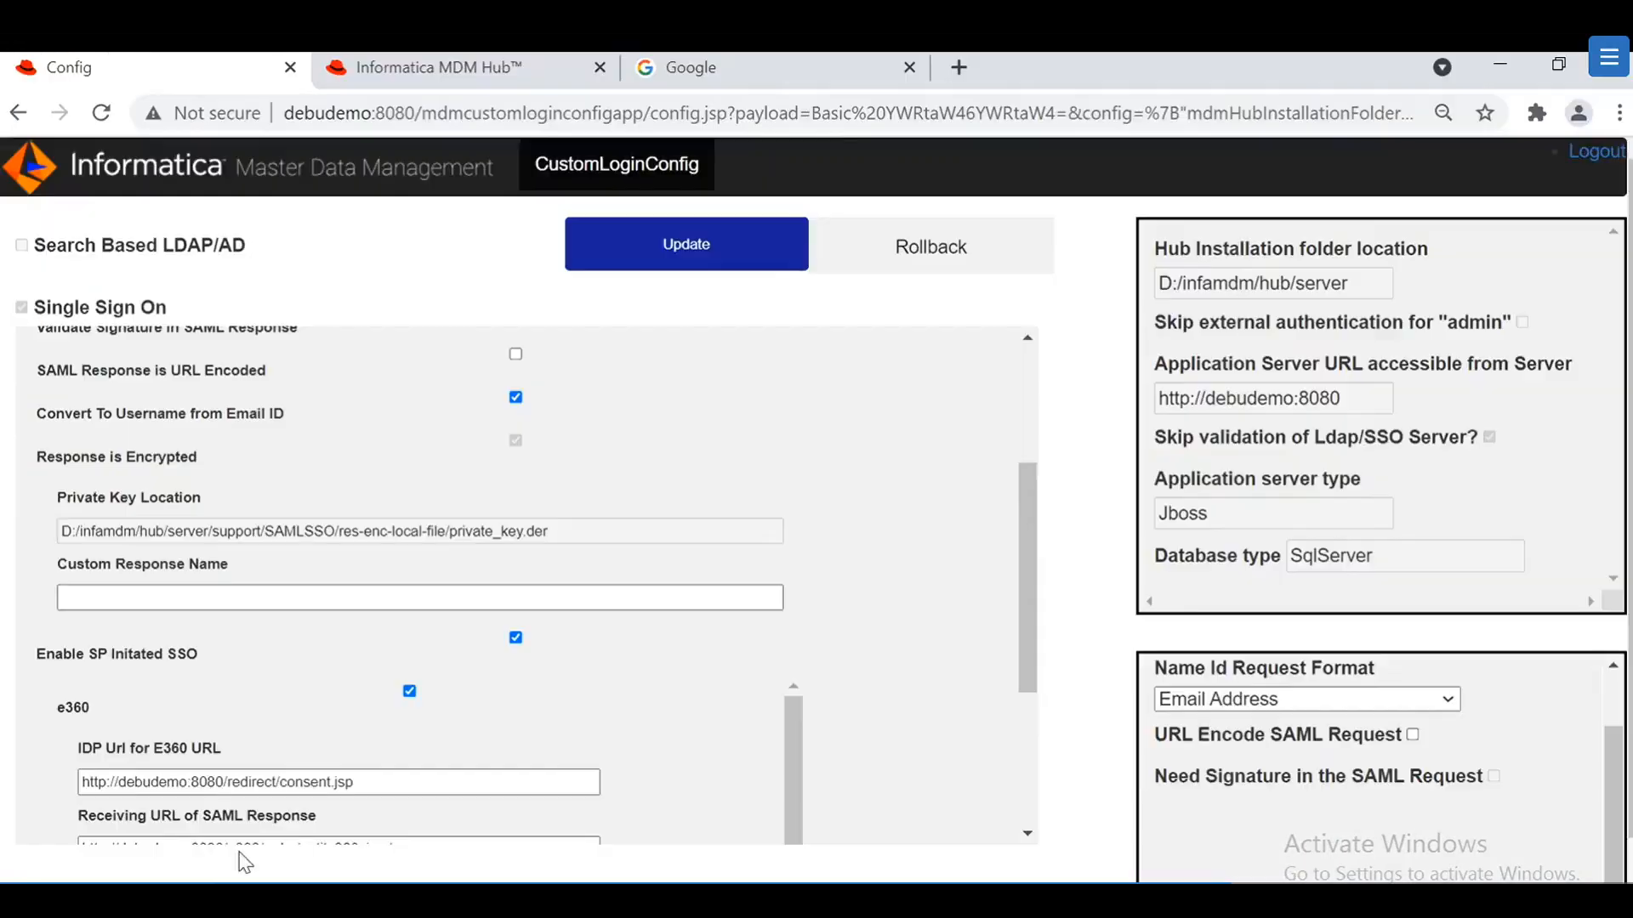
{"action": "scroll", "coordinate": [499, 442], "scroll_direction": "up", "scroll_amount": 3}
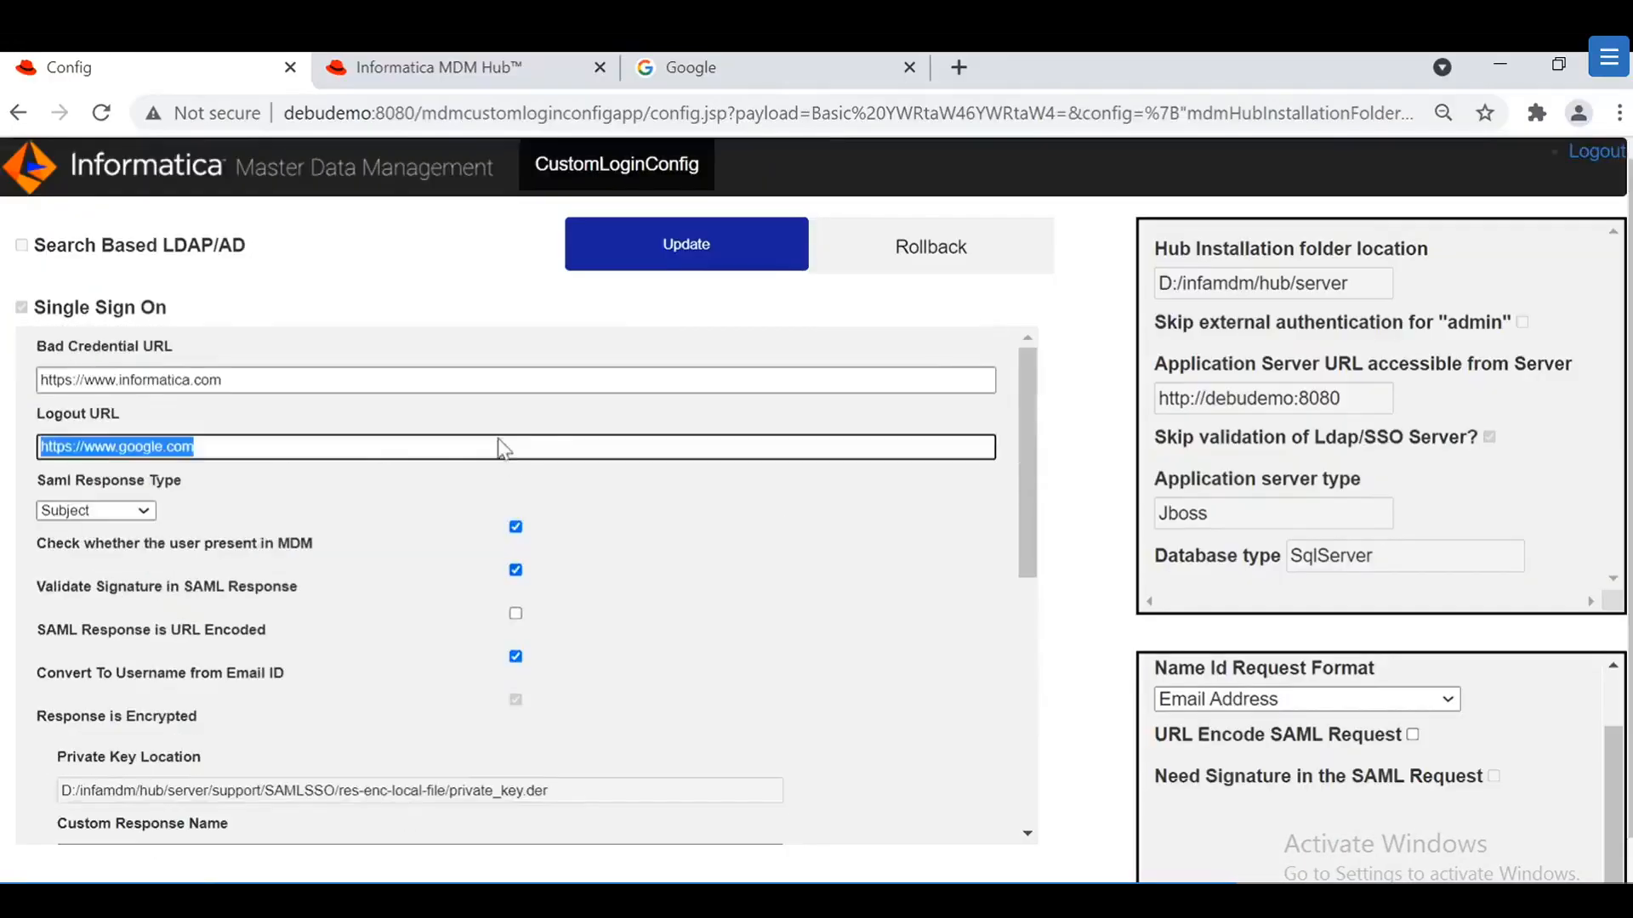
{"action": "left_click", "coordinate": [515, 656]}
{"action": "left_click", "coordinate": [644, 251]}
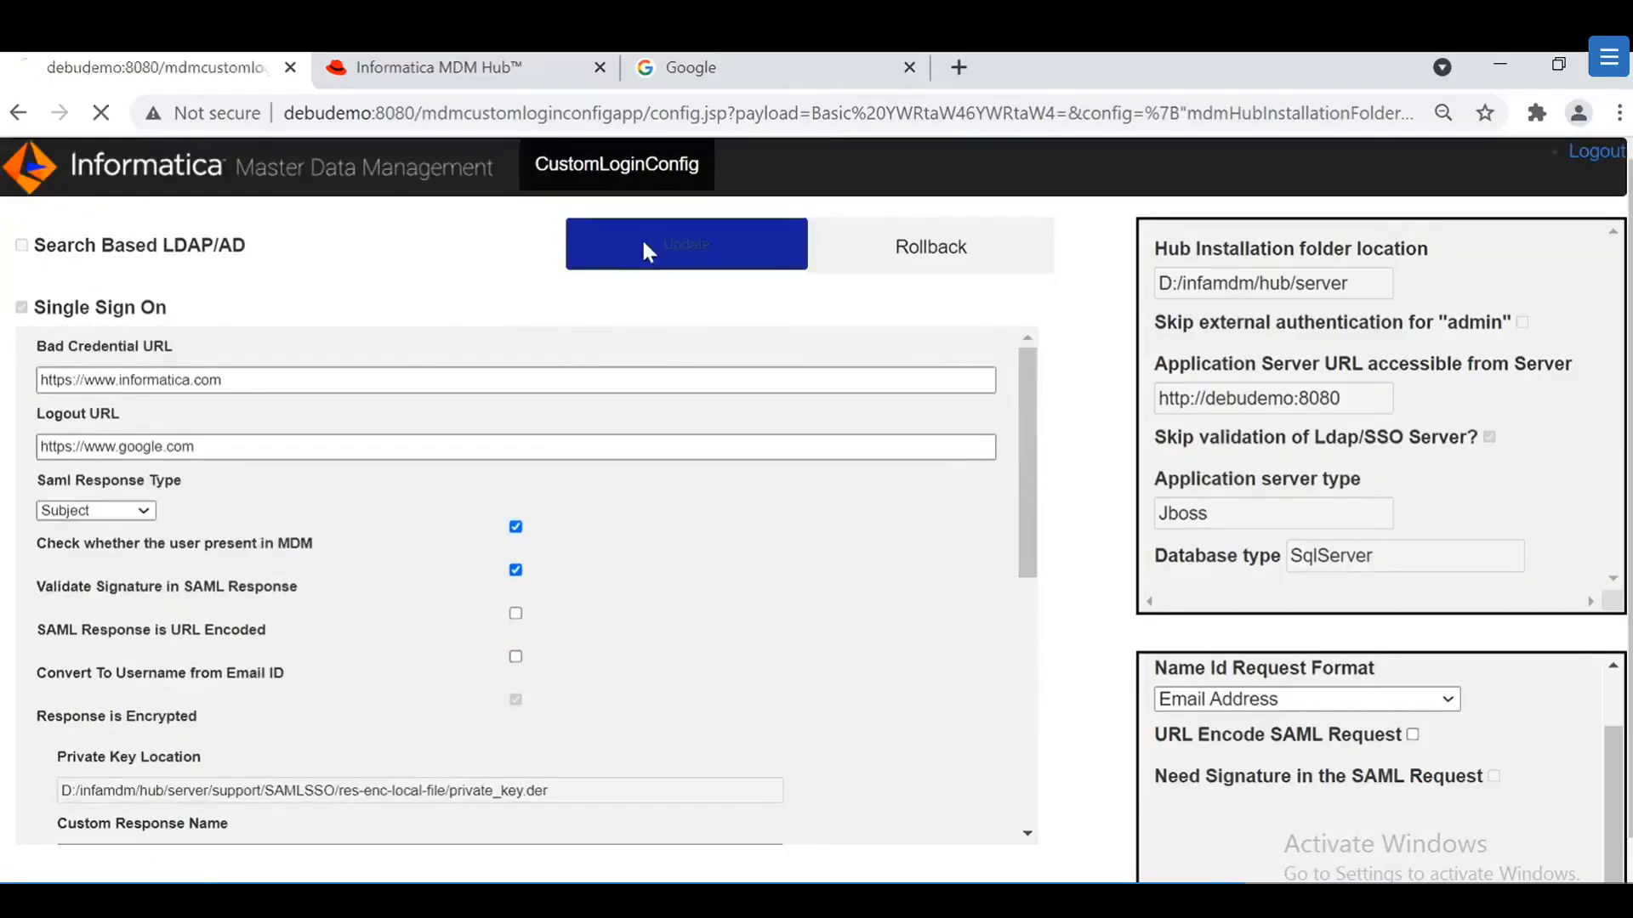
{"action": "left_click", "coordinate": [1036, 270]}
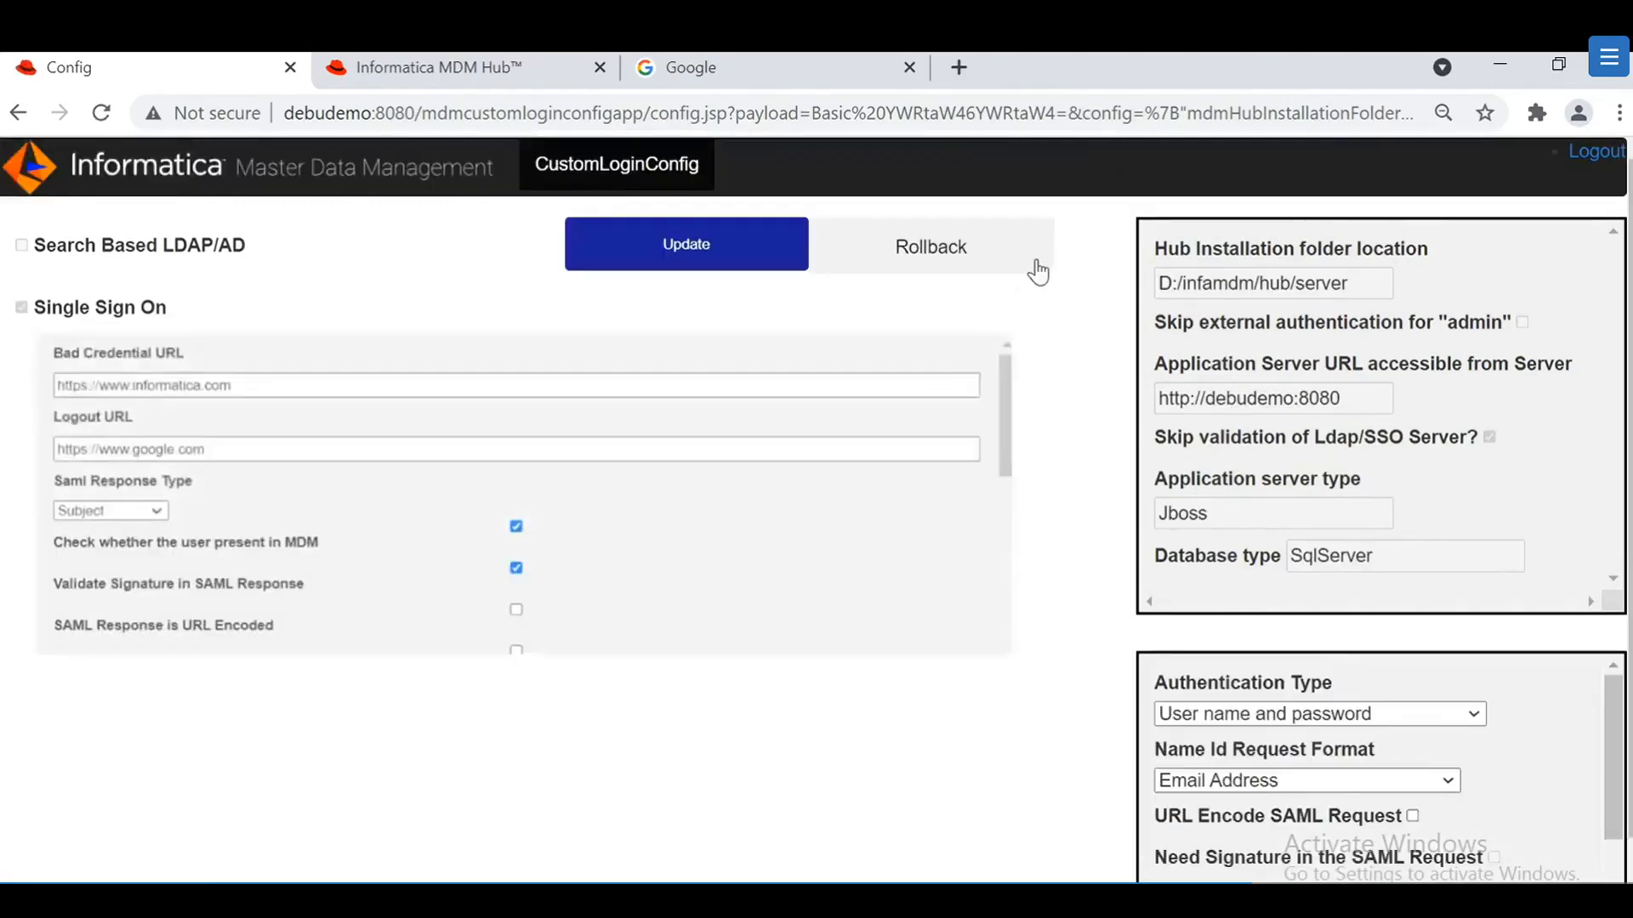
{"action": "mouse_move", "coordinate": [795, 902]}
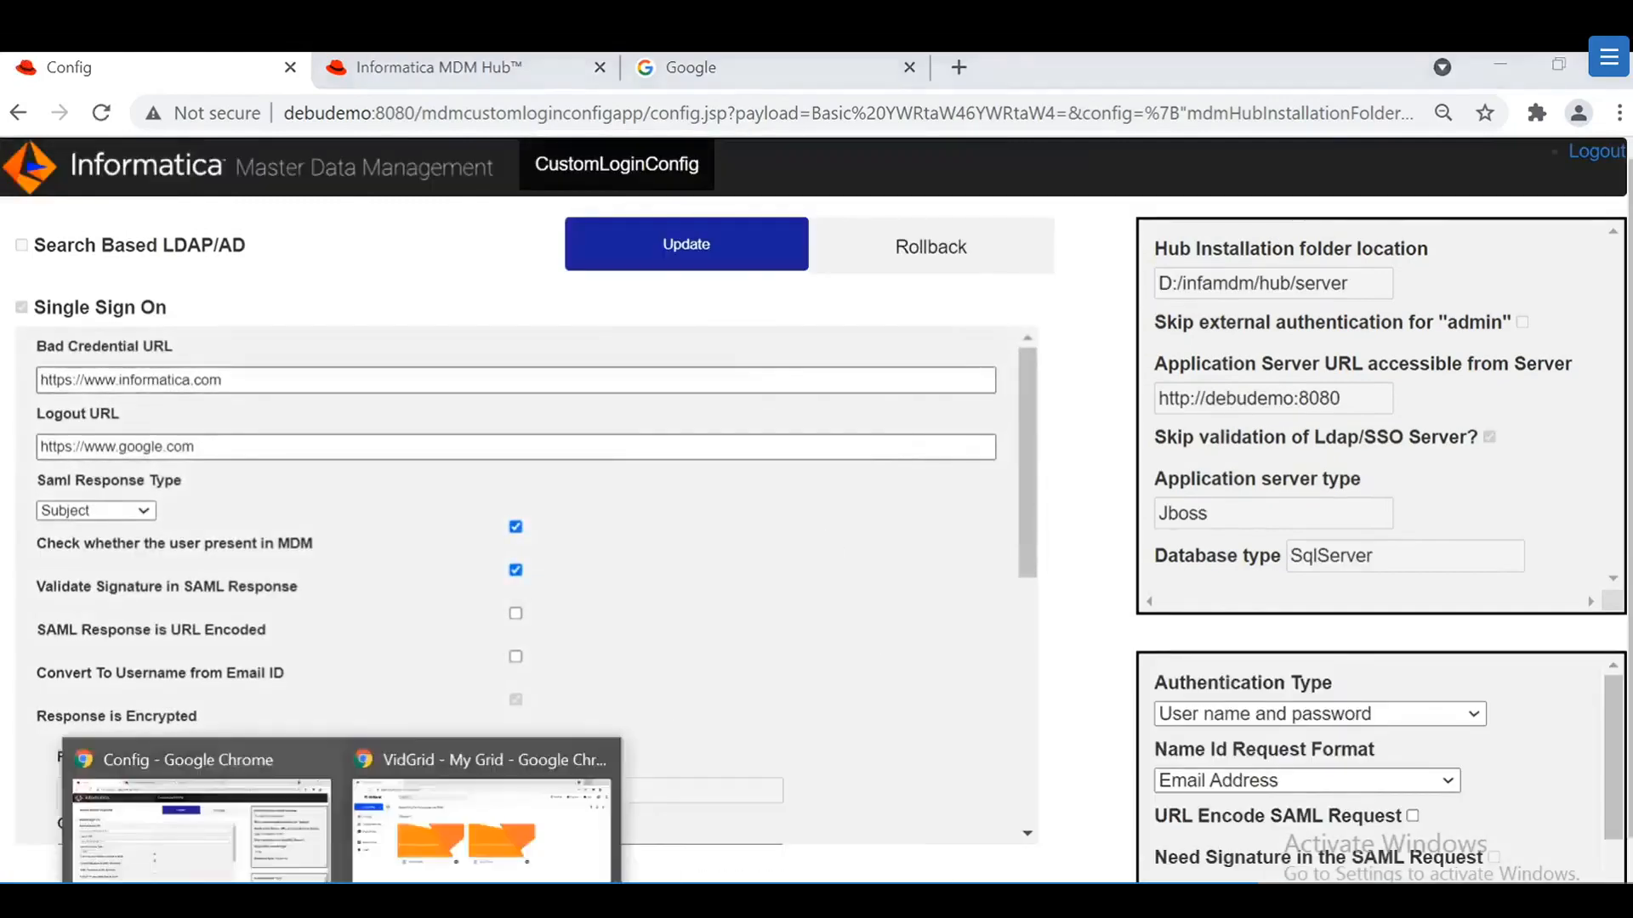
{"action": "left_click", "coordinate": [244, 900]}
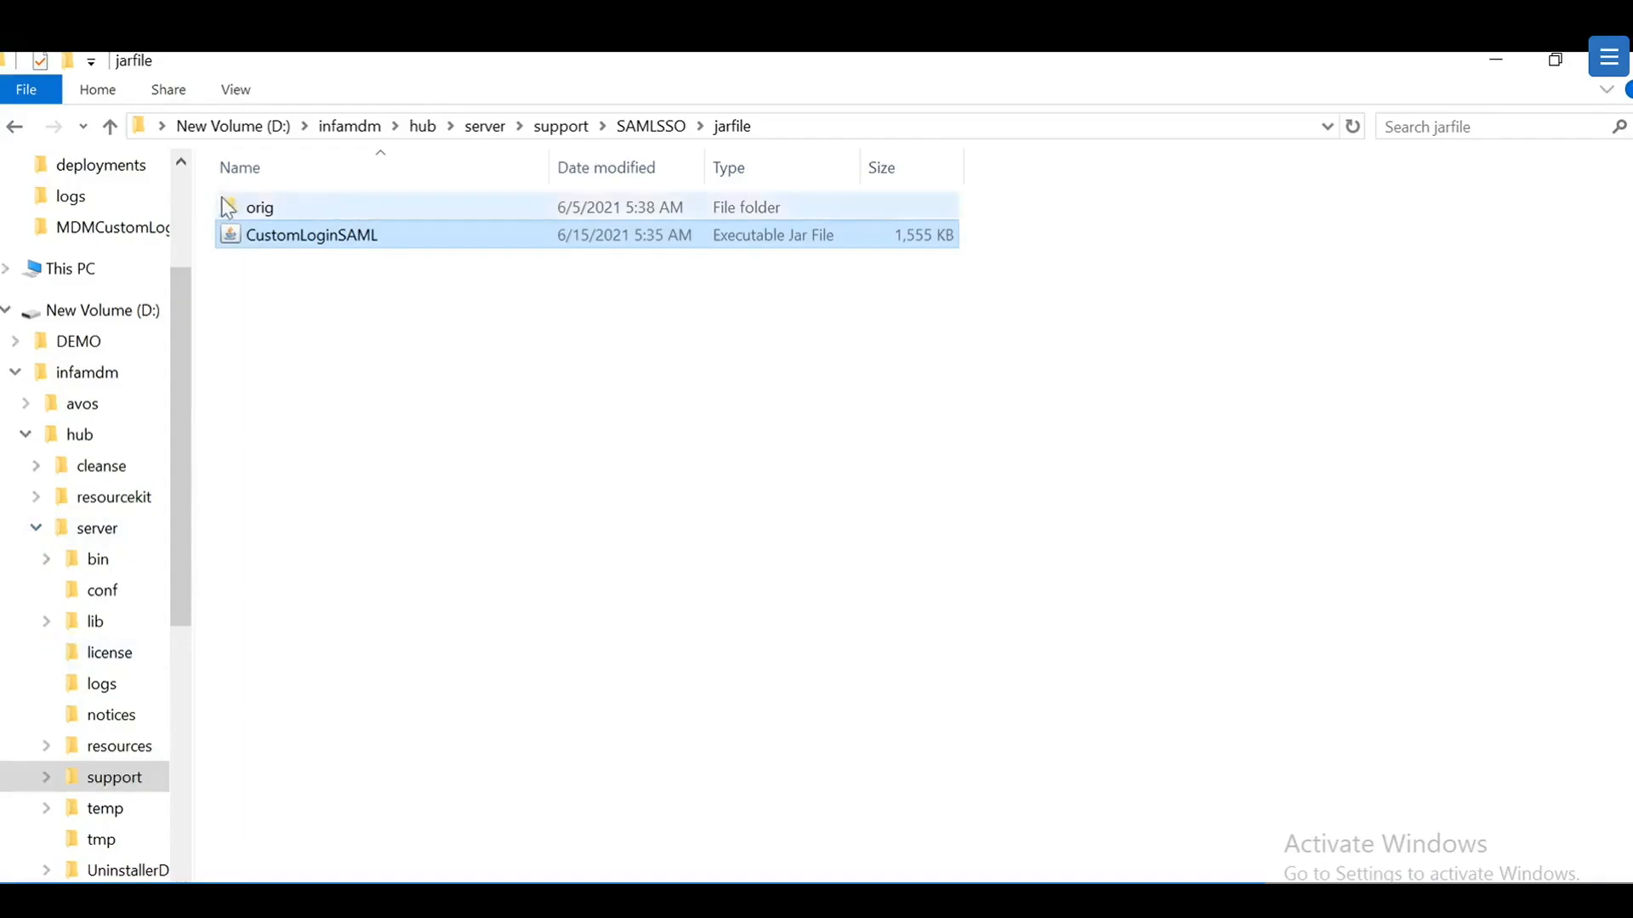
Step: Reload sso.properties from SAMLSSO\property in Notepad++ to show updated values like responsesigned=on, then minimize it
{"action": "left_click", "coordinate": [646, 126]}
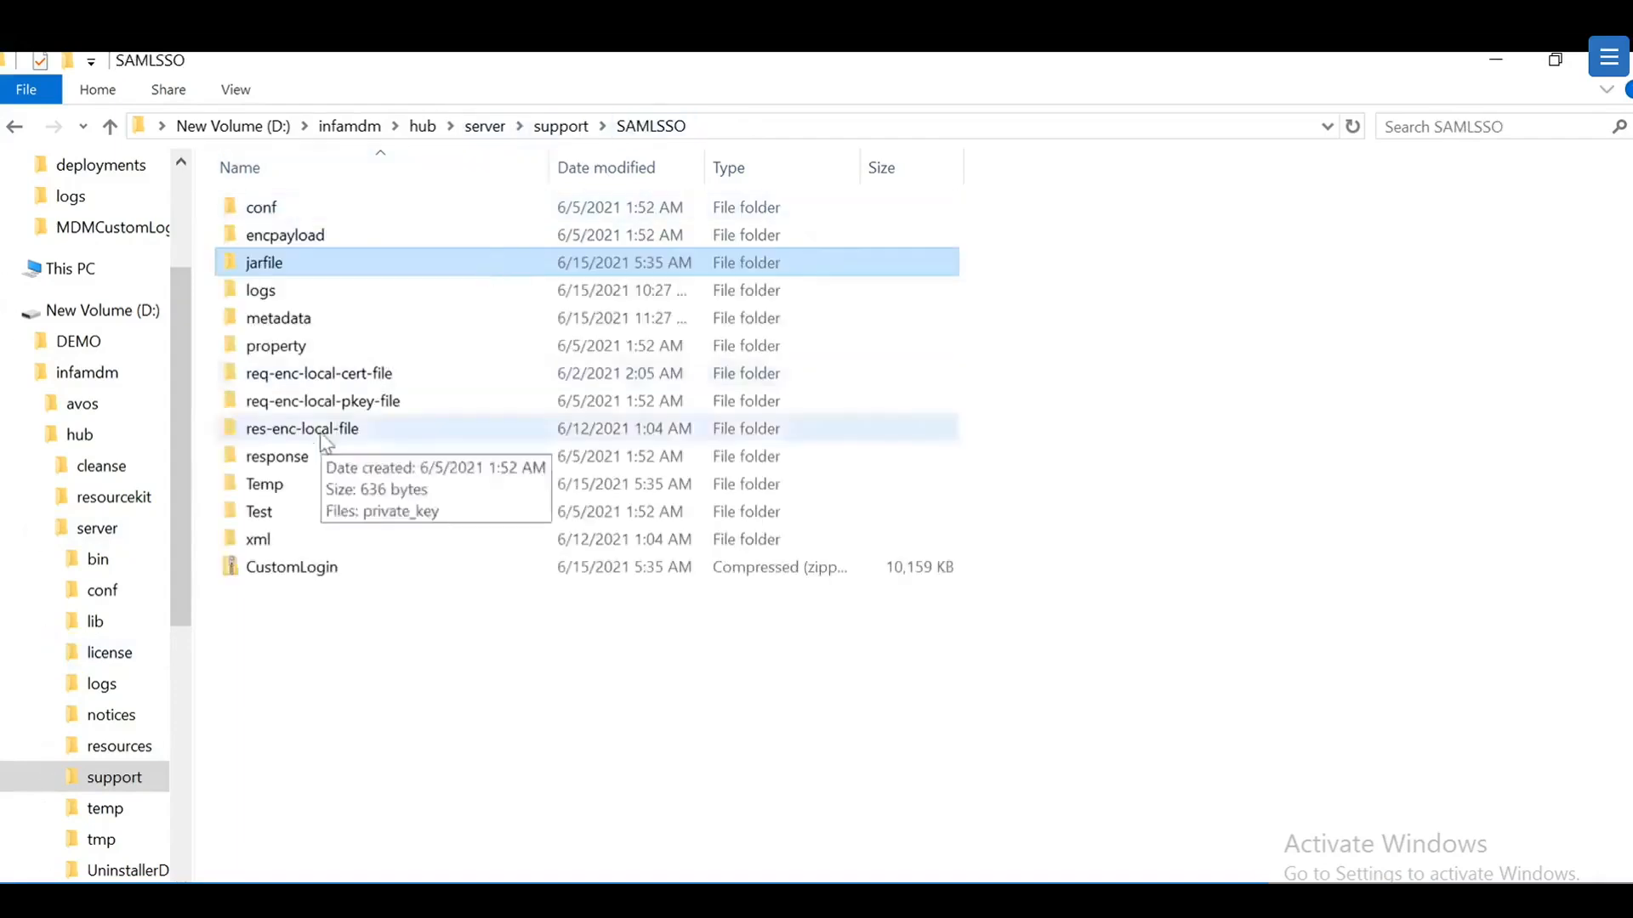
{"action": "double_click", "coordinate": [292, 355]}
{"action": "right_click", "coordinate": [315, 232]}
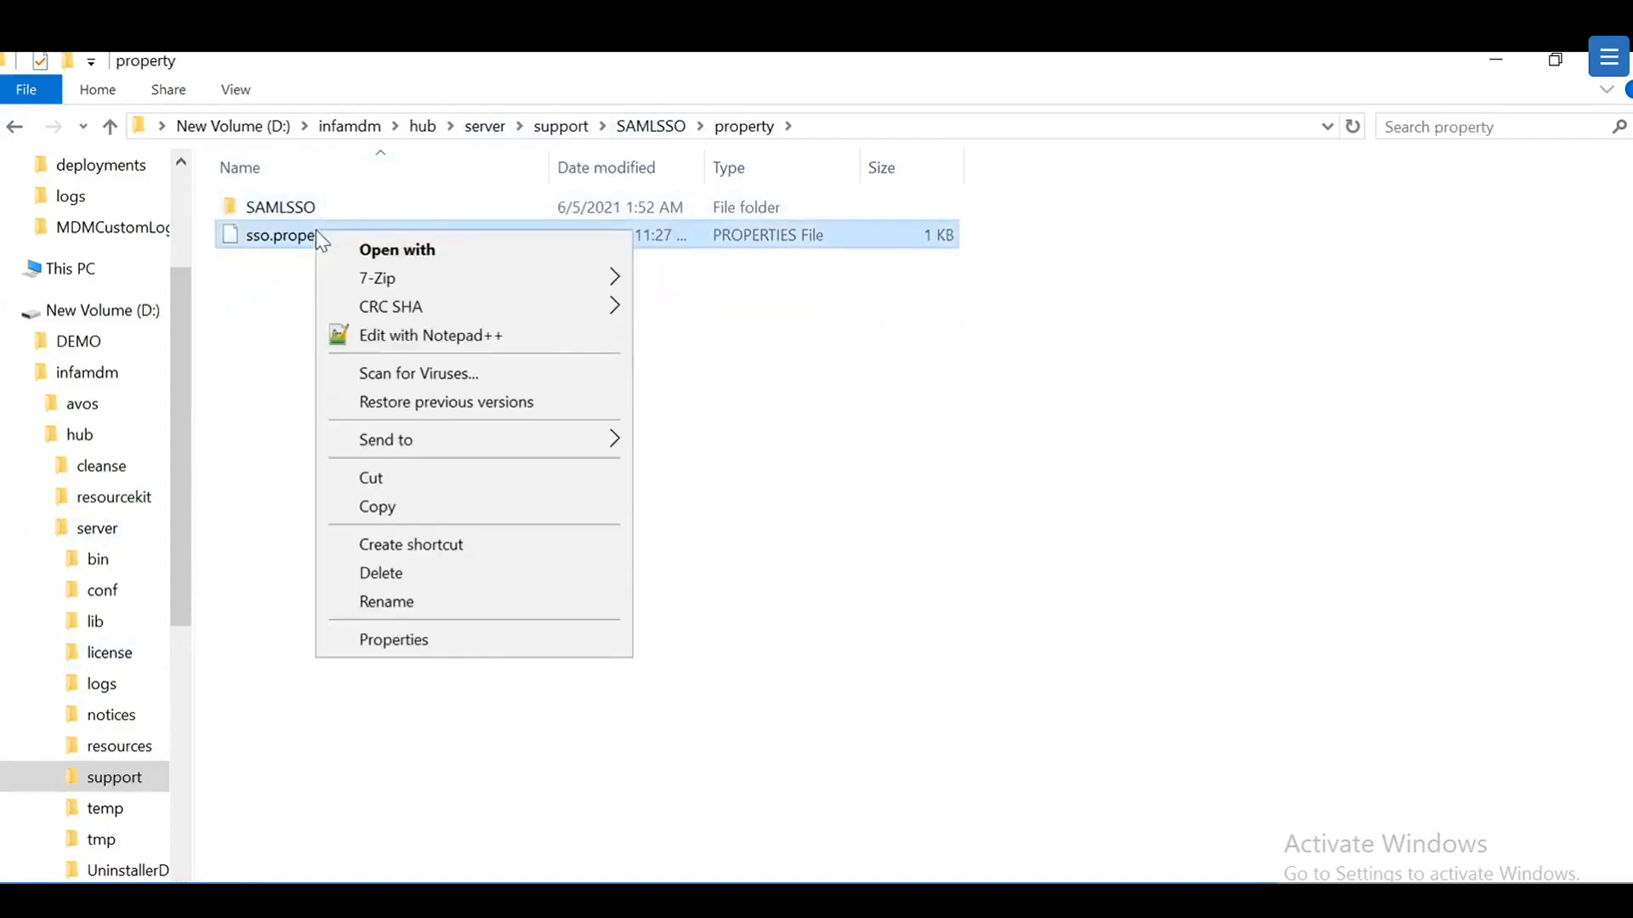
{"action": "left_click", "coordinate": [437, 337]}
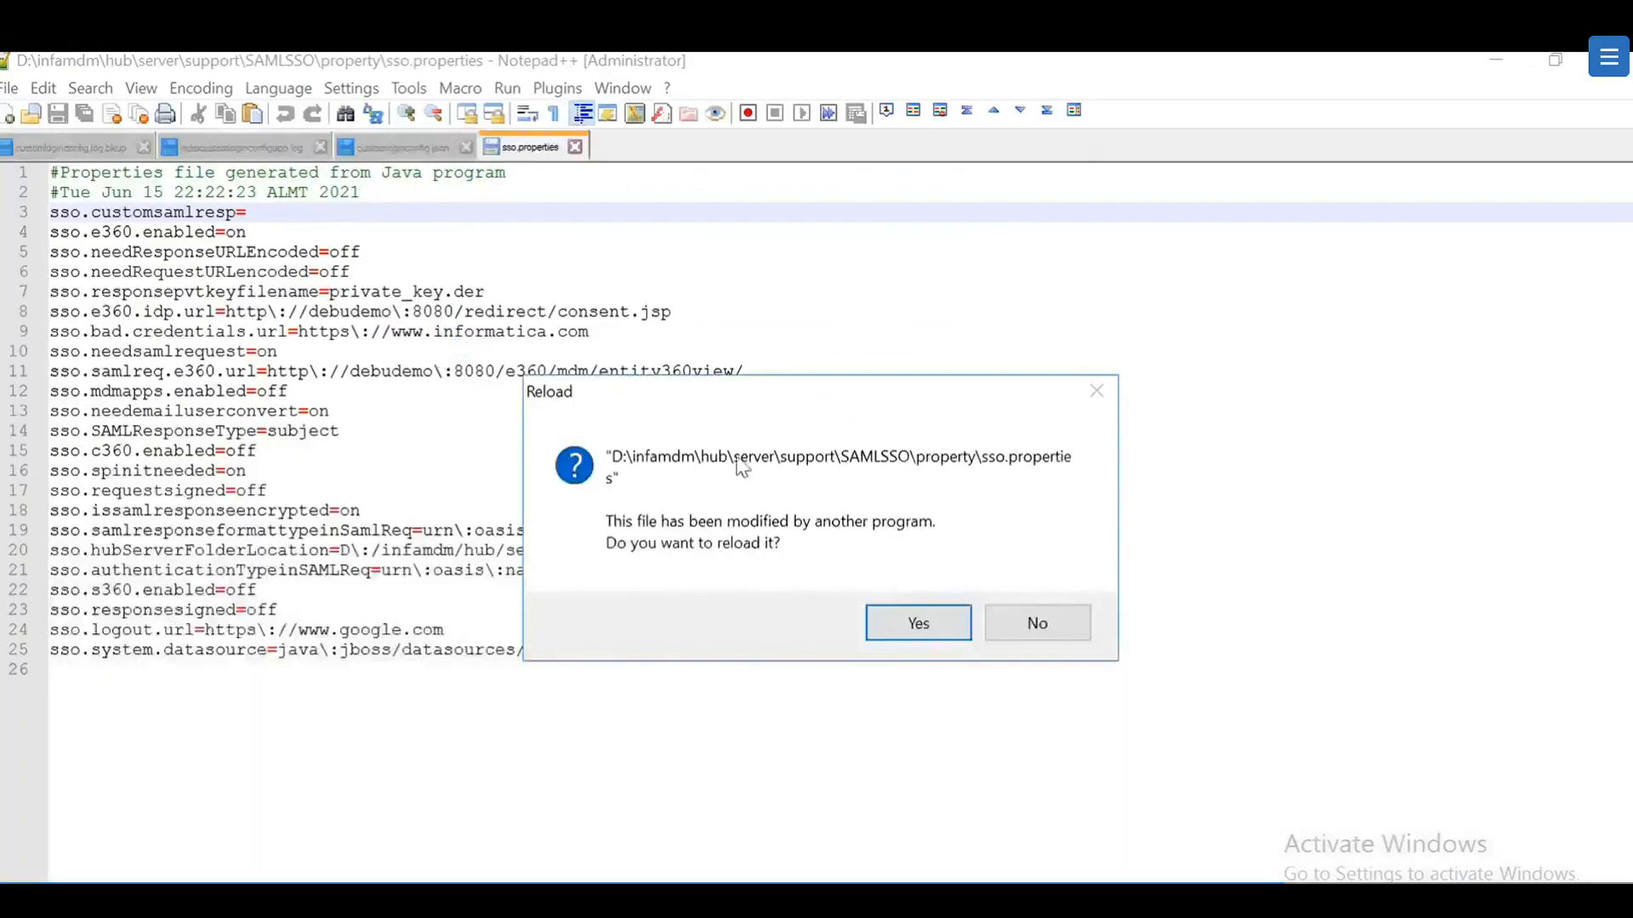
{"action": "left_click", "coordinate": [914, 625]}
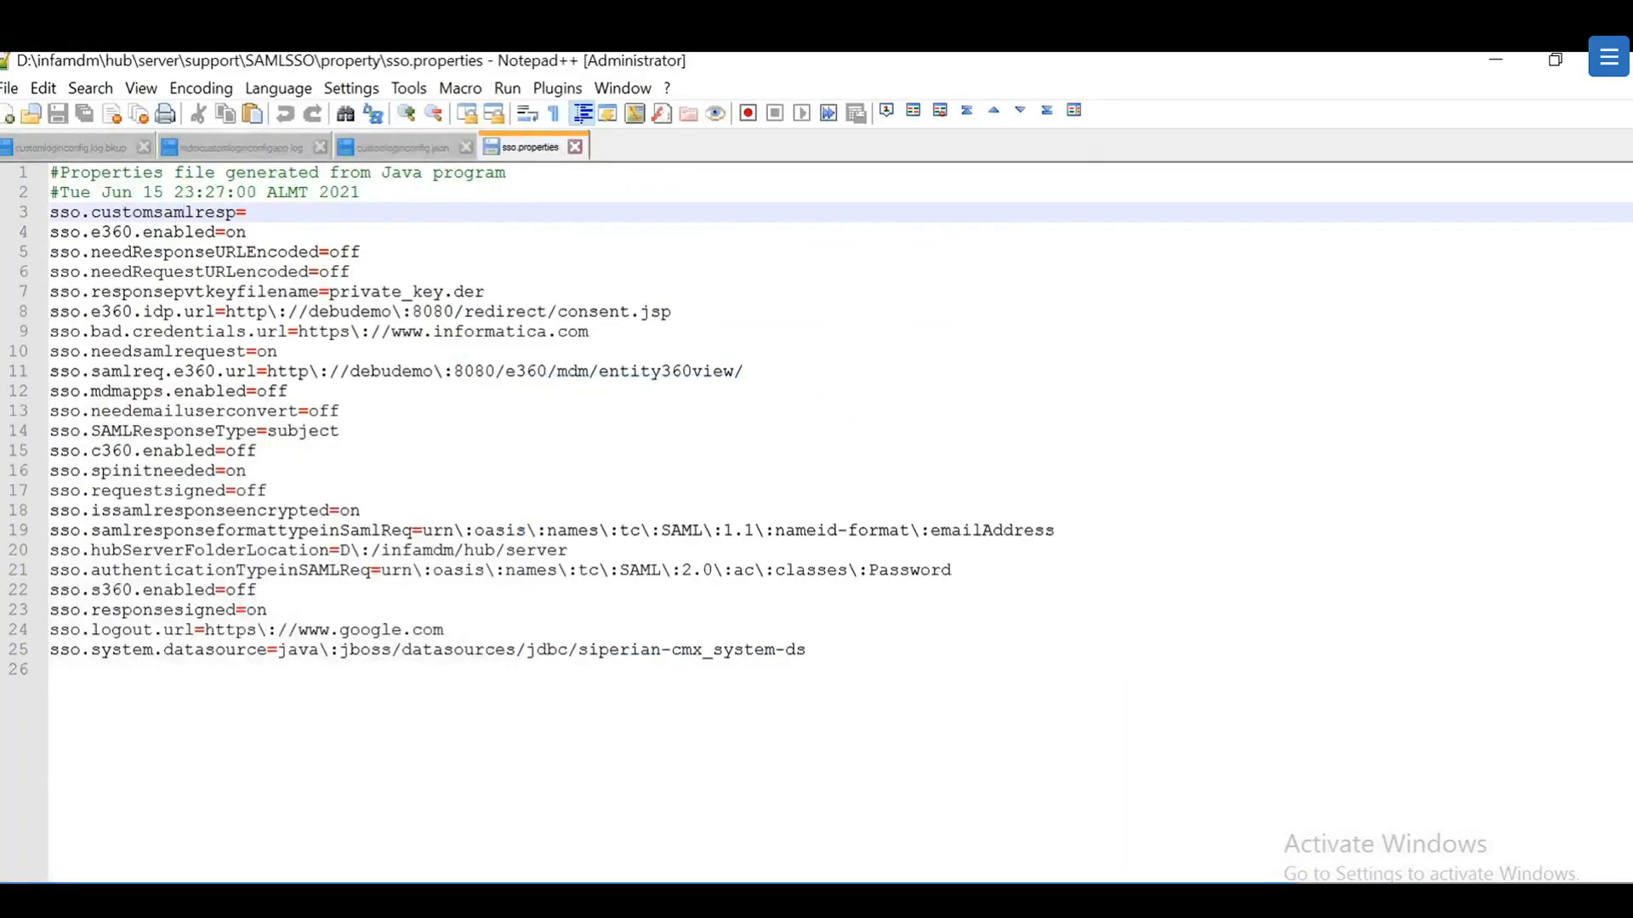
{"action": "left_click", "coordinate": [1515, 63]}
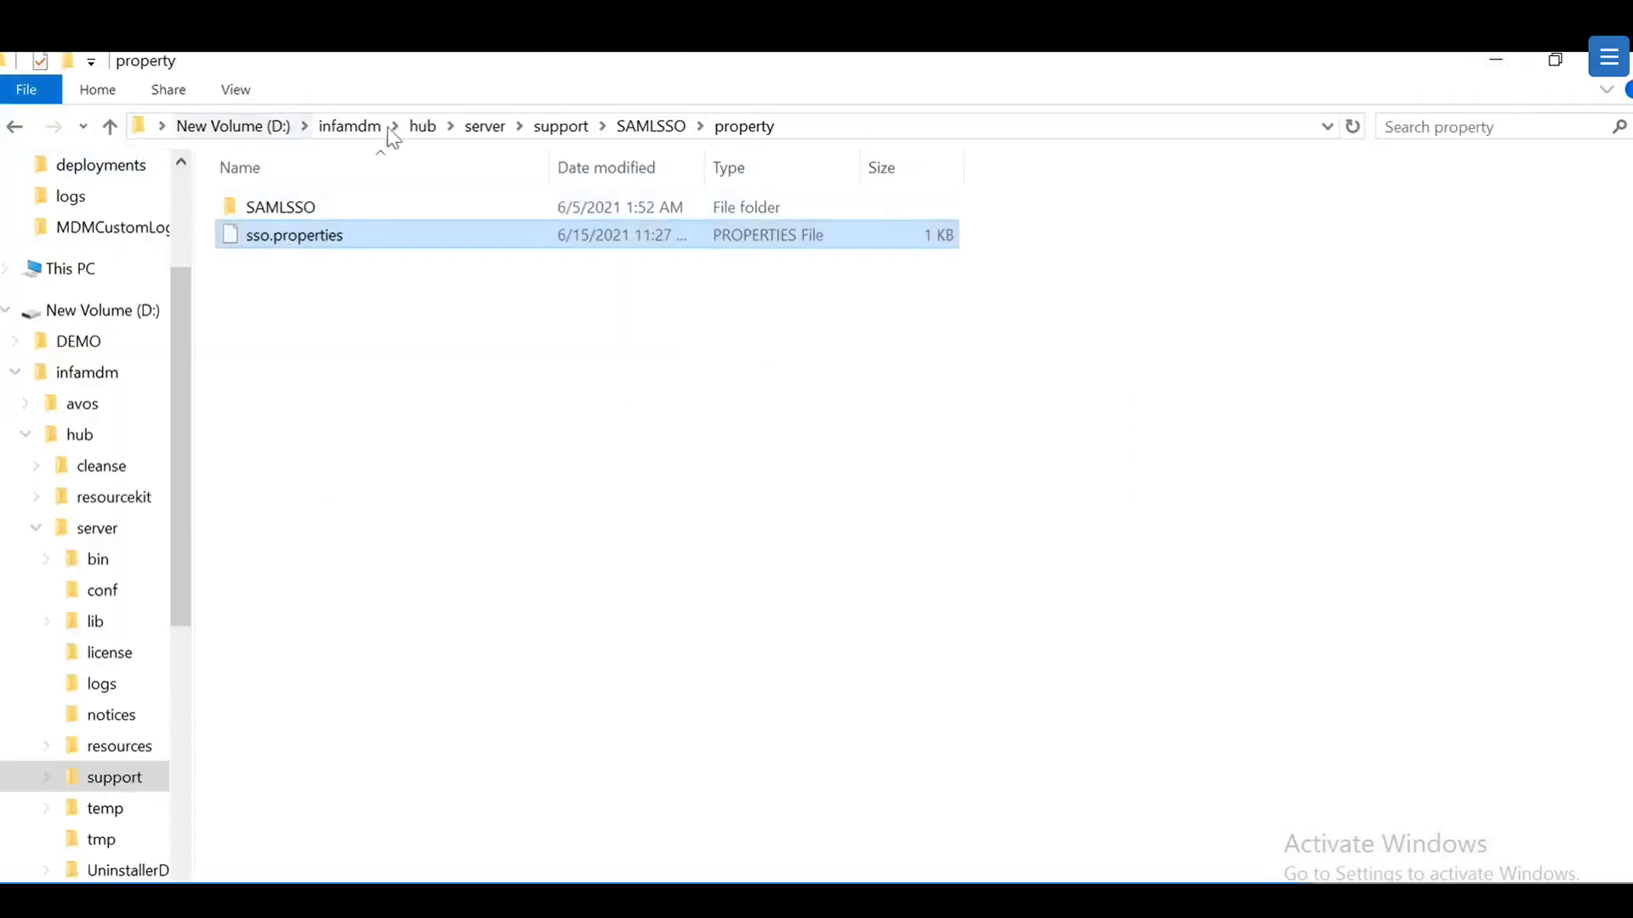
Step: In SAMLSSO, highlight the three encryption certificate and key folders, then clear the selection
{"action": "left_click", "coordinate": [110, 126]}
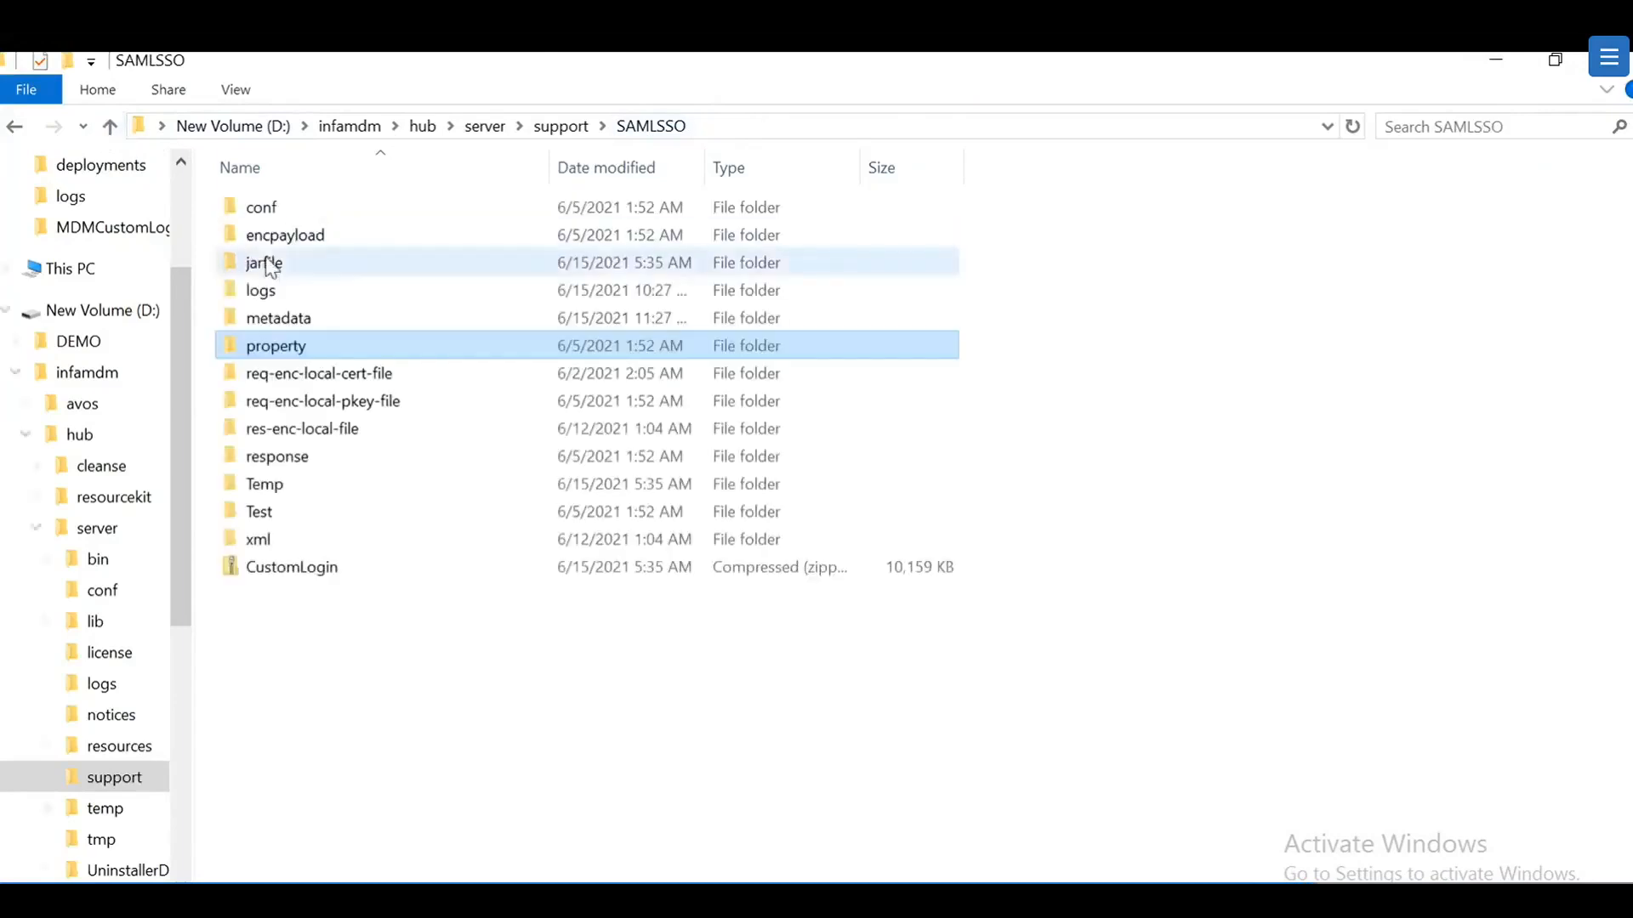
{"action": "left_click_drag", "start_coordinate": [364, 440], "coordinate": [374, 368]}
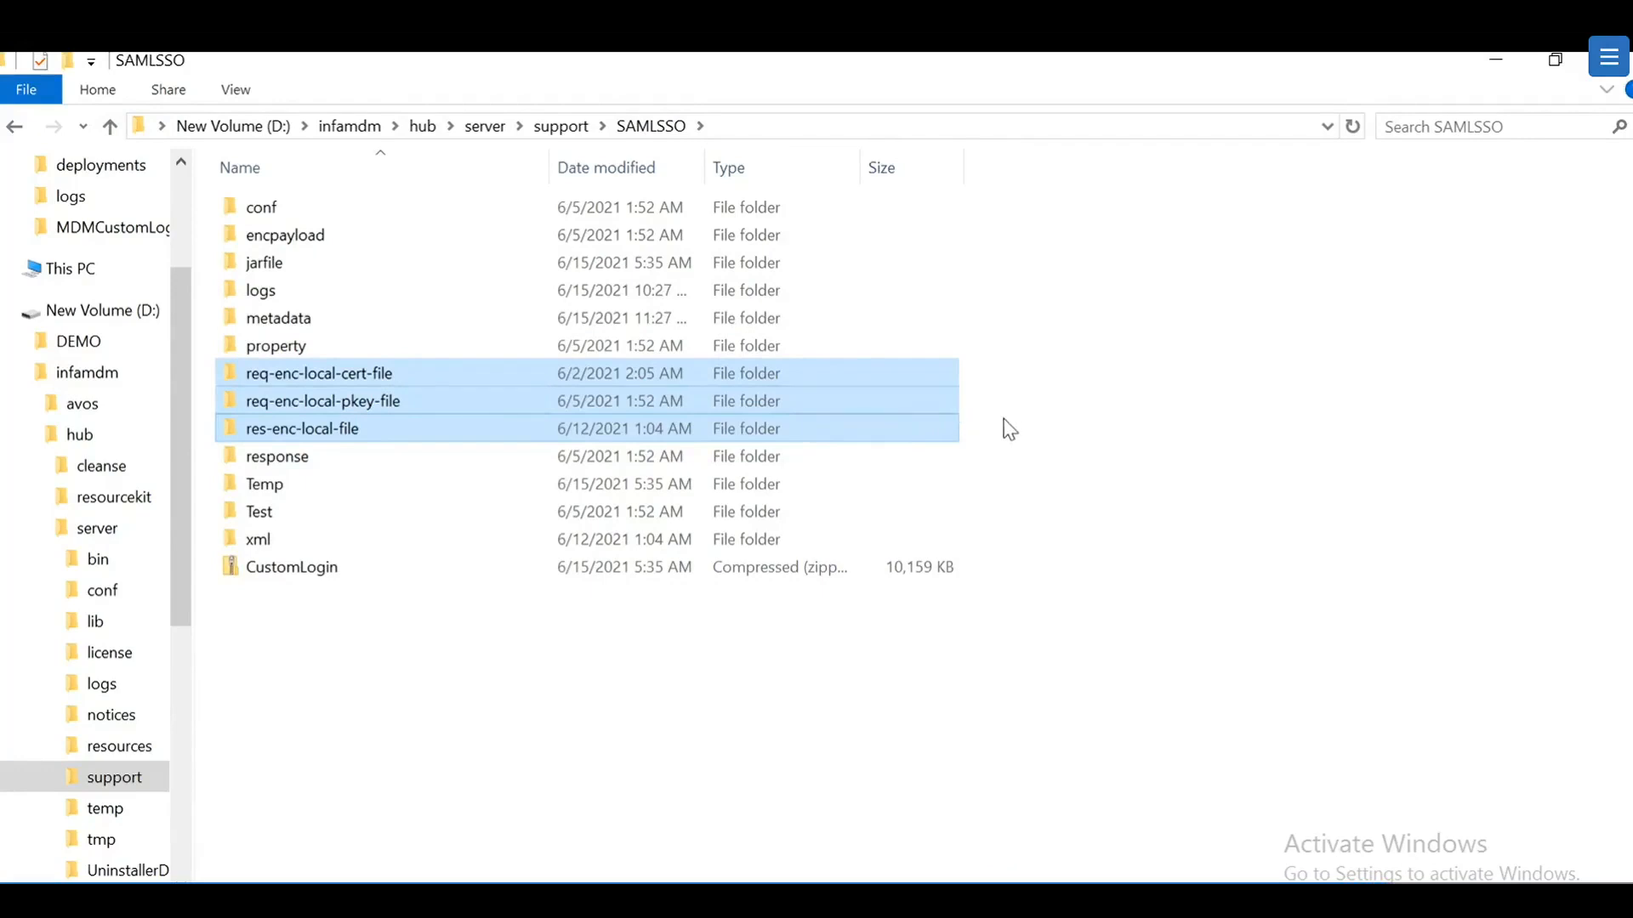
{"action": "left_click", "coordinate": [1029, 412]}
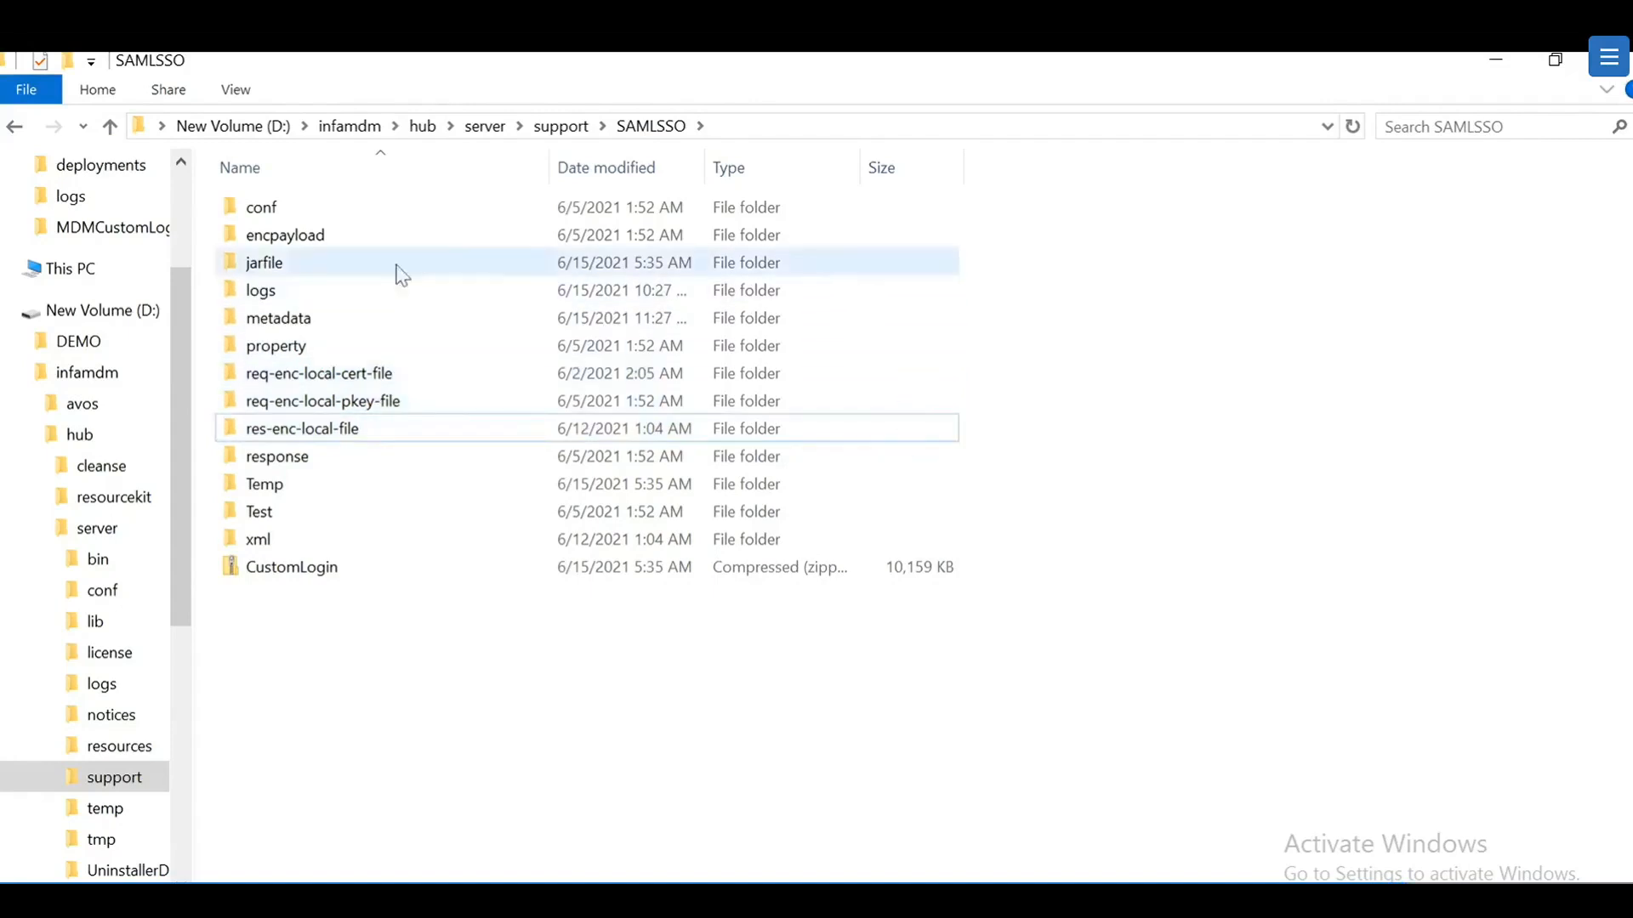
Step: Look through the jarfile, response, Temp, Test and xml subfolders, finishing in the conf folder
{"action": "double_click", "coordinate": [304, 265]}
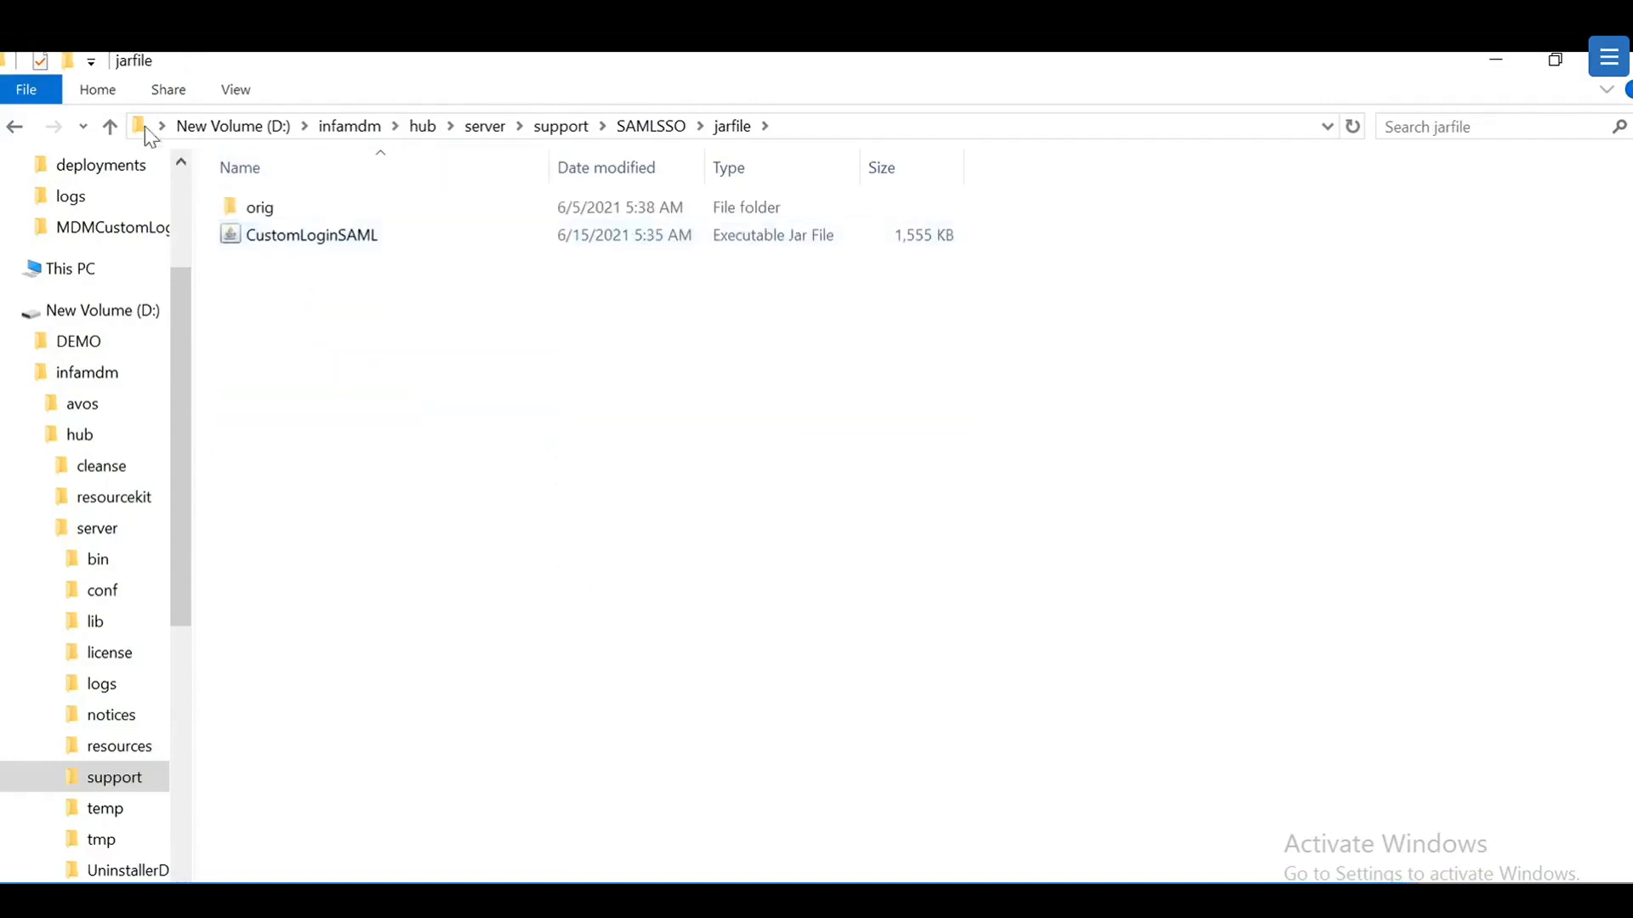
{"action": "left_click", "coordinate": [110, 126]}
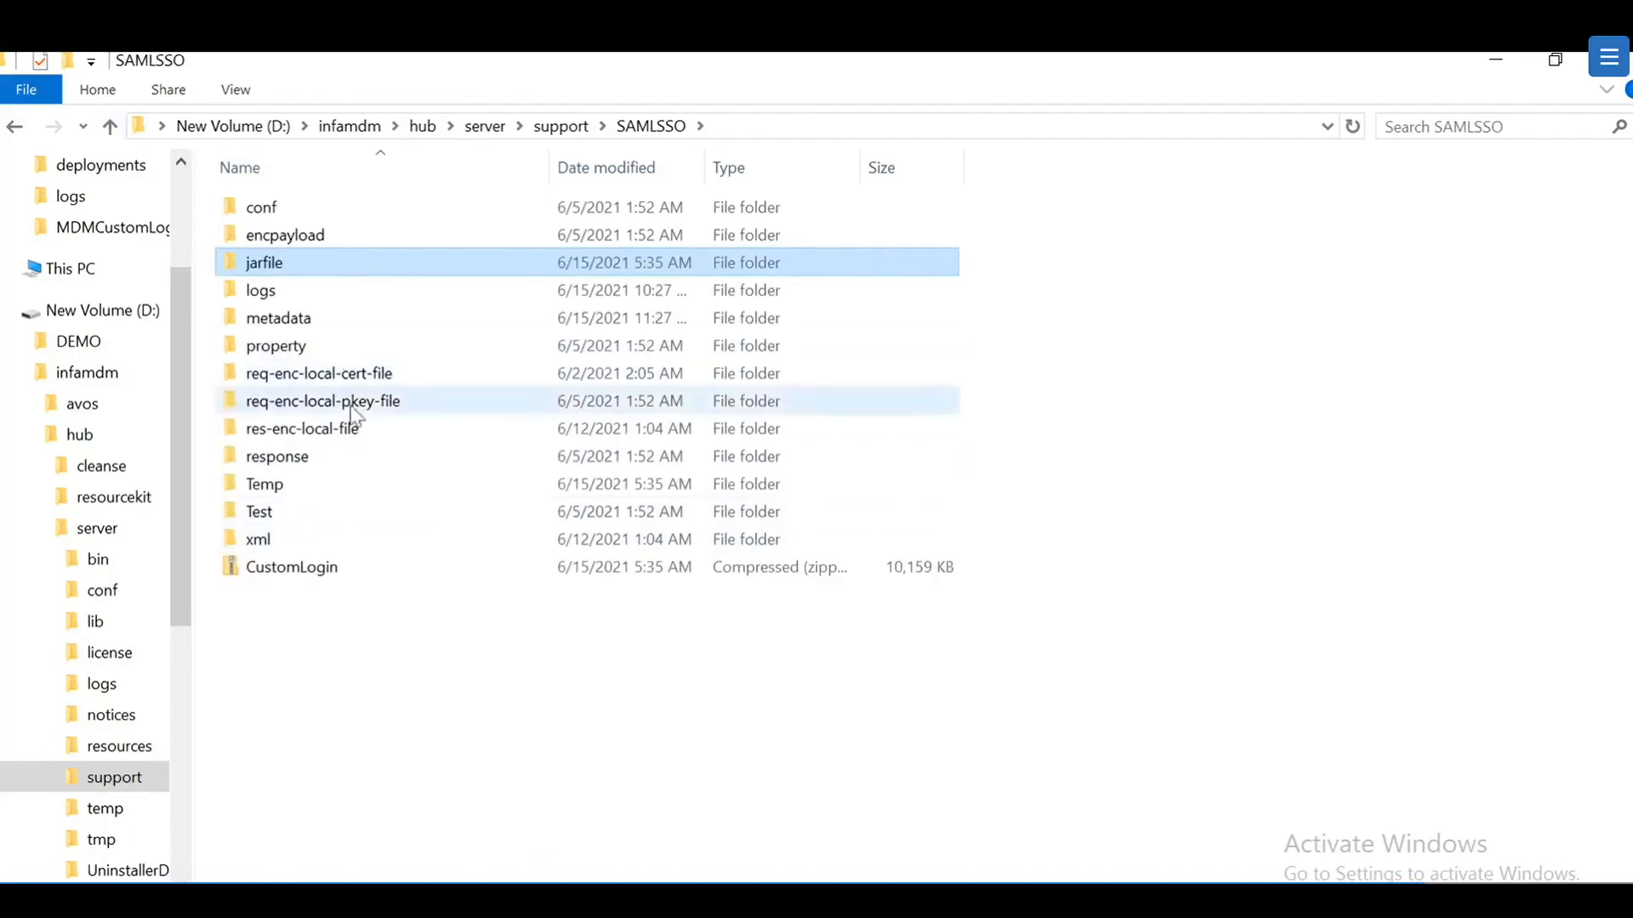
{"action": "double_click", "coordinate": [310, 457]}
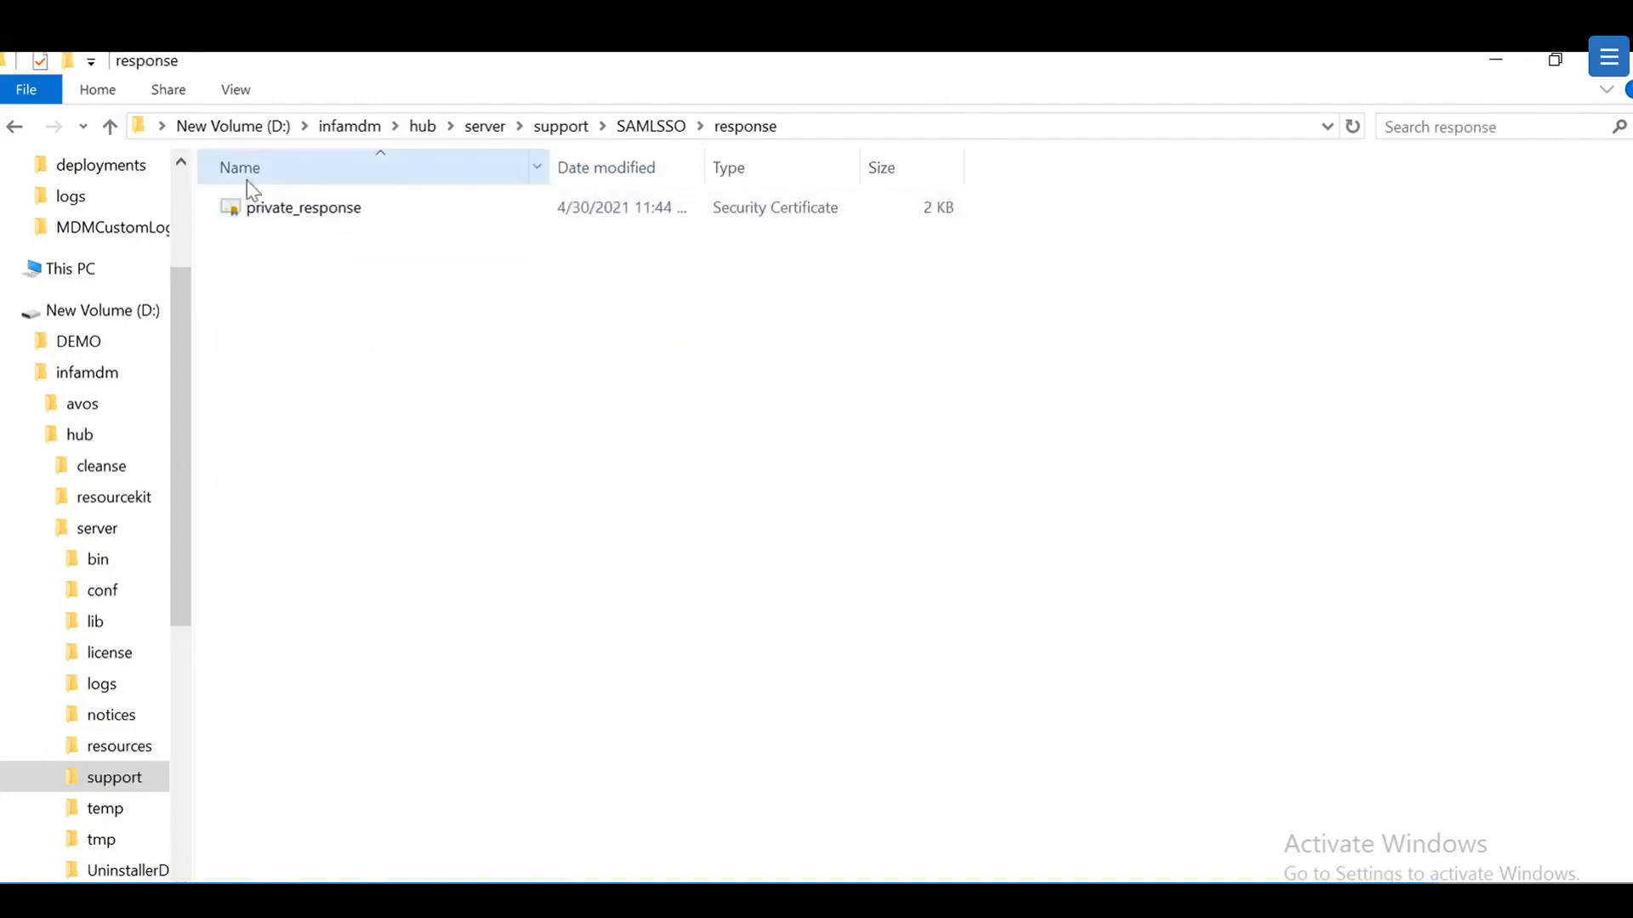
{"action": "left_click", "coordinate": [110, 126]}
{"action": "double_click", "coordinate": [292, 487]}
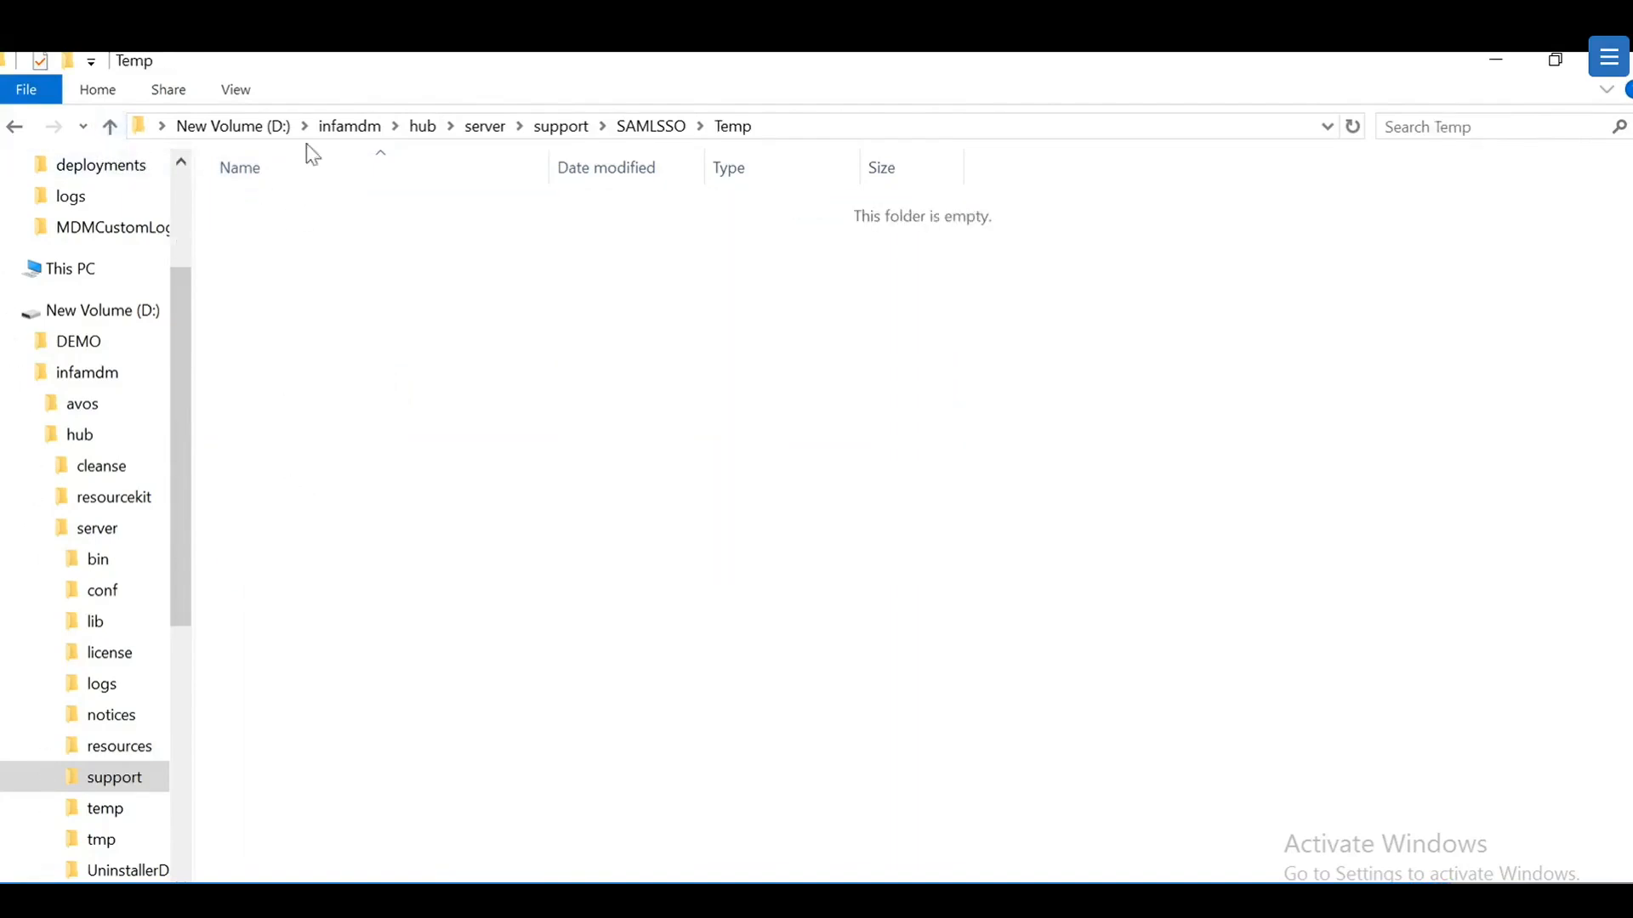
{"action": "left_click", "coordinate": [113, 133]}
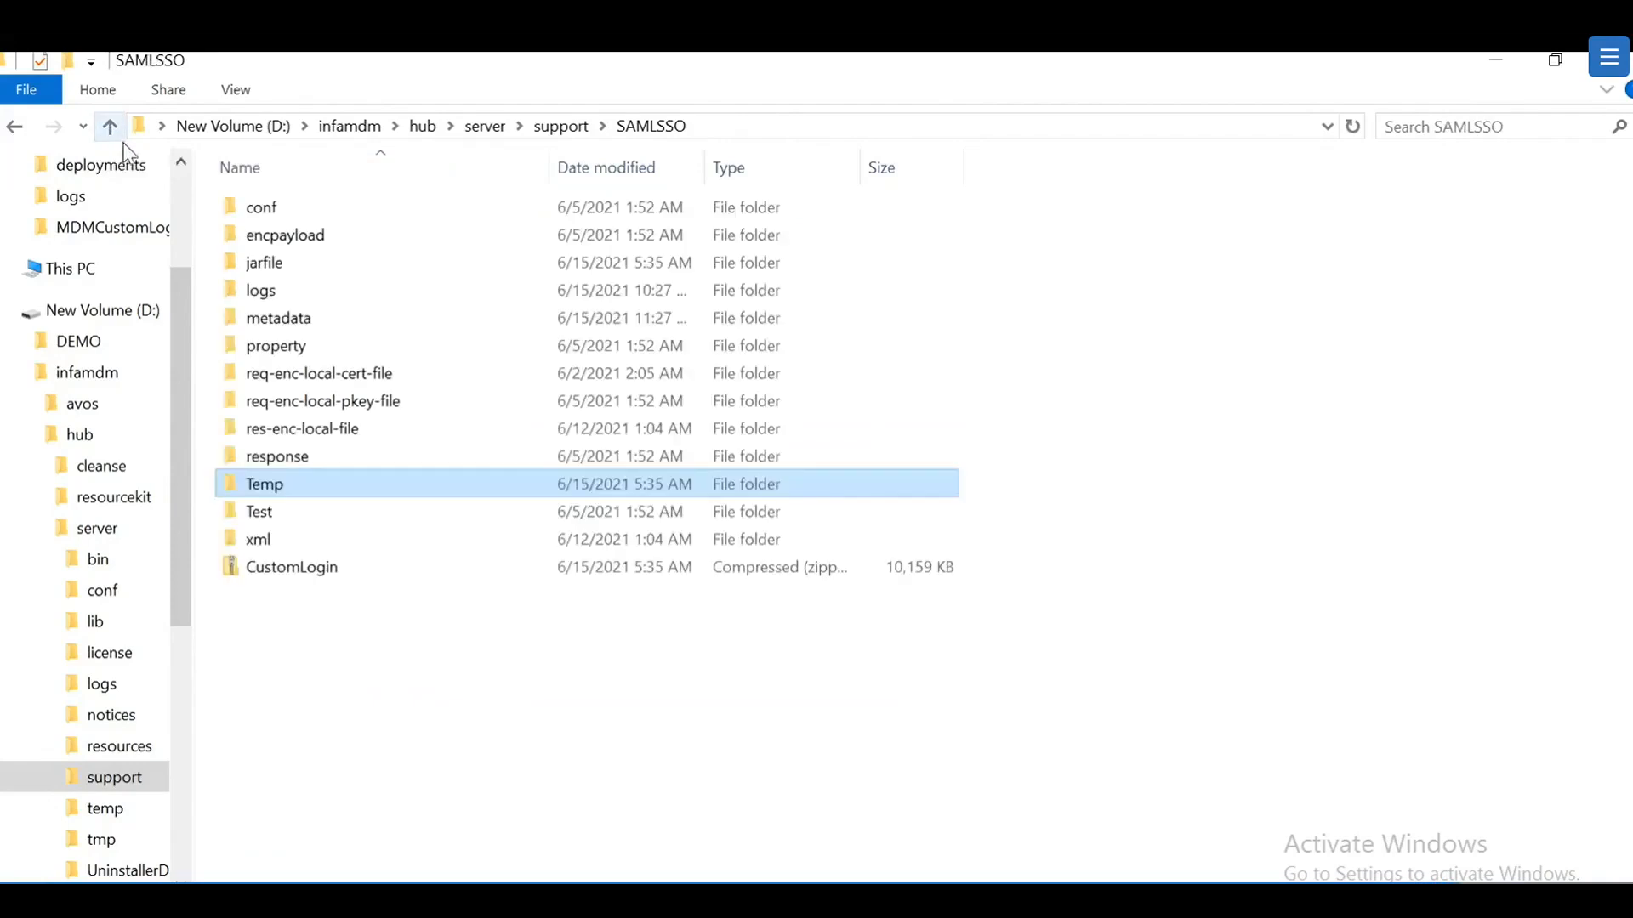
{"action": "double_click", "coordinate": [278, 517]}
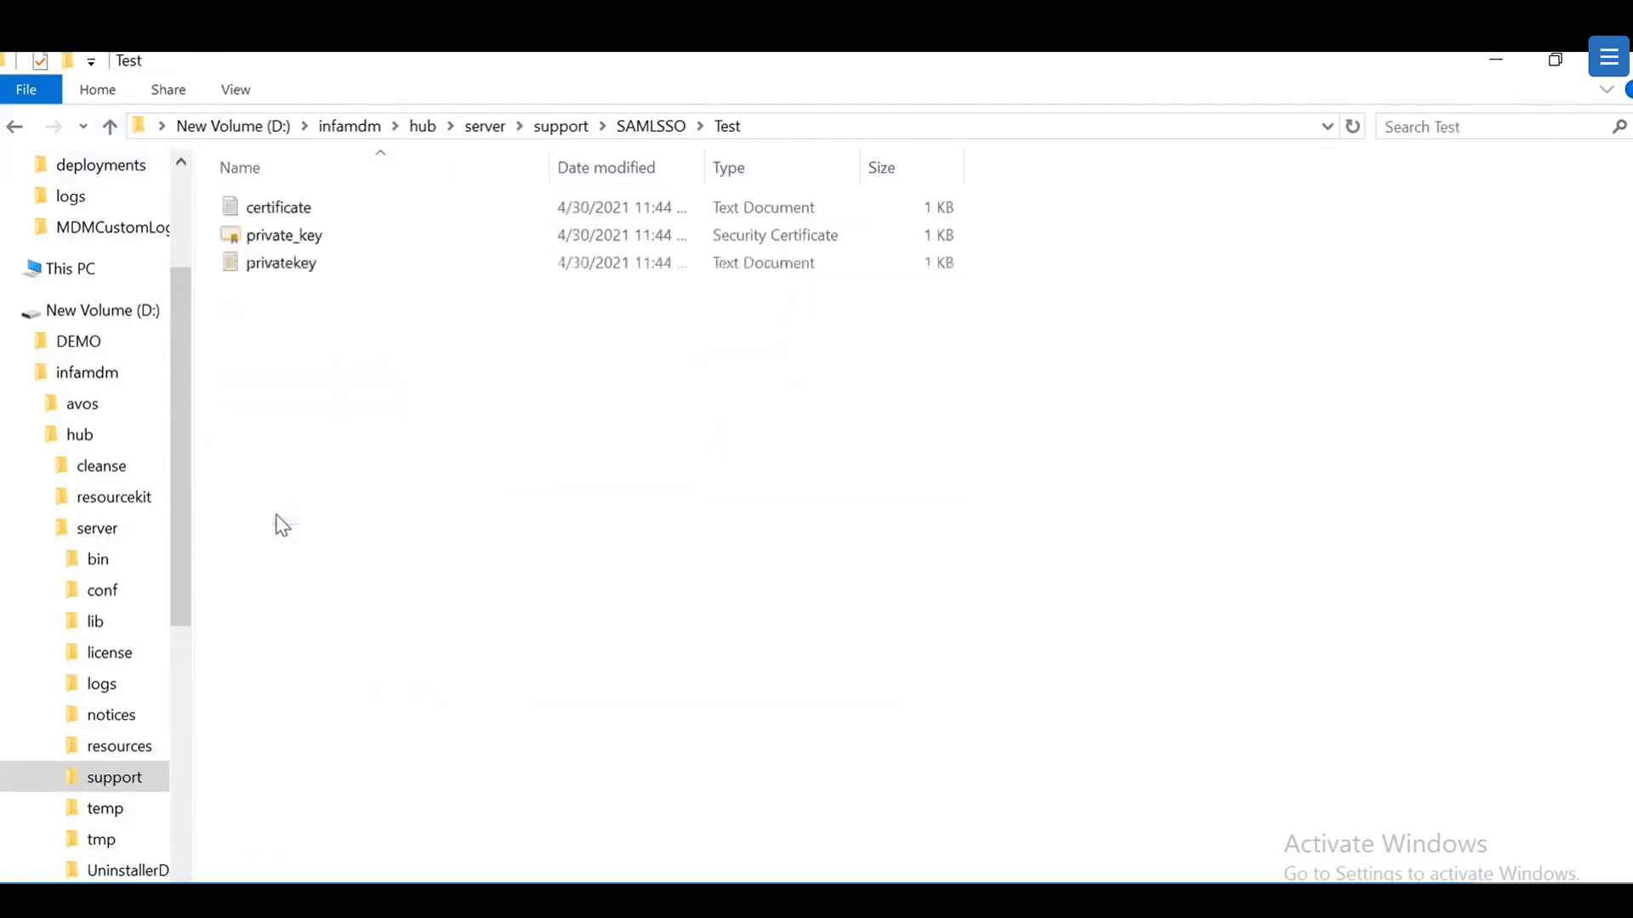
{"action": "left_click", "coordinate": [111, 126]}
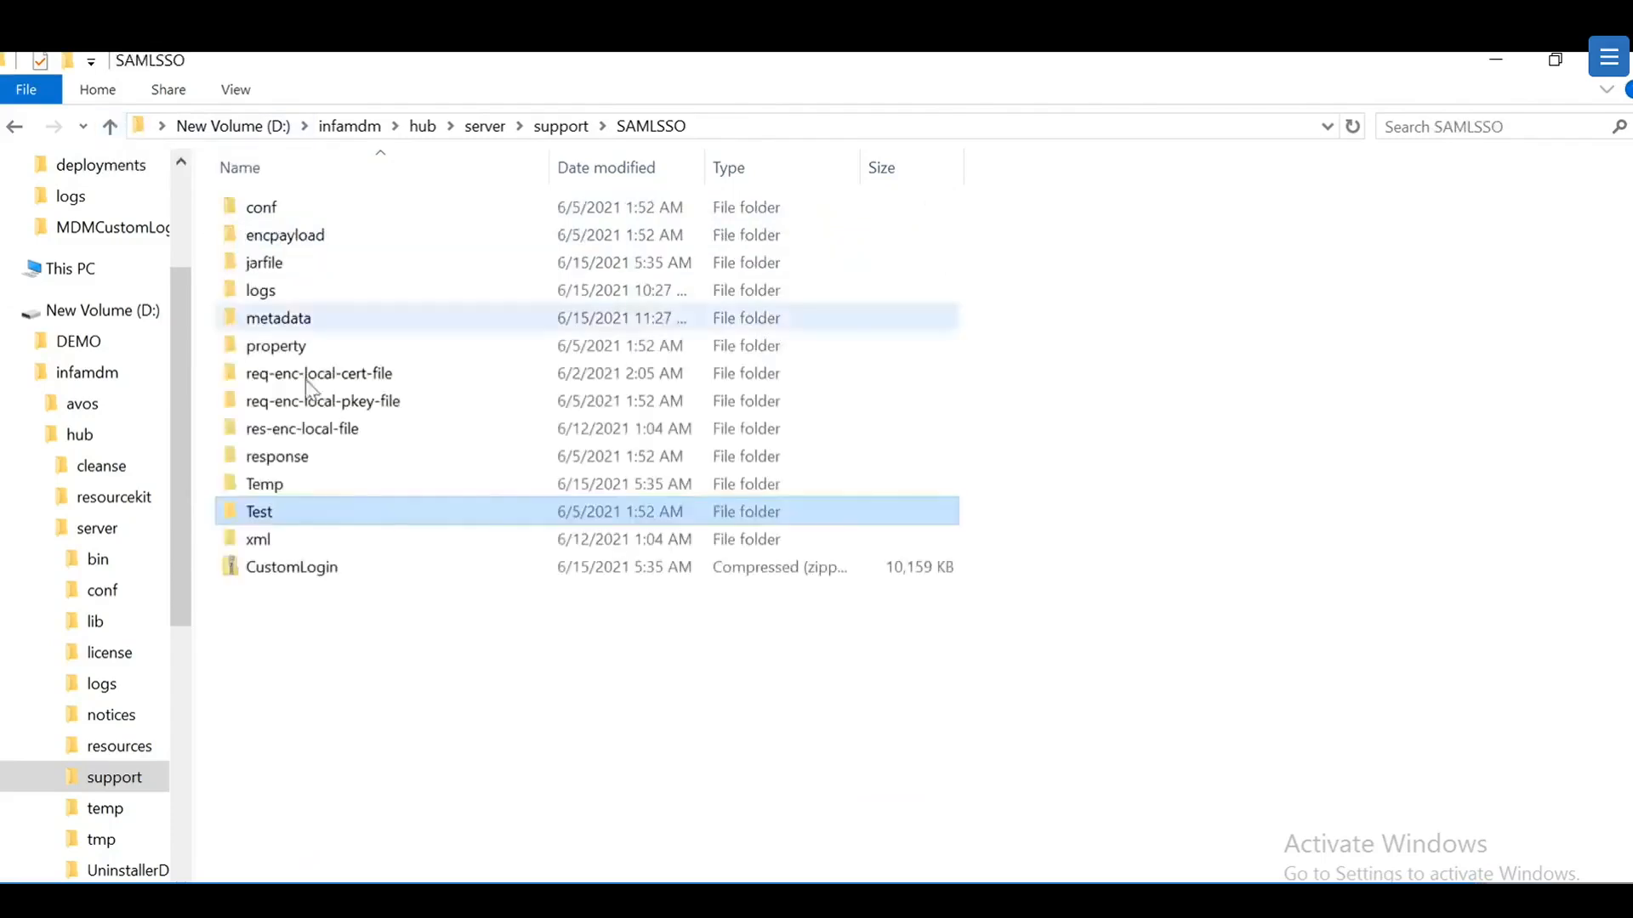
{"action": "double_click", "coordinate": [289, 541]}
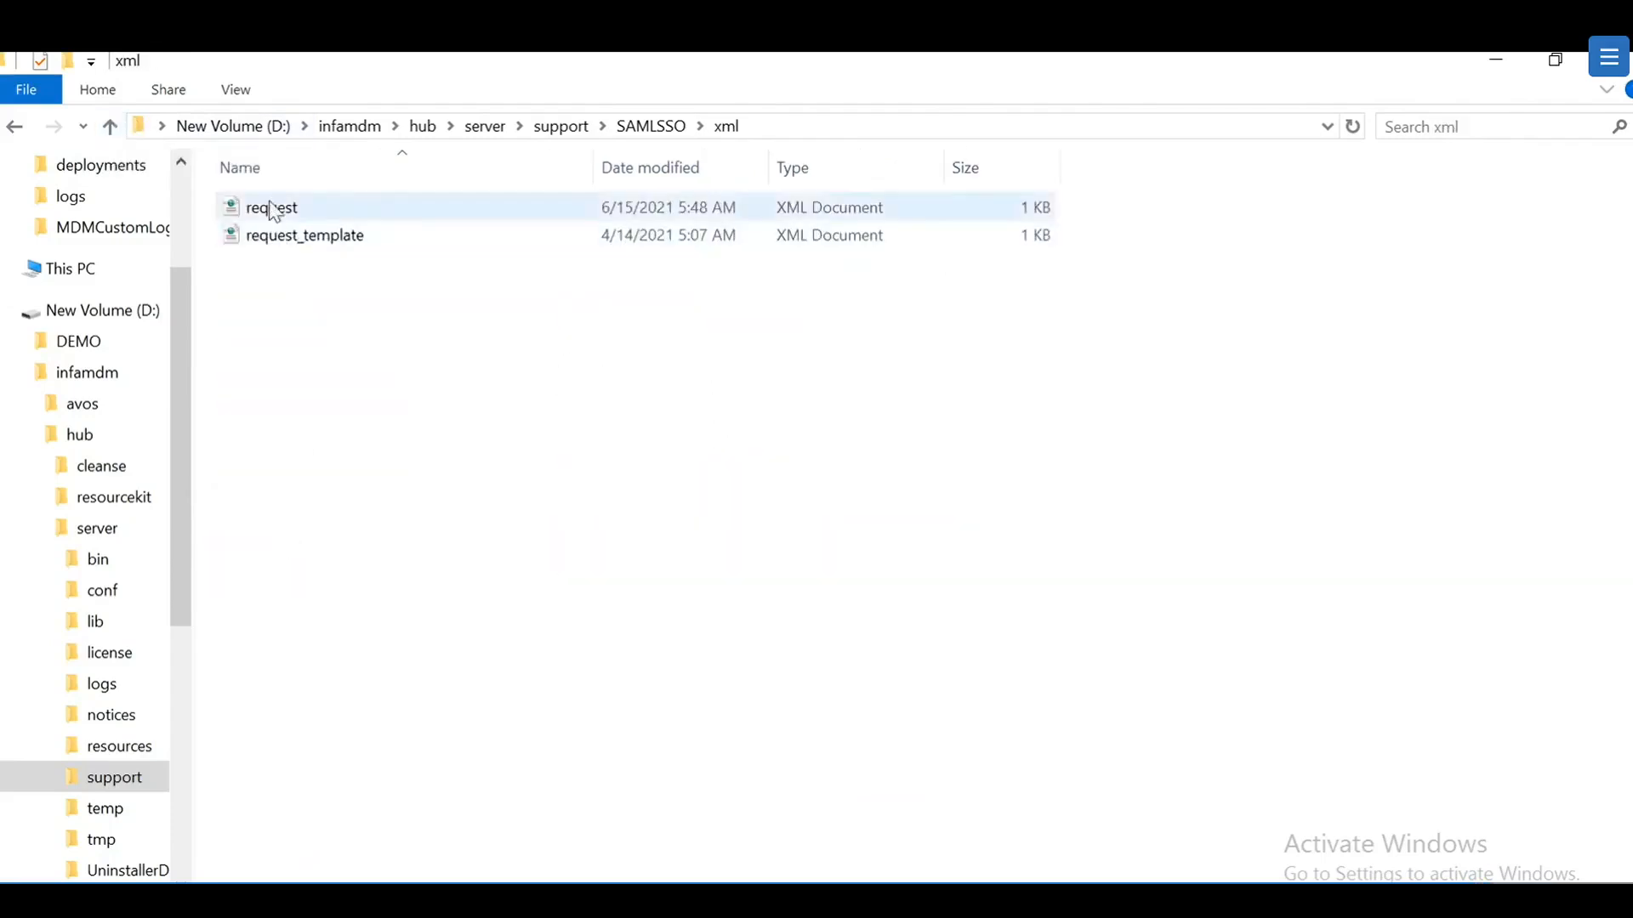
{"action": "left_click", "coordinate": [111, 126]}
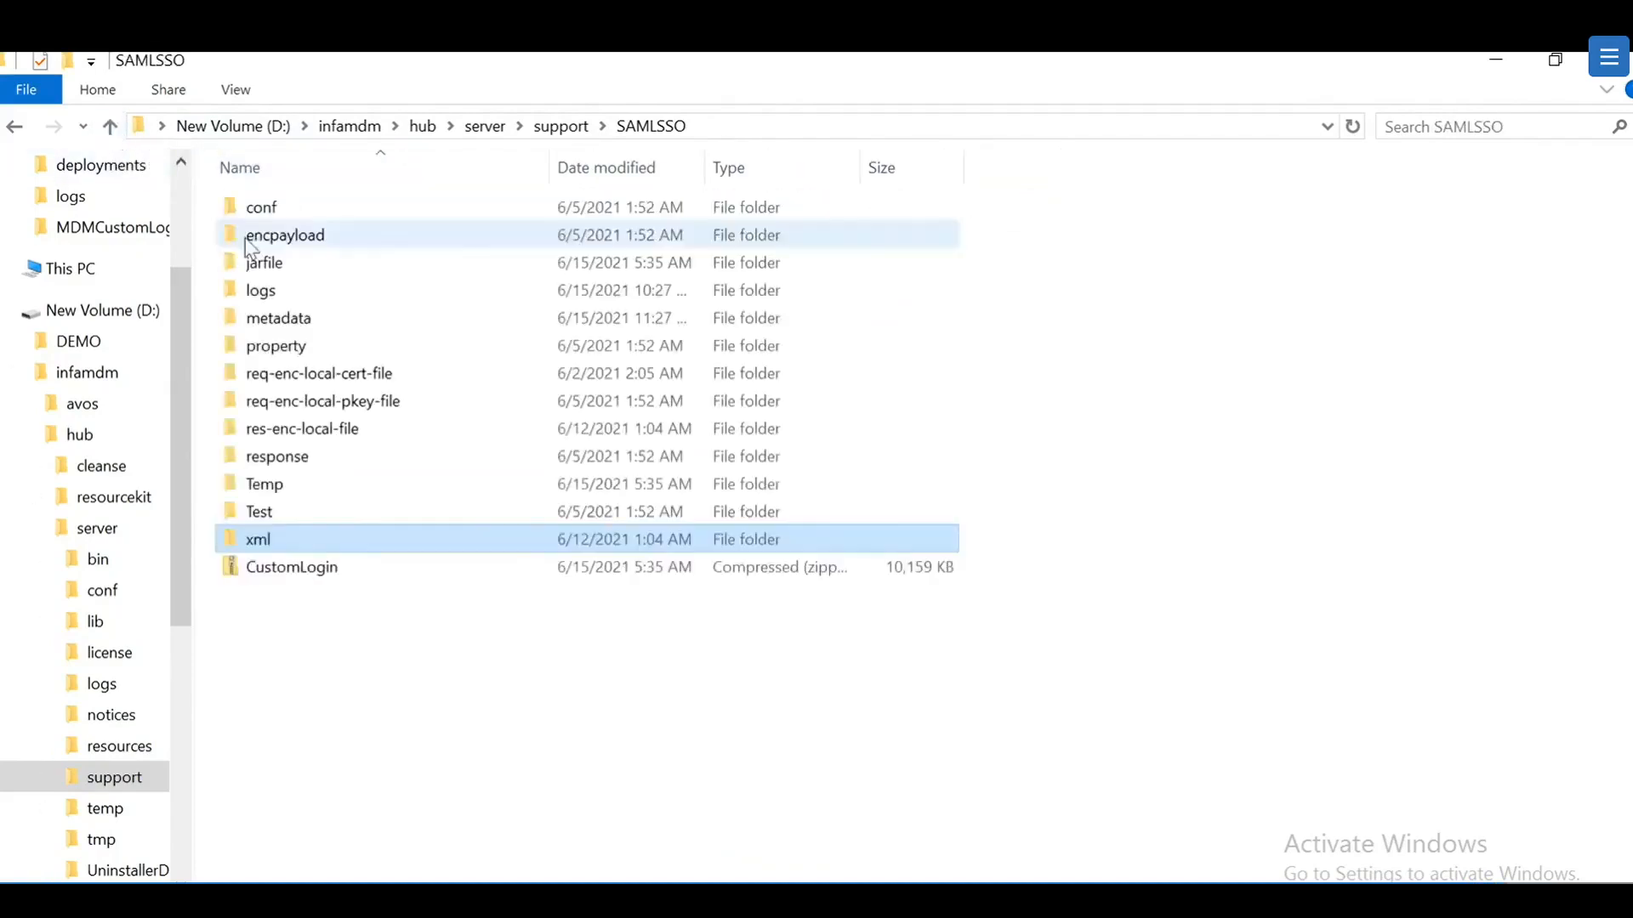
{"action": "double_click", "coordinate": [289, 213]}
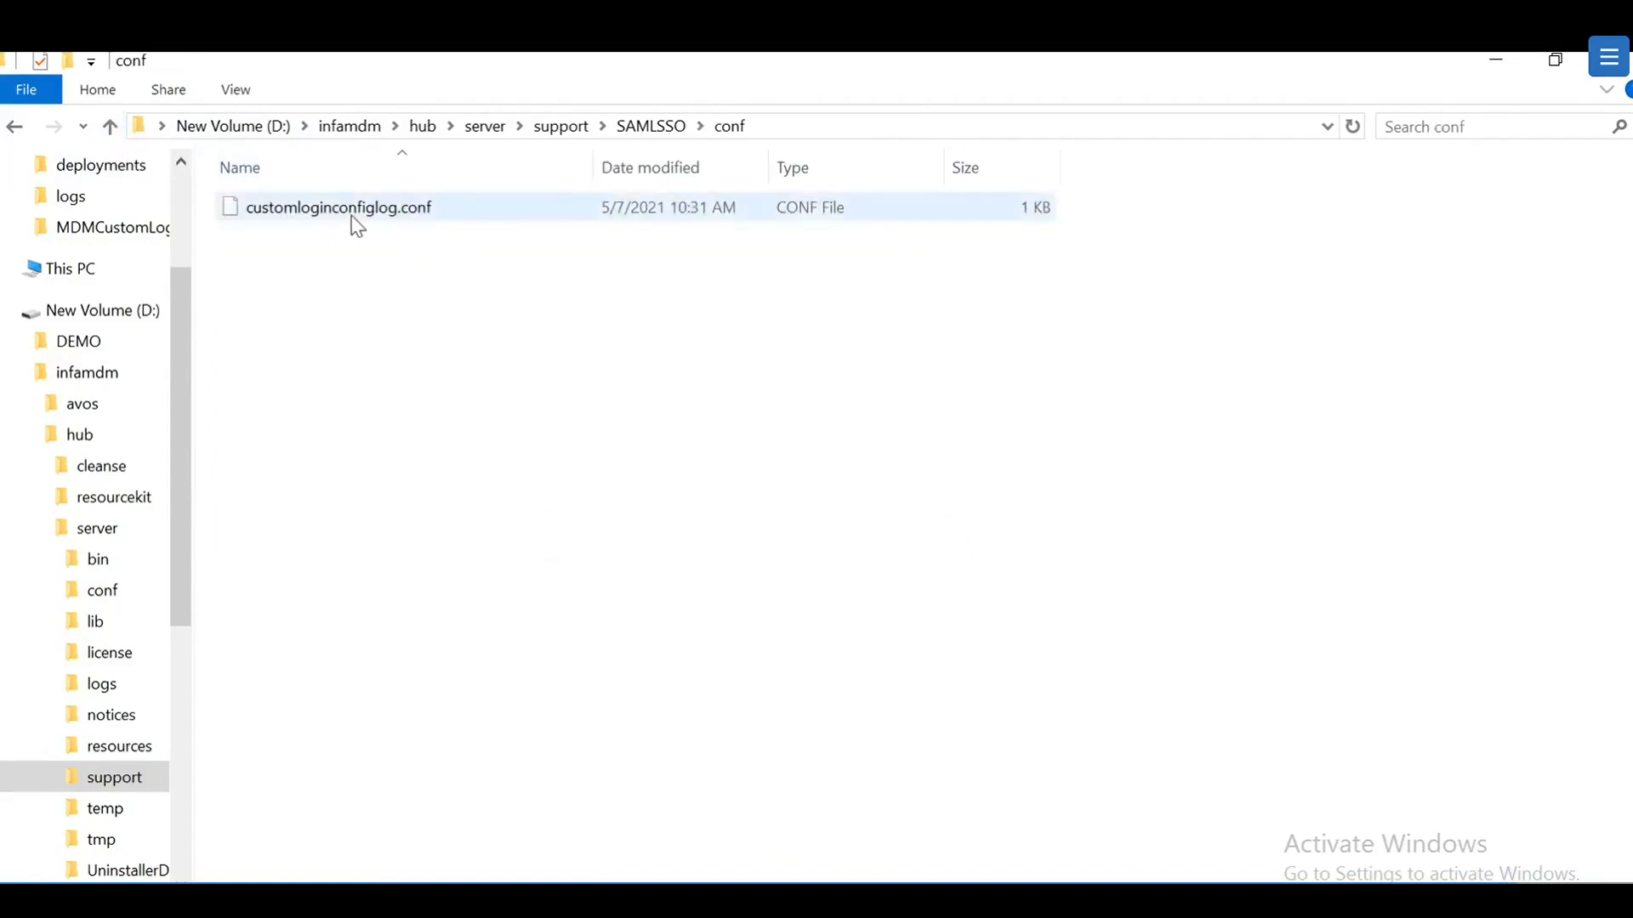
Step: Open customloginconfiglog.conf in Notepad++ and highlight log.enabled=true and log.maxSize=89120, then minimize it
{"action": "right_click", "coordinate": [378, 207]}
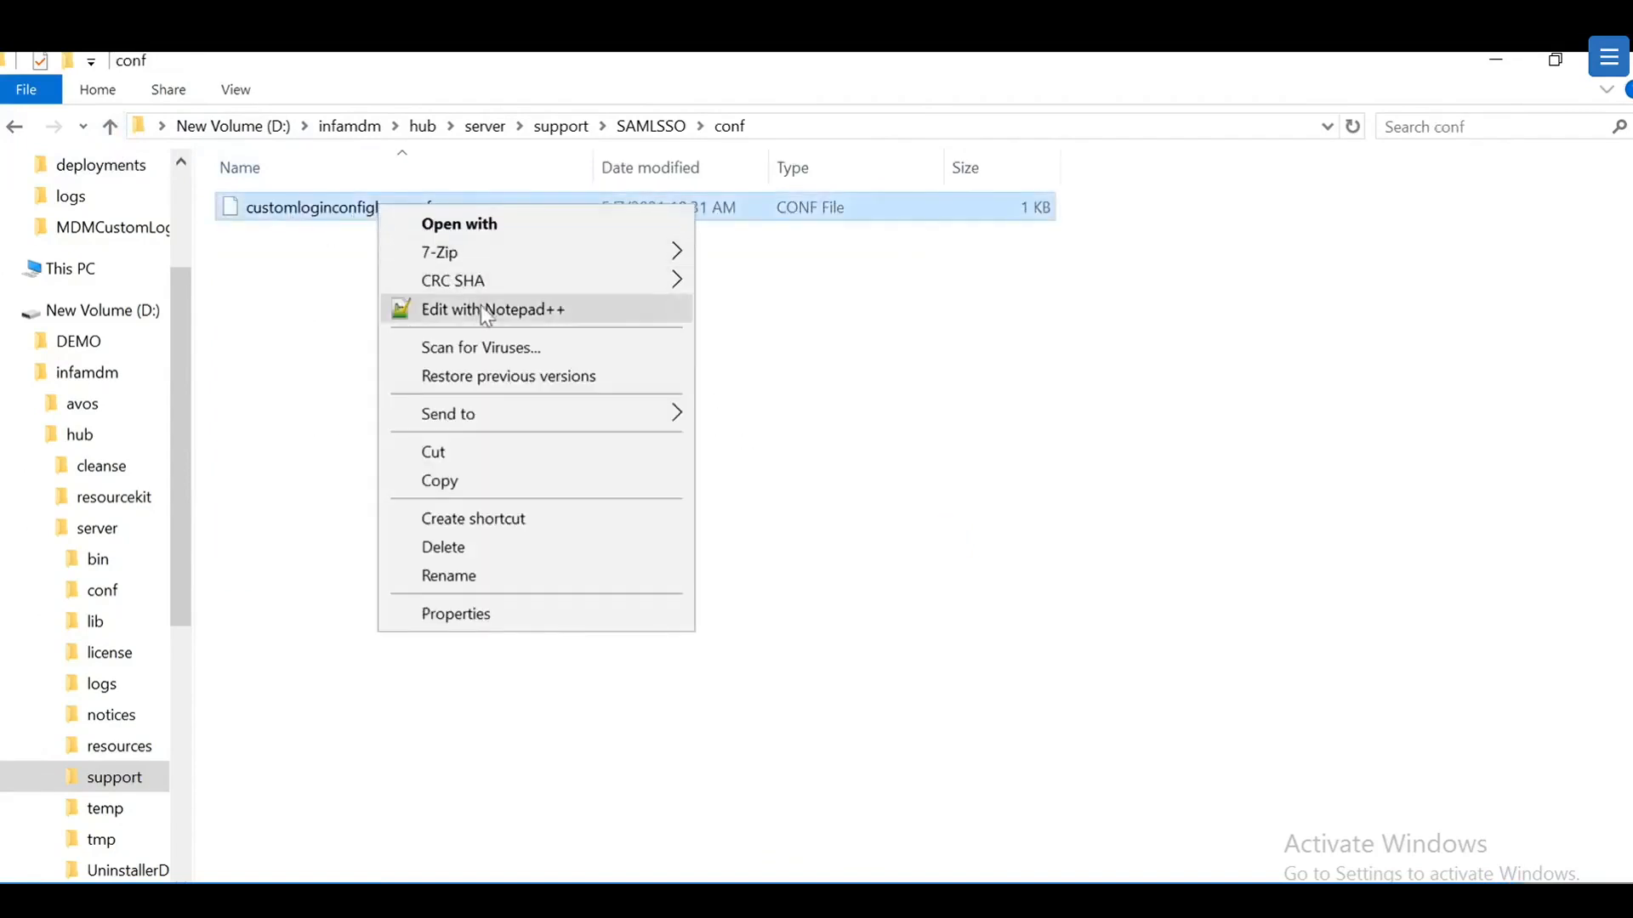
{"action": "left_click", "coordinate": [481, 304]}
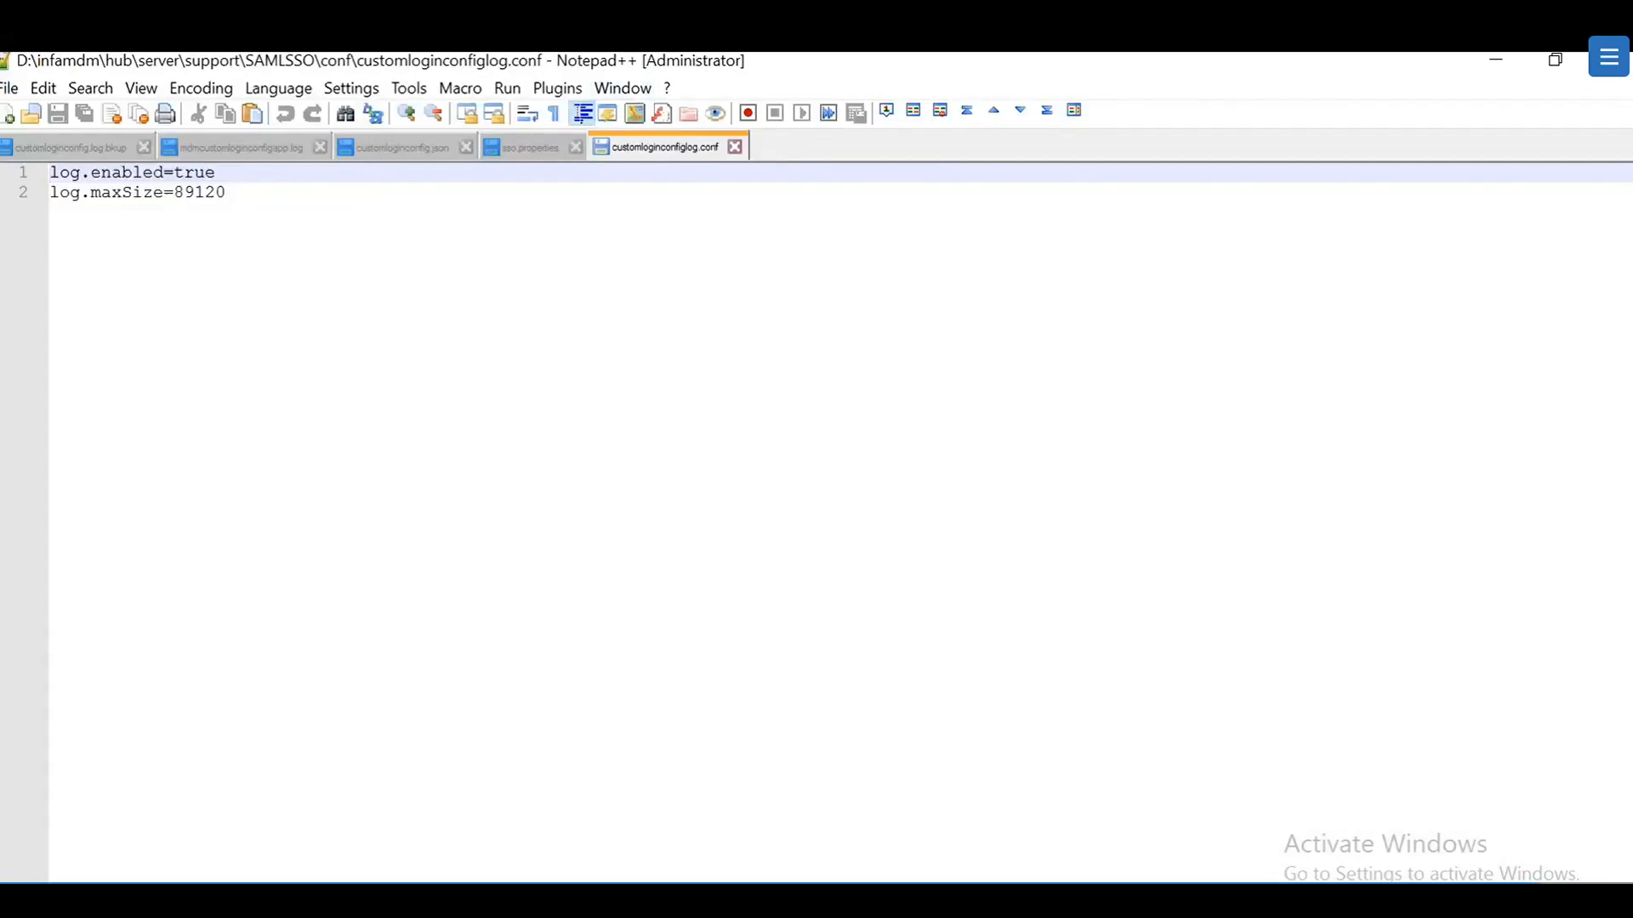
{"action": "left_click_drag", "start_coordinate": [216, 173], "coordinate": [175, 177]}
{"action": "left_click", "coordinate": [228, 194]}
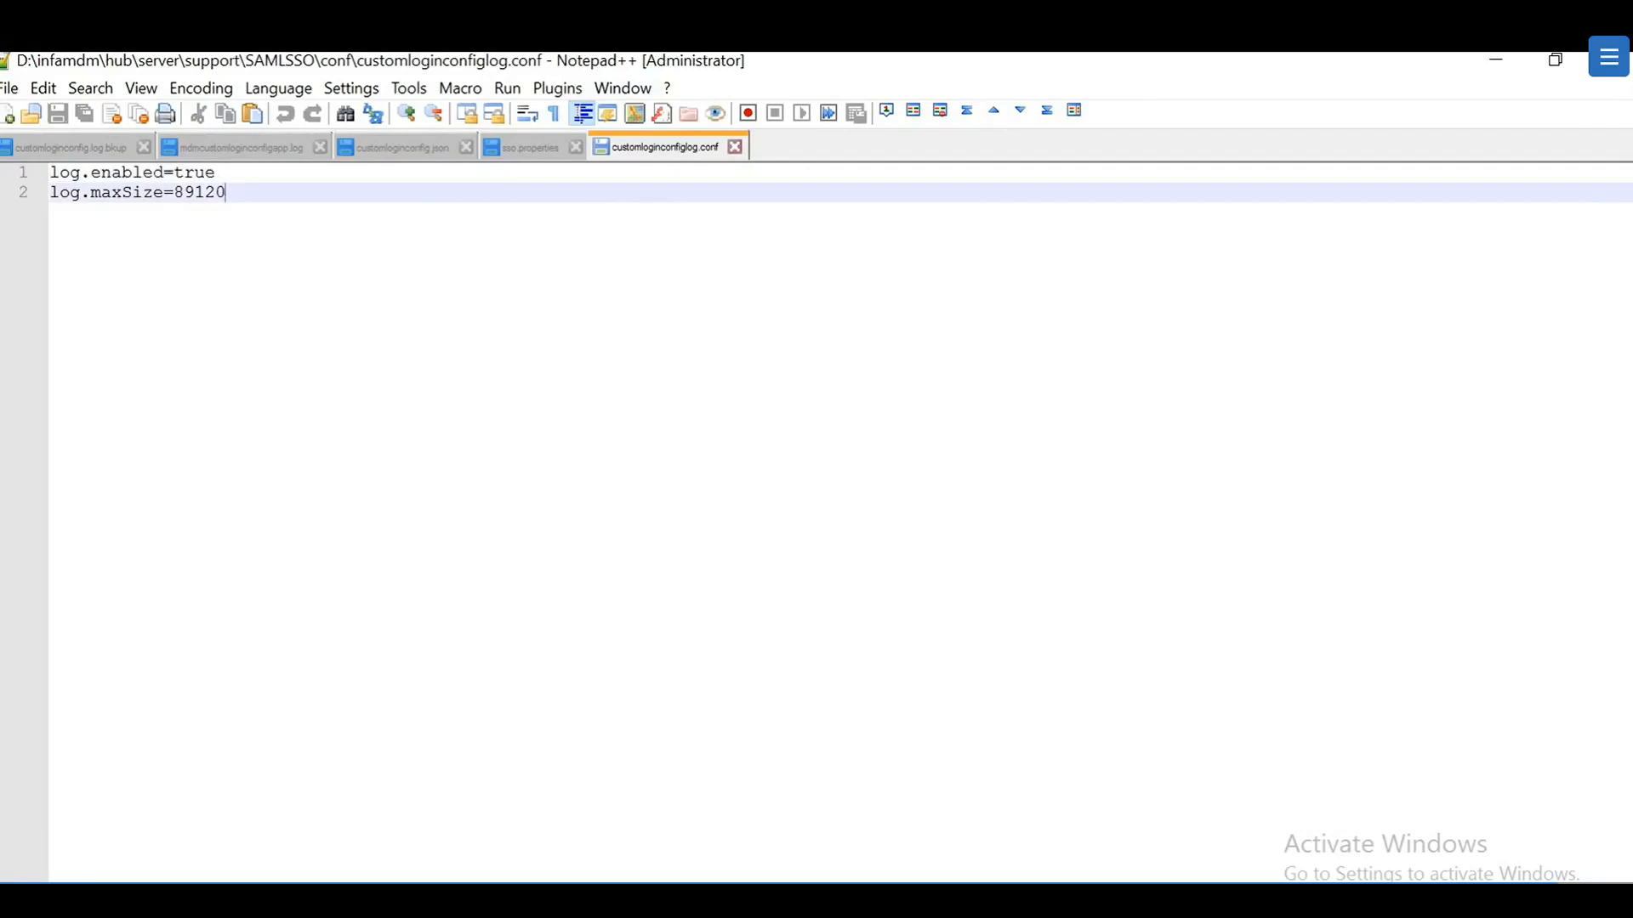
{"action": "key", "text": "ctrl+shift+Left"}
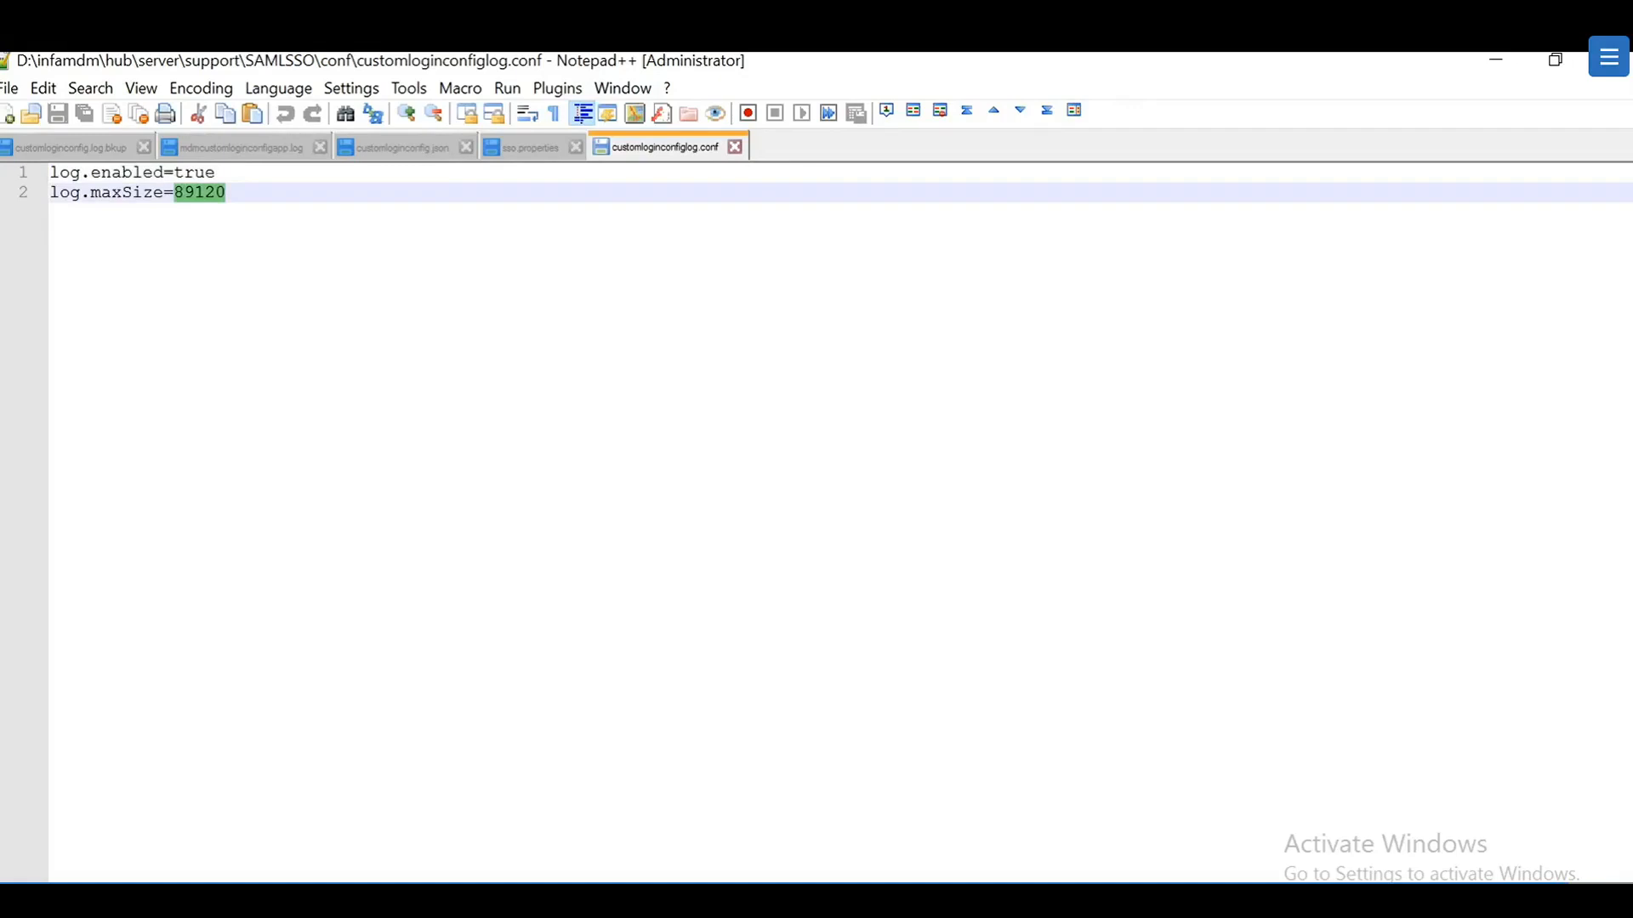
{"action": "left_click", "coordinate": [1496, 61]}
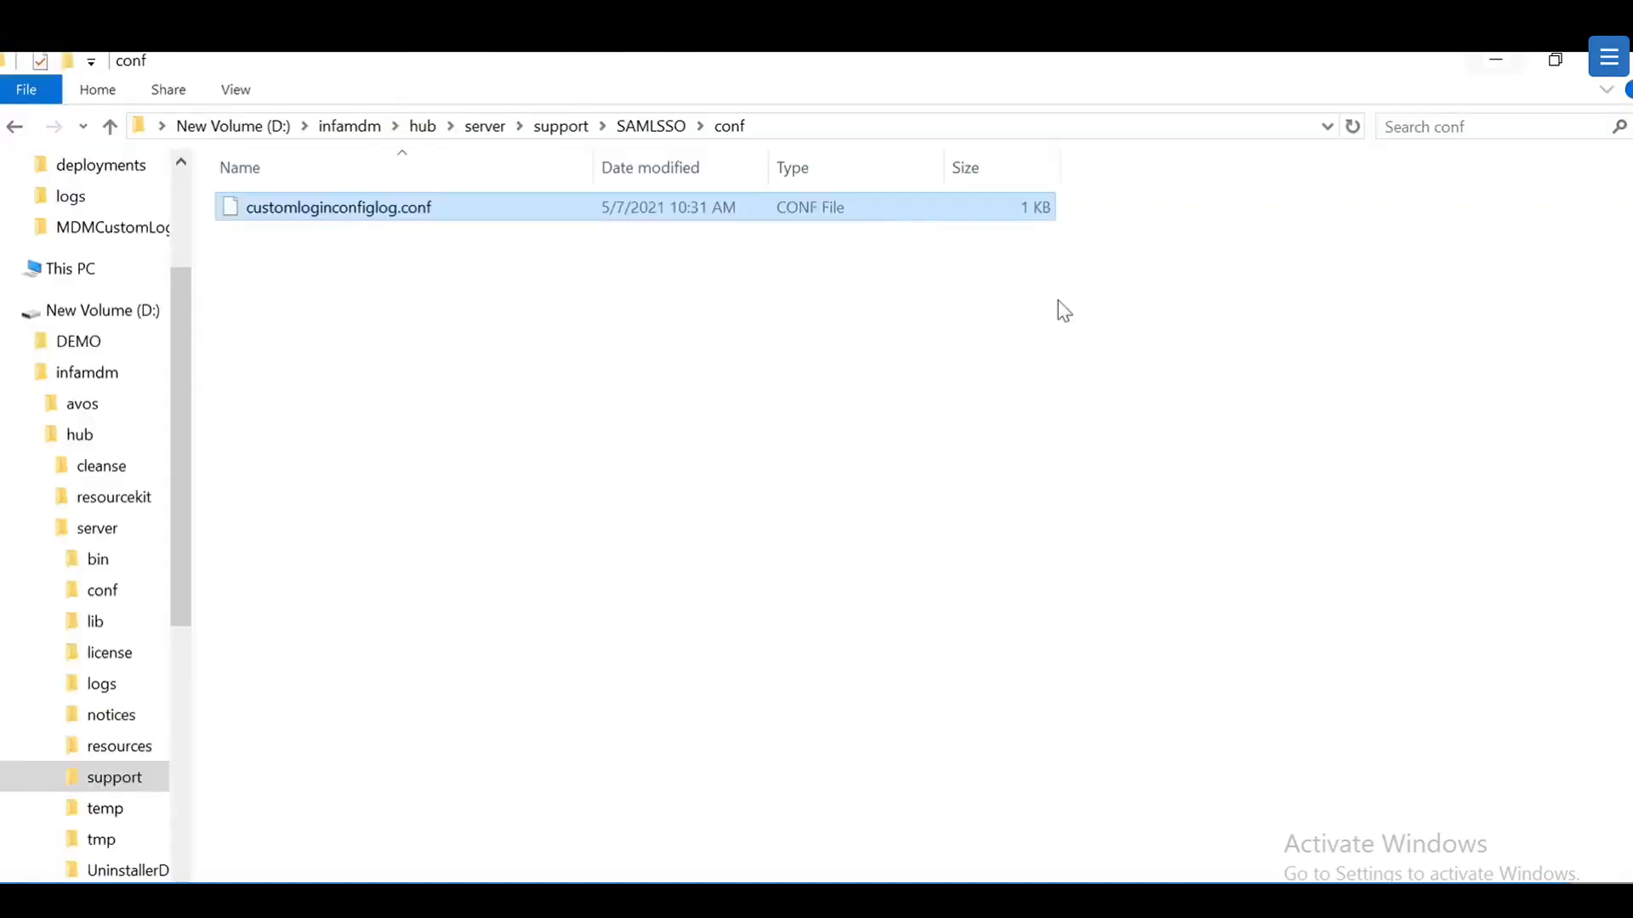